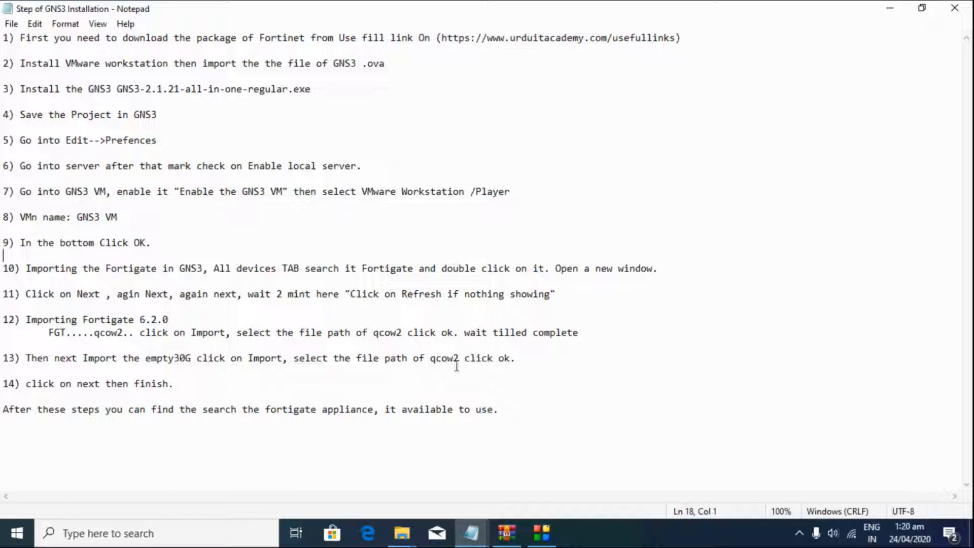
Step: Review step 1's download link in Notepad, close the Compressed folder, and bring up the Fortinet folder
{"action": "left_click_drag", "start_coordinate": [440, 42], "coordinate": [652, 40]}
{"action": "left_click", "coordinate": [651, 40]}
{"action": "mouse_move", "coordinate": [401, 533]}
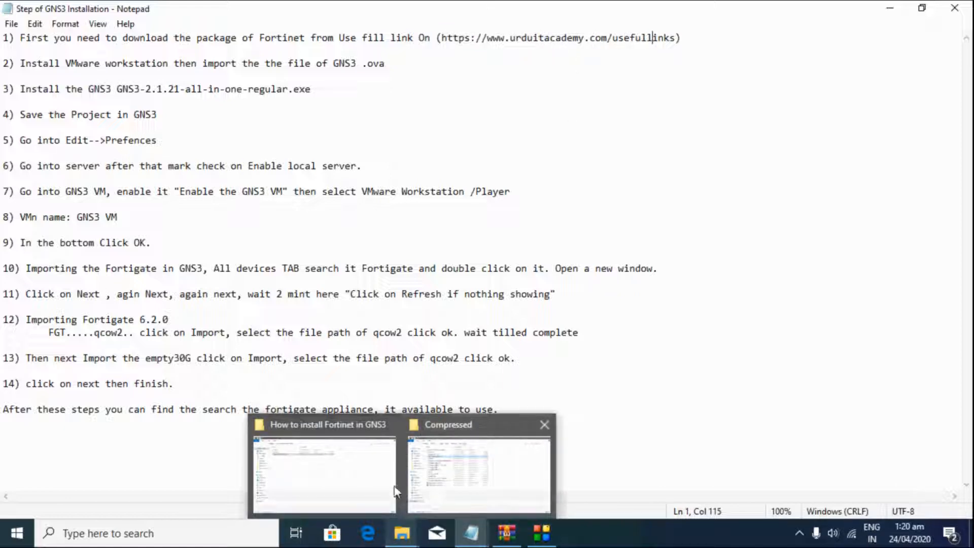
{"action": "left_click", "coordinate": [544, 424]}
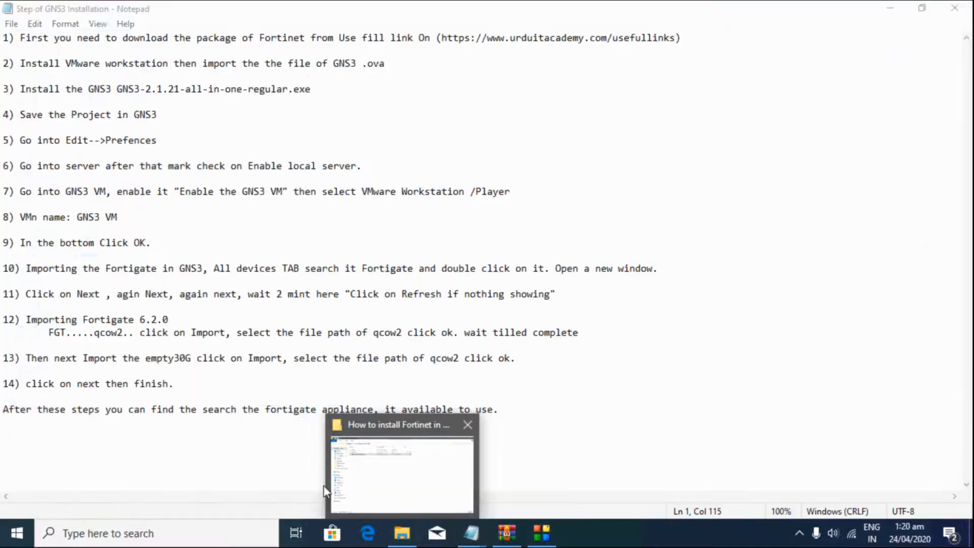
{"action": "left_click", "coordinate": [366, 475]}
Step: Return to the Fortigate folder and look over empty30G, Fortigate gns3, GNS3 v2.1.21 and VMware Workstation Pro
{"action": "left_click", "coordinate": [14, 48]}
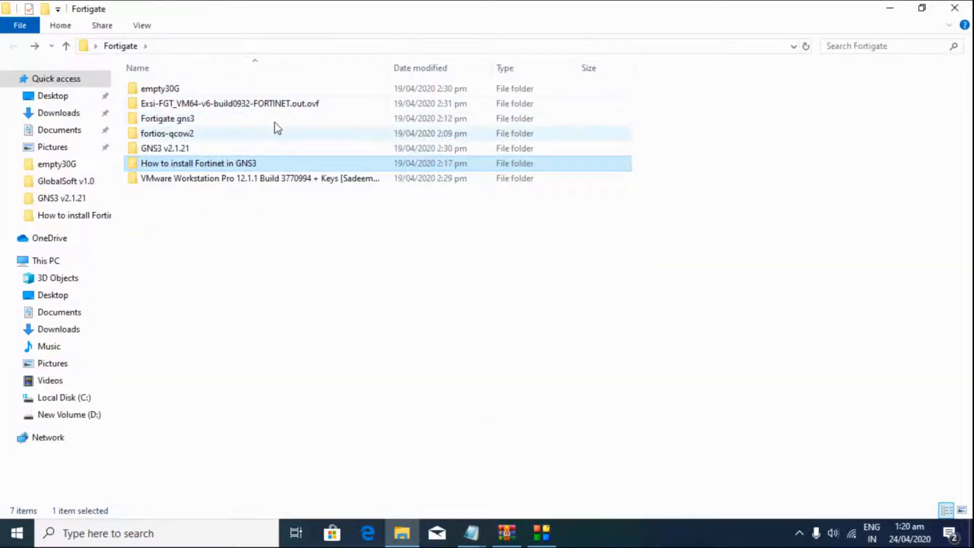
{"action": "left_click", "coordinate": [191, 93]}
{"action": "left_click", "coordinate": [176, 122]}
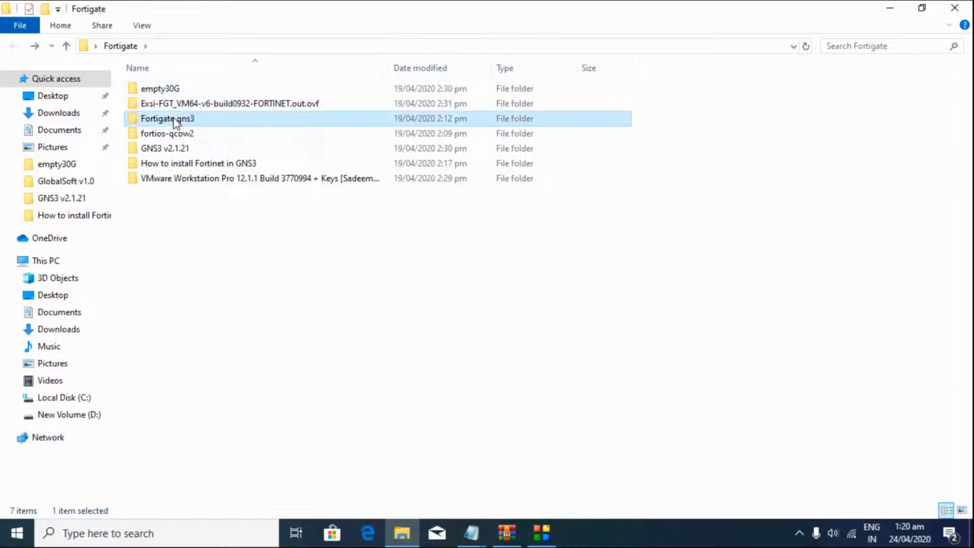
{"action": "left_click", "coordinate": [175, 150]}
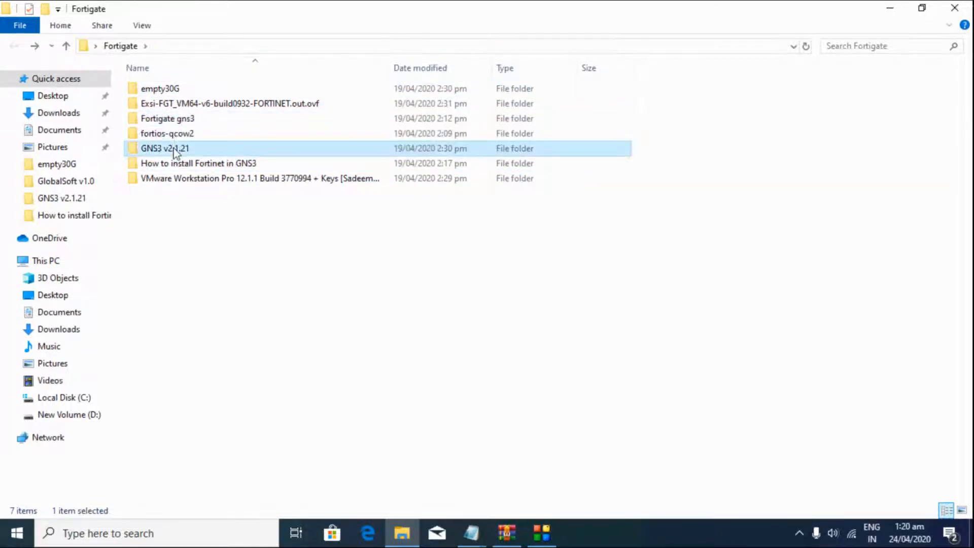
{"action": "left_click", "coordinate": [179, 183]}
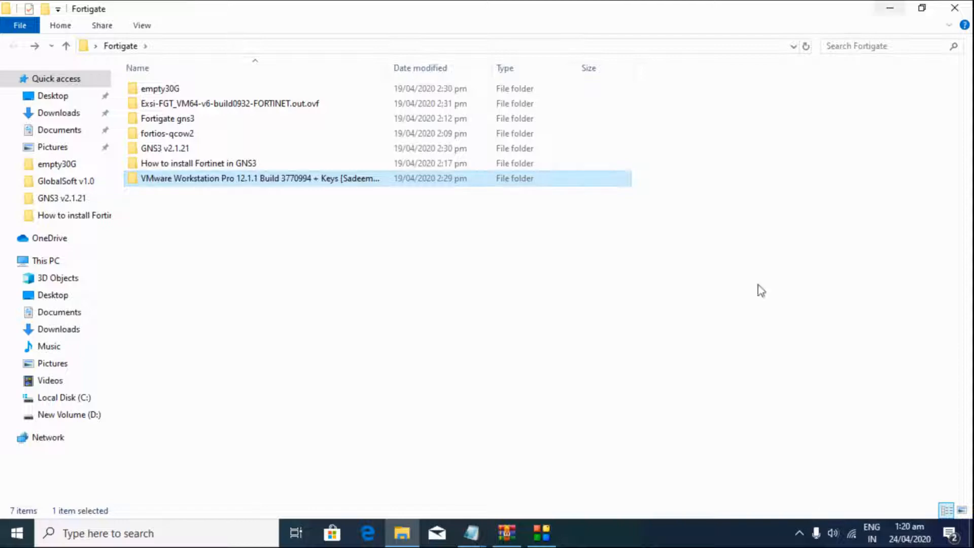
{"action": "left_click", "coordinate": [471, 533]}
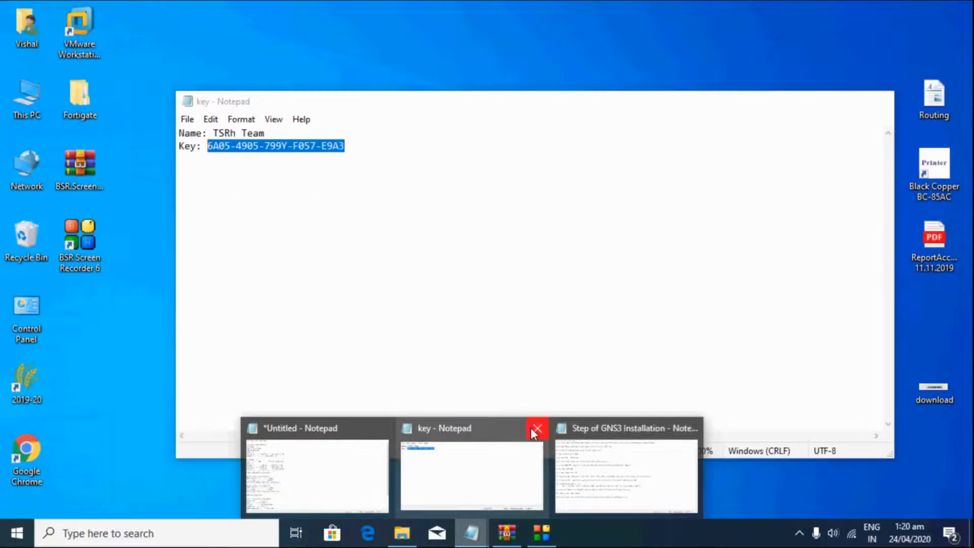
Step: Close the key notes and review step 2's VMware install and step 3's GNS3 installer
{"action": "left_click", "coordinate": [538, 428]}
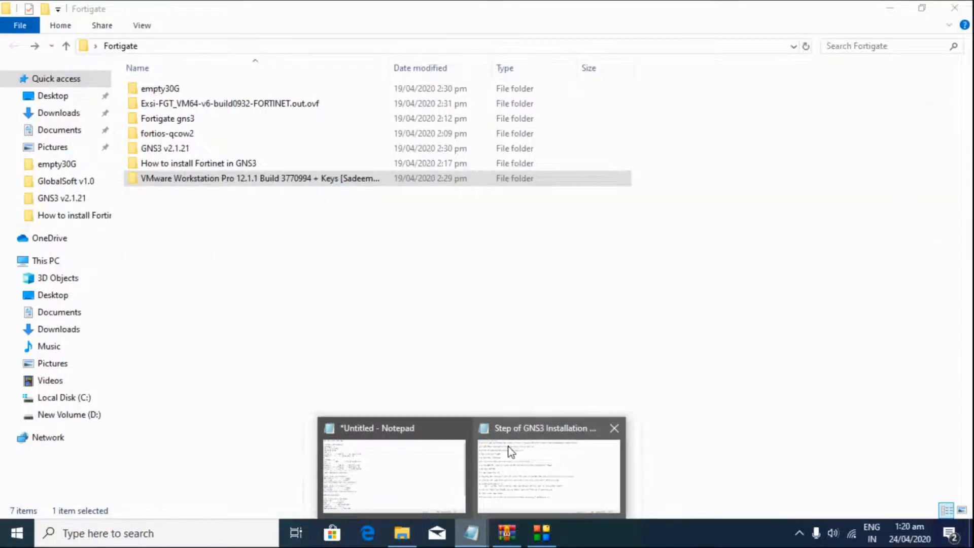
{"action": "left_click", "coordinate": [507, 449]}
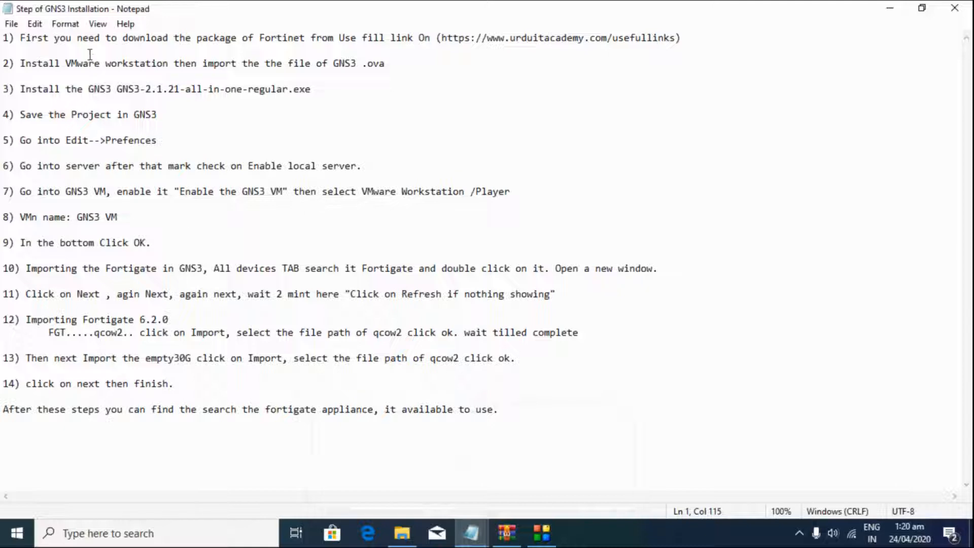
{"action": "left_click_drag", "start_coordinate": [46, 63], "coordinate": [275, 71]}
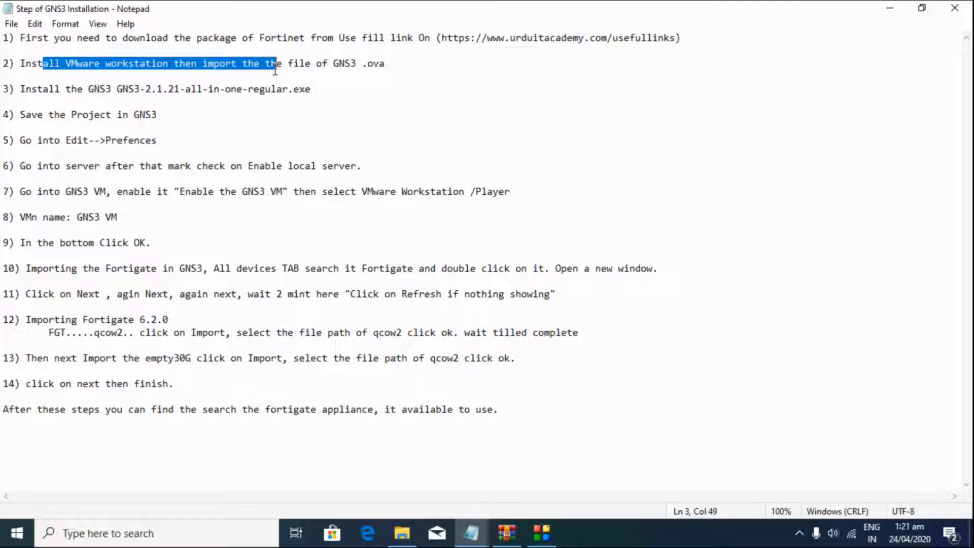
{"action": "left_click_drag", "start_coordinate": [333, 62], "coordinate": [363, 64]}
{"action": "left_click", "coordinate": [362, 65]}
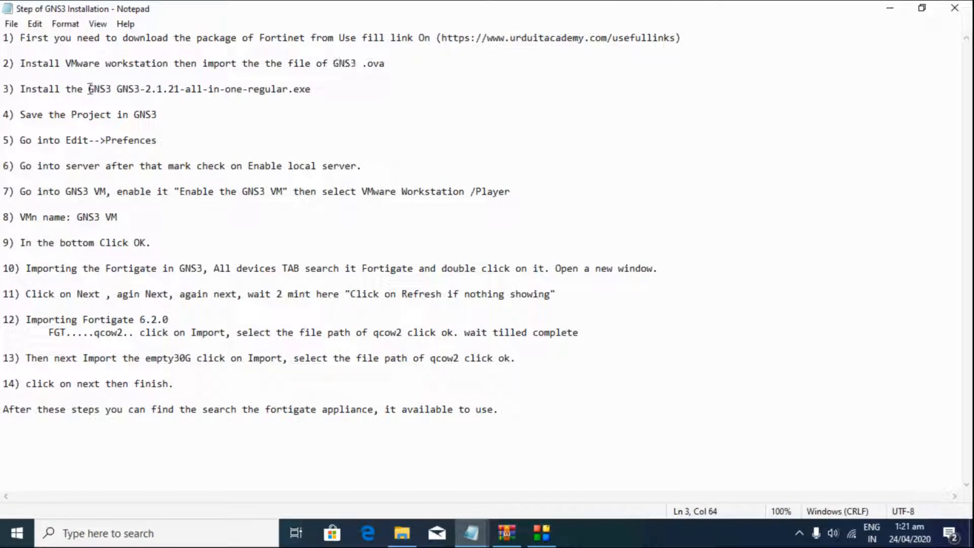
{"action": "left_click_drag", "start_coordinate": [80, 89], "coordinate": [218, 83]}
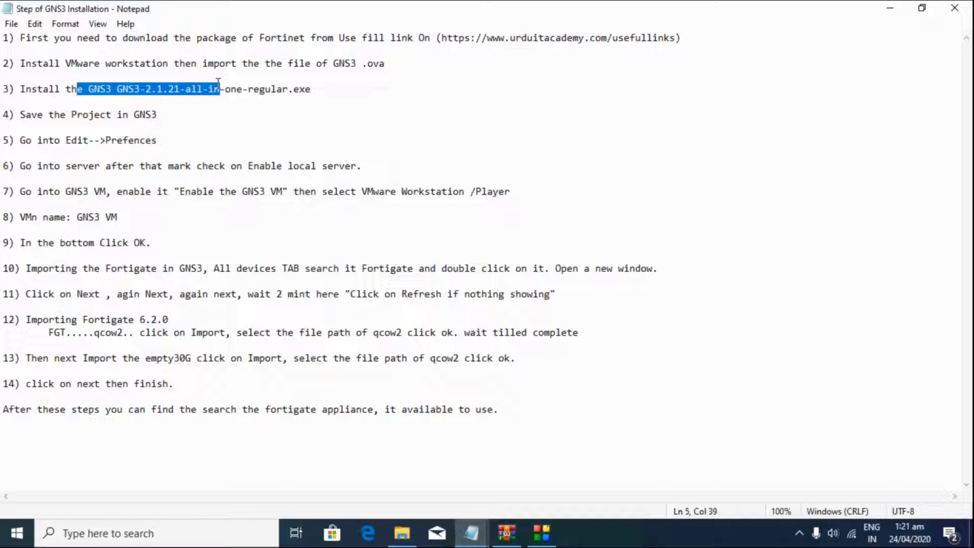
Step: Go over the VMware and .ova instructions, then minimize Notepad and the Fortigate folder
{"action": "left_click_drag", "start_coordinate": [116, 63], "coordinate": [174, 89]}
{"action": "left_click", "coordinate": [174, 89]}
{"action": "left_click_drag", "start_coordinate": [79, 61], "coordinate": [226, 74]}
{"action": "left_click", "coordinate": [226, 71]}
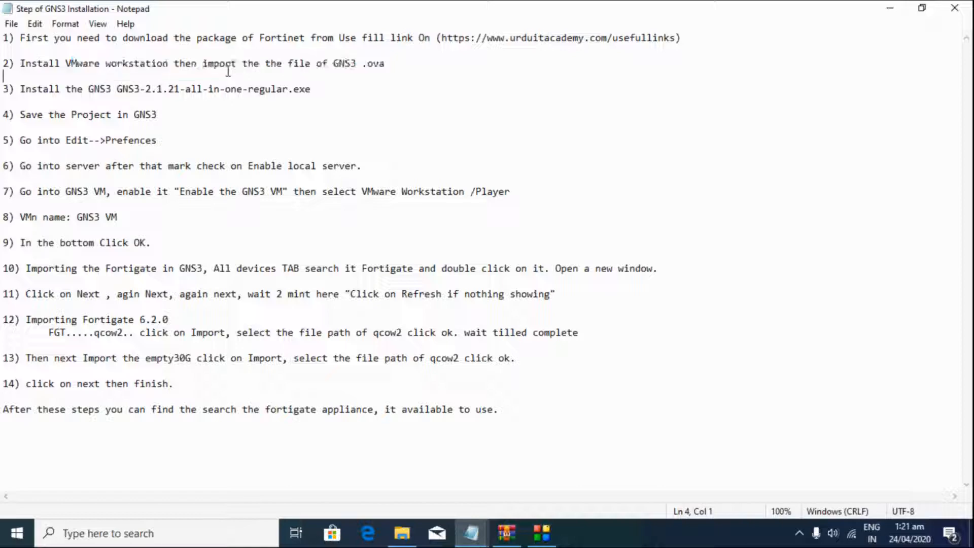
{"action": "left_click", "coordinate": [890, 7]}
{"action": "left_click", "coordinate": [881, 8]}
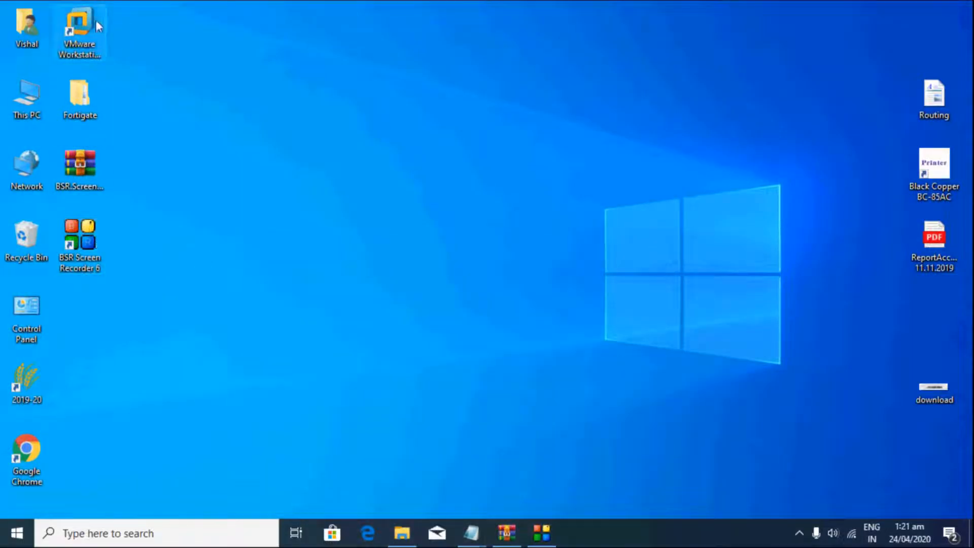
Step: Open Fortigate > GNS3 v2.1.21 and run the GNS3-2.1.21-all-in-one-regular installer
{"action": "double_click", "coordinate": [83, 97]}
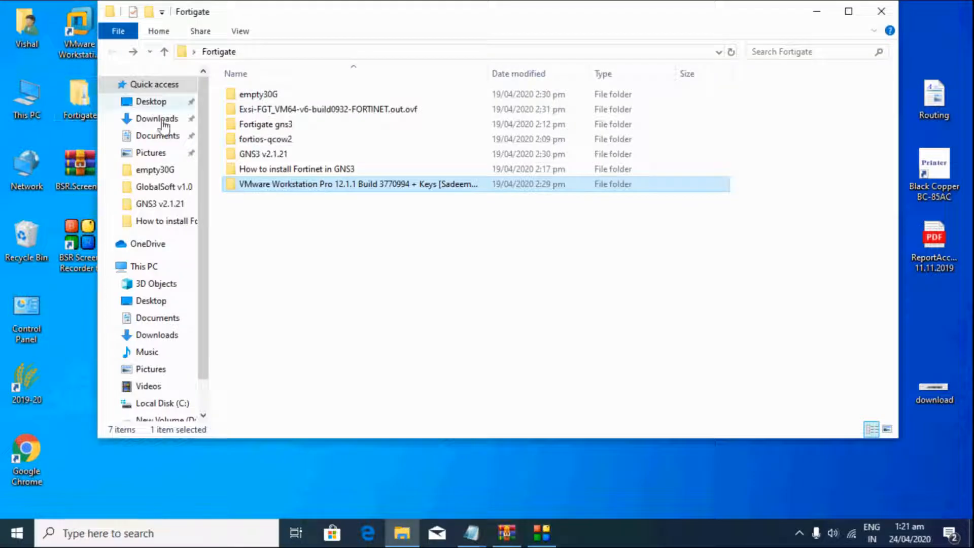
{"action": "double_click", "coordinate": [262, 155]}
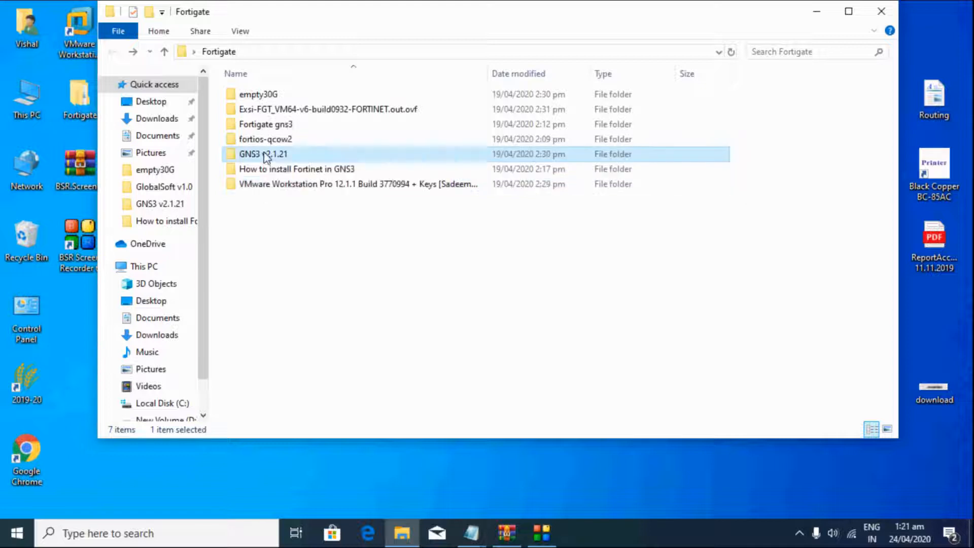
{"action": "left_click", "coordinate": [273, 112]}
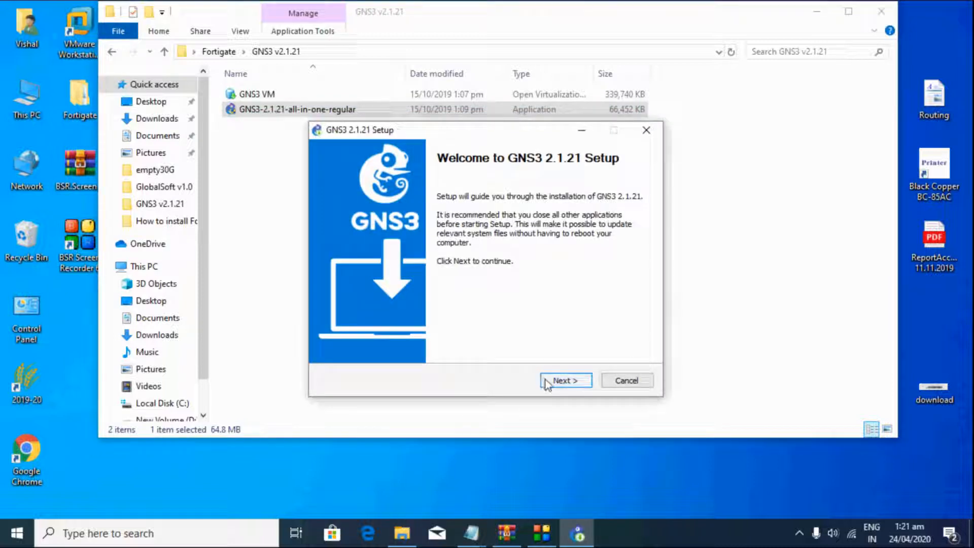
Step: Accept the GNS3 licence agreement and keep GNS3 as the Start Menu folder
{"action": "left_click", "coordinate": [548, 384]}
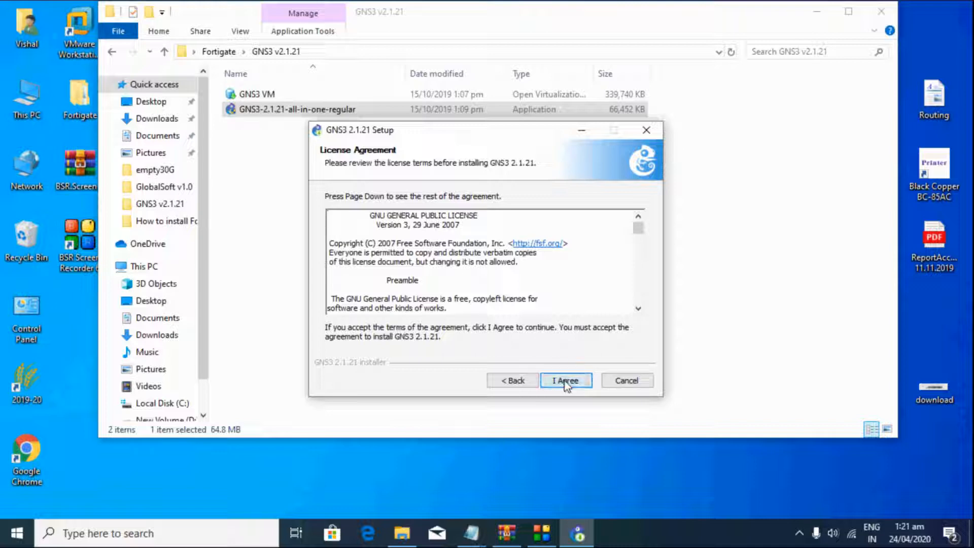
{"action": "left_click", "coordinate": [566, 382]}
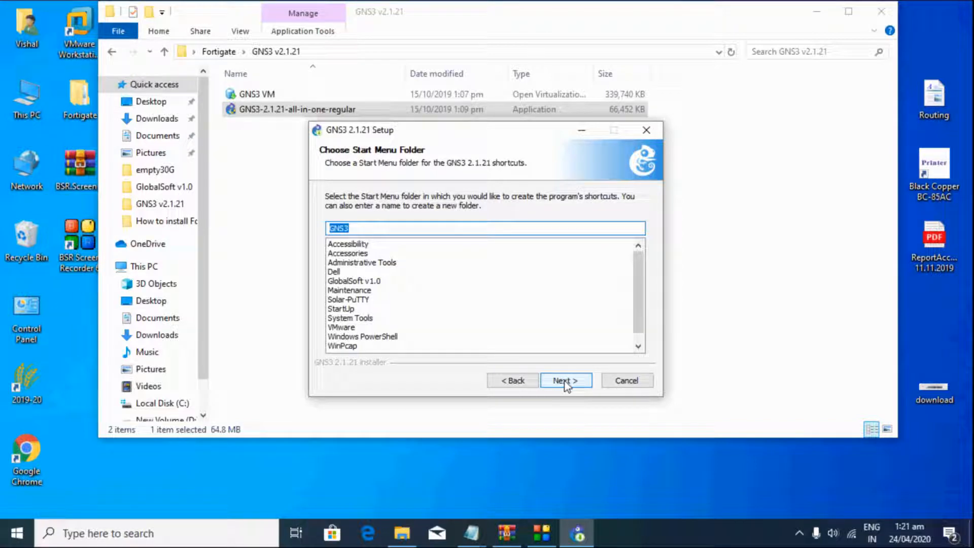
{"action": "left_click", "coordinate": [565, 382]}
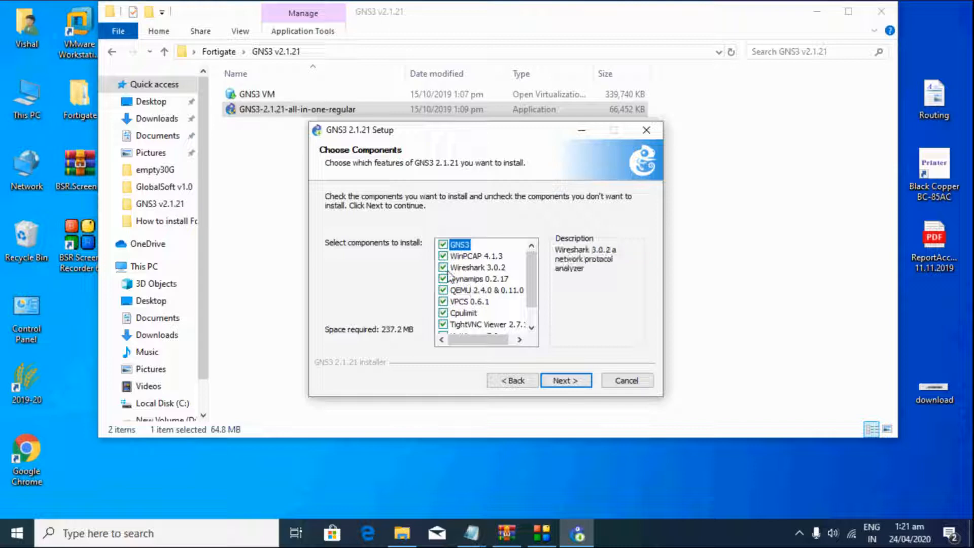
Step: Uncheck Wireshark 3.0.2 on Choose Components and confirm the component selection
{"action": "scroll", "coordinate": [462, 290], "scroll_direction": "down", "scroll_amount": 1}
{"action": "scroll", "coordinate": [461, 304], "scroll_direction": "up", "scroll_amount": 1}
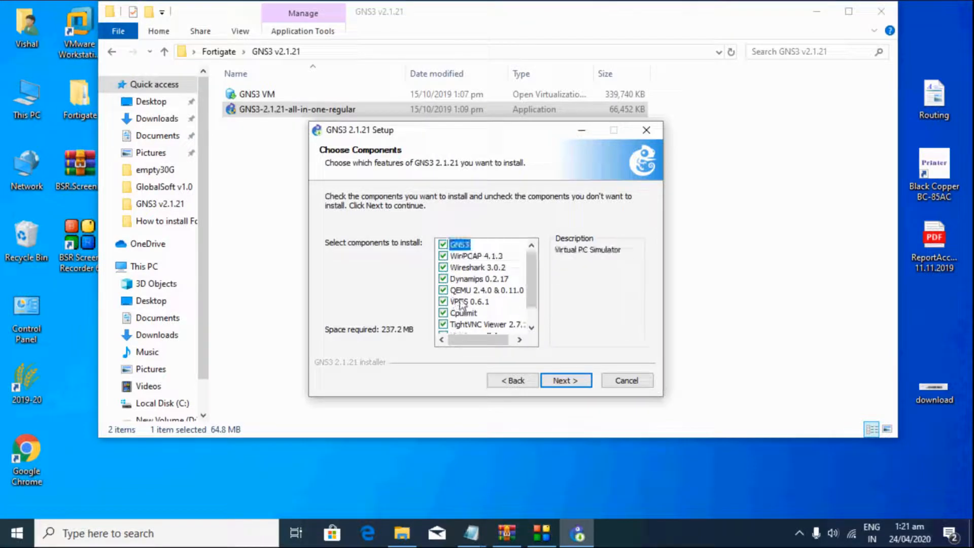
{"action": "left_click", "coordinate": [445, 269]}
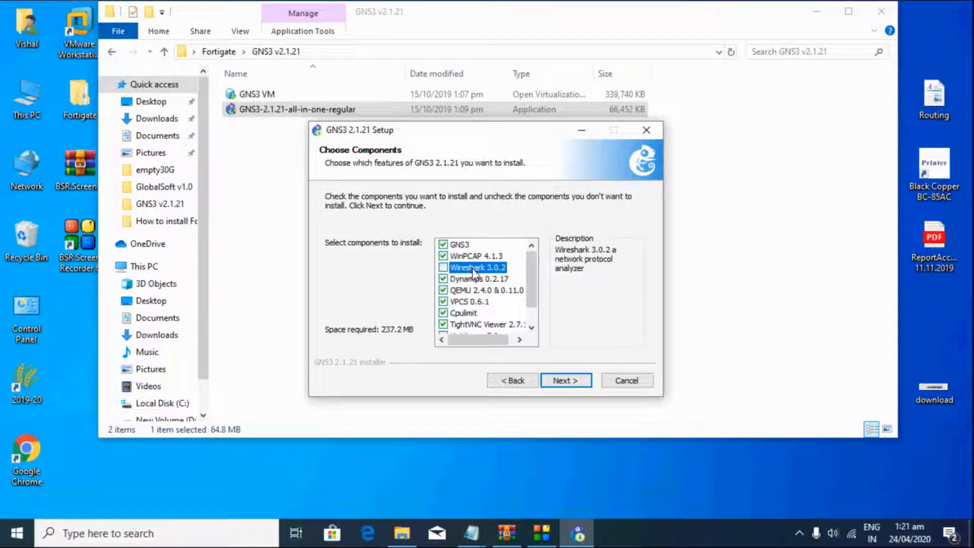
{"action": "scroll", "coordinate": [476, 289], "scroll_direction": "down", "scroll_amount": 1}
{"action": "scroll", "coordinate": [478, 293], "scroll_direction": "up", "scroll_amount": 1}
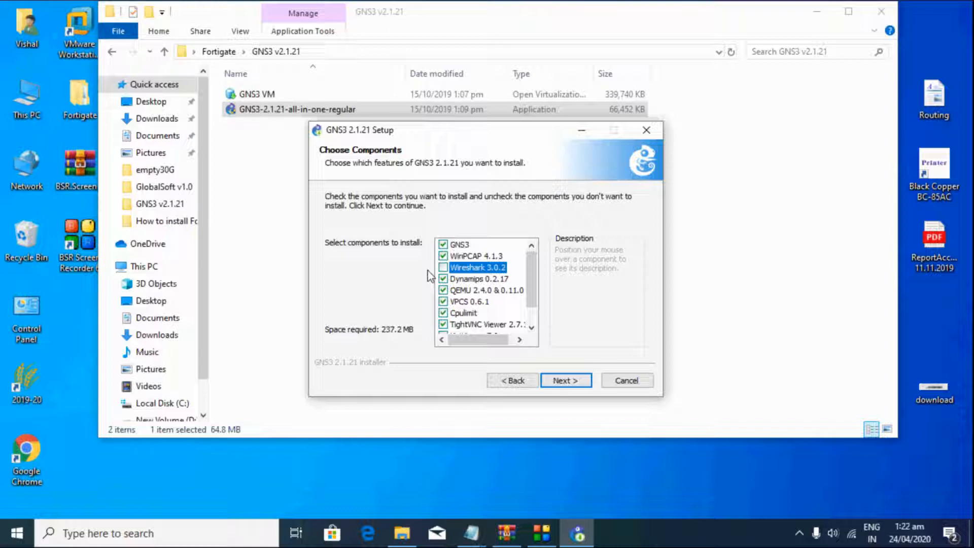
{"action": "left_click", "coordinate": [564, 380]}
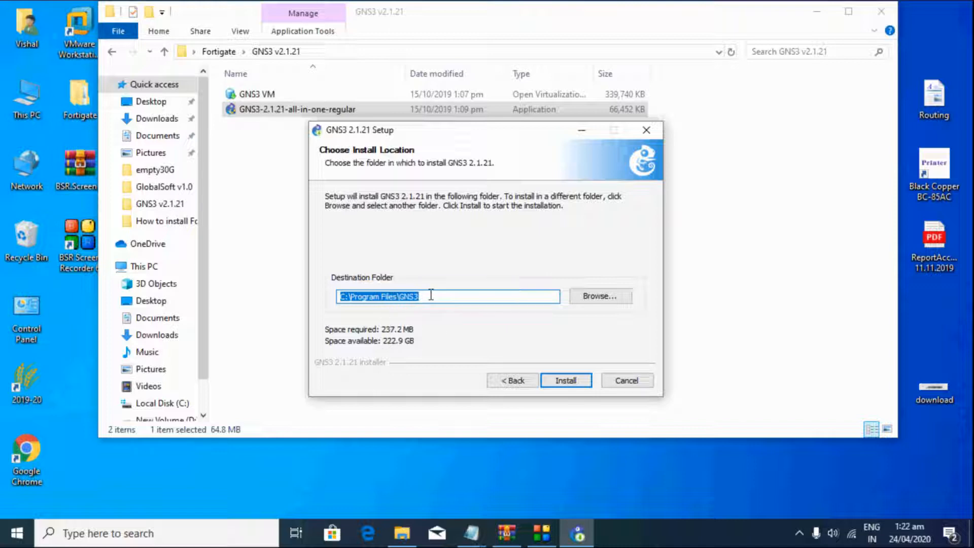
Step: Install GNS3 2.1.21 to C:\Program Files\GNS3, decline Solarwinds, and finish without launching GNS3
{"action": "left_click", "coordinate": [561, 381]}
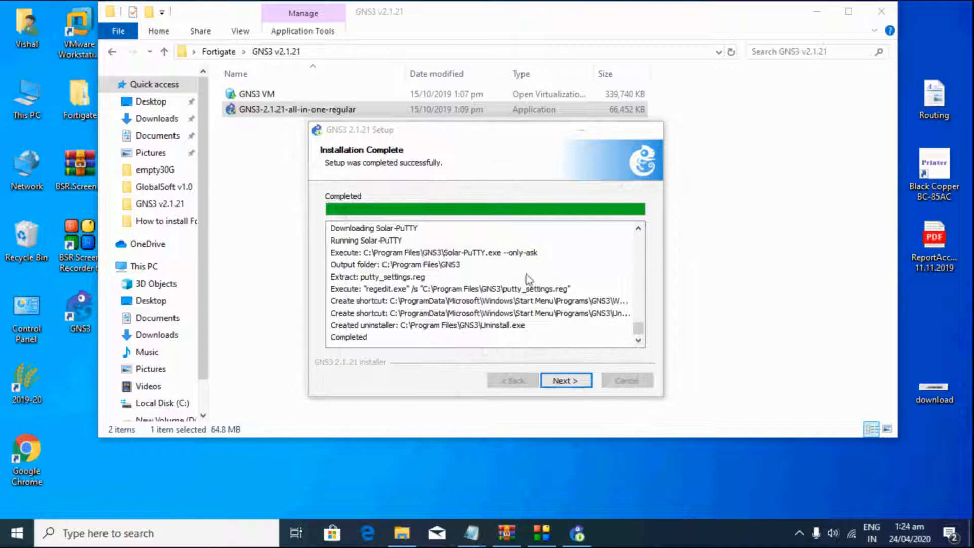
{"action": "left_click", "coordinate": [566, 381]}
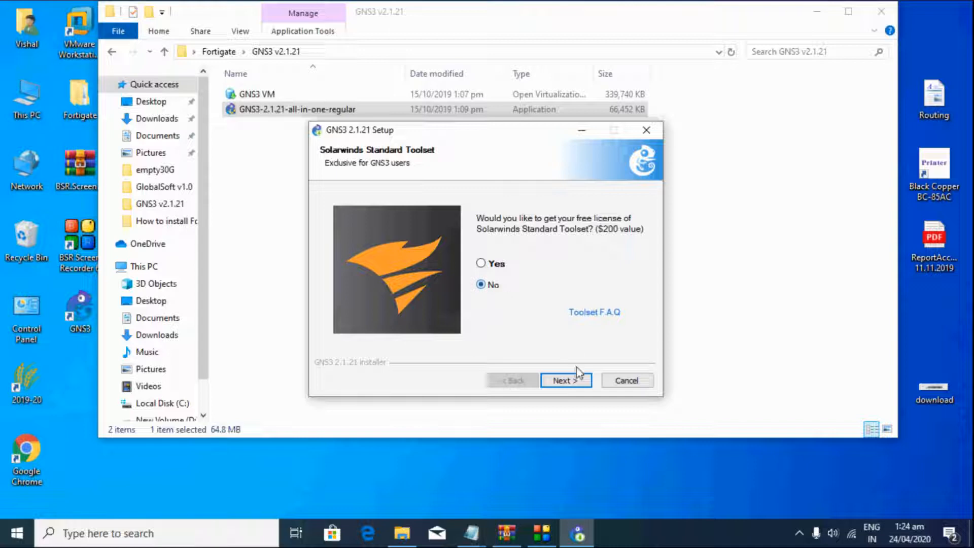
{"action": "left_click", "coordinate": [572, 381]}
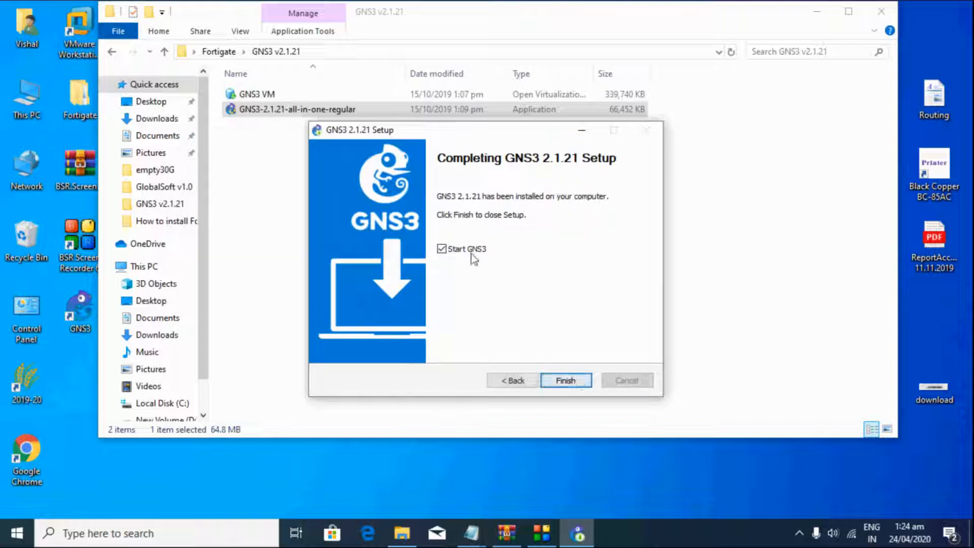
{"action": "left_click", "coordinate": [475, 250]}
{"action": "left_click", "coordinate": [579, 385]}
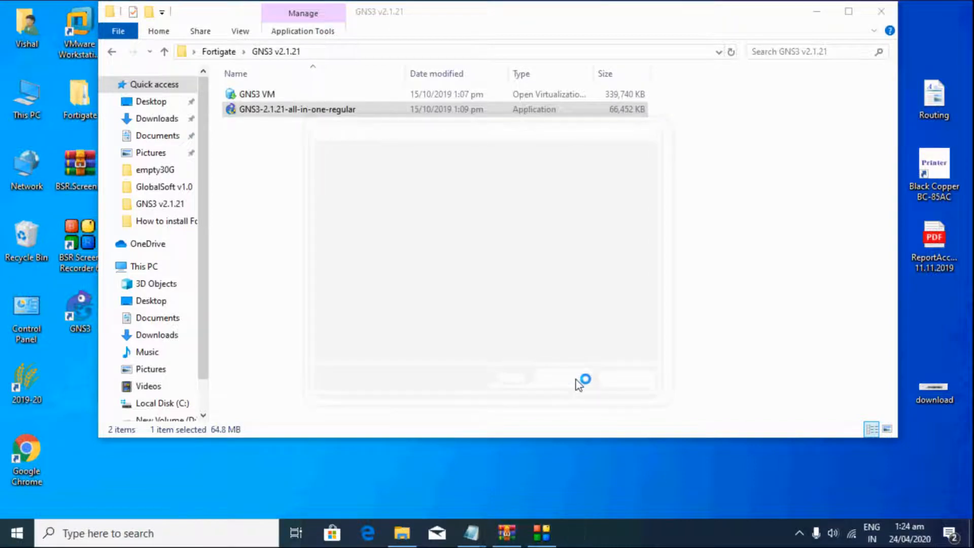
Step: Minimize the installer folder, start VMware Workstation, and close the GNS3 thank-you page in Chrome
{"action": "left_click", "coordinate": [817, 12]}
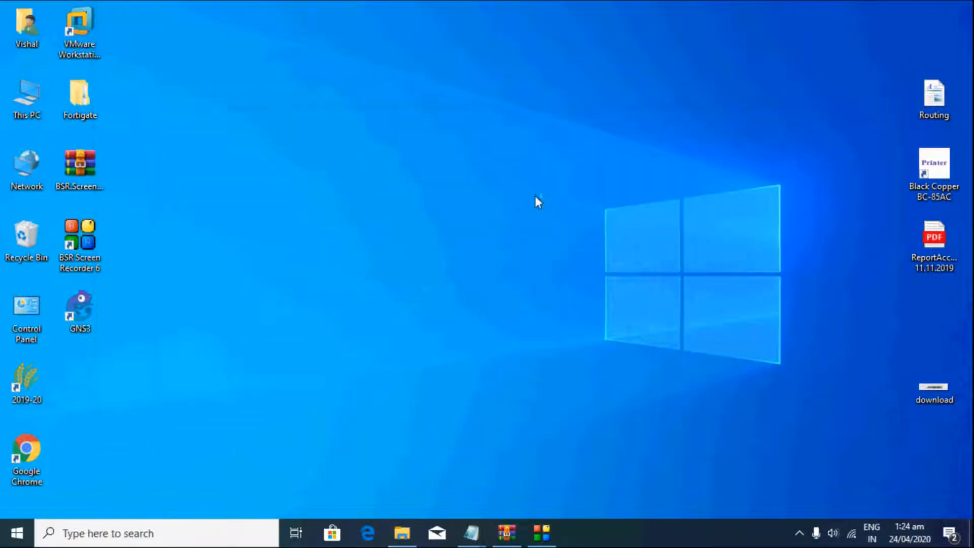
{"action": "double_click", "coordinate": [88, 50]}
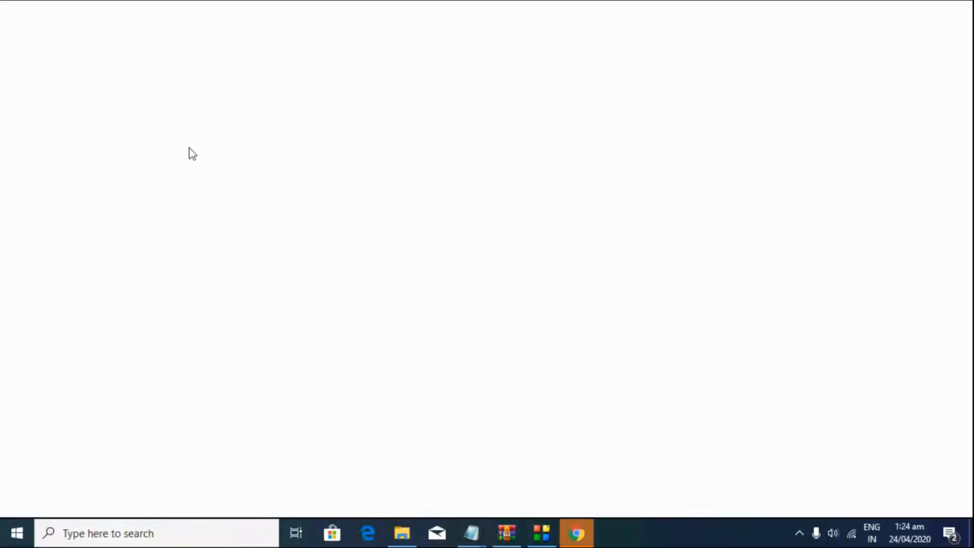
{"action": "left_click", "coordinate": [578, 534]}
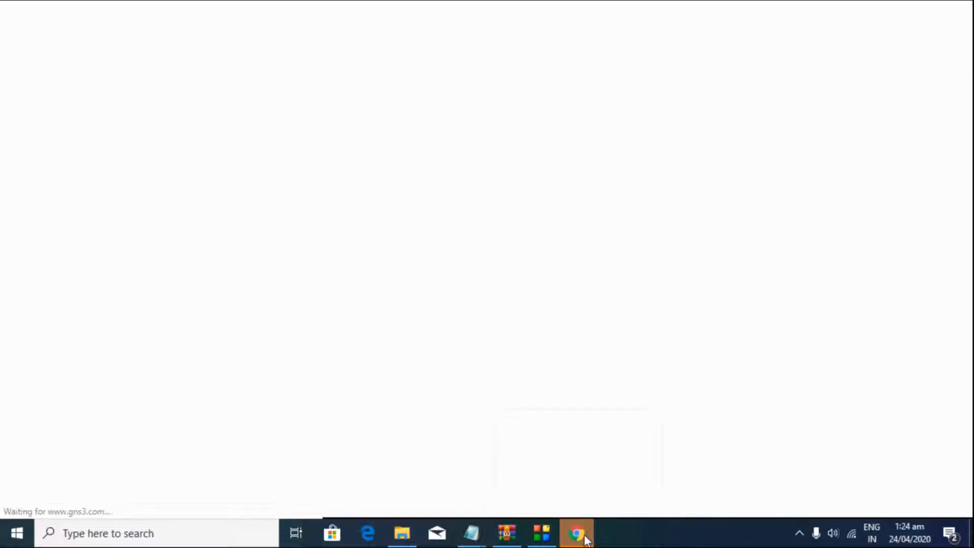
{"action": "left_click", "coordinate": [969, 7]}
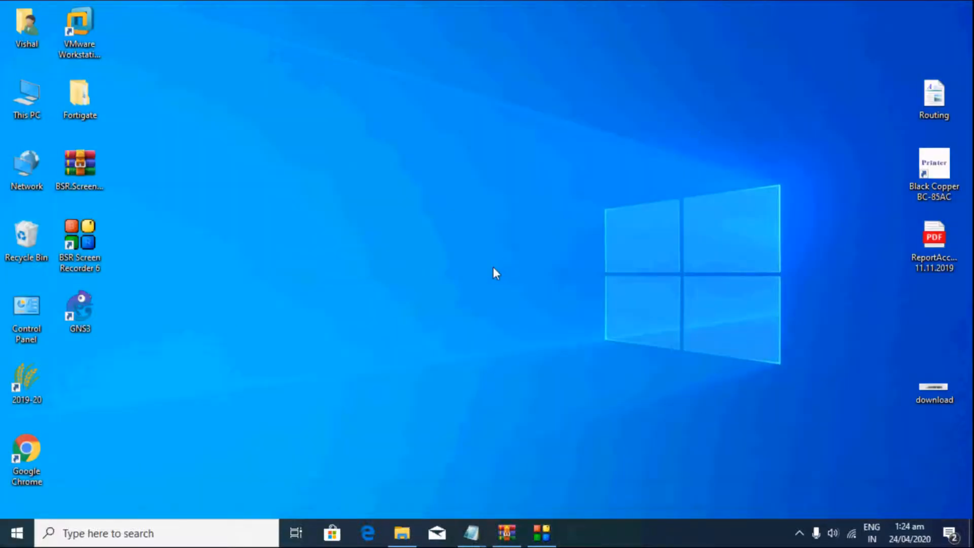
{"action": "left_click", "coordinate": [96, 36]}
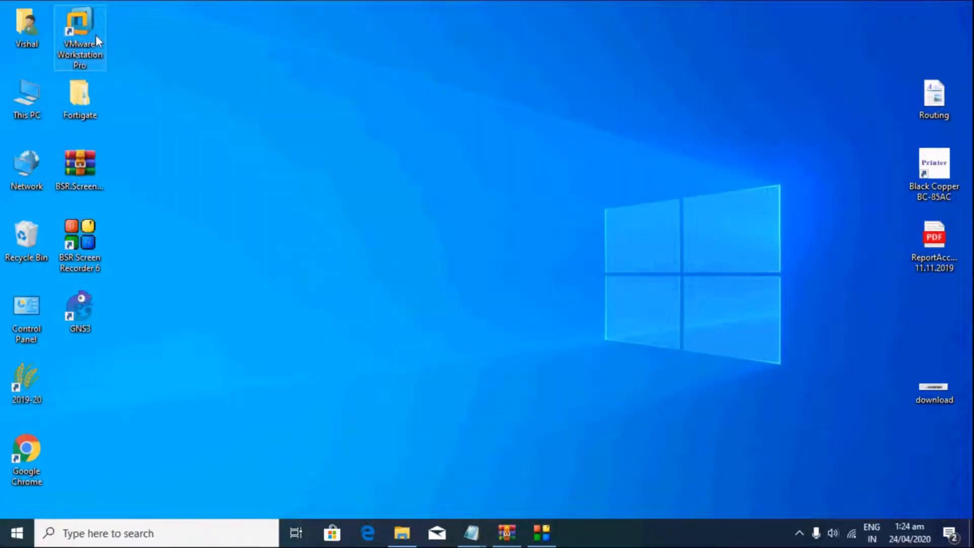
Step: Launch VMware Workstation maximized and close the duplicate VMware window
{"action": "double_click", "coordinate": [95, 34]}
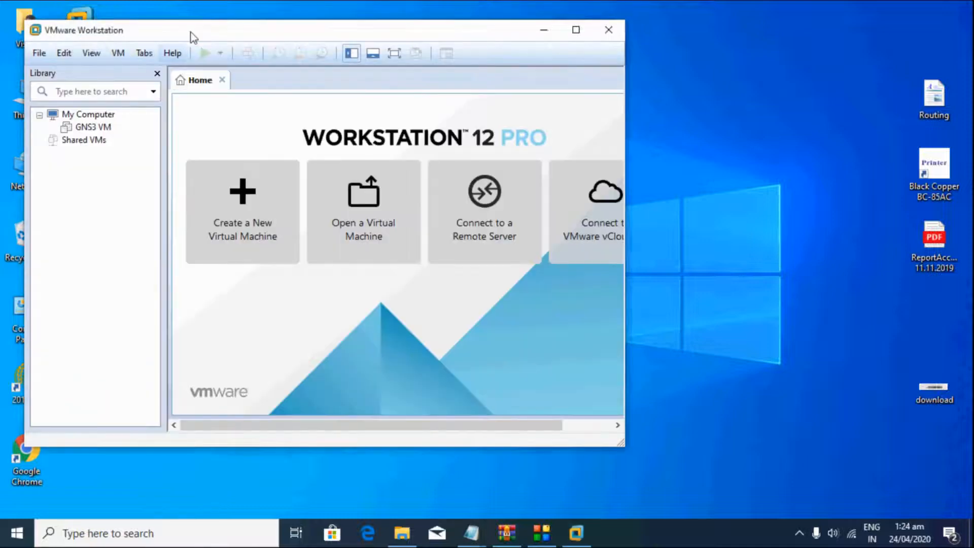
{"action": "double_click", "coordinate": [189, 36]}
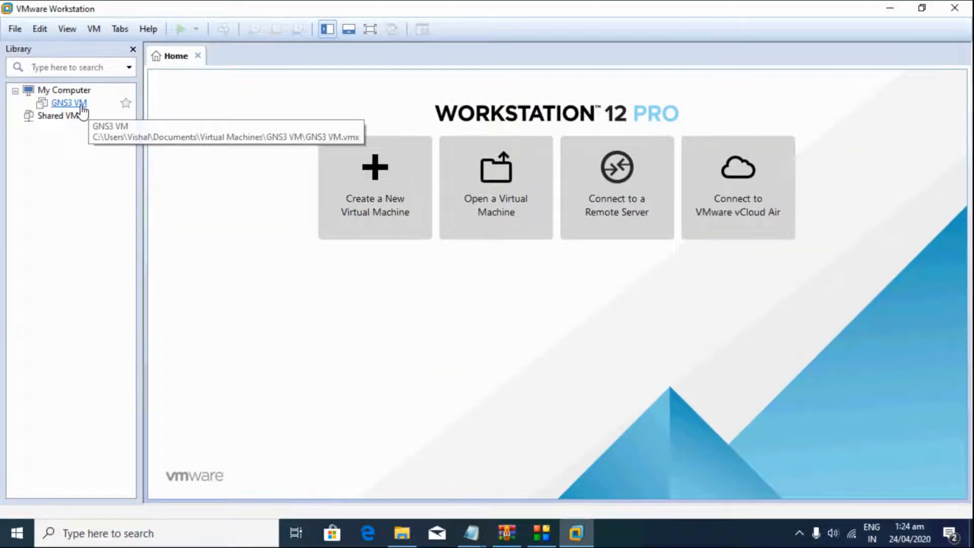
{"action": "double_click", "coordinate": [86, 105]}
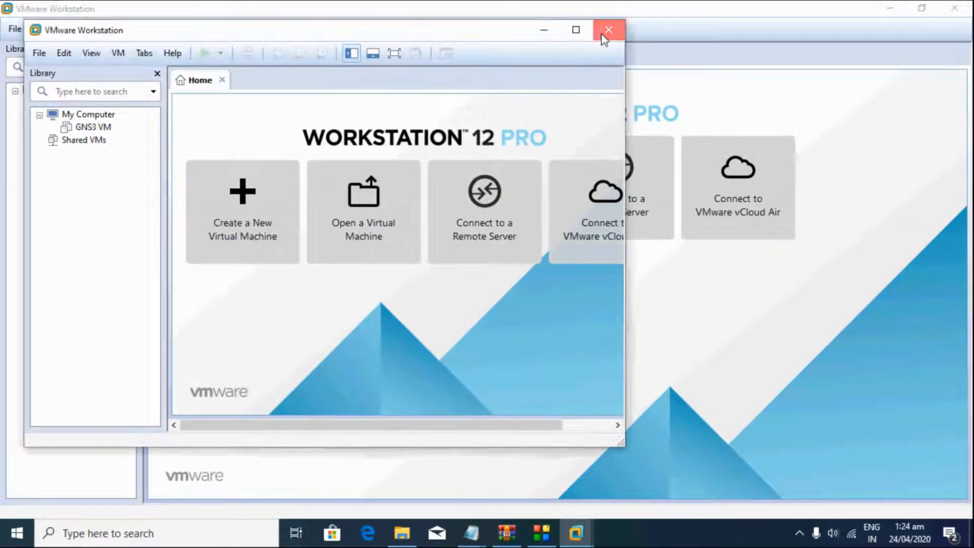
{"action": "left_click", "coordinate": [602, 32]}
Step: Browse the Fortigate subfolders to locate the GNS3 VM appliance file in GNS3 v2.1.21, then close the browser
{"action": "left_click", "coordinate": [402, 533]}
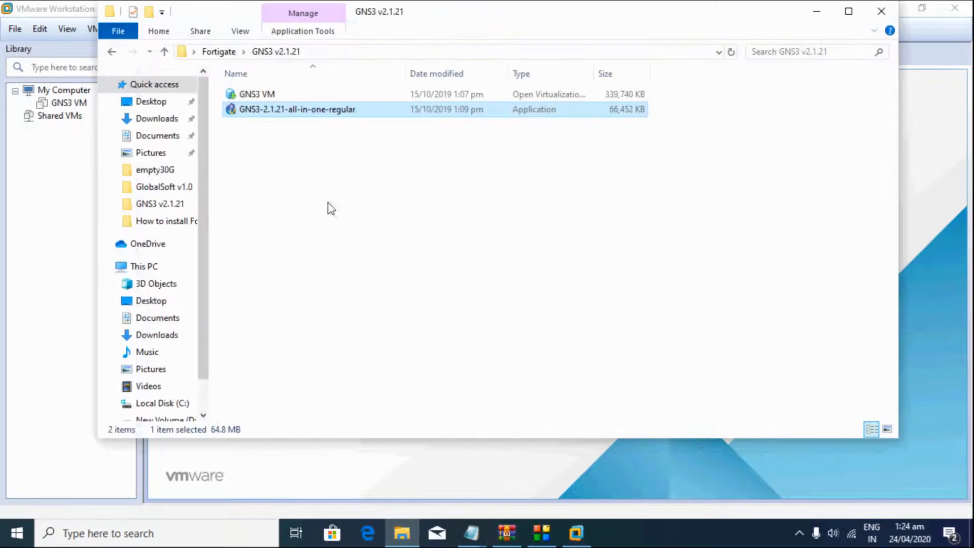
{"action": "left_click", "coordinate": [112, 52]}
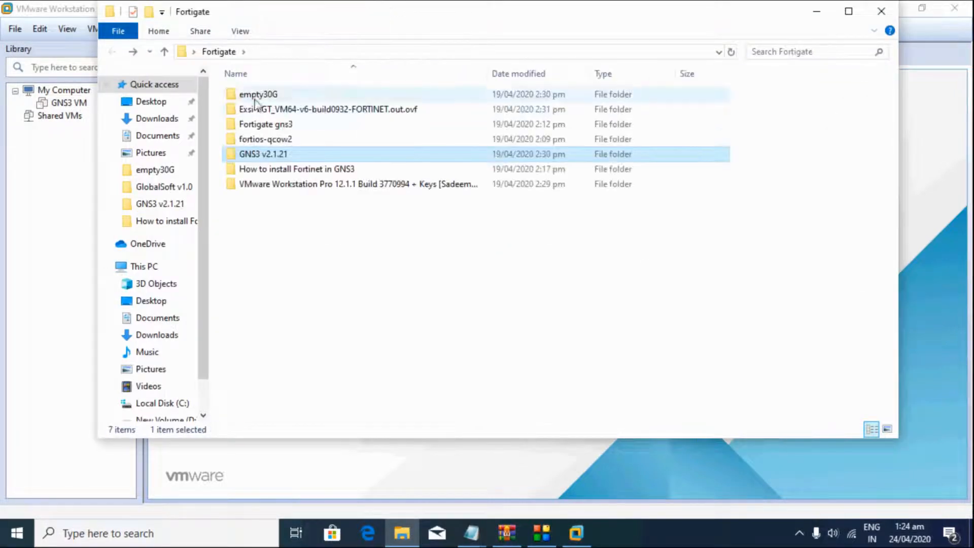
{"action": "double_click", "coordinate": [269, 125]}
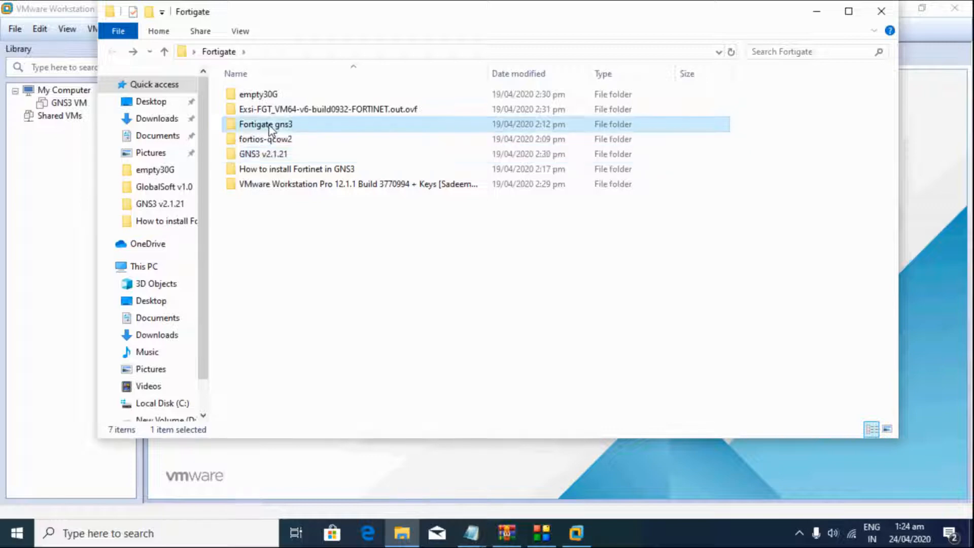
{"action": "left_click", "coordinate": [113, 52]}
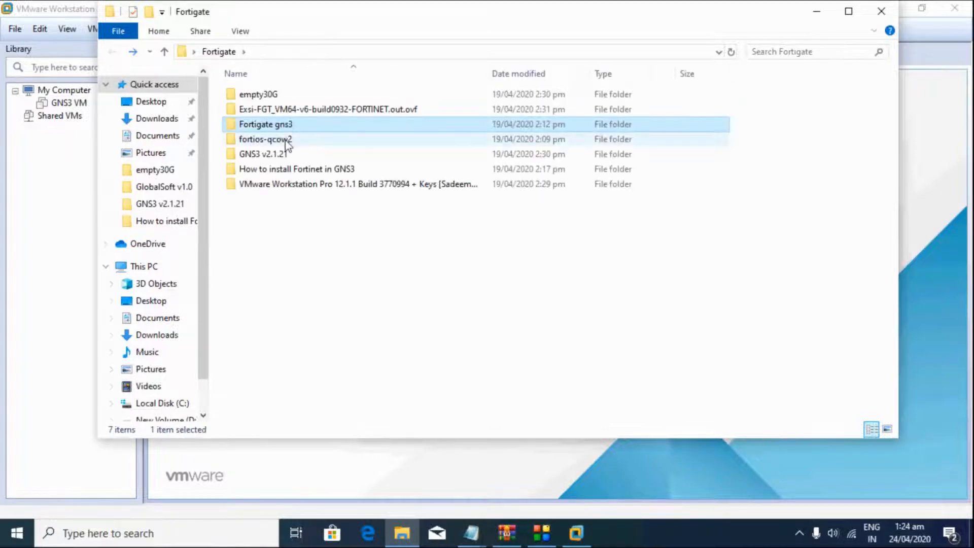
{"action": "double_click", "coordinate": [279, 154]}
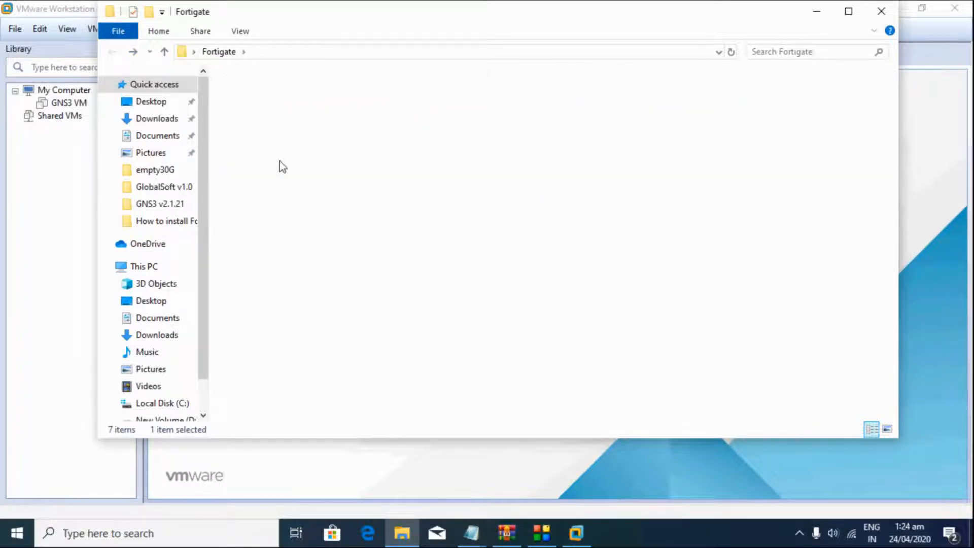
{"action": "left_click", "coordinate": [265, 97]}
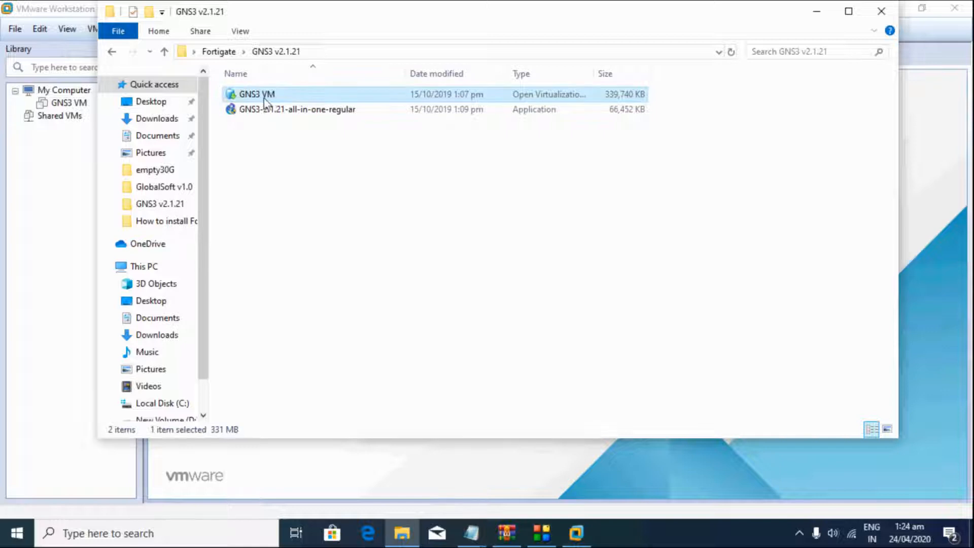
{"action": "left_click", "coordinate": [881, 11]}
Step: Open the GNS3 VM from the Library, power it on, and minimize VMware Workstation
{"action": "left_click", "coordinate": [72, 106]}
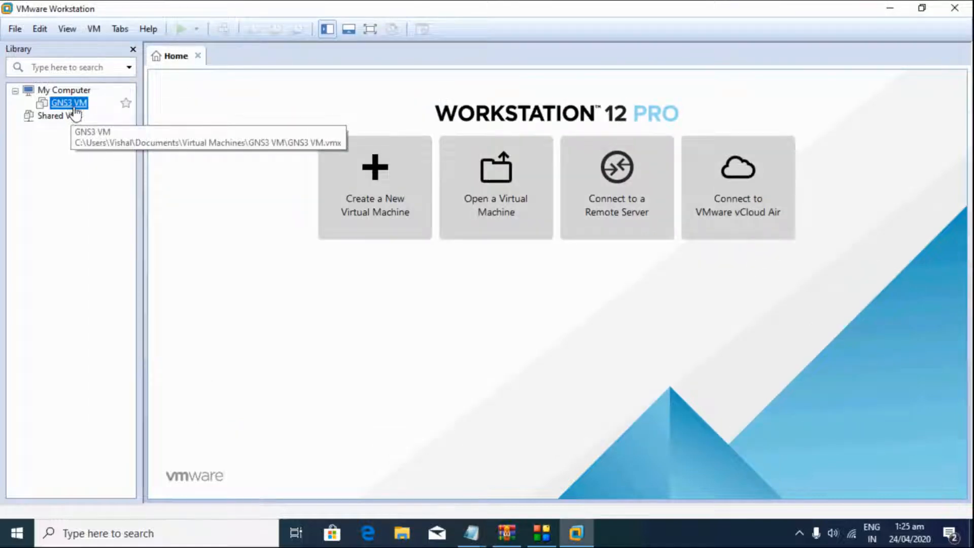
{"action": "double_click", "coordinate": [78, 107]}
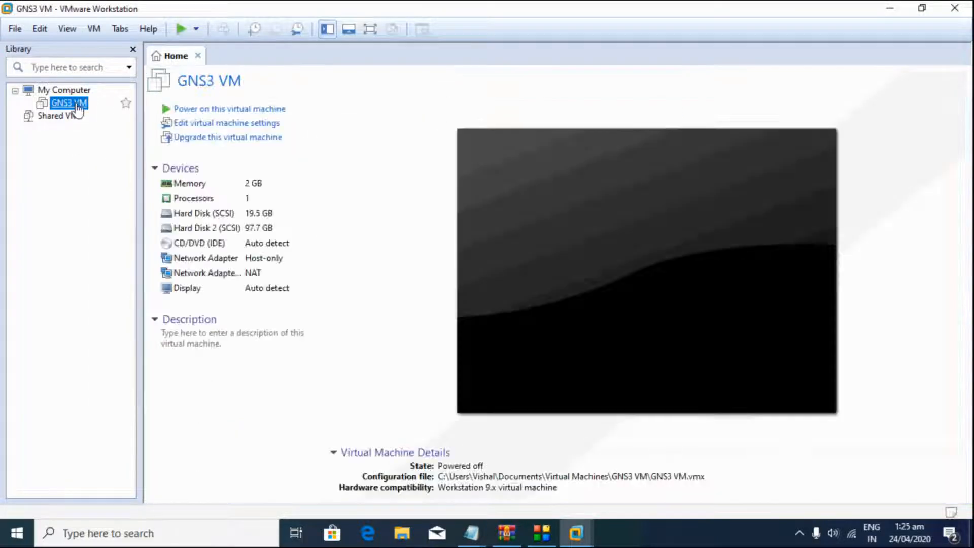
{"action": "left_click", "coordinate": [248, 117]}
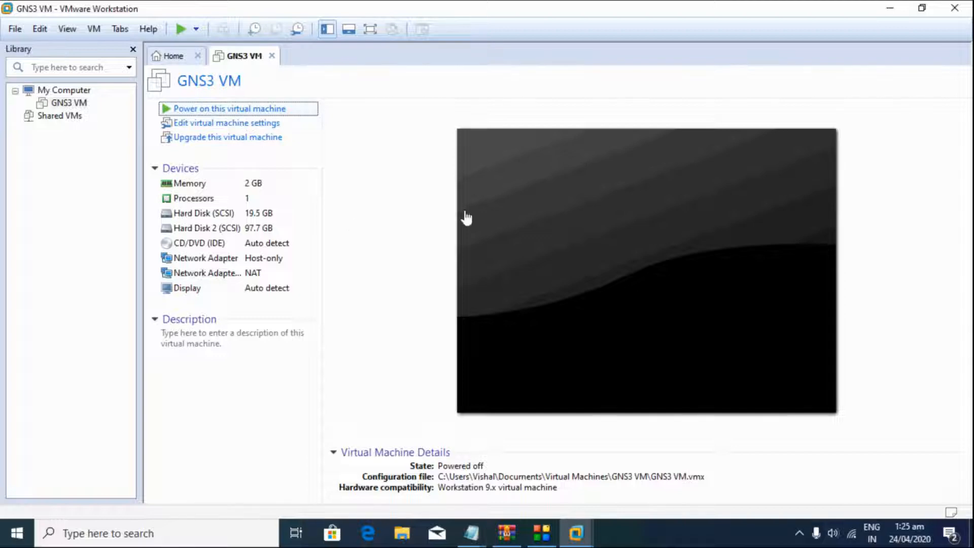
{"action": "left_click", "coordinate": [890, 8]}
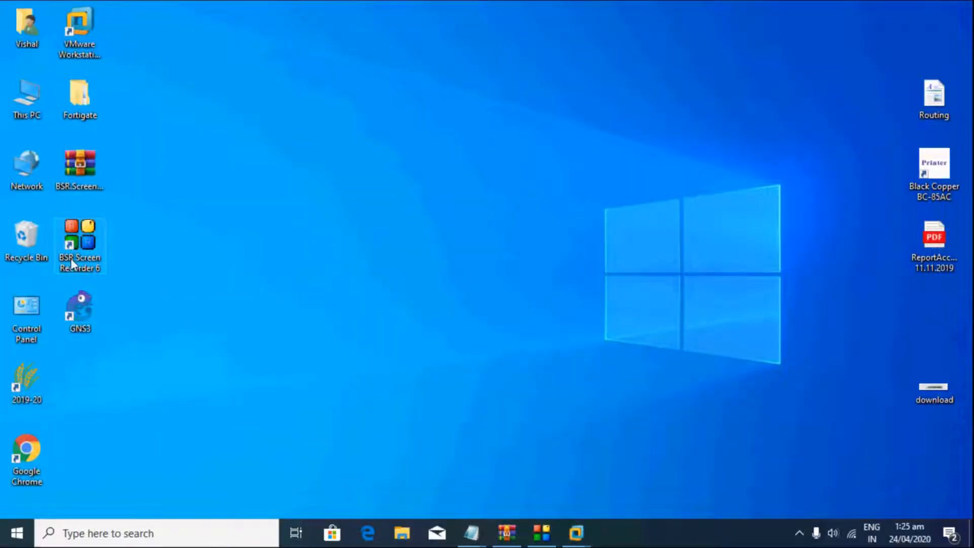
Step: Launch GNS3 and review the notes on the .ova import, installer, project saving and preferences
{"action": "double_click", "coordinate": [78, 302]}
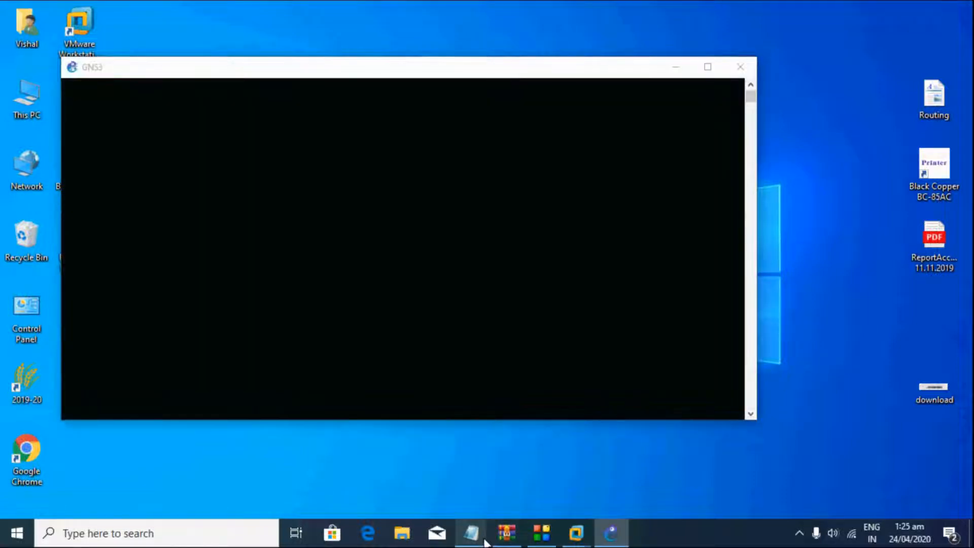
{"action": "mouse_move", "coordinate": [473, 536]}
{"action": "left_click", "coordinate": [516, 491]}
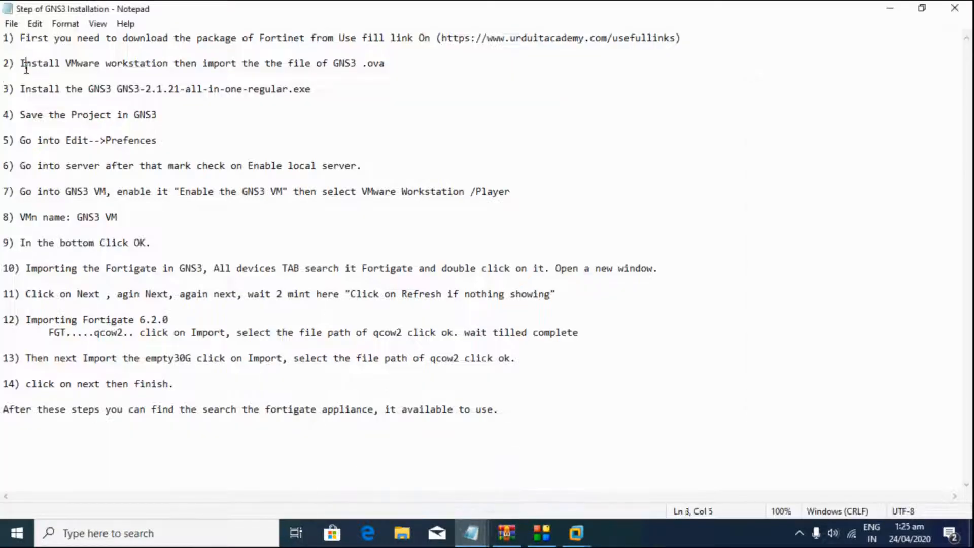
{"action": "left_click_drag", "start_coordinate": [26, 66], "coordinate": [130, 74]}
{"action": "left_click_drag", "start_coordinate": [62, 94], "coordinate": [150, 92]}
{"action": "left_click_drag", "start_coordinate": [30, 116], "coordinate": [367, 172]}
{"action": "left_click", "coordinate": [120, 134]}
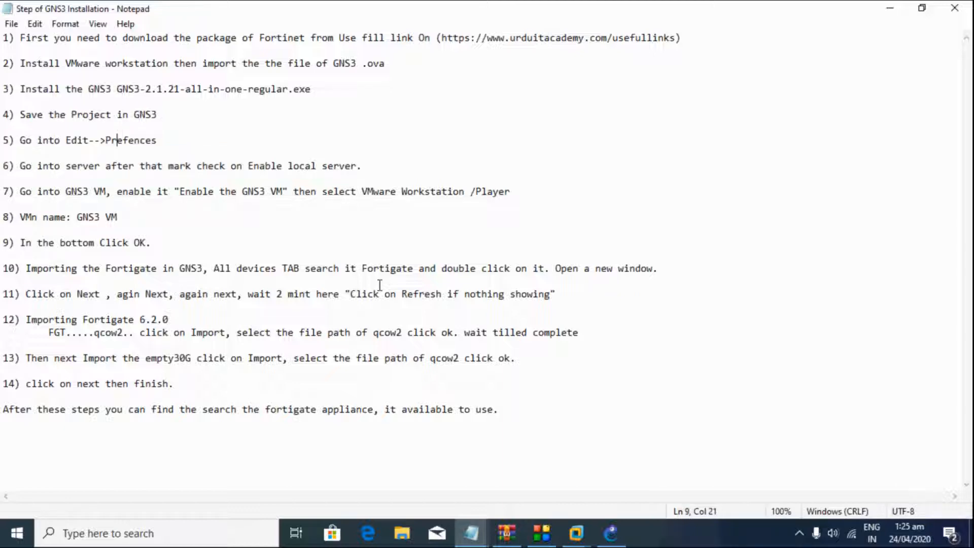
Step: Complete the Setup Wizard with 'Don't show this again' ticked and shift the GNS3 window right
{"action": "left_click", "coordinate": [611, 533]}
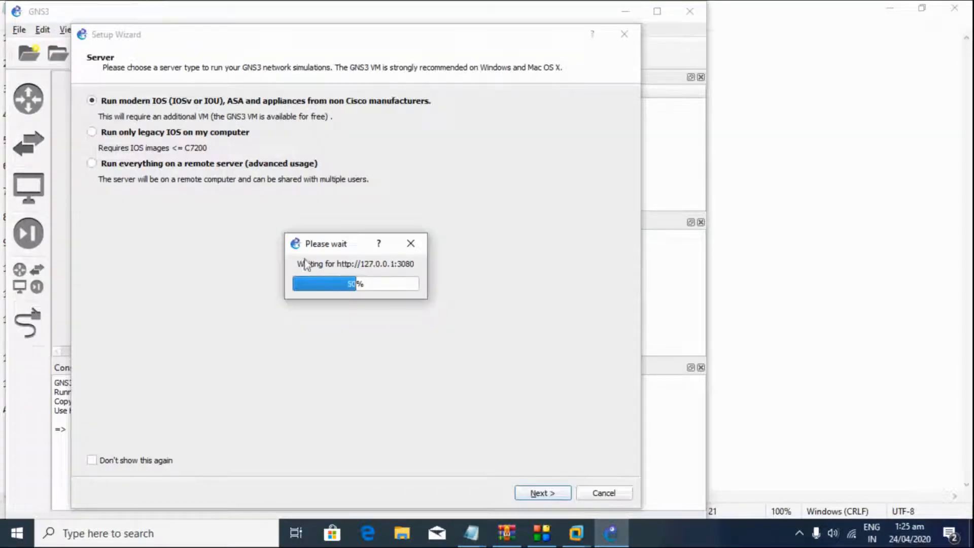
{"action": "left_click", "coordinate": [542, 495]}
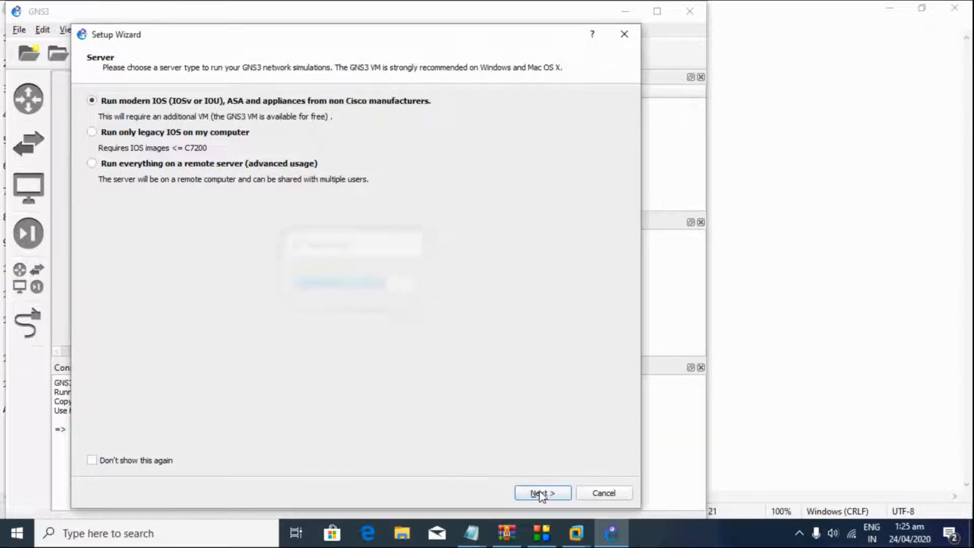
{"action": "left_click", "coordinate": [172, 462]}
{"action": "left_click", "coordinate": [542, 497]}
{"action": "left_click_drag", "start_coordinate": [177, 9], "coordinate": [296, 9]}
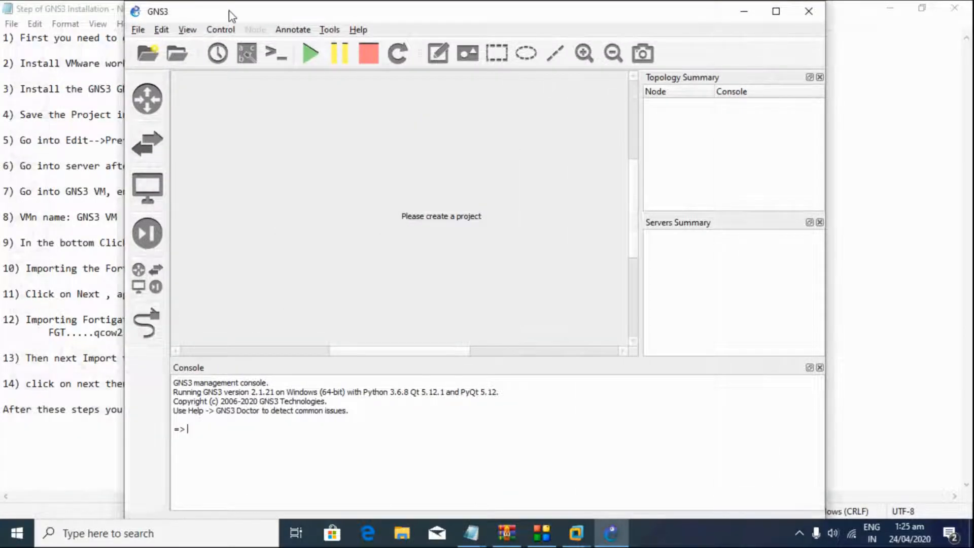
{"action": "left_click_drag", "start_coordinate": [229, 13], "coordinate": [330, 14]}
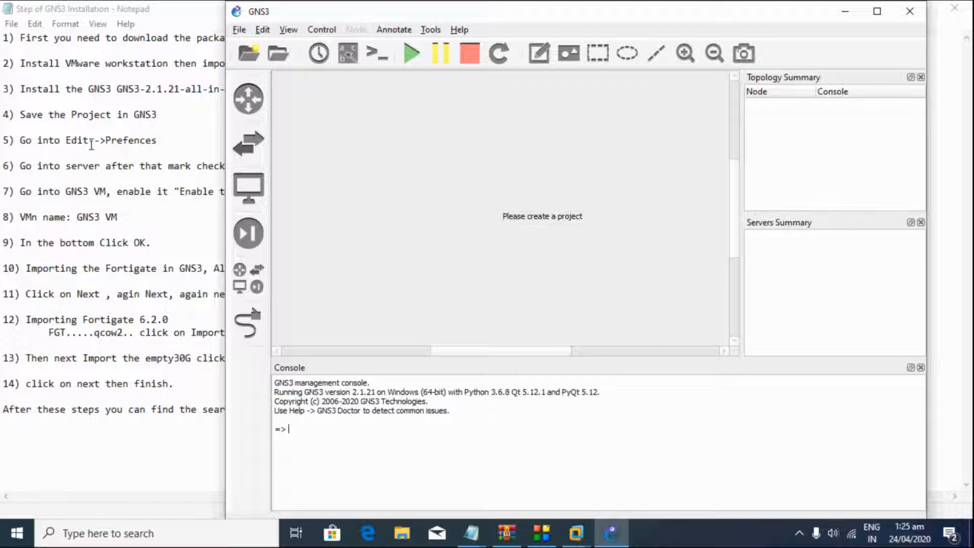
{"action": "left_click", "coordinate": [239, 31]}
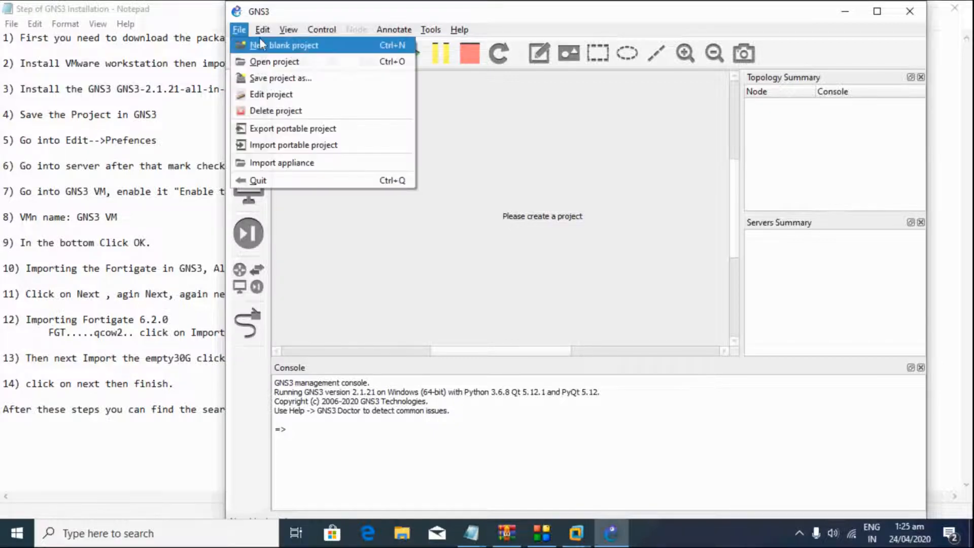
Step: In Preferences, enable 'Run the VM in headless mode' for the GNS3 VM and save with OK
{"action": "mouse_move", "coordinate": [262, 30]}
{"action": "left_click", "coordinate": [290, 98]}
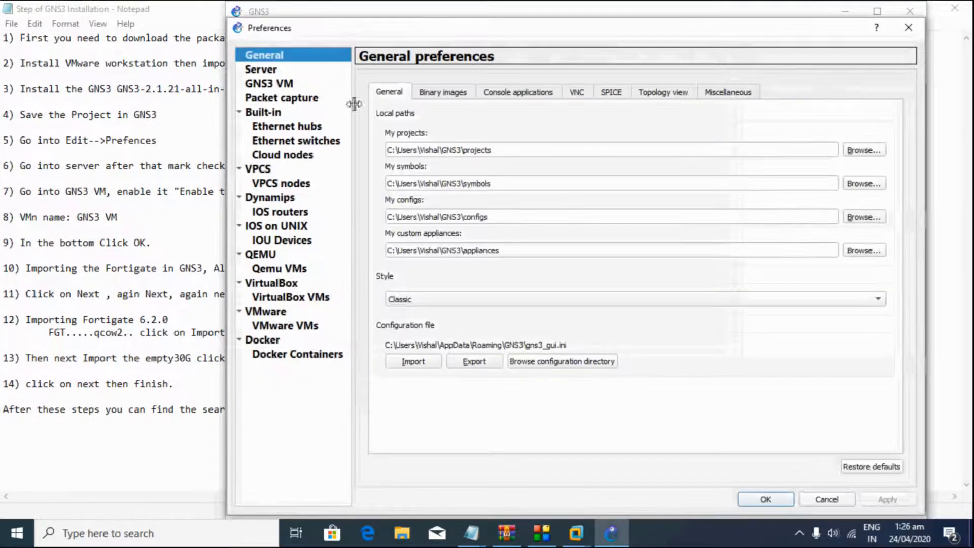
{"action": "left_click", "coordinate": [262, 72]}
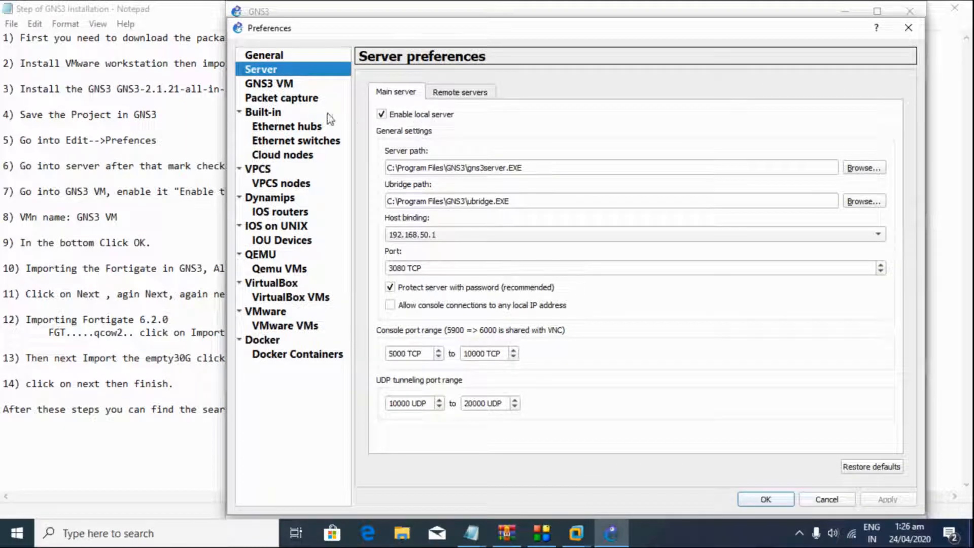
{"action": "left_click", "coordinate": [266, 86]}
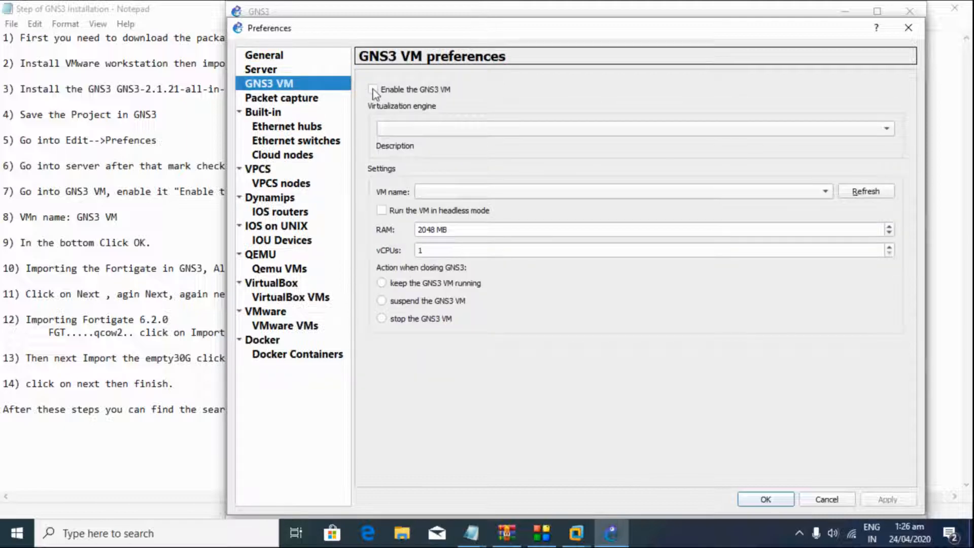
{"action": "left_click", "coordinate": [382, 211]}
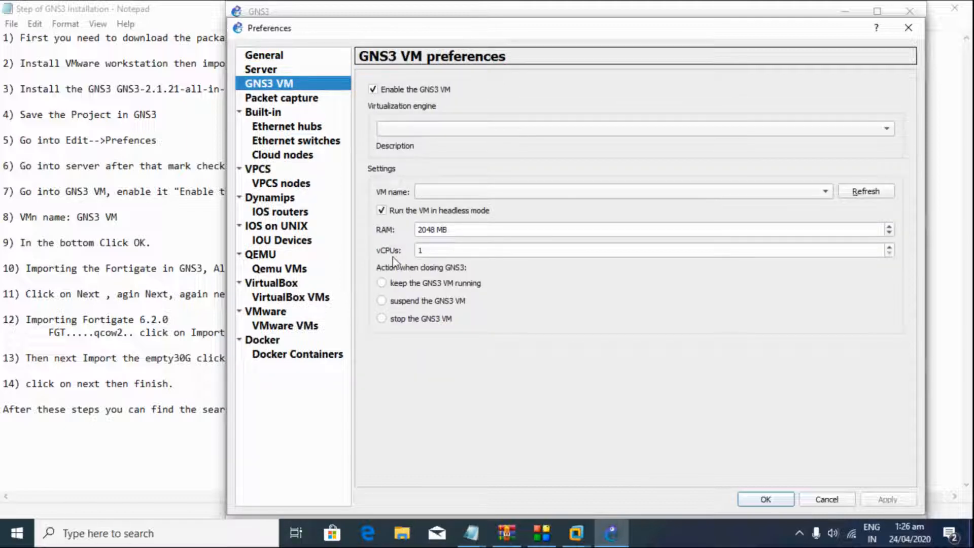
{"action": "left_click", "coordinate": [786, 500]}
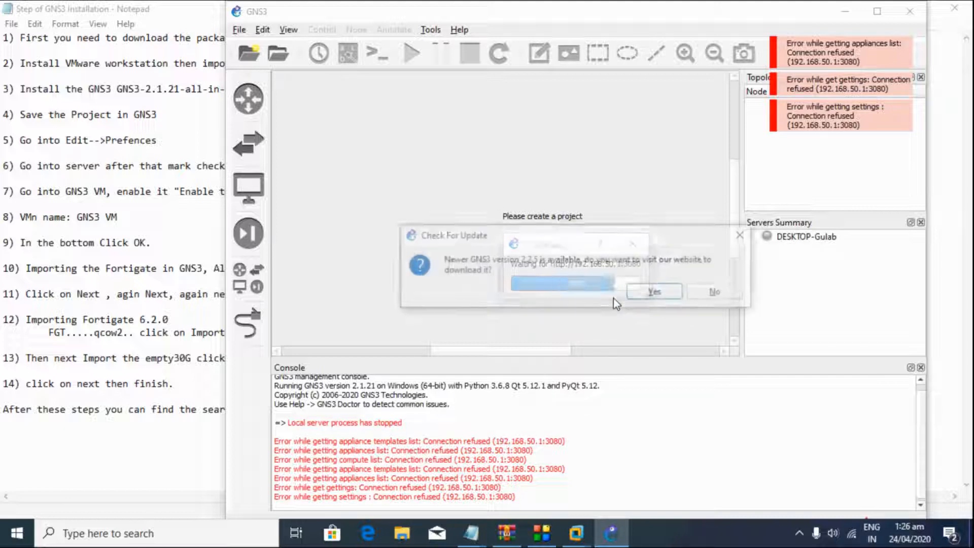
Step: Decline the GNS3 update and create a blank project named UITA-GNS3-Fortigate
{"action": "left_click", "coordinate": [716, 293]}
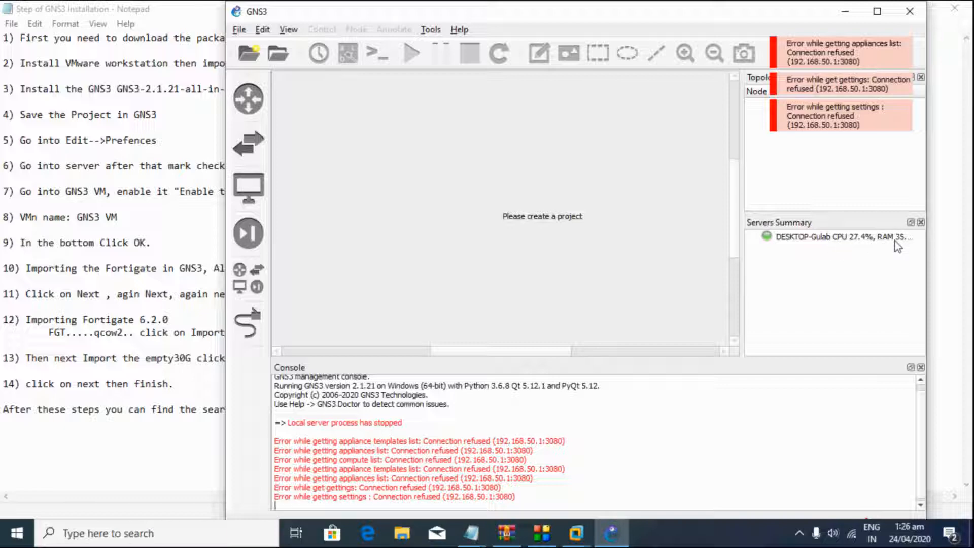
{"action": "left_click", "coordinate": [239, 30]}
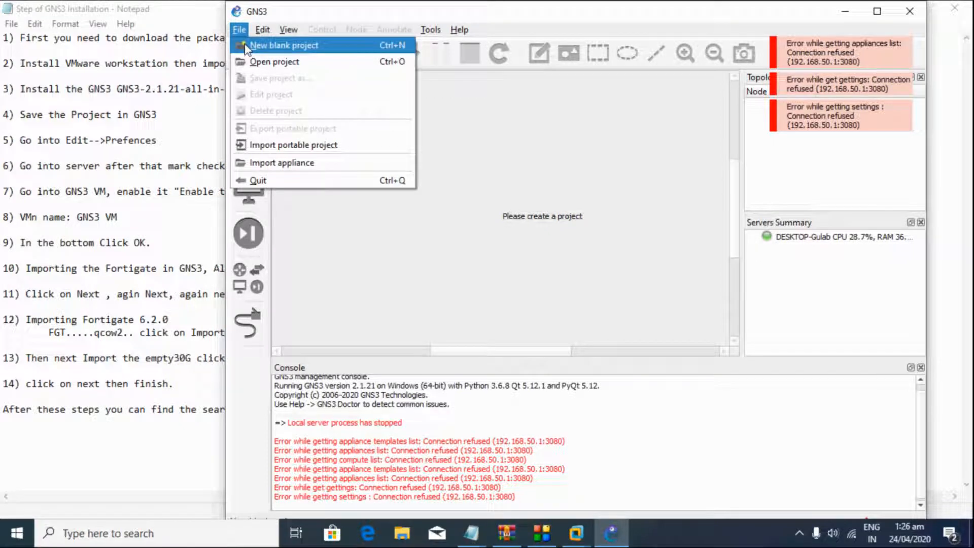
{"action": "left_click", "coordinate": [284, 45]}
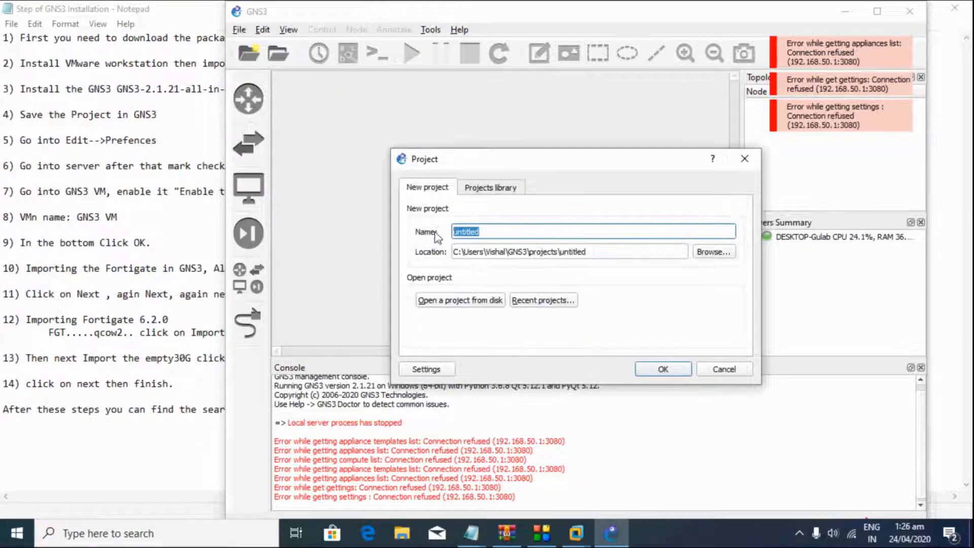
{"action": "type", "text": "UITA-GNS3-Fortiga"}
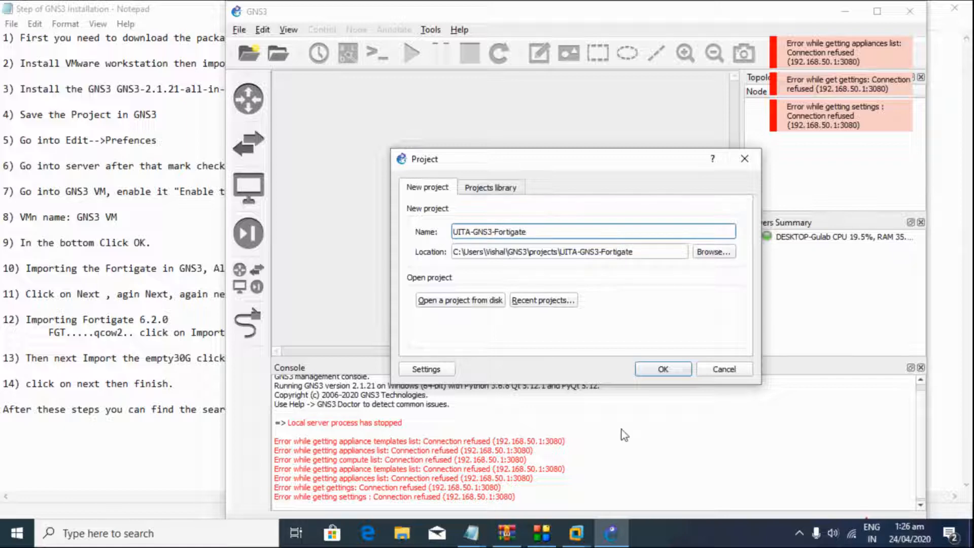
{"action": "left_click", "coordinate": [651, 370]}
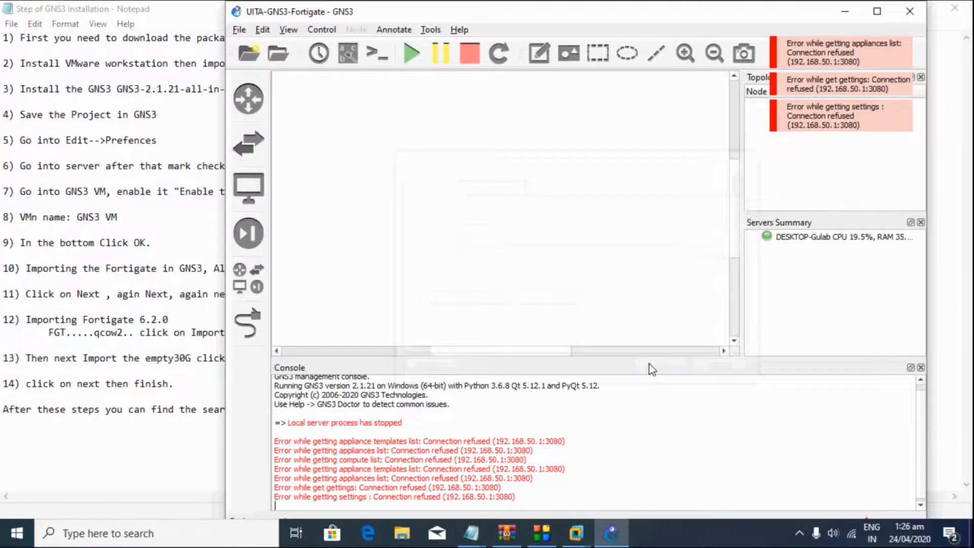
Step: Filter the All devices list with 'fort' to show the Fortinet appliances
{"action": "left_click", "coordinate": [250, 234]}
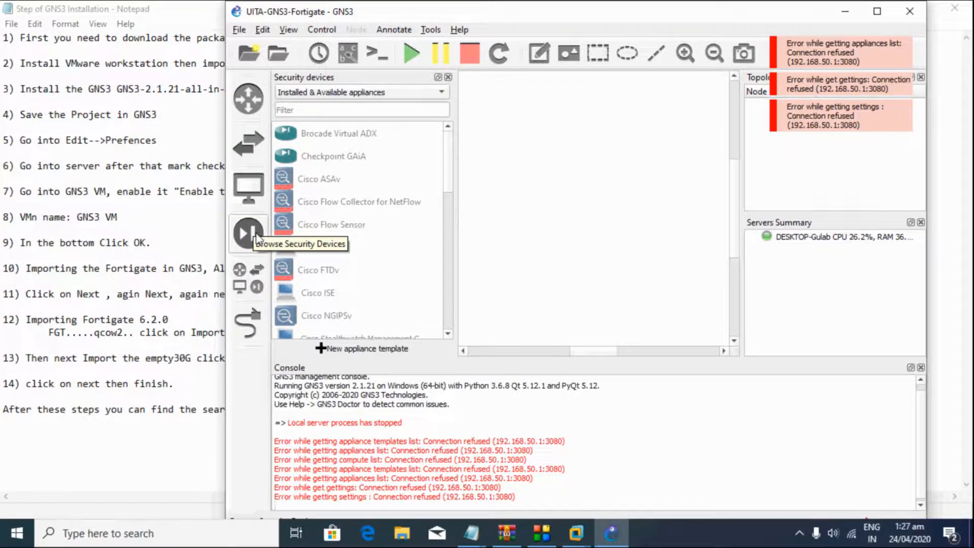
{"action": "left_click", "coordinate": [257, 287]}
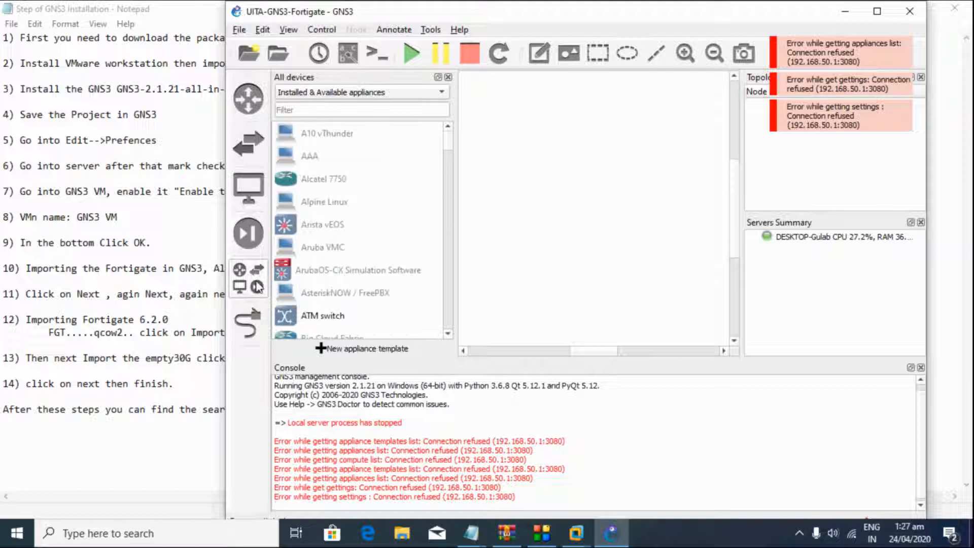
{"action": "left_click", "coordinate": [319, 111]}
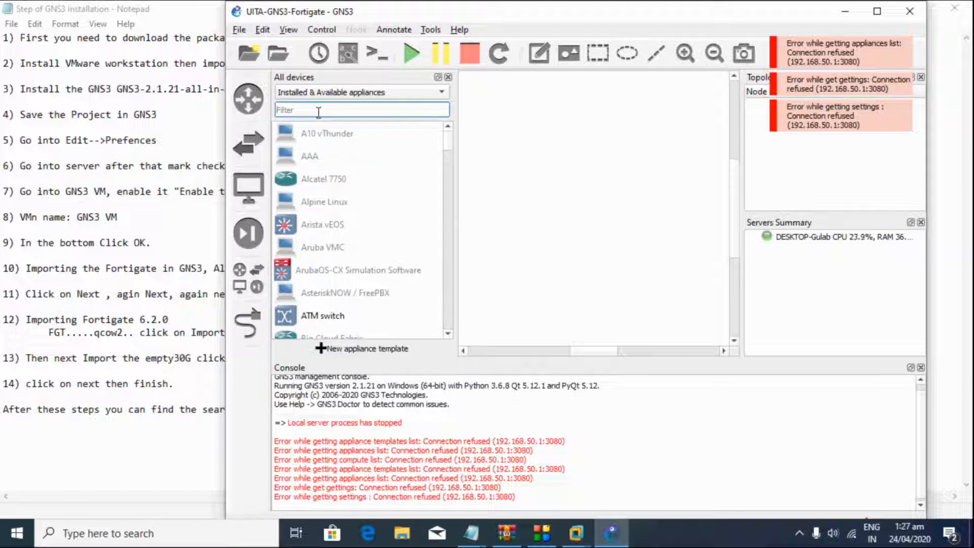
{"action": "type", "text": "fort"}
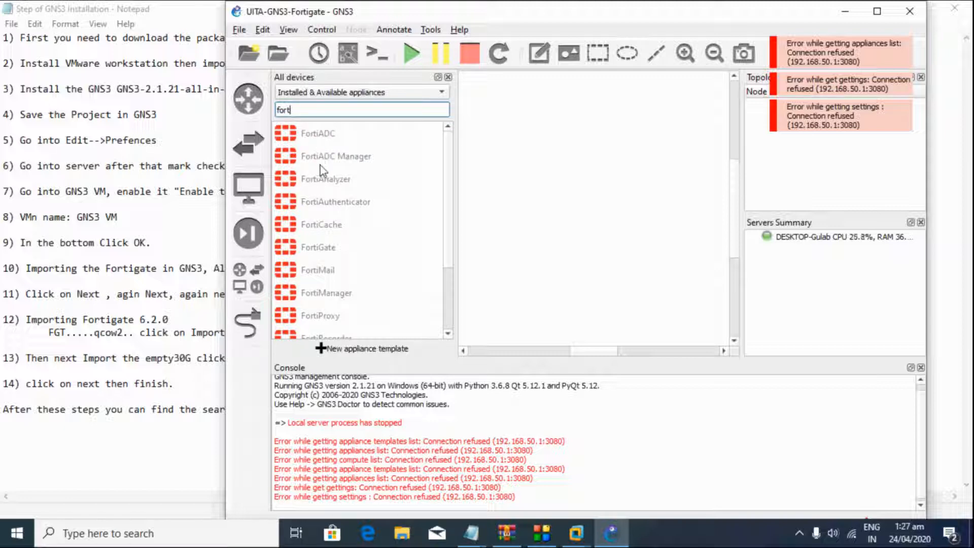
{"action": "scroll", "coordinate": [336, 243], "scroll_direction": "down", "scroll_amount": 2}
{"action": "scroll", "coordinate": [336, 254], "scroll_direction": "up", "scroll_amount": 2}
{"action": "scroll", "coordinate": [333, 221], "scroll_direction": "down", "scroll_amount": 2}
{"action": "scroll", "coordinate": [329, 238], "scroll_direction": "up", "scroll_amount": 1}
{"action": "scroll", "coordinate": [332, 244], "scroll_direction": "up", "scroll_amount": 1}
Step: Try adding the FortiGate appliance, accept the no-GNS3-VM warning, and cancel the wizard
{"action": "left_click", "coordinate": [292, 252]}
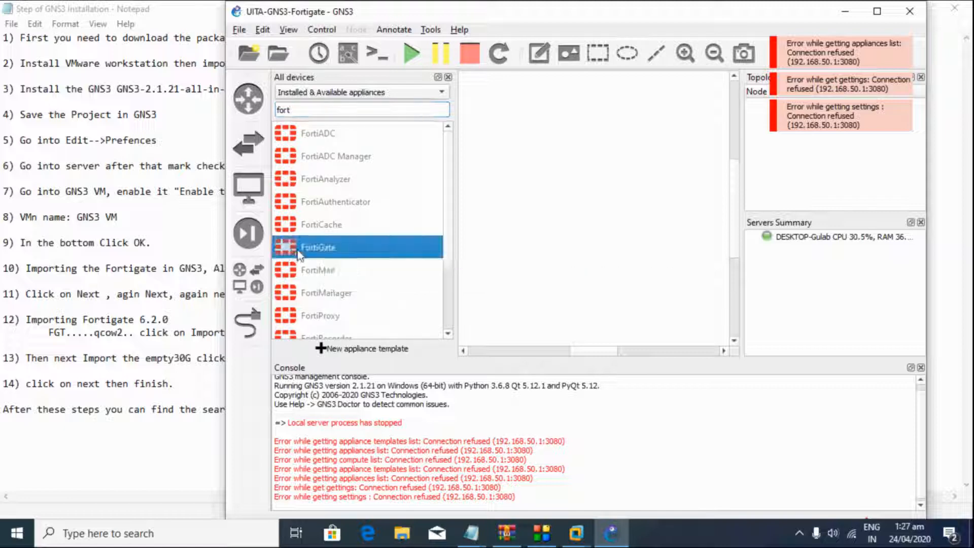
{"action": "double_click", "coordinate": [363, 246]}
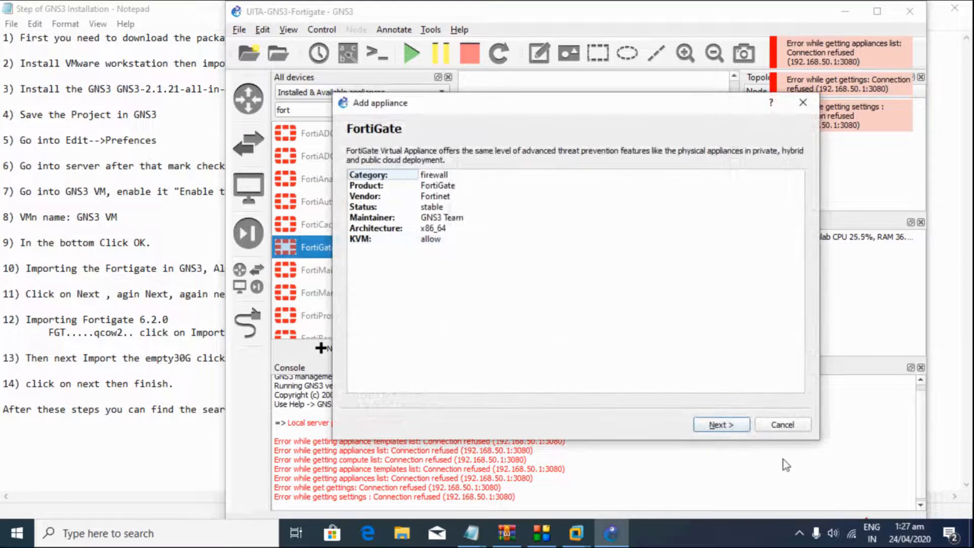
{"action": "left_click", "coordinate": [719, 426]}
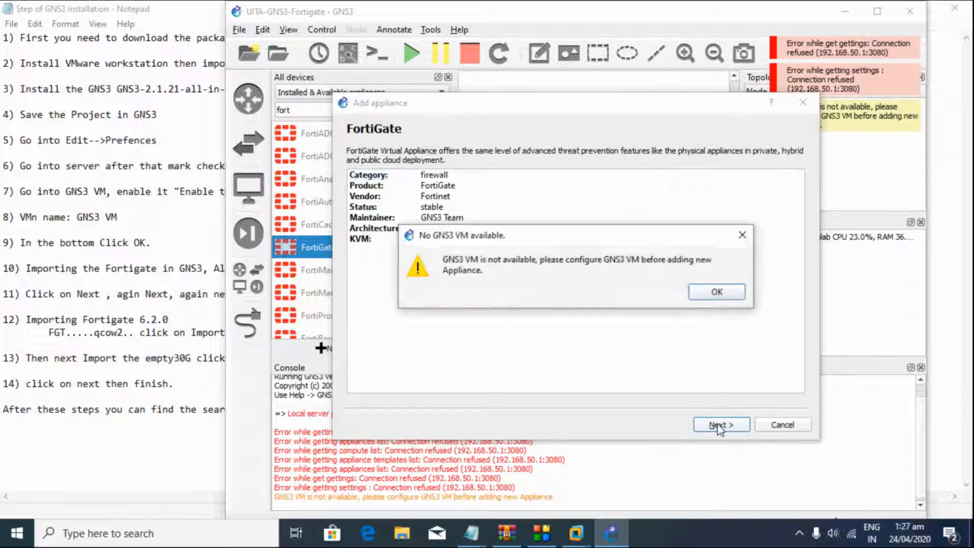
{"action": "left_click", "coordinate": [702, 294]}
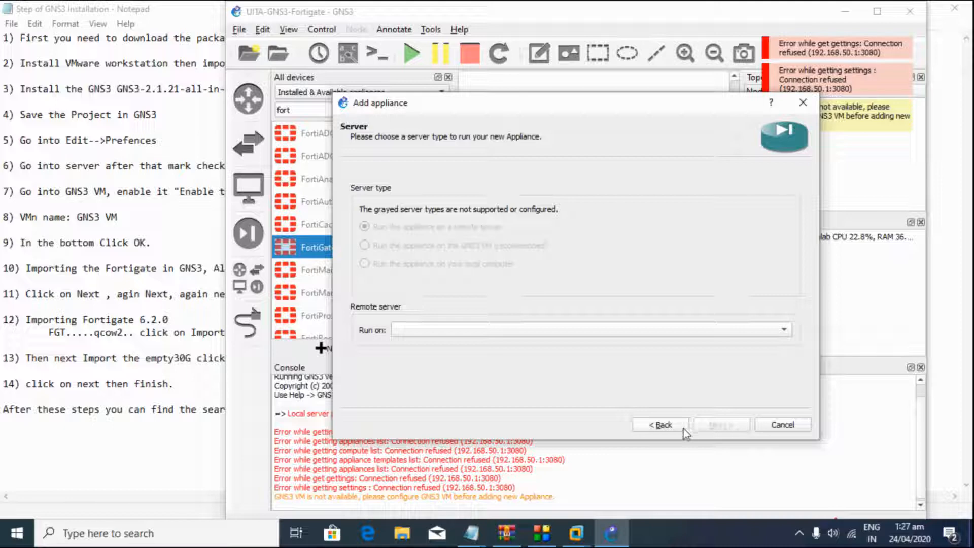
{"action": "left_click", "coordinate": [764, 427]}
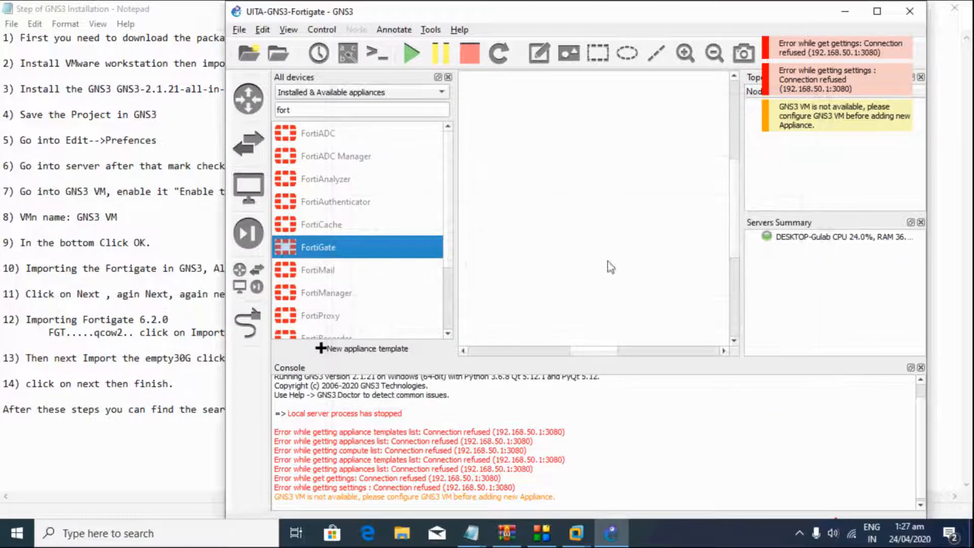
{"action": "left_click", "coordinate": [242, 31]}
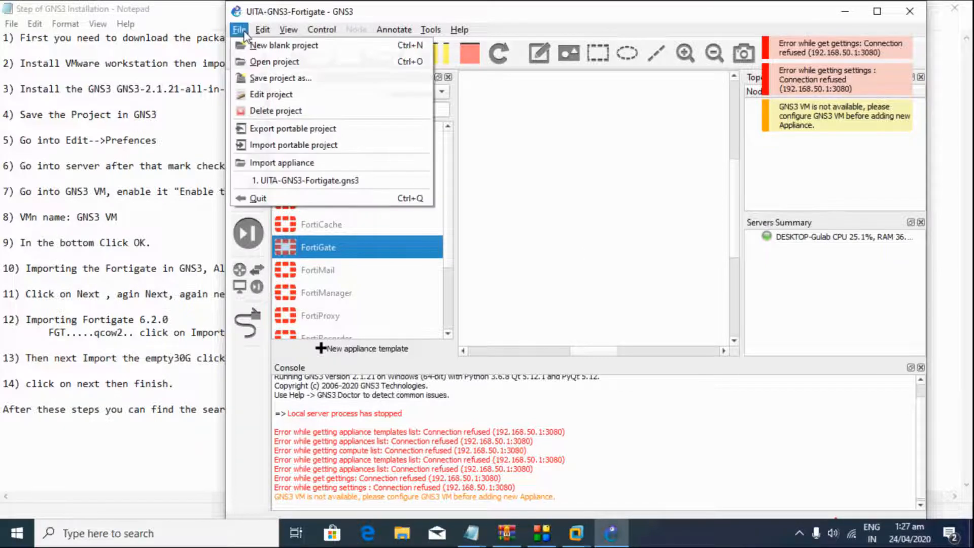
{"action": "left_click", "coordinate": [576, 532]}
{"action": "left_click", "coordinate": [614, 463]}
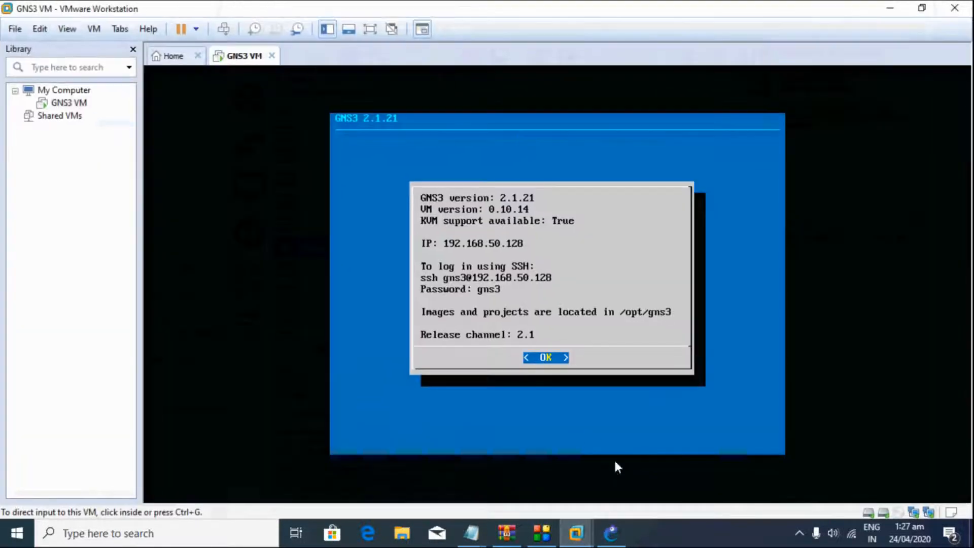
{"action": "left_click", "coordinate": [537, 365]}
{"action": "key", "text": "ctrl+alt"}
{"action": "left_click", "coordinate": [890, 8]}
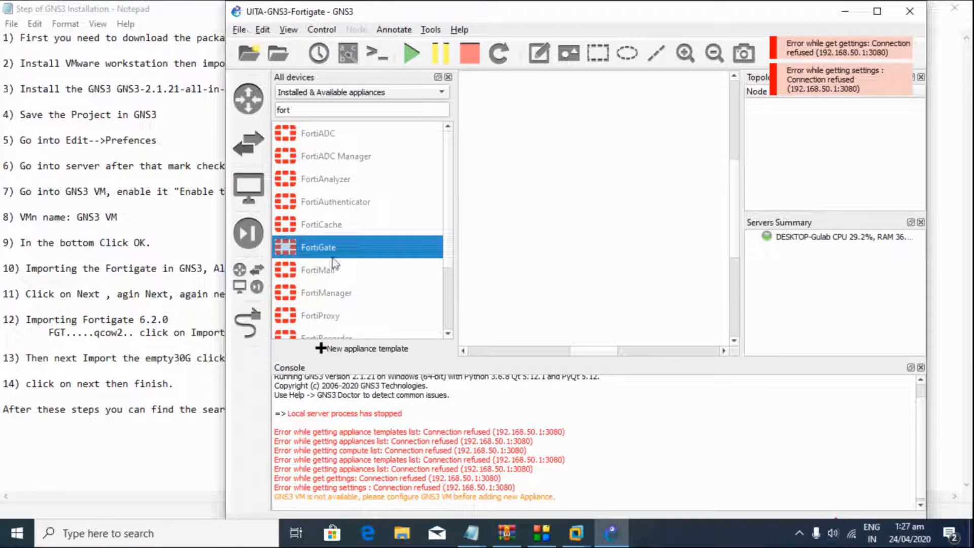
{"action": "double_click", "coordinate": [347, 244]}
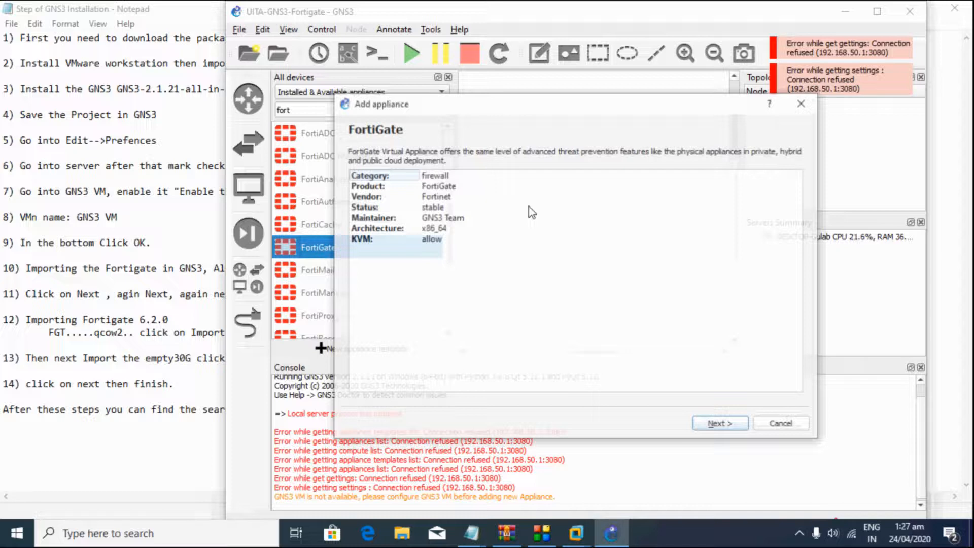
{"action": "left_click", "coordinate": [720, 424]}
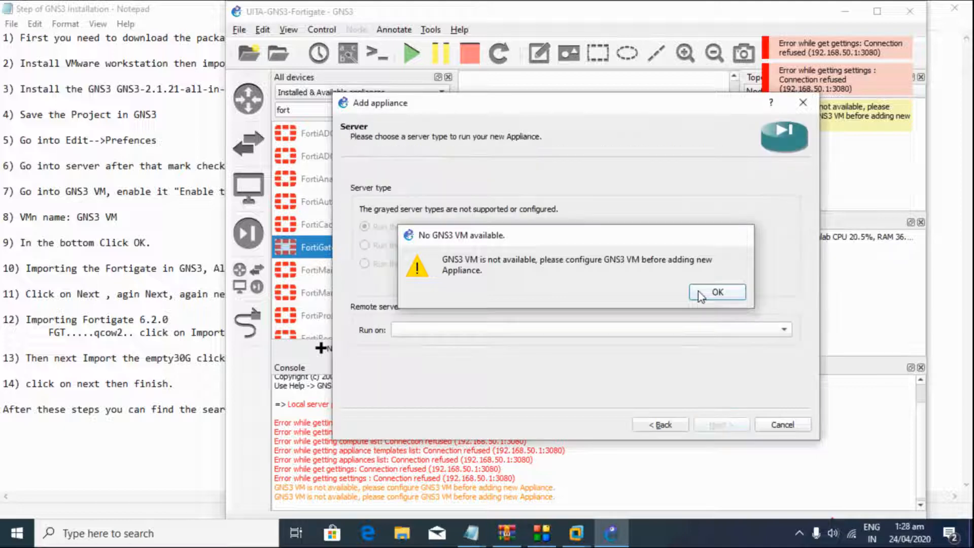
{"action": "left_click", "coordinate": [717, 292]}
{"action": "left_click", "coordinate": [776, 426]}
{"action": "left_click", "coordinate": [239, 30]}
Step: Tick Enable the GNS3 VM under Preferences > GNS3 VM, save, and check its server status
{"action": "mouse_move", "coordinate": [263, 29]}
{"action": "left_click", "coordinate": [281, 96]}
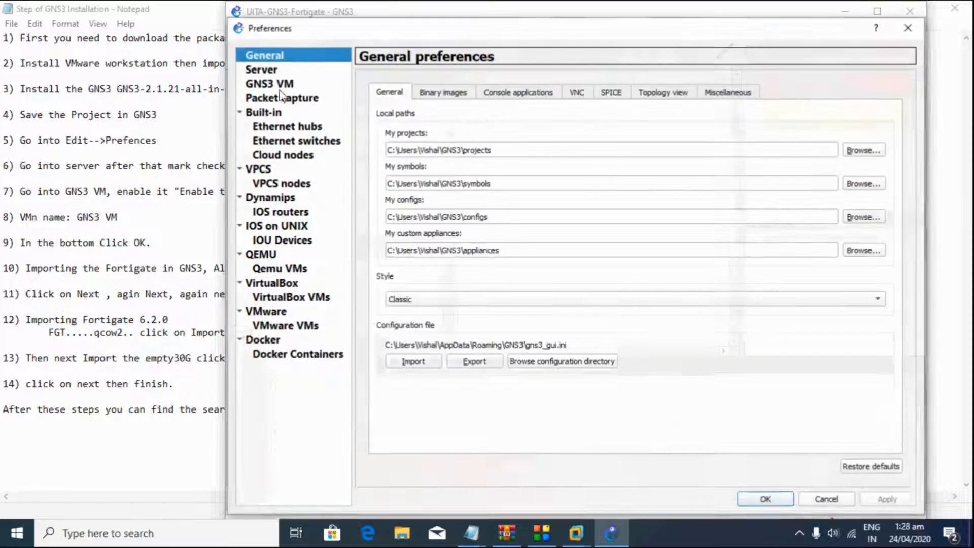
{"action": "left_click", "coordinate": [265, 72]}
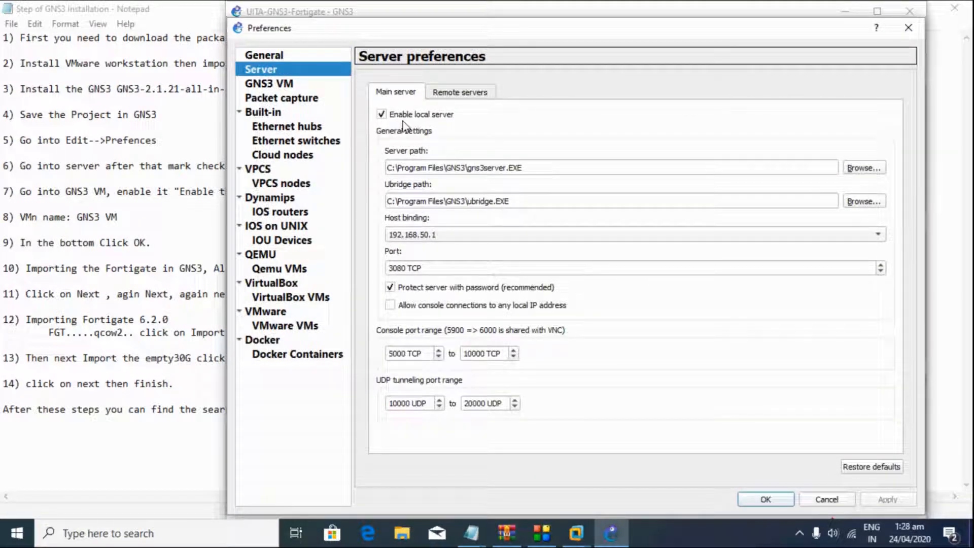
{"action": "left_click", "coordinate": [279, 89]}
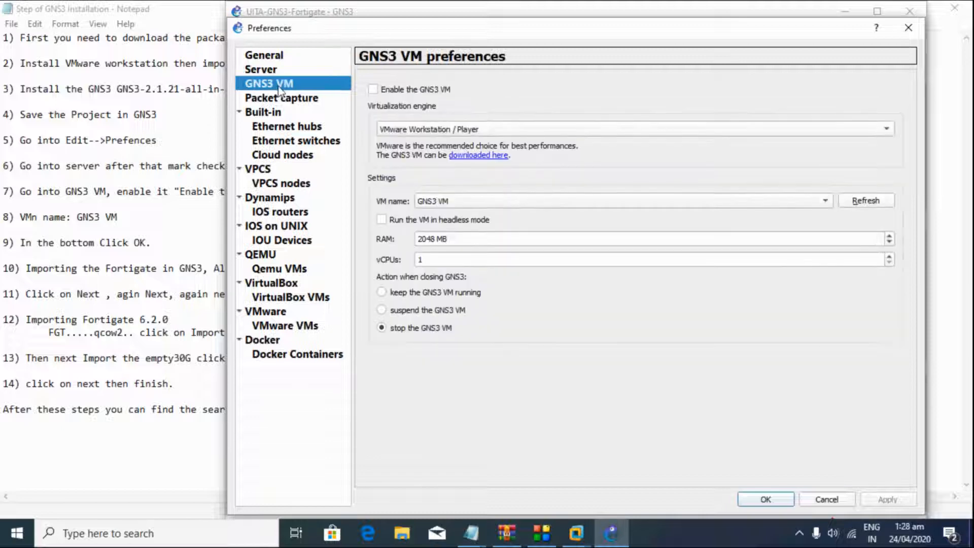
{"action": "left_click", "coordinate": [376, 93]}
{"action": "left_click", "coordinate": [766, 500]}
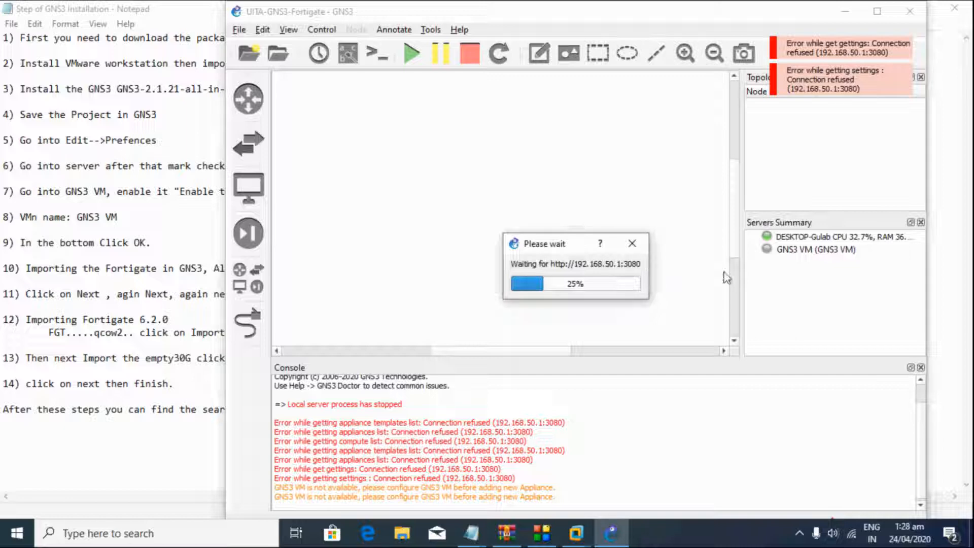
{"action": "left_click", "coordinate": [820, 252]}
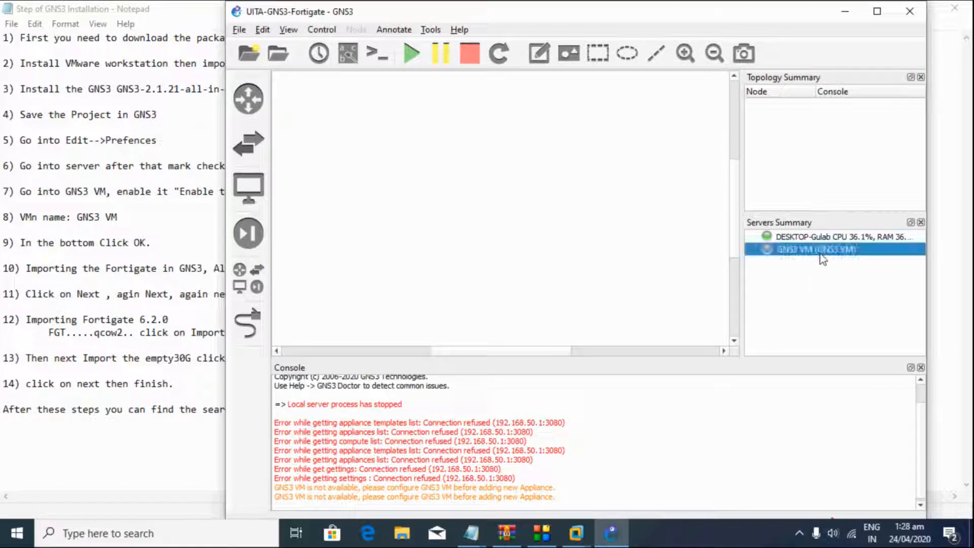
Step: Start the FortiGate appliance wizard, choosing to run it on the GNS3 VM
{"action": "left_click", "coordinate": [259, 278]}
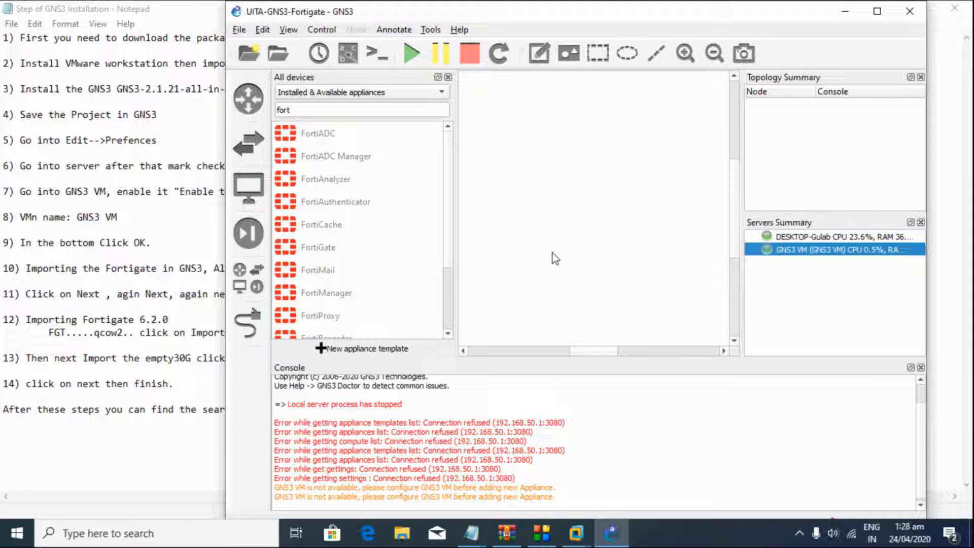
{"action": "double_click", "coordinate": [315, 248]}
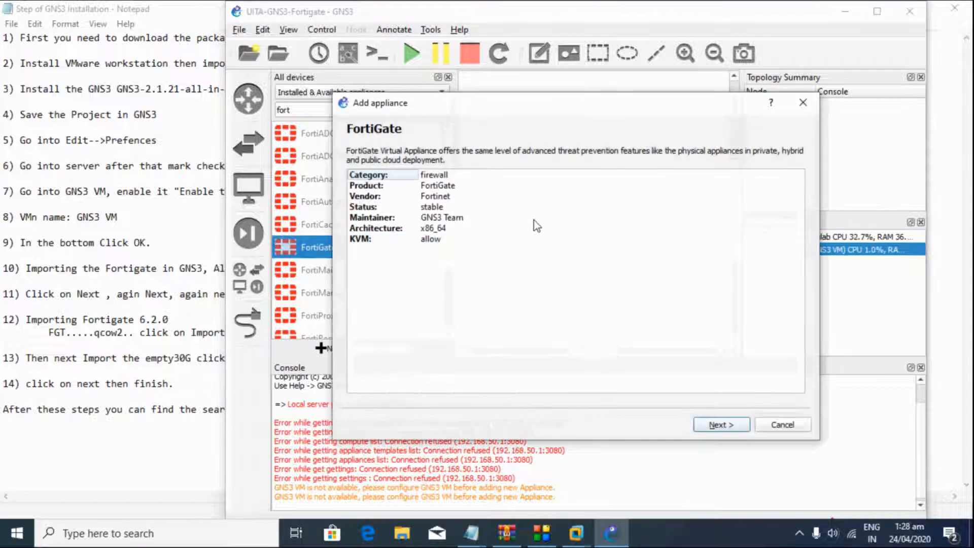
{"action": "left_click", "coordinate": [719, 425]}
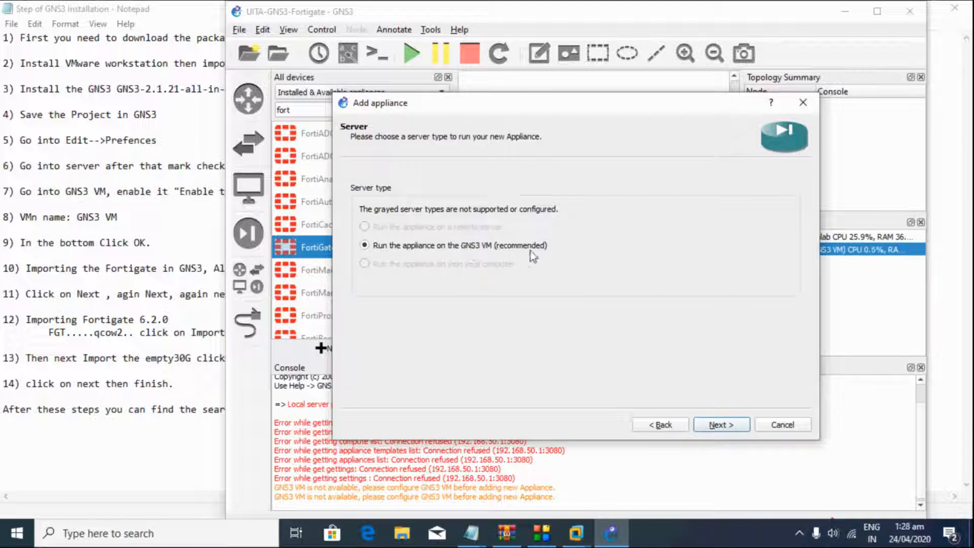
{"action": "left_click", "coordinate": [702, 427]}
{"action": "left_click", "coordinate": [700, 425]}
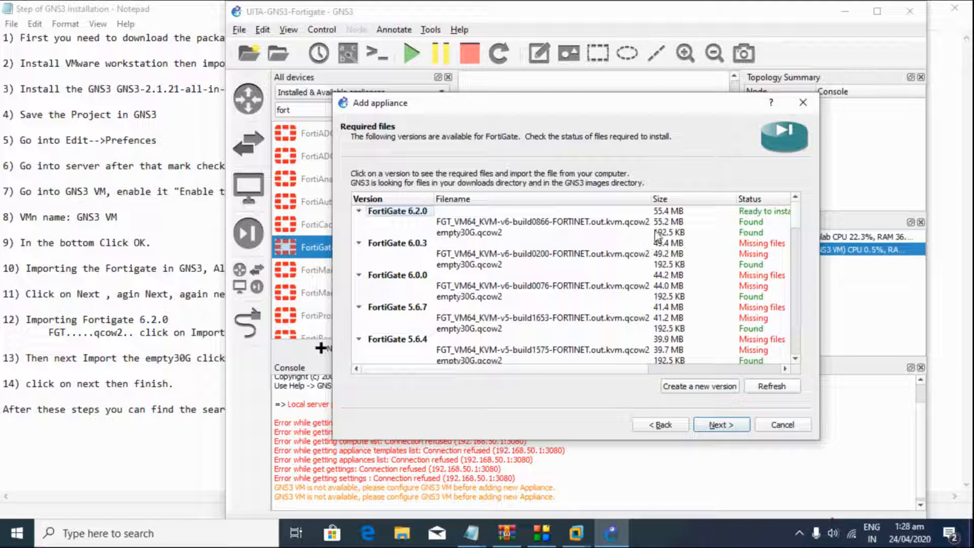
Step: In Required files, select FortiGate version 6.2.0 and its empty30G.qcow2 file
{"action": "left_click", "coordinate": [594, 215]}
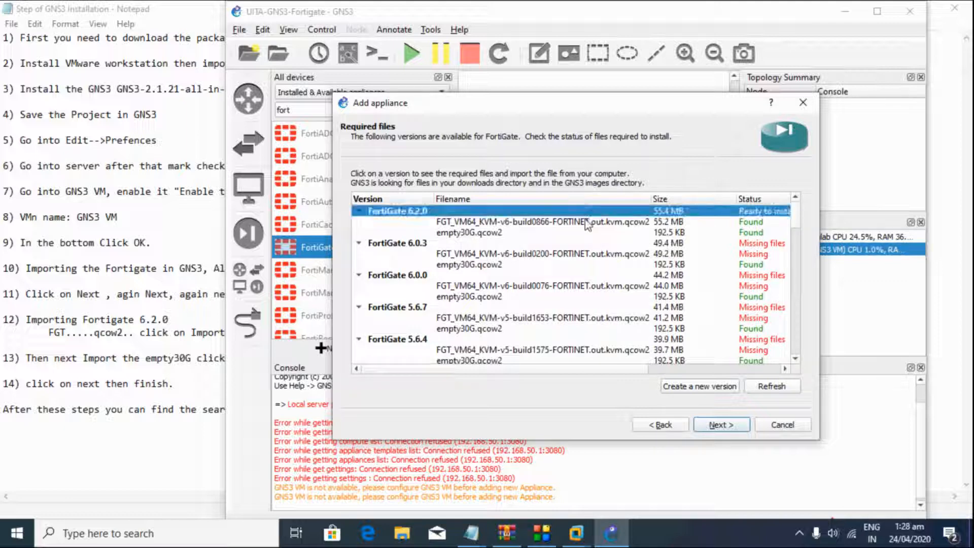
{"action": "left_click", "coordinate": [588, 222]}
{"action": "left_click", "coordinate": [574, 234]}
{"action": "left_click", "coordinate": [574, 224]}
{"action": "left_click", "coordinate": [569, 233]}
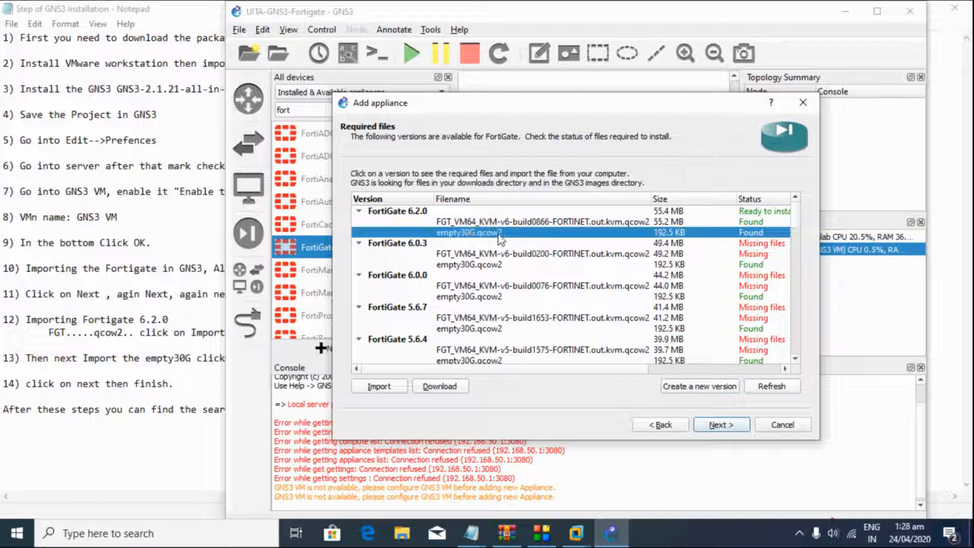
{"action": "left_click", "coordinate": [748, 267]}
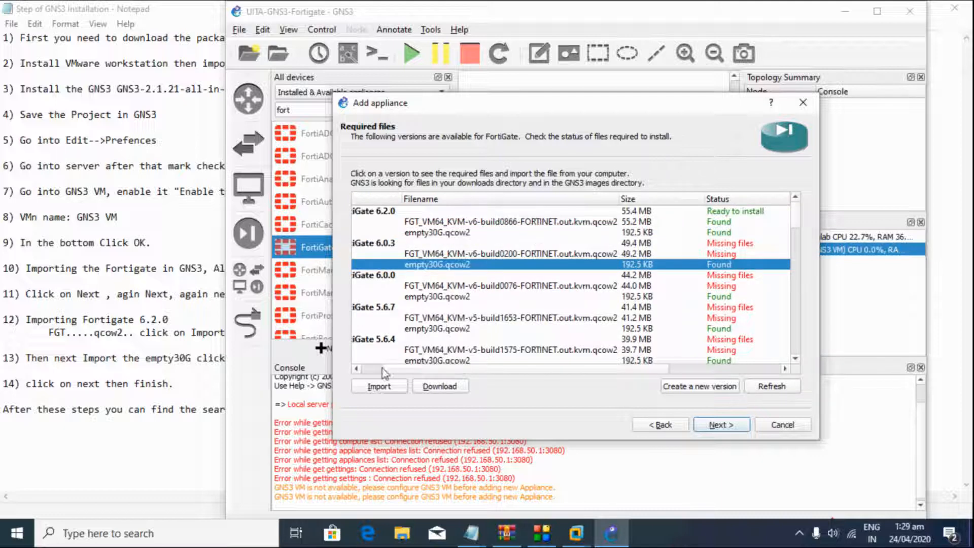
{"action": "left_click", "coordinate": [355, 370]}
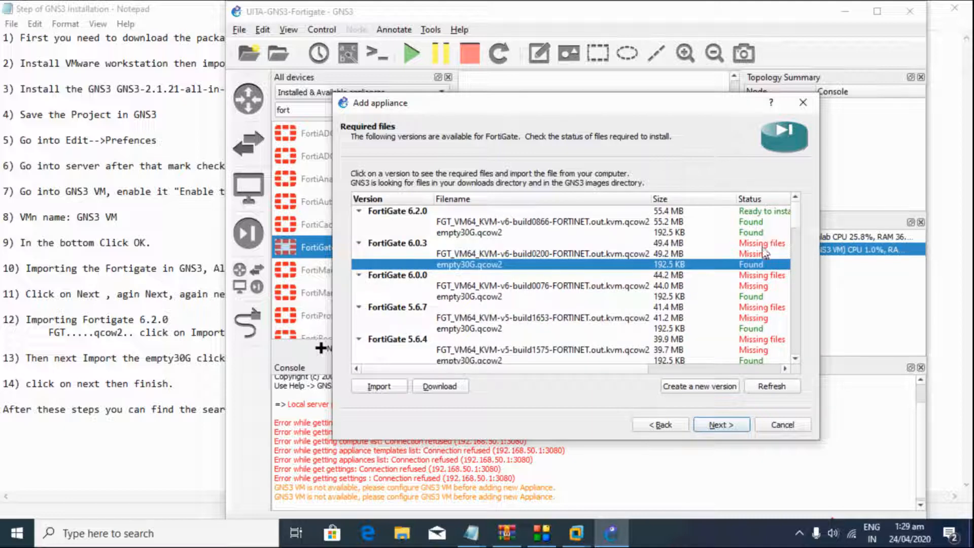
{"action": "left_click", "coordinate": [440, 233]}
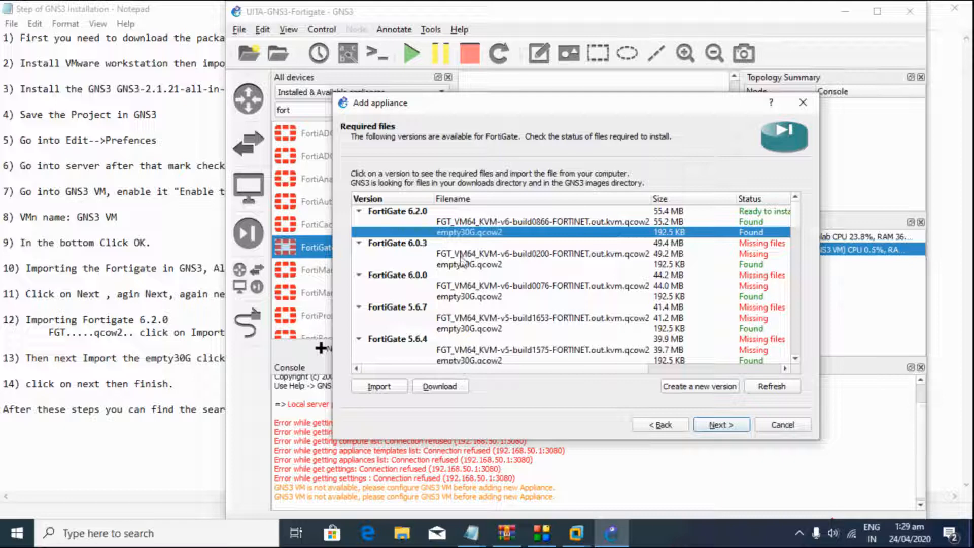
Step: Browse to Desktop > Fortigate > empty30G for the image, then close the chooser without importing
{"action": "left_click", "coordinate": [395, 388]}
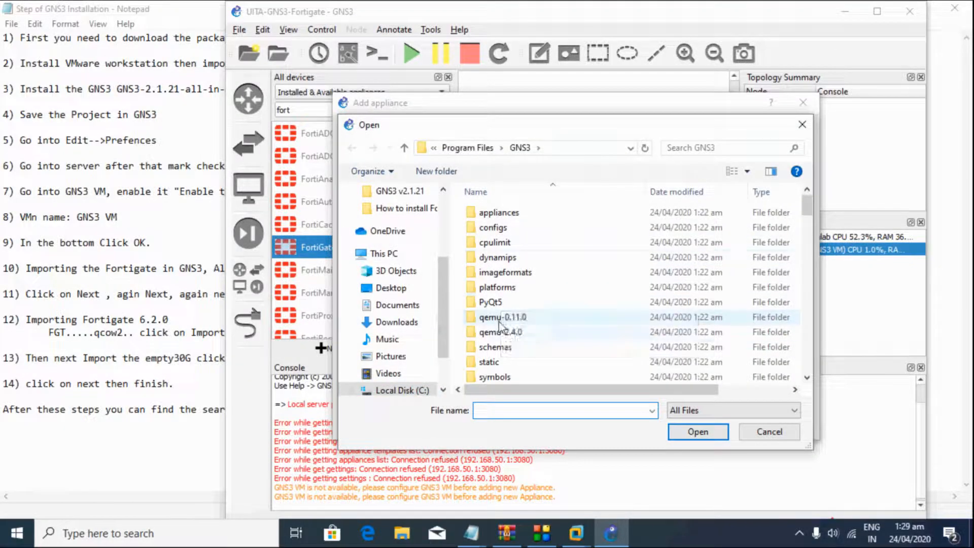
{"action": "scroll", "coordinate": [426, 264], "scroll_direction": "up", "scroll_amount": 5}
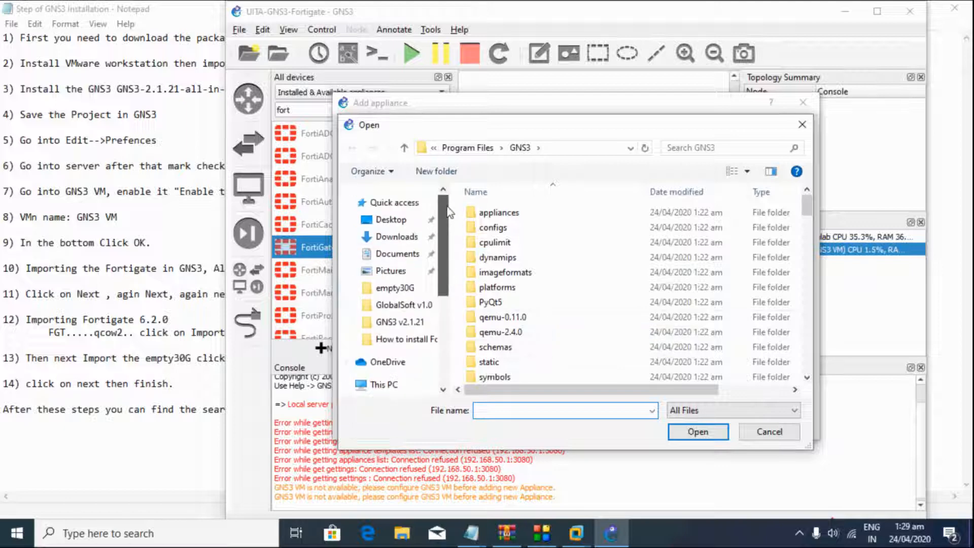
{"action": "left_click", "coordinate": [403, 222]}
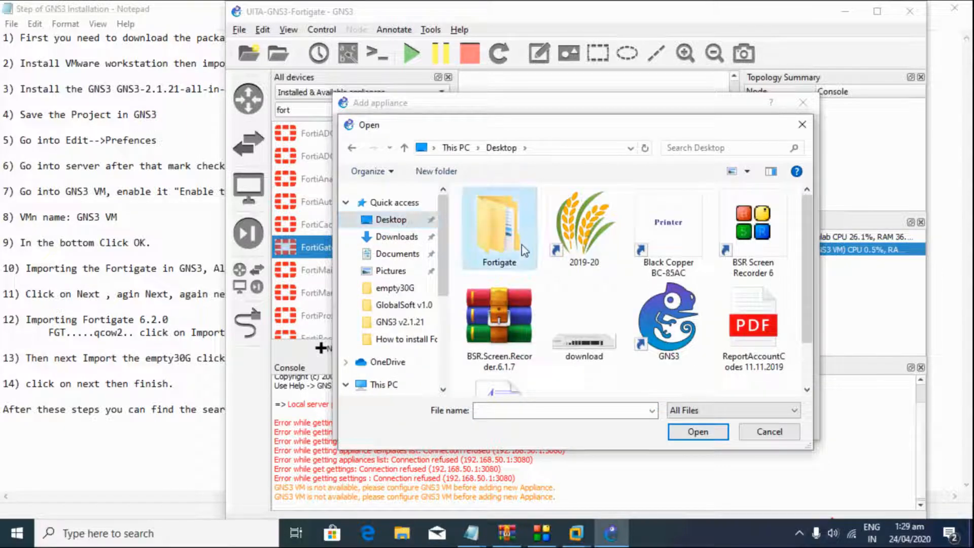
{"action": "double_click", "coordinate": [522, 240]}
{"action": "double_click", "coordinate": [518, 215]}
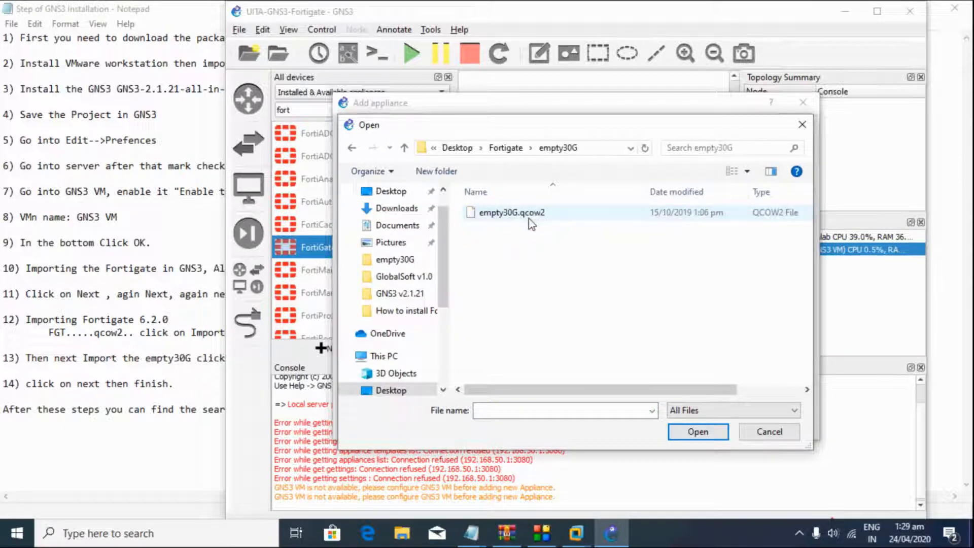
{"action": "left_click_drag", "start_coordinate": [508, 125], "coordinate": [661, 88]}
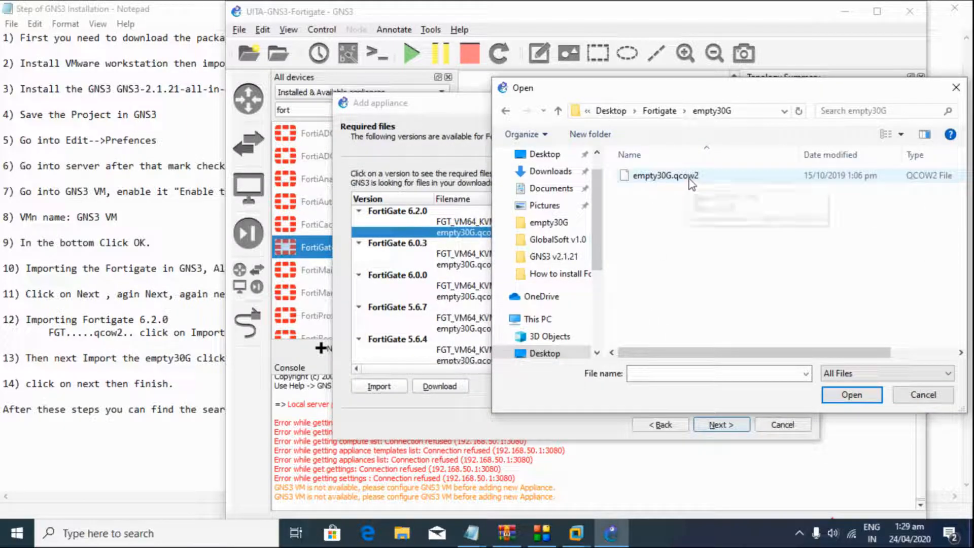
{"action": "left_click", "coordinate": [905, 401]}
{"action": "left_click", "coordinate": [443, 223]}
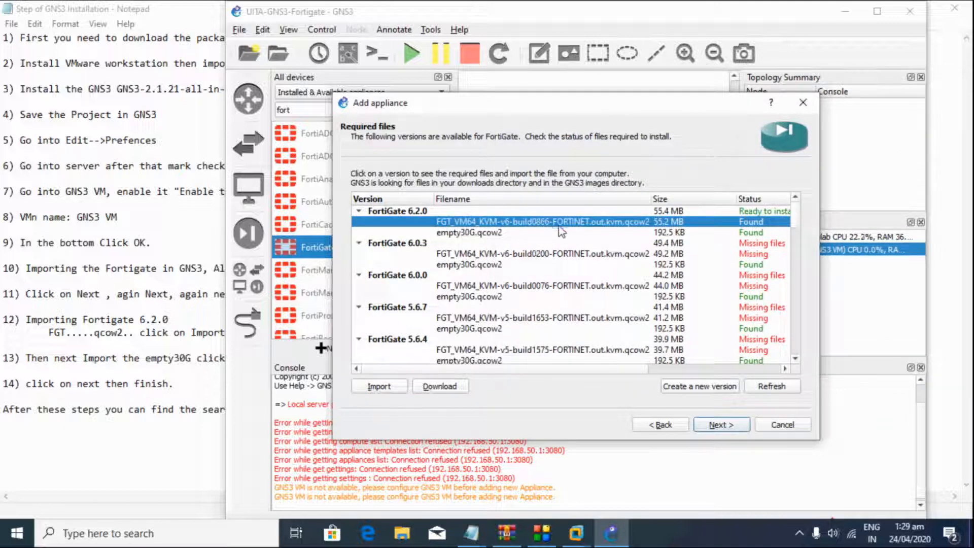
Step: Browse the Fortigate folders to fortios.qcow2, then abandon the import
{"action": "left_click", "coordinate": [398, 390]}
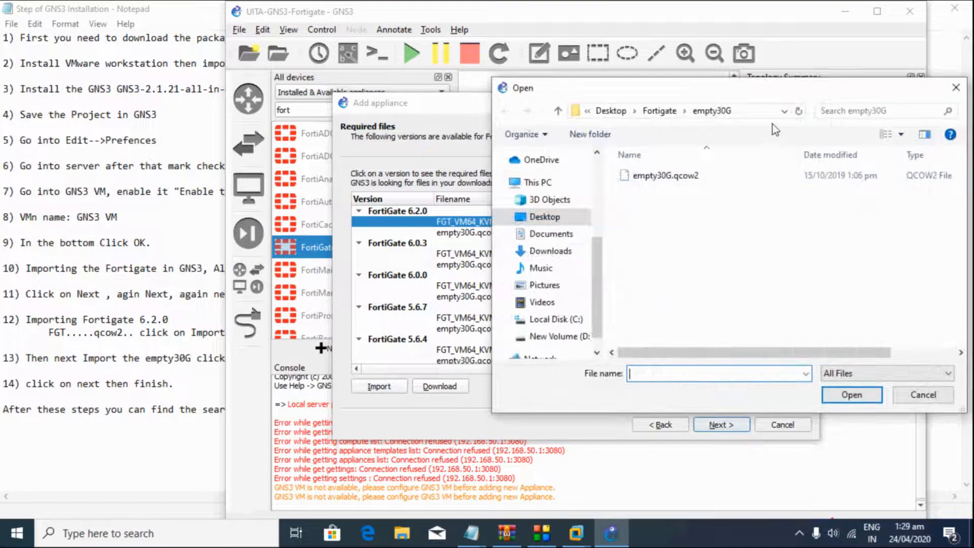
{"action": "left_click", "coordinate": [660, 111]}
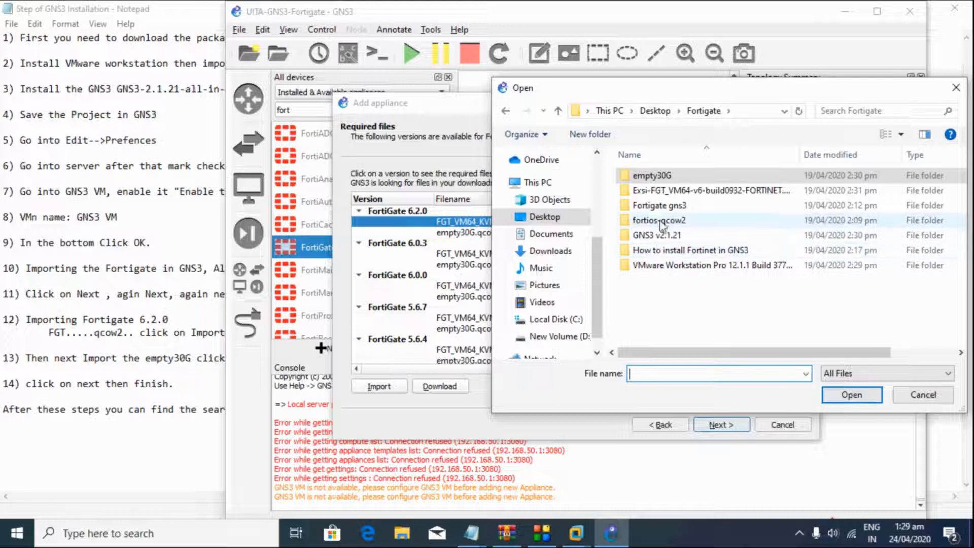
{"action": "double_click", "coordinate": [666, 205]}
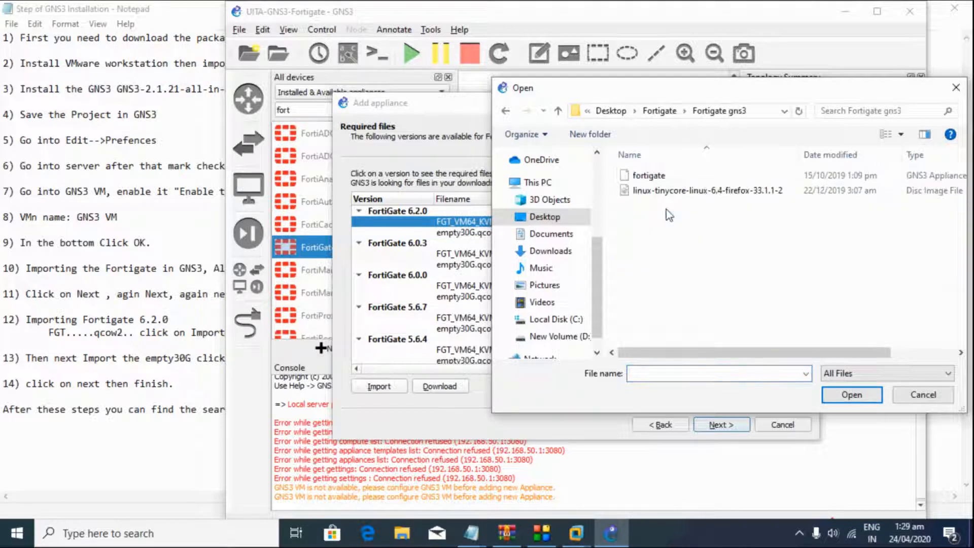
{"action": "left_click", "coordinate": [503, 111]}
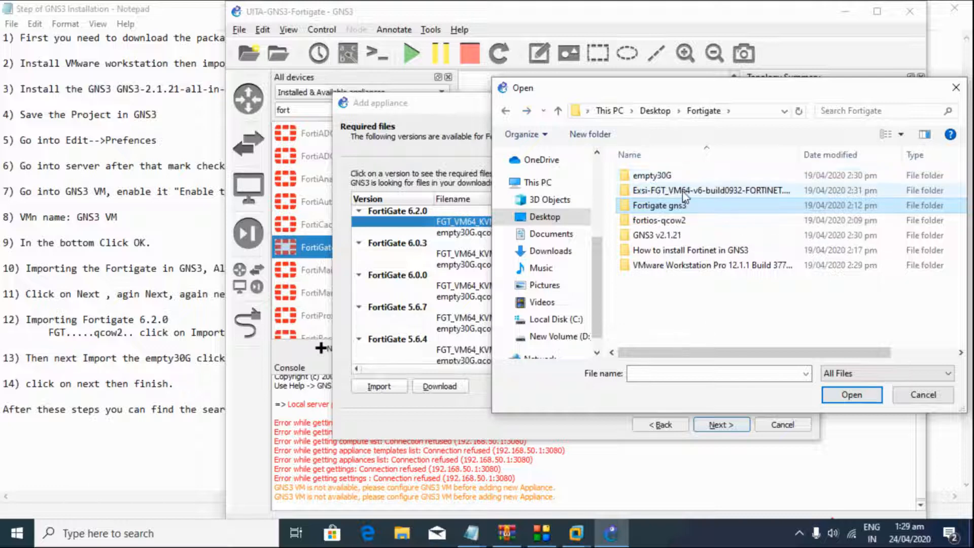
{"action": "double_click", "coordinate": [669, 222]}
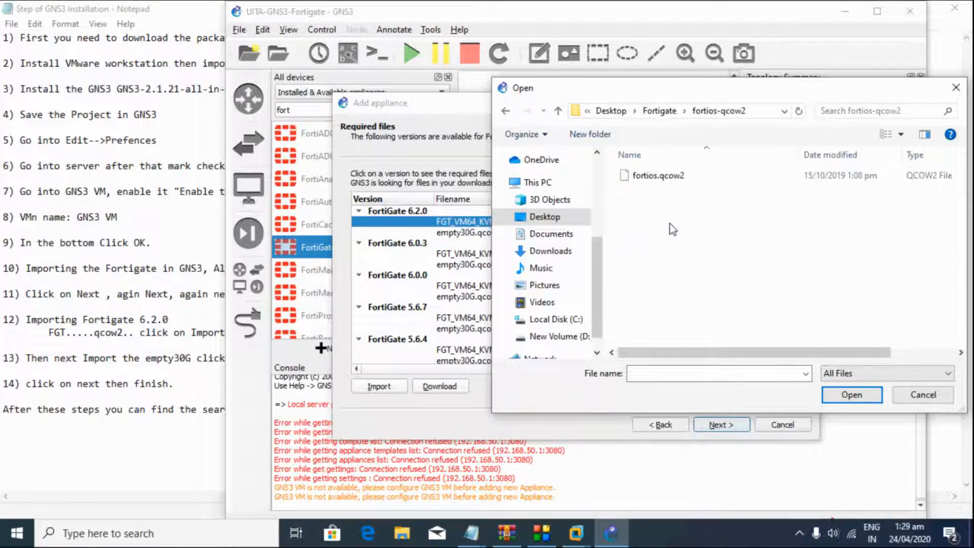
{"action": "left_click", "coordinate": [667, 184]}
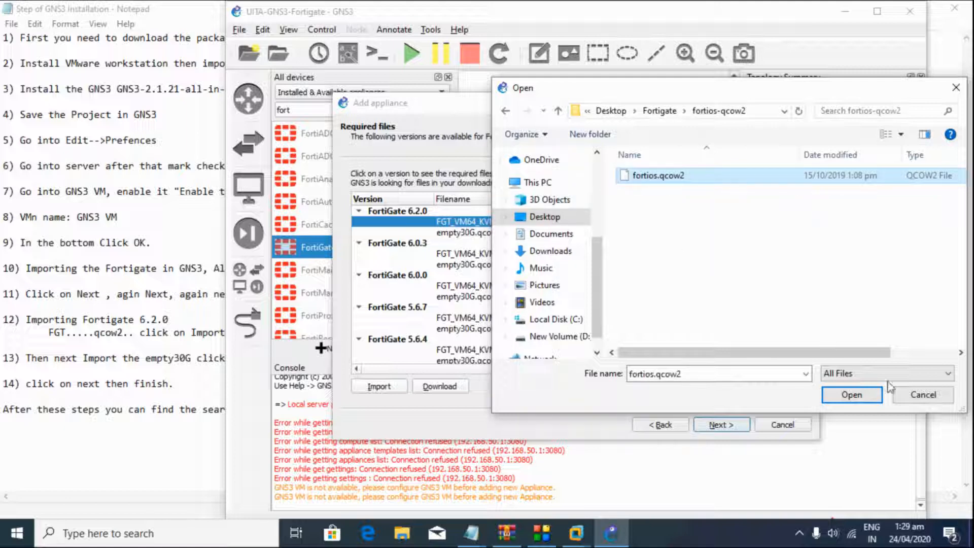
{"action": "left_click", "coordinate": [903, 397]}
Step: Reselect the FortiGate 6.2.0 entry and its empty30G.qcow2 file
{"action": "left_click", "coordinate": [696, 212]}
{"action": "left_click", "coordinate": [693, 223]}
{"action": "left_click", "coordinate": [691, 212]}
{"action": "left_click", "coordinate": [687, 223]}
{"action": "left_click", "coordinate": [686, 212]}
{"action": "left_click", "coordinate": [683, 223]}
{"action": "left_click", "coordinate": [678, 234]}
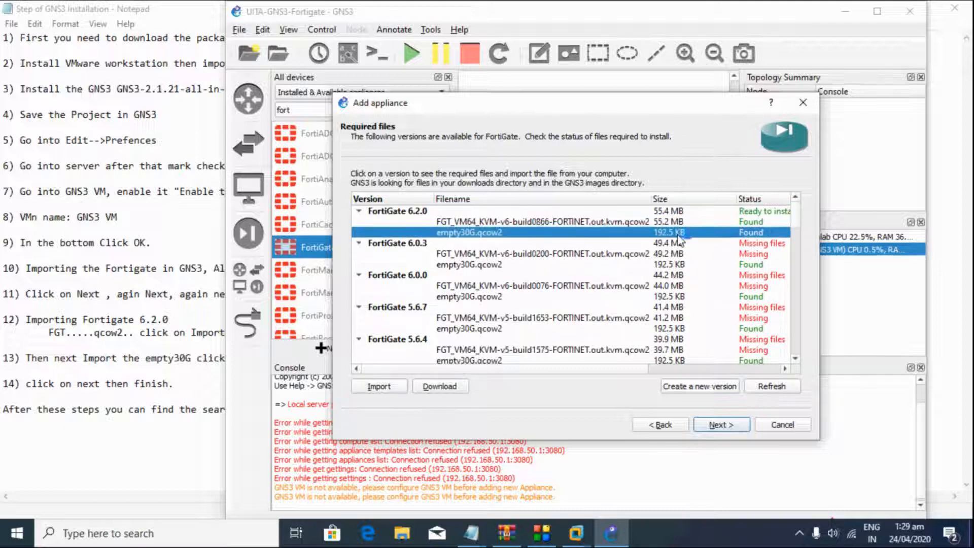
Step: Install FortiGate 6.2.0 with the default Qemu binary, then minimise GNS3
{"action": "left_click", "coordinate": [713, 426]}
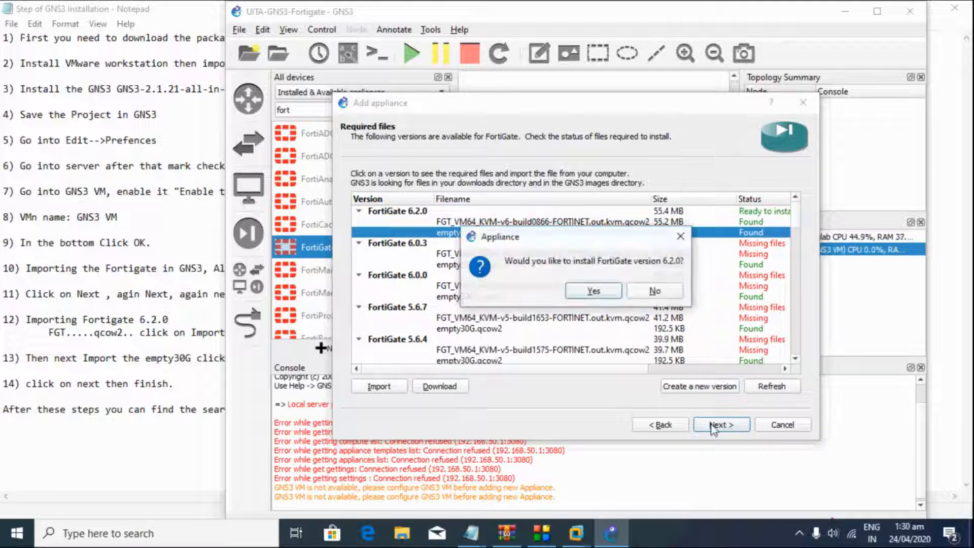
{"action": "left_click", "coordinate": [588, 290]}
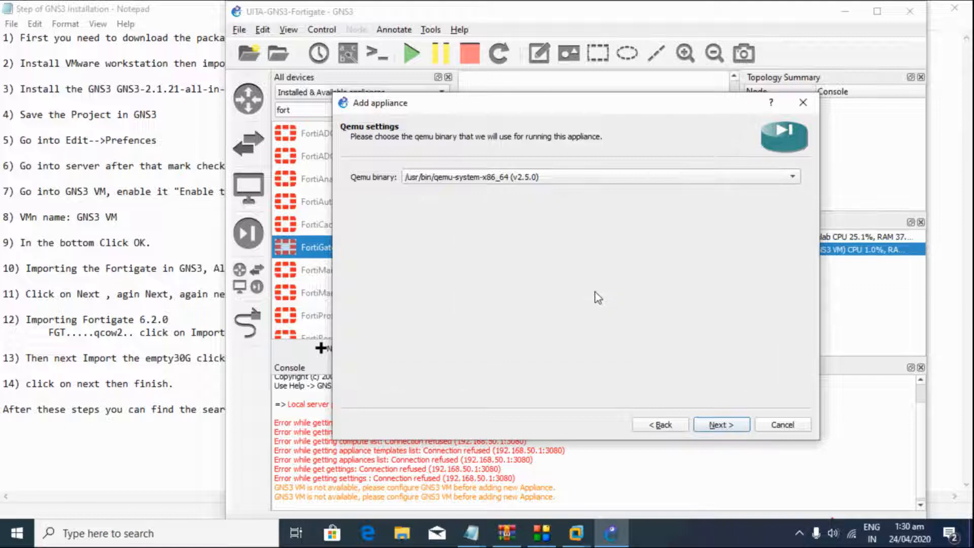
{"action": "left_click", "coordinate": [721, 426]}
{"action": "left_click", "coordinate": [721, 426]}
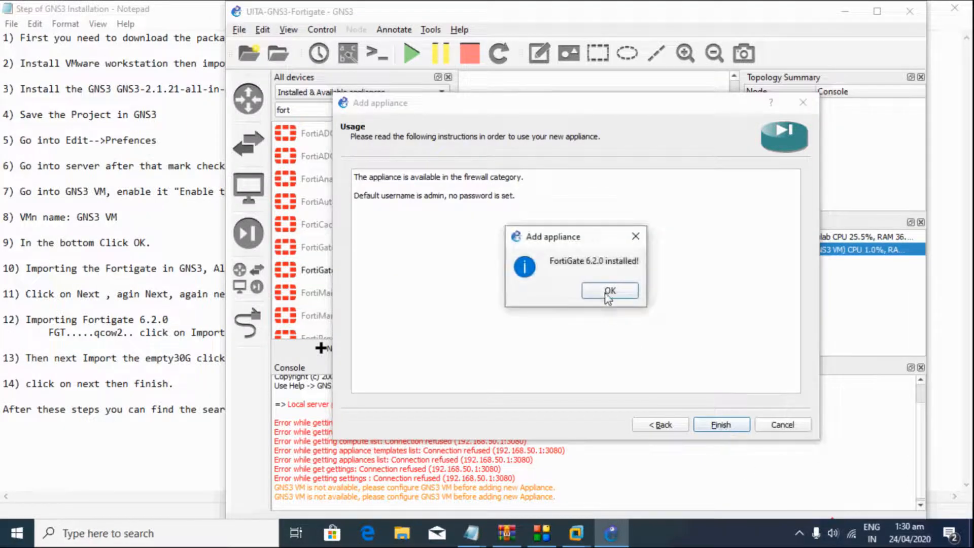
{"action": "left_click", "coordinate": [608, 294]}
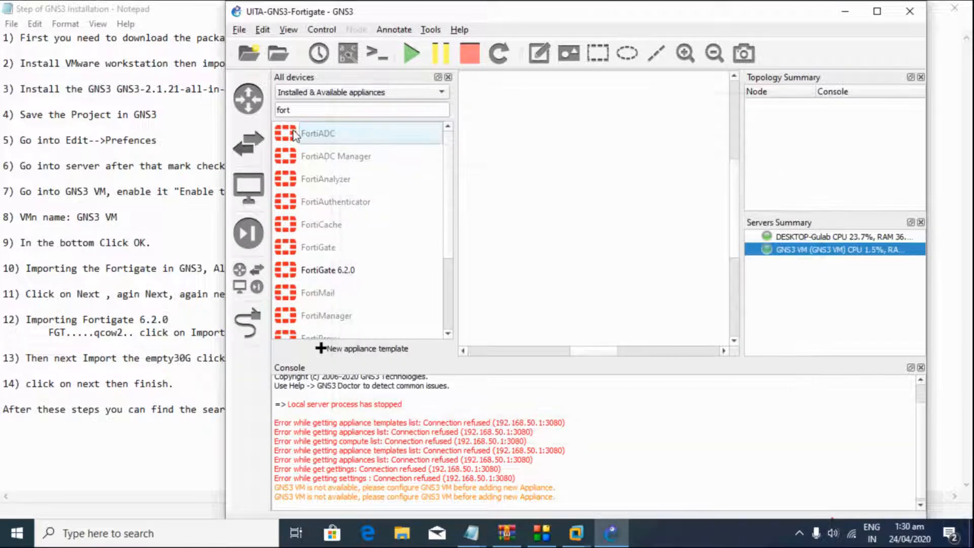
{"action": "double_click", "coordinate": [423, 12]}
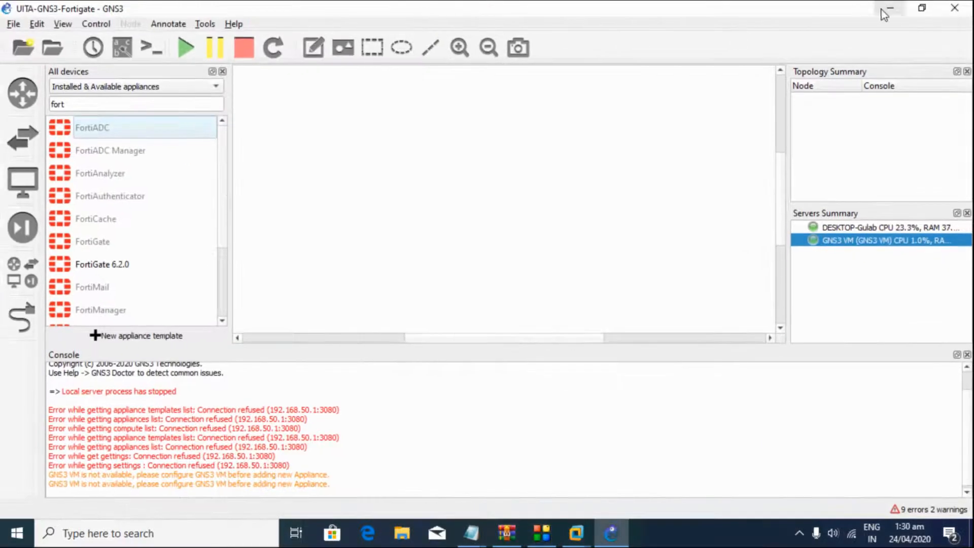
{"action": "left_click", "coordinate": [883, 10]}
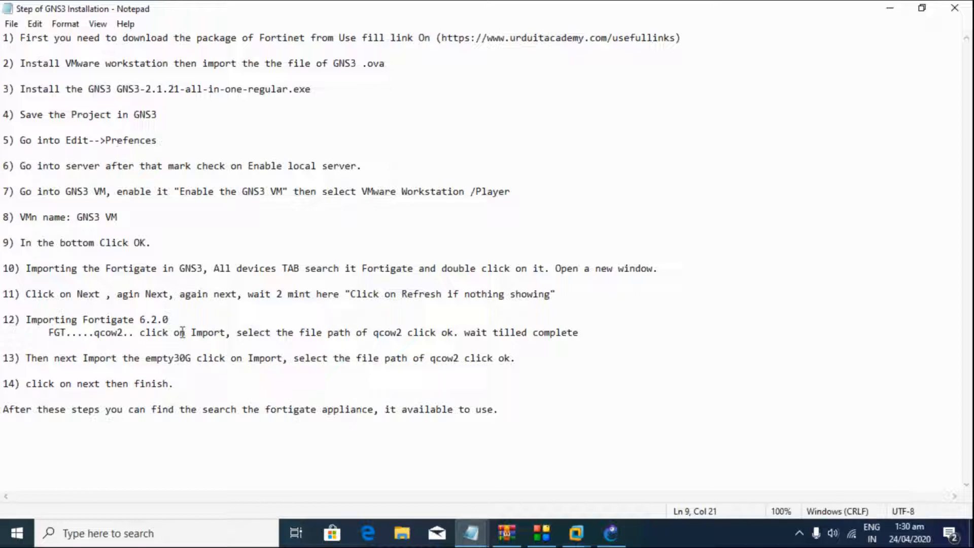
Step: Review the Notepad notes on importing the FortiGate images (steps 12–13), then return to GNS3
{"action": "left_click_drag", "start_coordinate": [523, 359], "coordinate": [2, 316]}
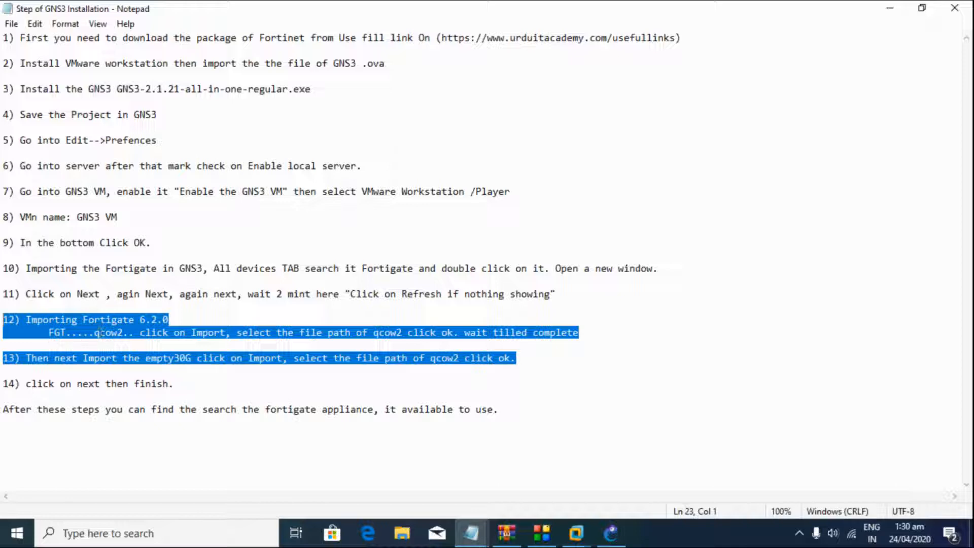
{"action": "left_click", "coordinate": [139, 346]}
{"action": "left_click_drag", "start_coordinate": [31, 320], "coordinate": [484, 359]}
{"action": "left_click", "coordinate": [484, 360]}
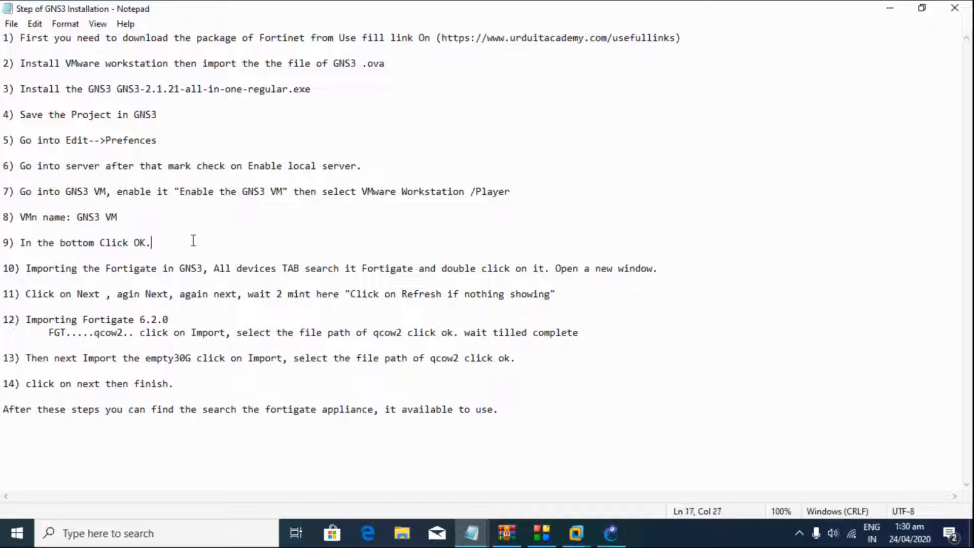
{"action": "left_click_drag", "start_coordinate": [35, 102], "coordinate": [227, 285]}
{"action": "left_click", "coordinate": [228, 285]}
{"action": "left_click_drag", "start_coordinate": [414, 446], "coordinate": [220, 228]}
{"action": "left_click", "coordinate": [222, 230]}
{"action": "left_click", "coordinate": [425, 371]}
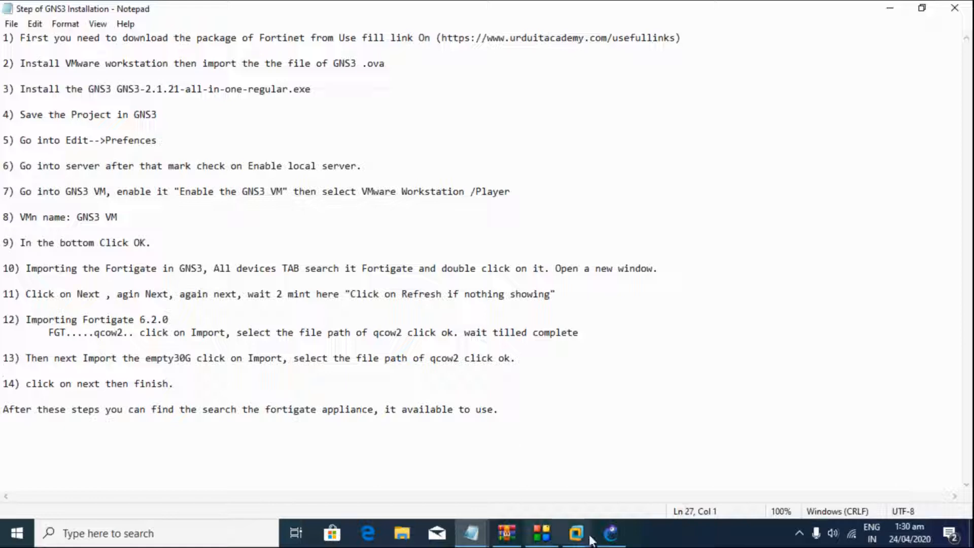
{"action": "left_click", "coordinate": [611, 532]}
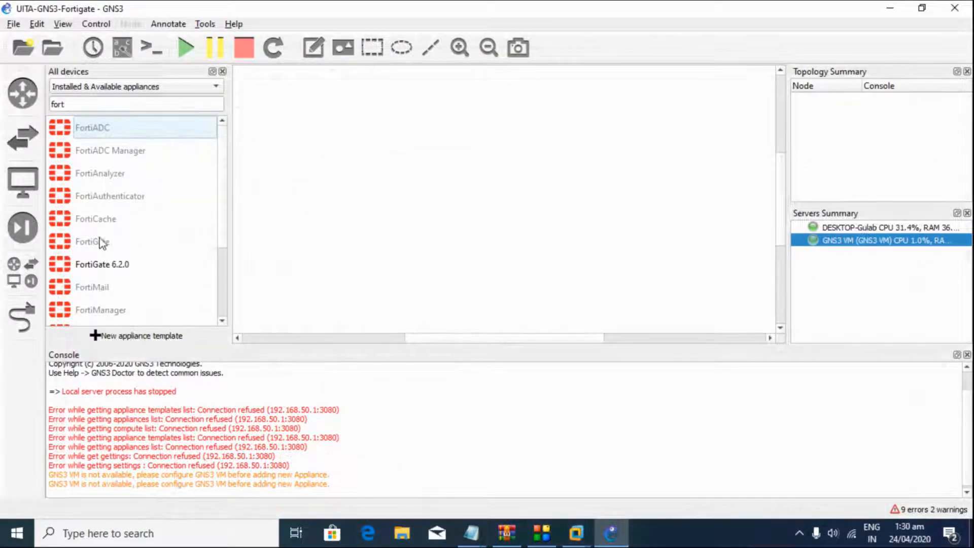
Step: Place a FortiGate 6.2.0 node near the top of the canvas and start all devices
{"action": "left_click_drag", "start_coordinate": [84, 265], "coordinate": [533, 146]}
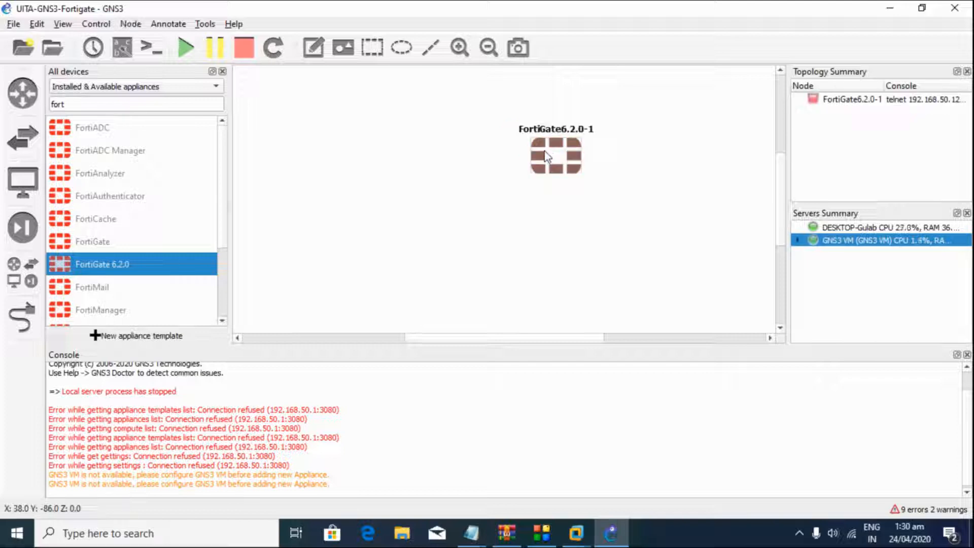
{"action": "left_click_drag", "start_coordinate": [553, 154], "coordinate": [557, 131]}
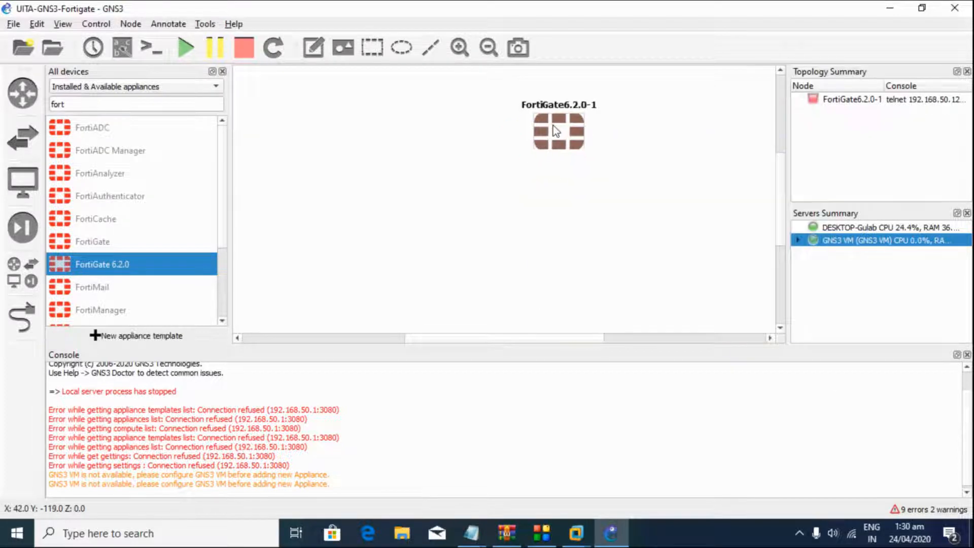
{"action": "left_click", "coordinate": [185, 49]}
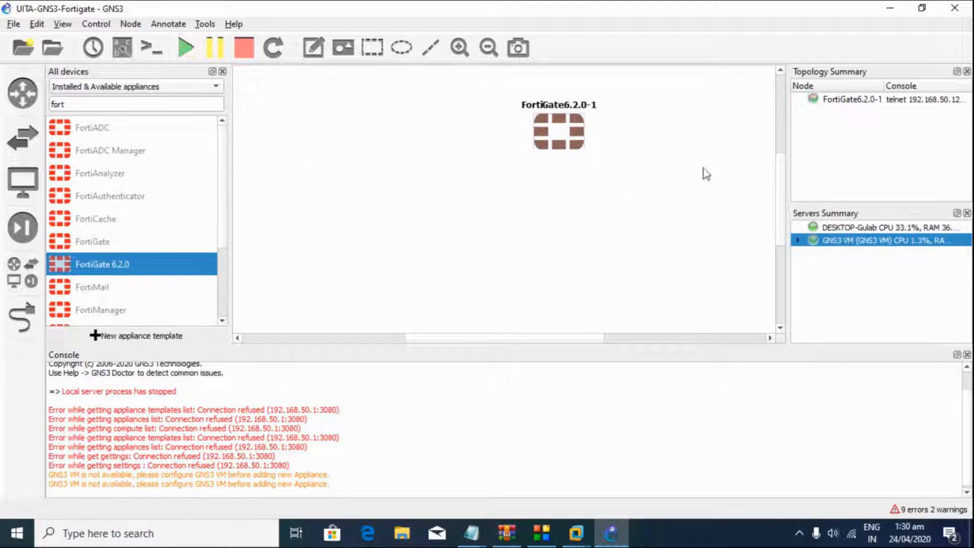
{"action": "right_click", "coordinate": [557, 130]}
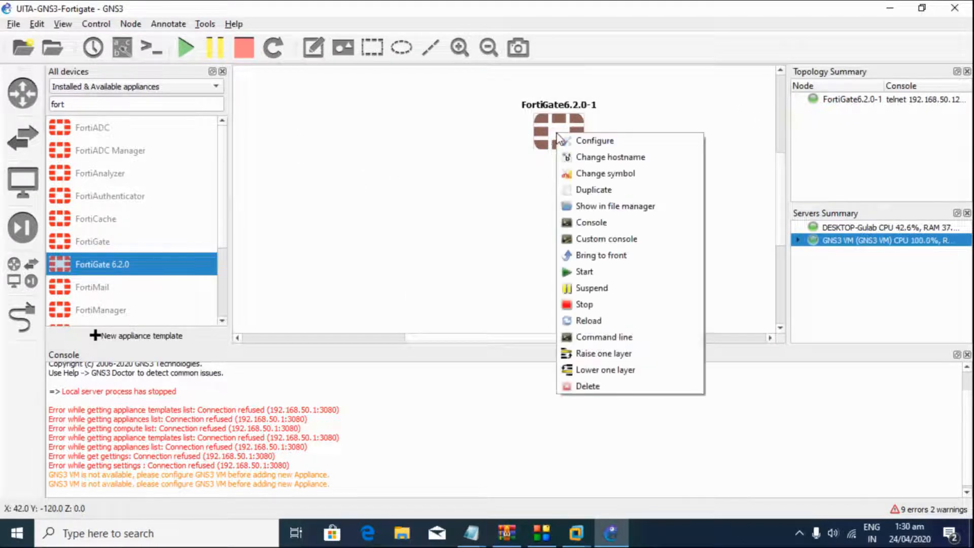
Step: Open the FortiGate6.2.0-1 console in Solar-PuTTY to watch it boot, then minimise it
{"action": "left_click", "coordinate": [584, 229]}
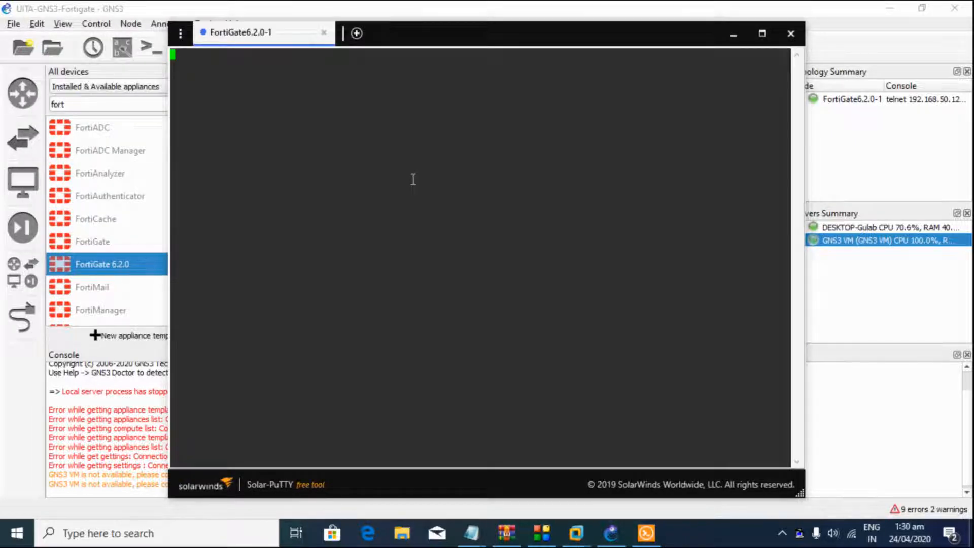
{"action": "left_click_drag", "start_coordinate": [449, 32], "coordinate": [497, 46]}
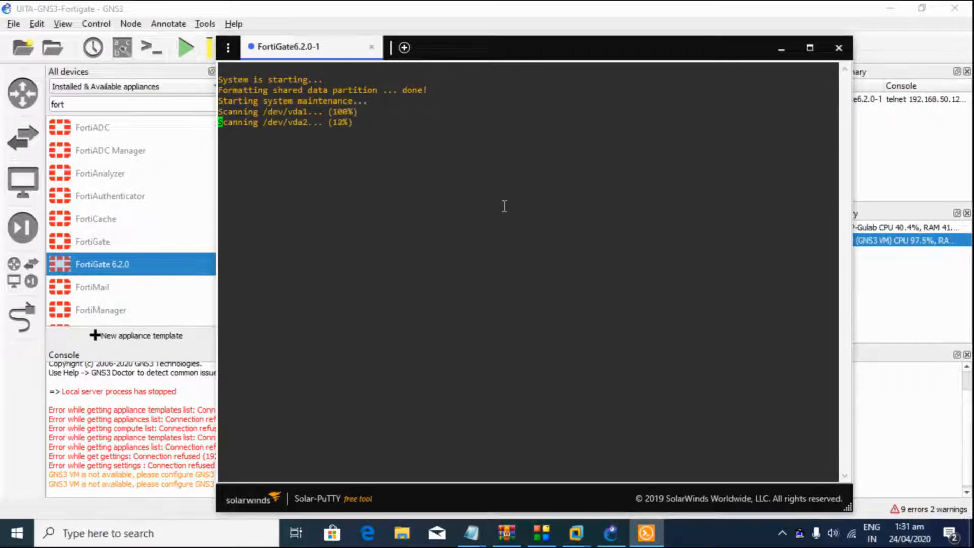
{"action": "left_click", "coordinate": [783, 51]}
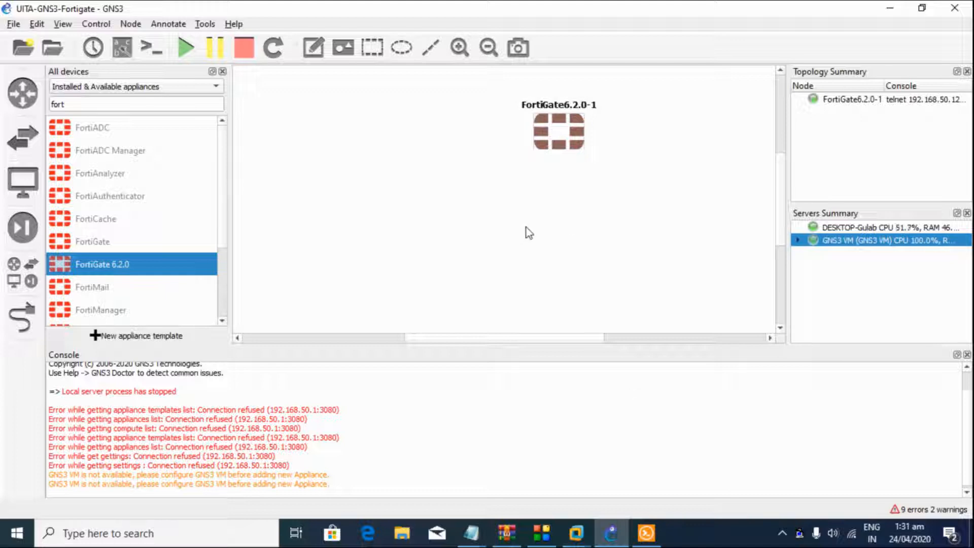
Step: Search for 'cloud' and place a Cloud node below the FortiGate
{"action": "double_click", "coordinate": [64, 104]}
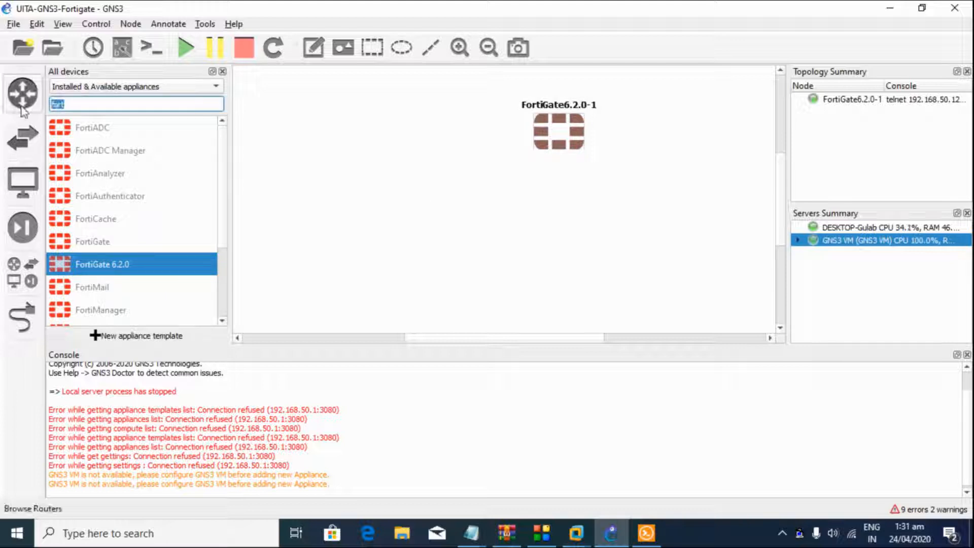
{"action": "type", "text": "cloud"}
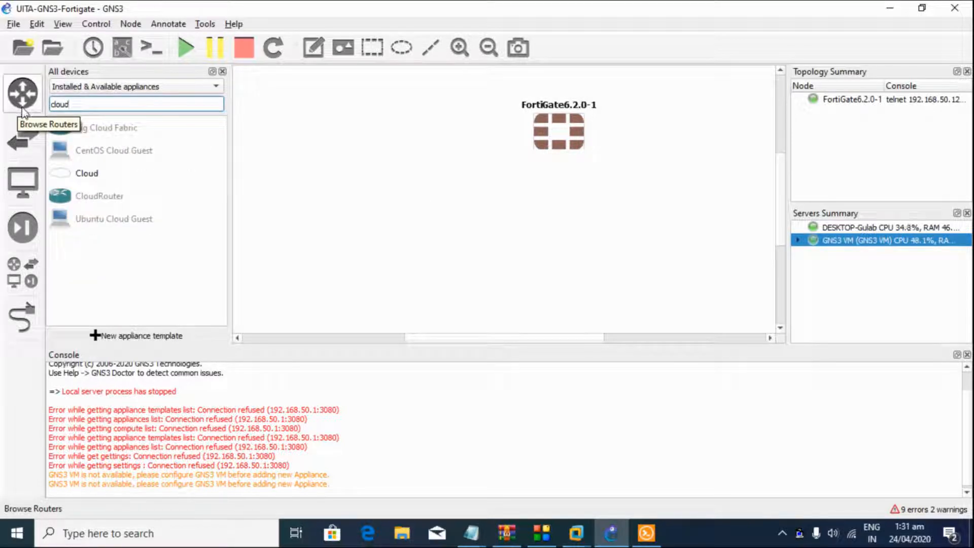
{"action": "left_click_drag", "start_coordinate": [90, 173], "coordinate": [552, 236]}
{"action": "left_click", "coordinate": [459, 283]}
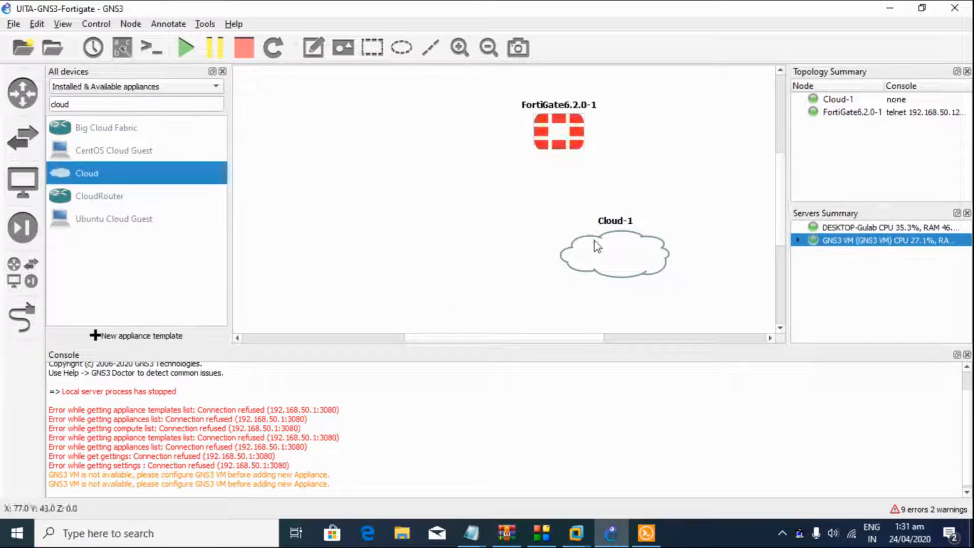
Step: Configure Cloud-1 with the VMware VMnet1 and VMnet8 adapters as Ethernet interfaces
{"action": "right_click", "coordinate": [597, 246]}
{"action": "left_click", "coordinate": [614, 247]}
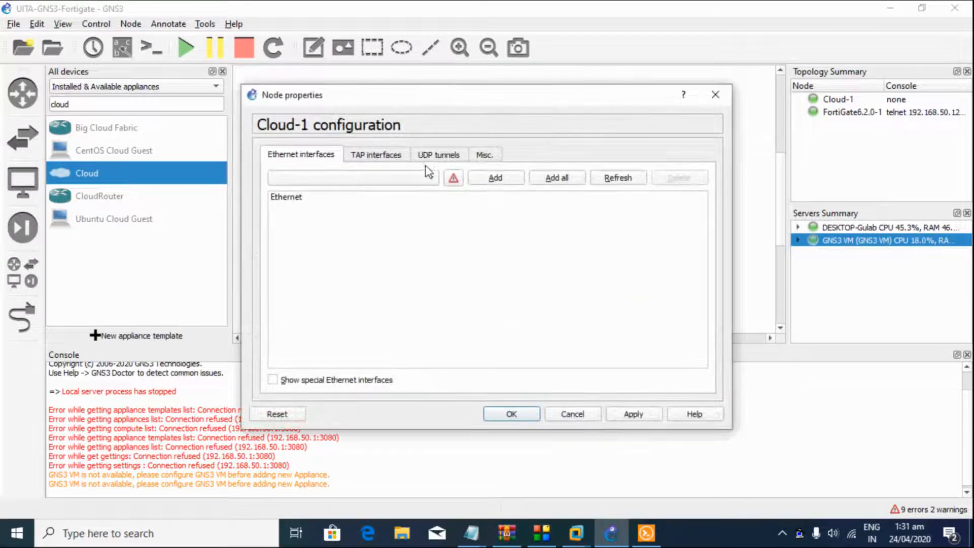
{"action": "left_click", "coordinate": [298, 386]}
{"action": "left_click", "coordinate": [368, 178]}
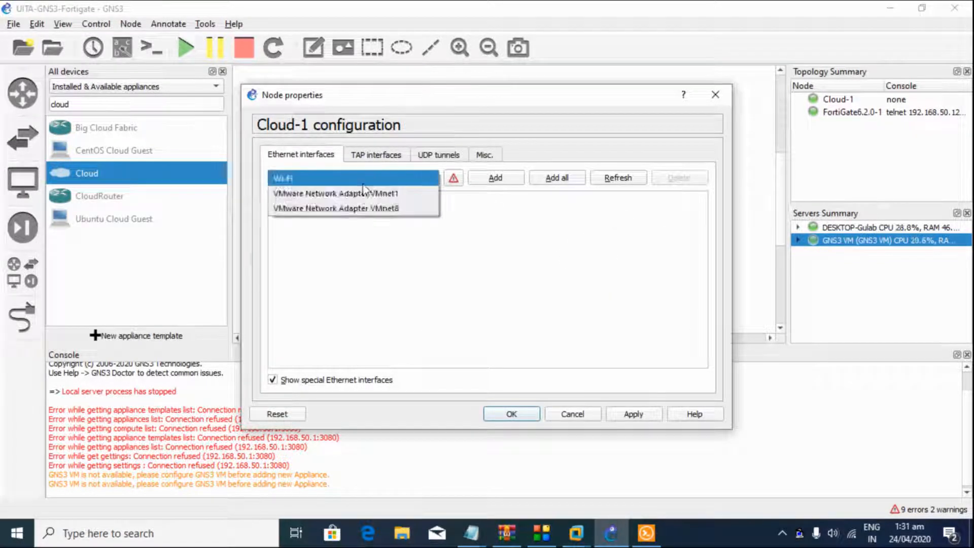
{"action": "left_click", "coordinate": [336, 193]}
{"action": "left_click", "coordinate": [488, 181]}
{"action": "left_click", "coordinate": [403, 179]}
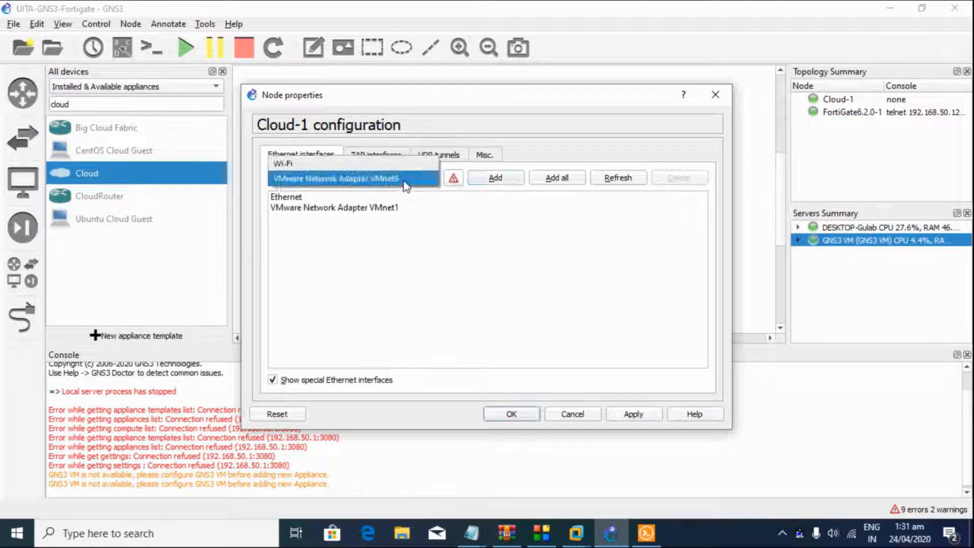
{"action": "left_click", "coordinate": [398, 180]}
{"action": "left_click", "coordinate": [498, 182]}
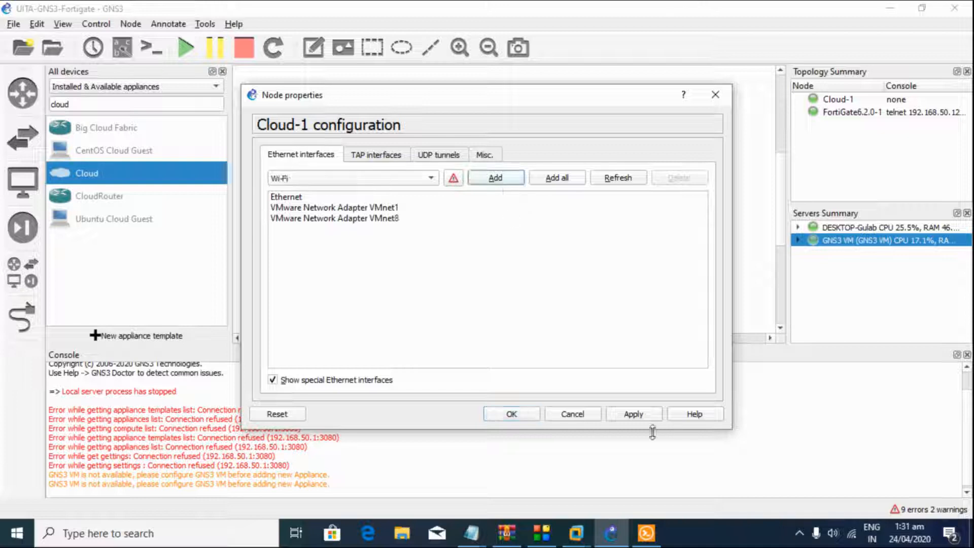
{"action": "left_click", "coordinate": [528, 413]}
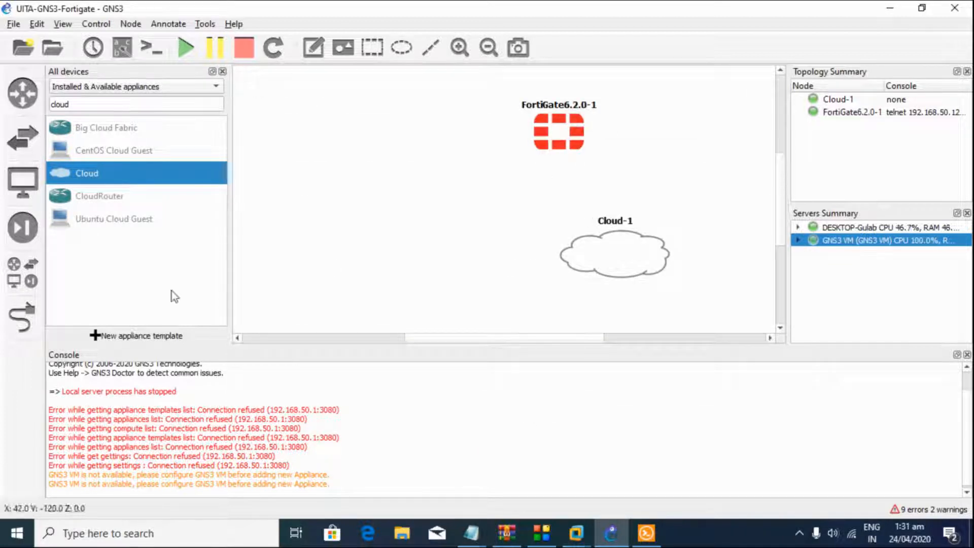
Step: Draw a link from FortiGate6.2.0-1's Port1 to Cloud-1's VMware Network Adapter VMnet8
{"action": "left_click", "coordinate": [23, 317]}
{"action": "left_click", "coordinate": [568, 127]}
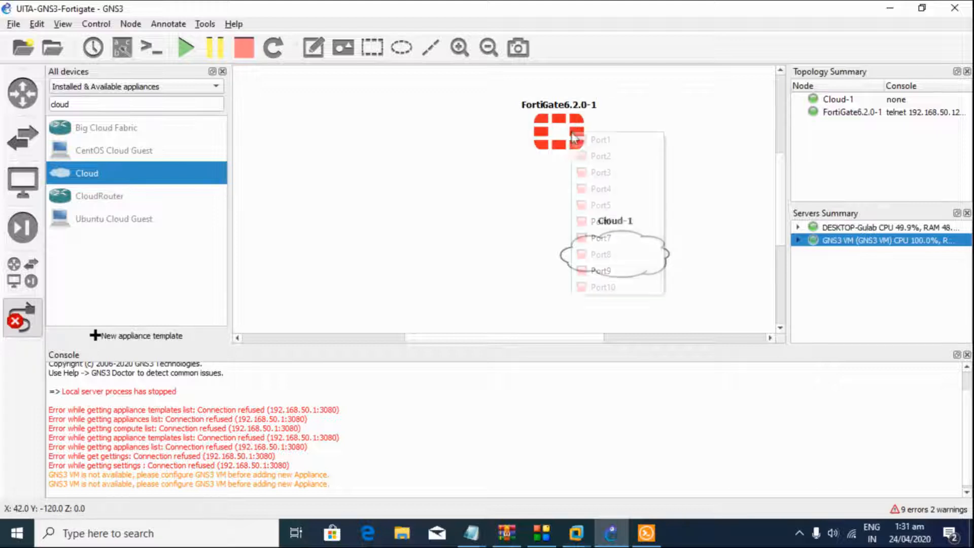
{"action": "left_click", "coordinate": [584, 139]}
{"action": "left_click", "coordinate": [622, 258]}
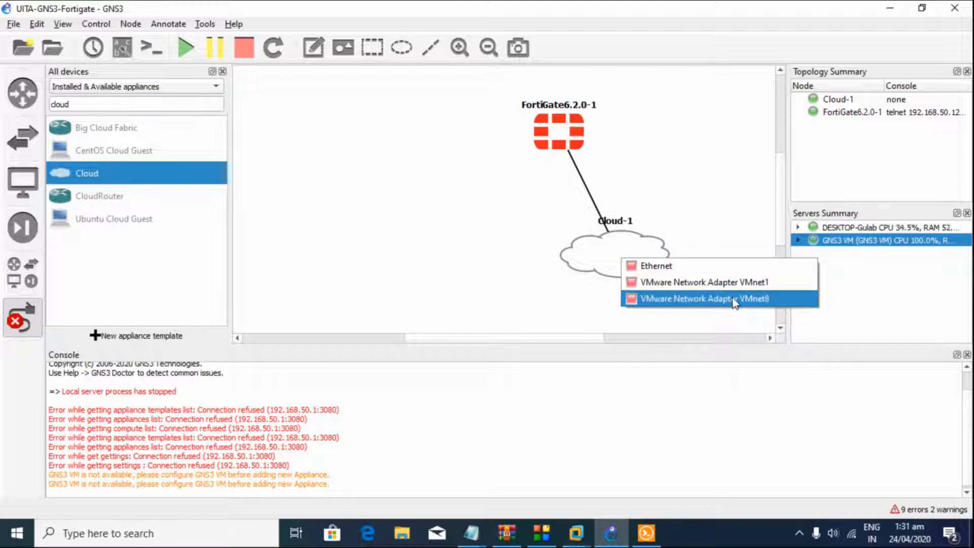
{"action": "left_click", "coordinate": [734, 300]}
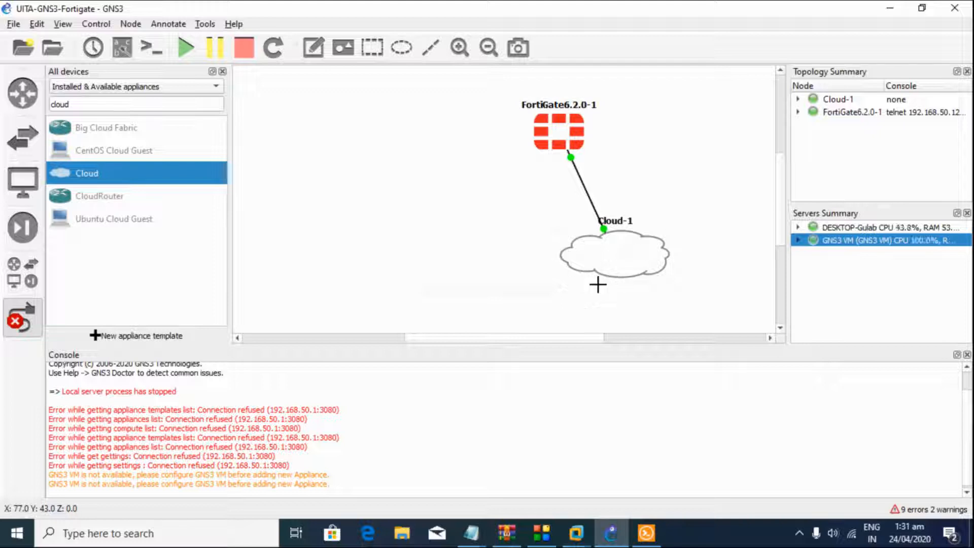
{"action": "mouse_move", "coordinate": [576, 533]}
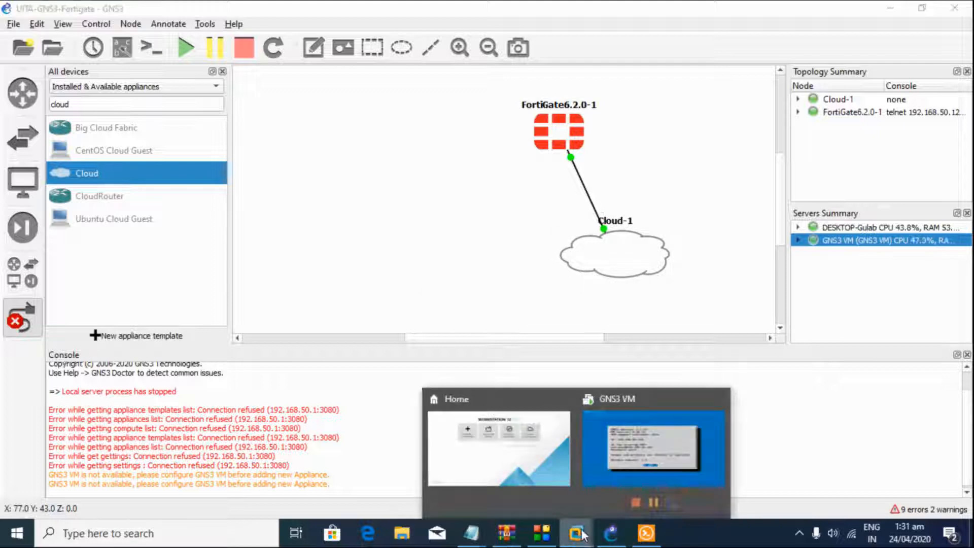
{"action": "left_click", "coordinate": [629, 464]}
{"action": "left_click", "coordinate": [40, 29]}
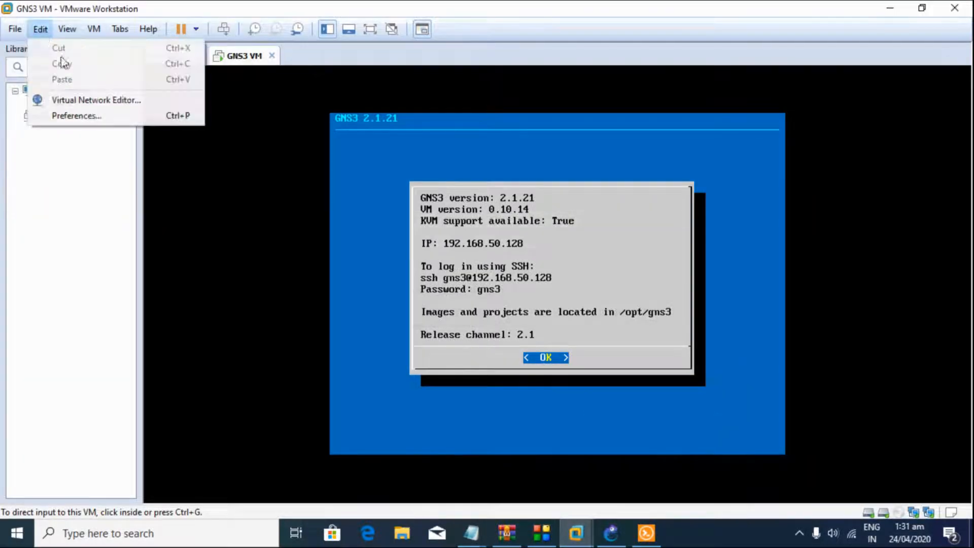
{"action": "left_click", "coordinate": [76, 100]}
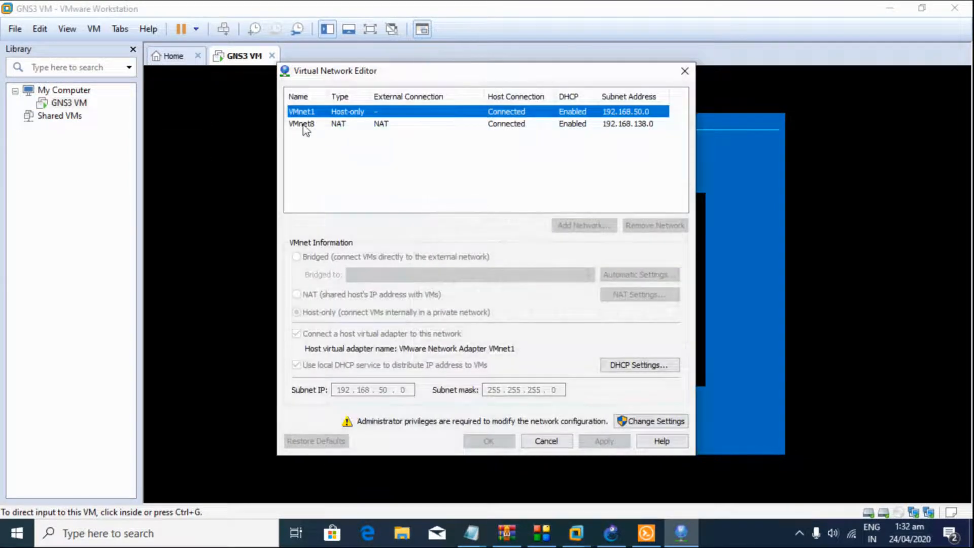
{"action": "left_click", "coordinate": [304, 125]}
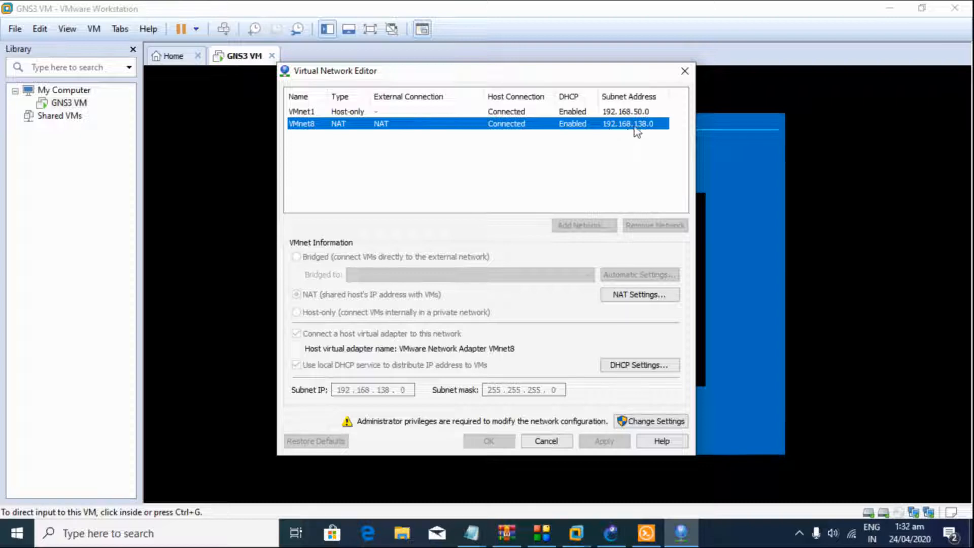
{"action": "left_click", "coordinate": [553, 442]}
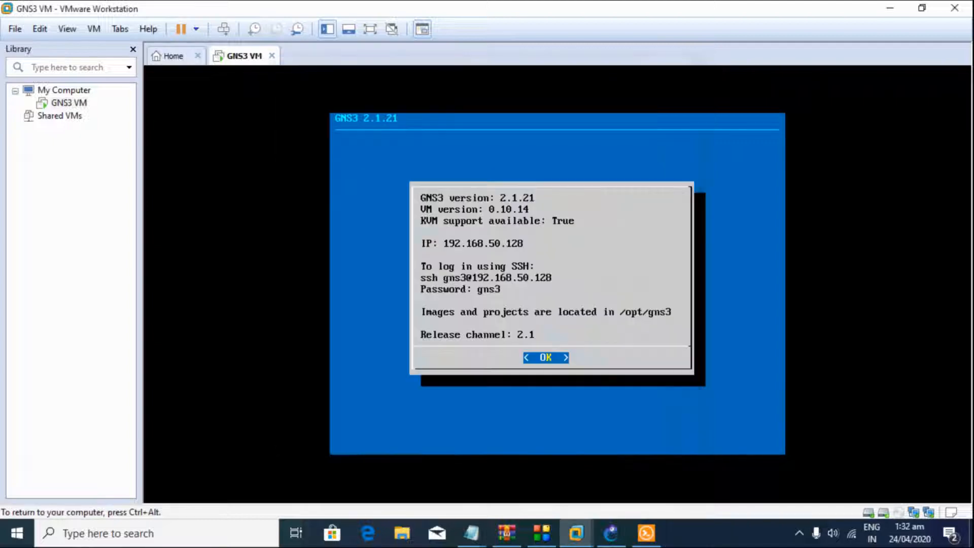
{"action": "left_click", "coordinate": [889, 8]}
{"action": "double_click", "coordinate": [548, 137]}
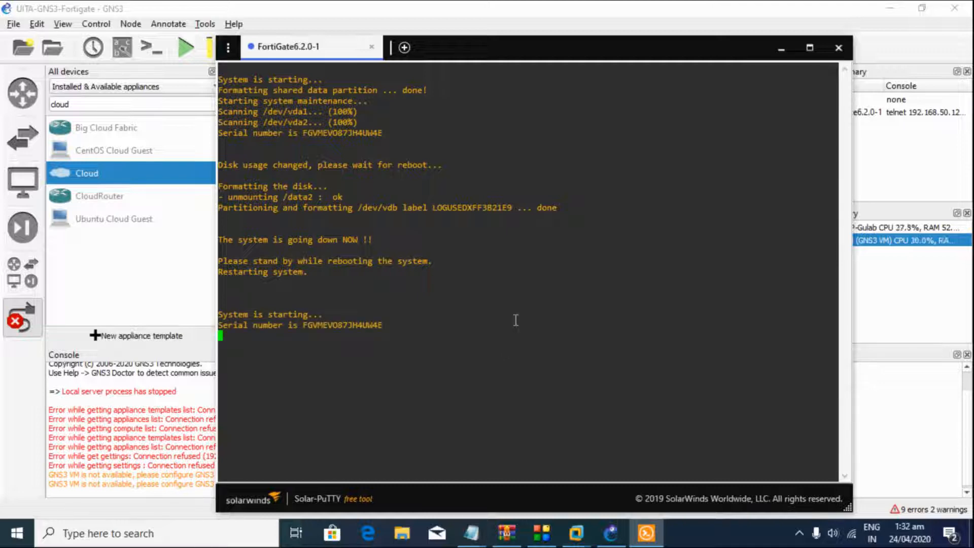
Step: Highlight the serial number in the FortiGate boot output and shift the console window left
{"action": "left_click_drag", "start_coordinate": [298, 328], "coordinate": [377, 329]}
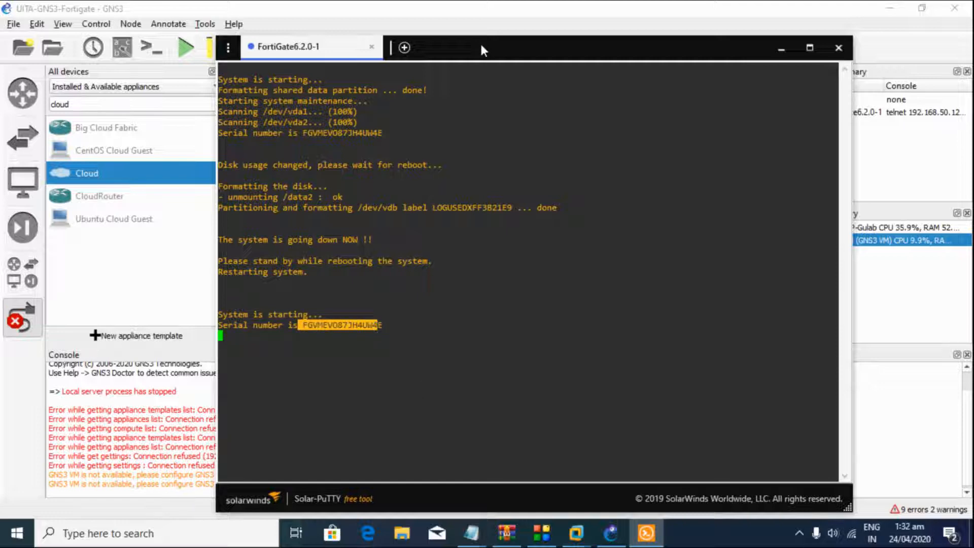
{"action": "left_click_drag", "start_coordinate": [482, 52], "coordinate": [440, 60]}
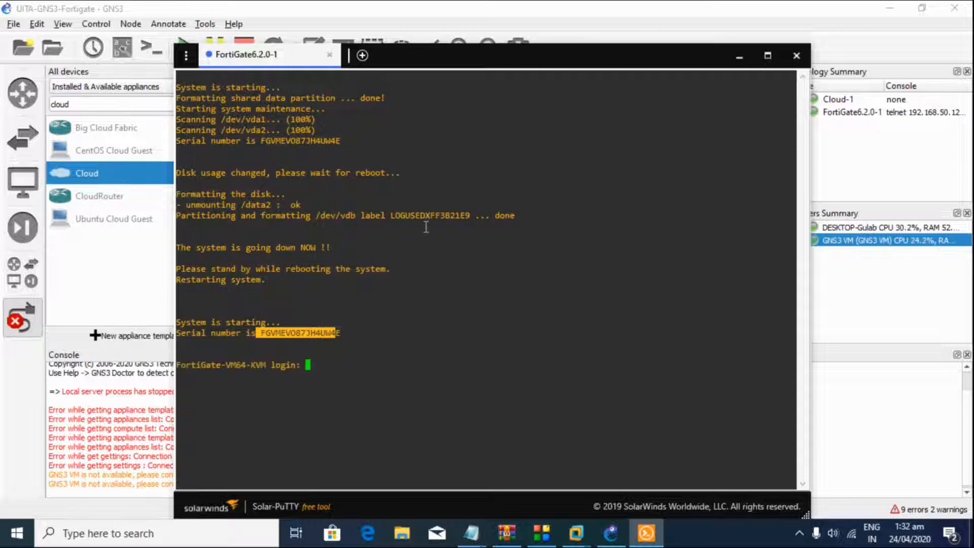
{"action": "left_click", "coordinate": [346, 295]}
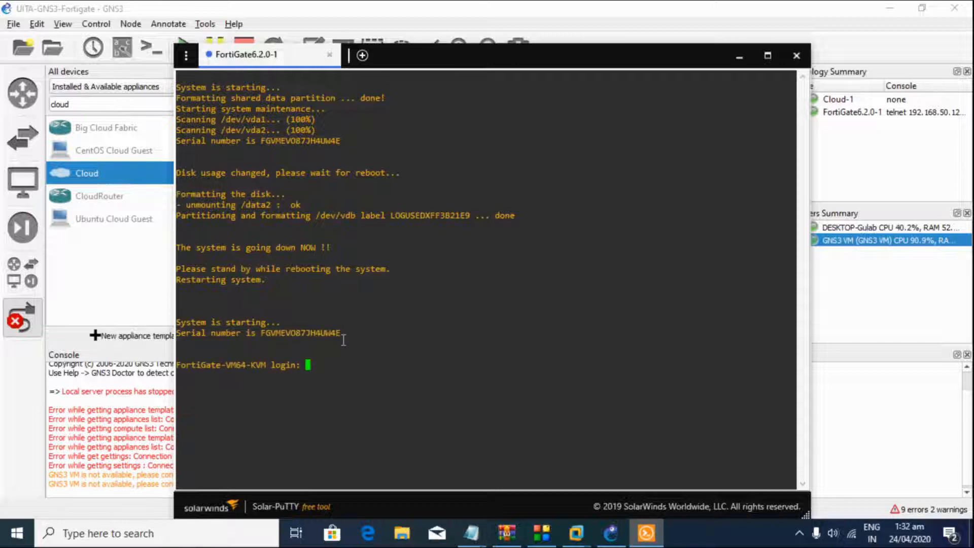
Step: Log in as admin with an empty password and page through the show configuration output
{"action": "type", "text": "admin"}
{"action": "key", "text": "Return"}
{"action": "key", "text": "Return"}
{"action": "key", "text": "Return"}
{"action": "key", "text": "Return"}
{"action": "type", "text": "s"}
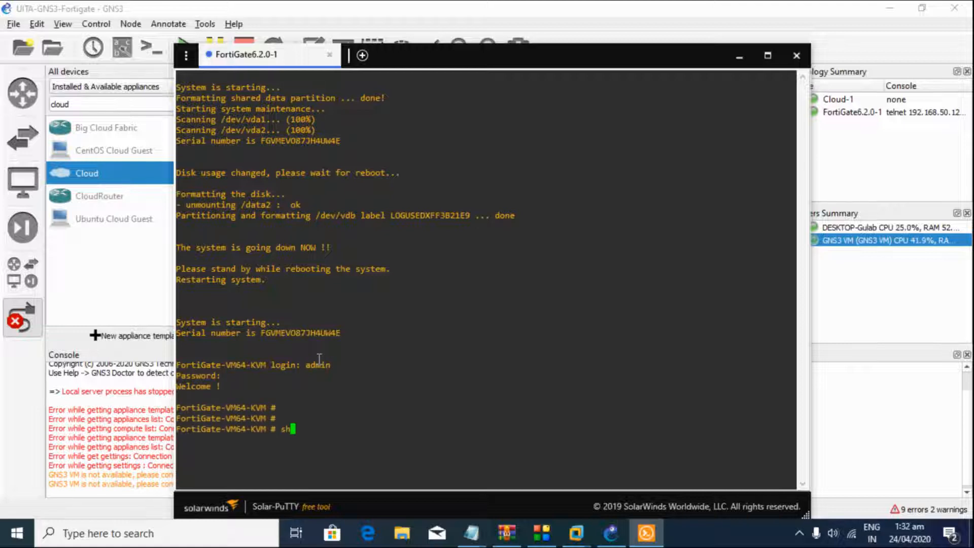
{"action": "key", "text": "BackSpace"}
{"action": "type", "text": "show"}
{"action": "key", "text": "Return"}
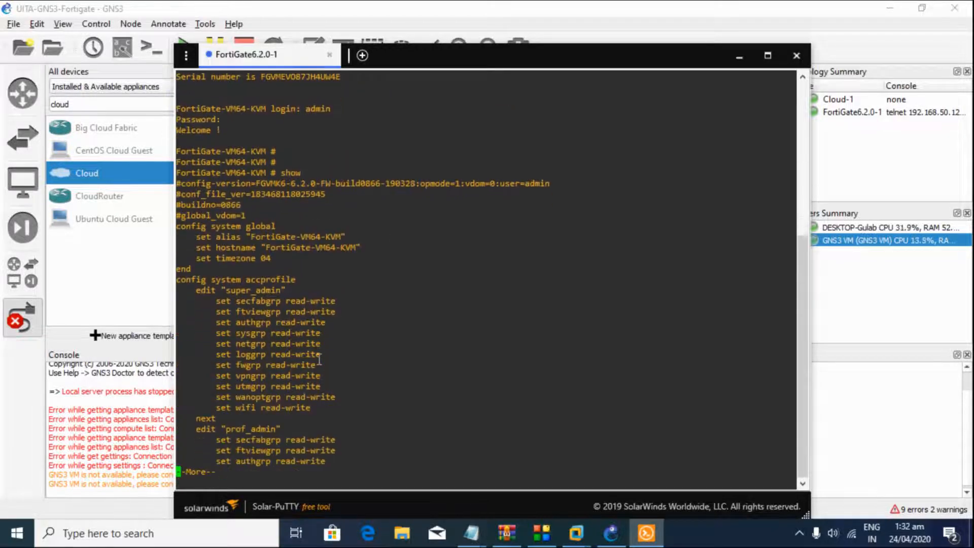
{"action": "key", "text": "q"}
{"action": "key", "text": "Return"}
{"action": "key", "text": "Return"}
{"action": "key", "text": "Return"}
{"action": "key", "text": "Return"}
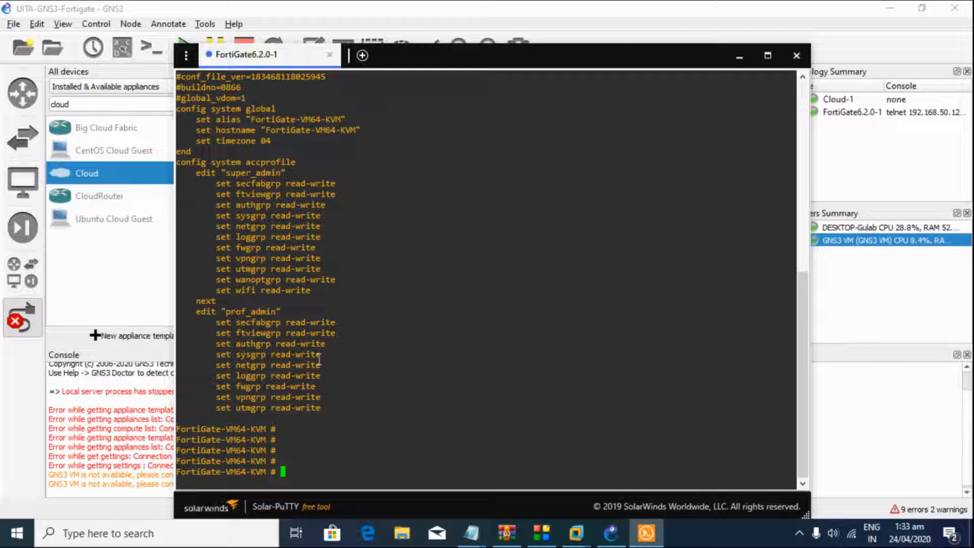
Step: Enter config system interface, edit port1, and show its current DHCP mode settings
{"action": "type", "text": "config system interface"}
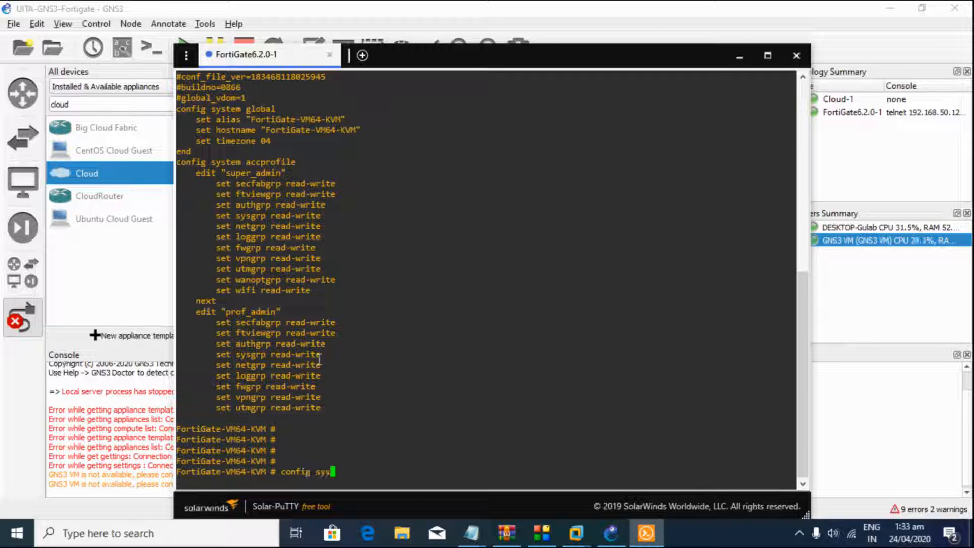
{"action": "key", "text": "Return"}
{"action": "type", "text": "edit port1"}
{"action": "key", "text": "Return"}
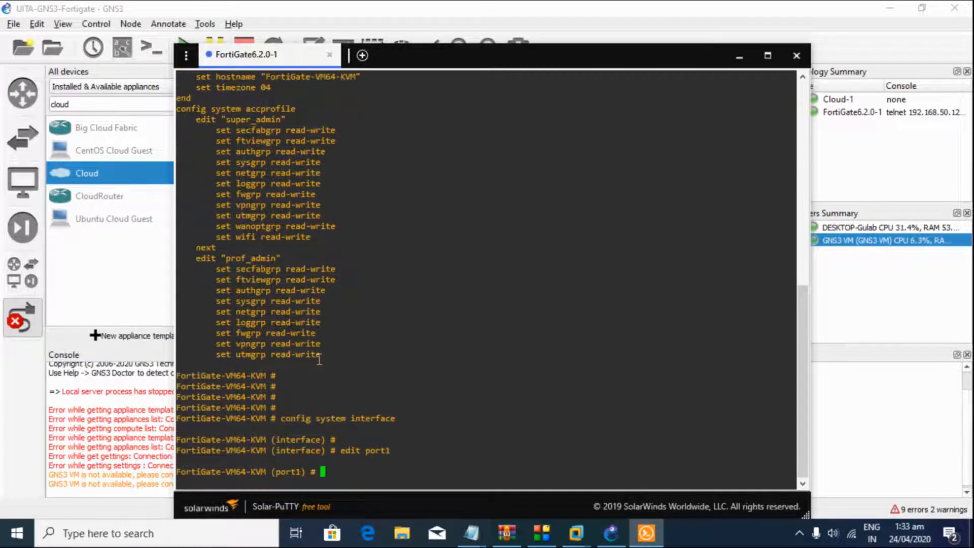
{"action": "type", "text": "show"}
{"action": "key", "text": "Return"}
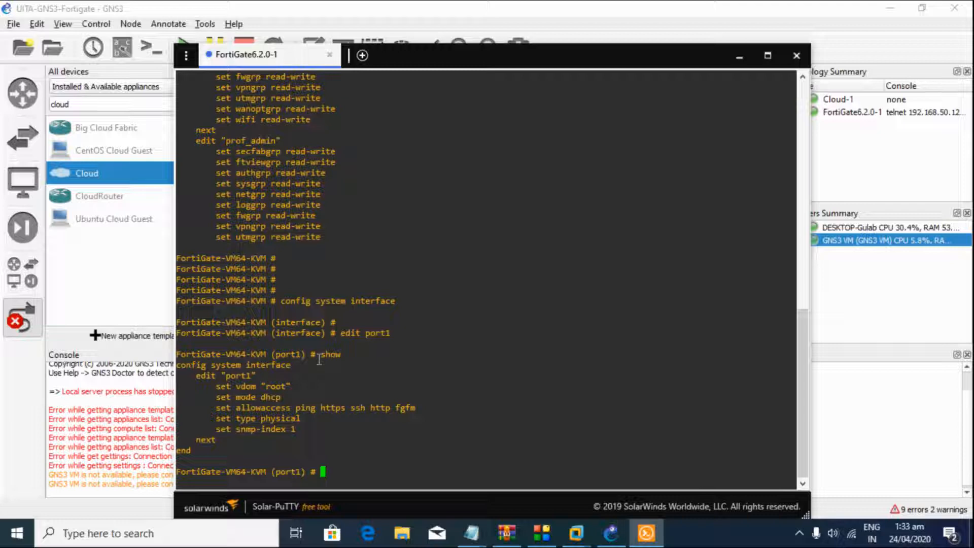
{"action": "left_click_drag", "start_coordinate": [280, 398], "coordinate": [236, 399]}
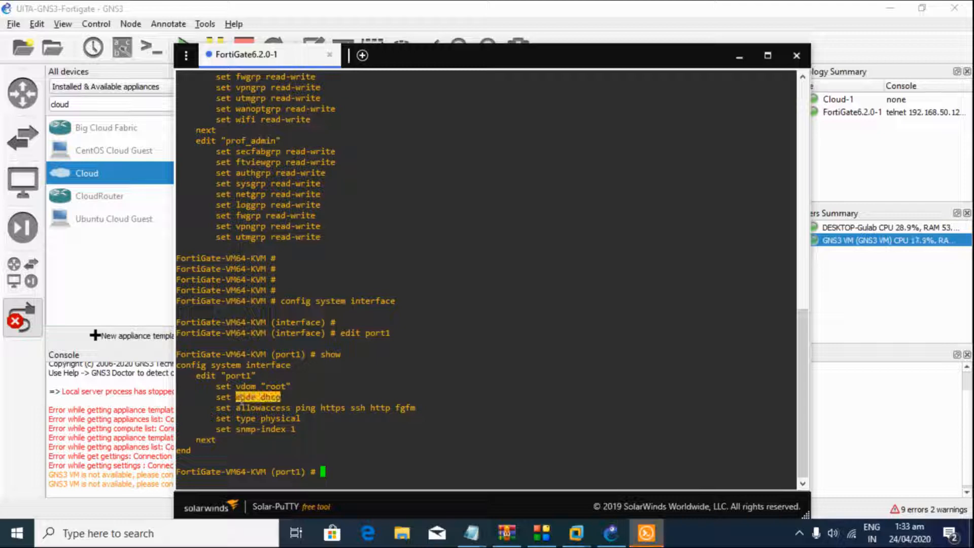
Step: Set port1 to mode static with IP 192.168.138.10/24 and end the configuration
{"action": "type", "text": "set me"}
{"action": "key", "text": "BackSpace"}
{"action": "type", "text": "ode static"}
{"action": "key", "text": "Return"}
{"action": "key", "text": "Return"}
{"action": "type", "text": "set ip 192.168.138.10/2"}
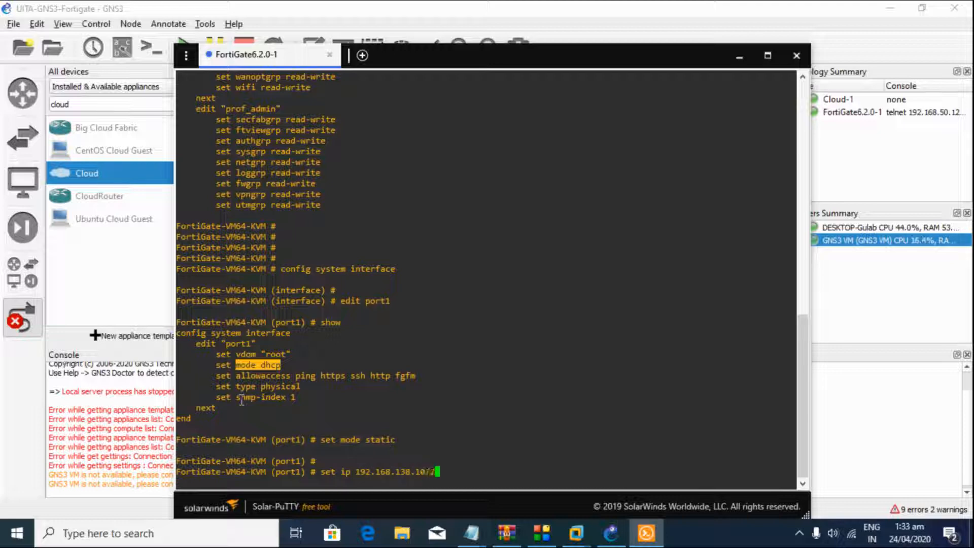
{"action": "type", "text": "4"}
{"action": "key", "text": "Return"}
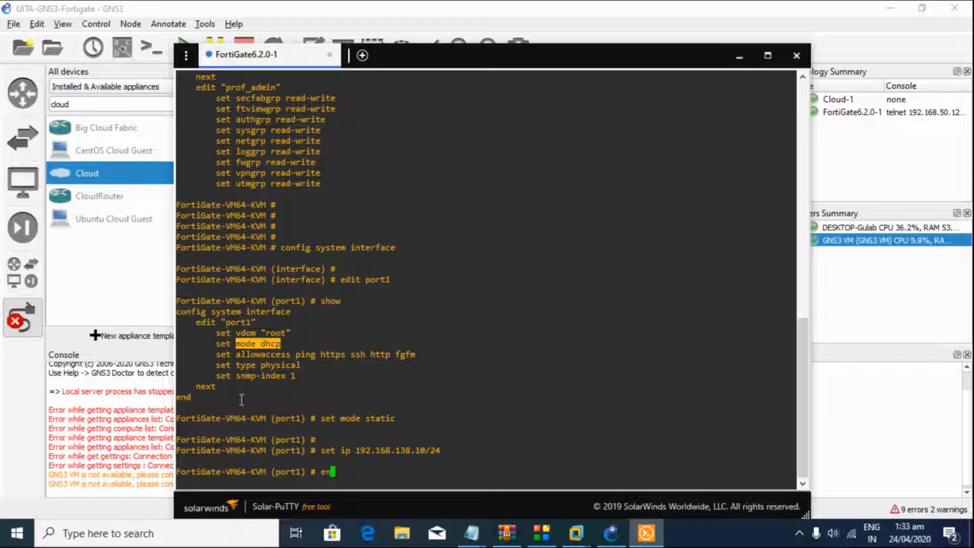
{"action": "type", "text": "end"}
{"action": "key", "text": "Return"}
{"action": "key", "text": "Return"}
{"action": "key", "text": "Return"}
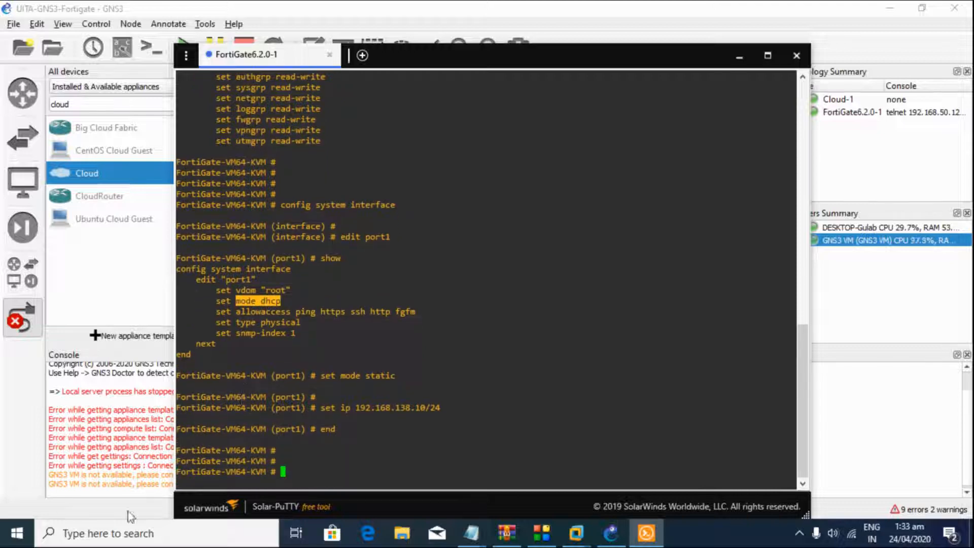
Step: Launch cmd from the Run box, ping 192.168.138.10, then minimize the Command Prompt
{"action": "right_click", "coordinate": [16, 533]}
{"action": "left_click", "coordinate": [53, 482]}
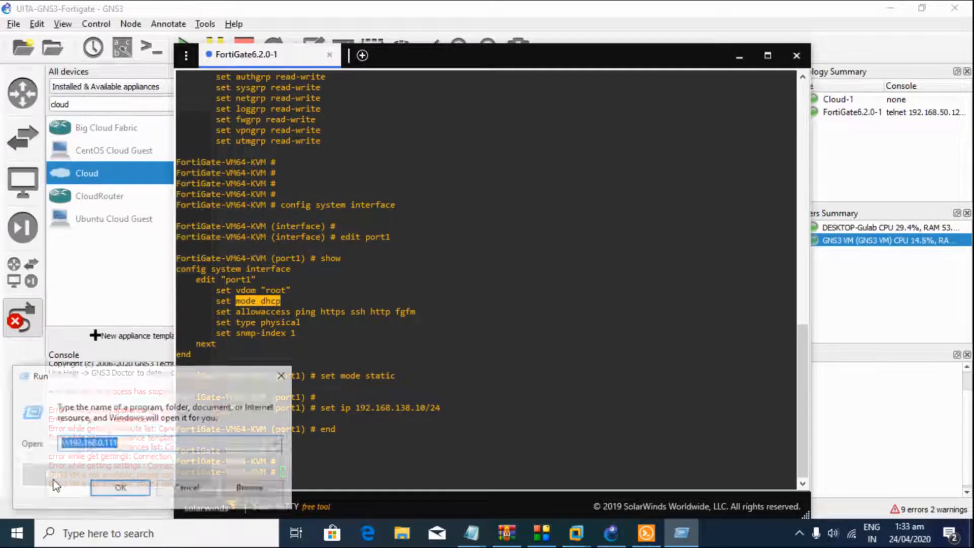
{"action": "type", "text": "dcm"}
{"action": "key", "text": "BackSpace"}
{"action": "key", "text": "BackSpace"}
{"action": "key", "text": "BackSpace"}
{"action": "type", "text": "cmd"}
{"action": "key", "text": "Return"}
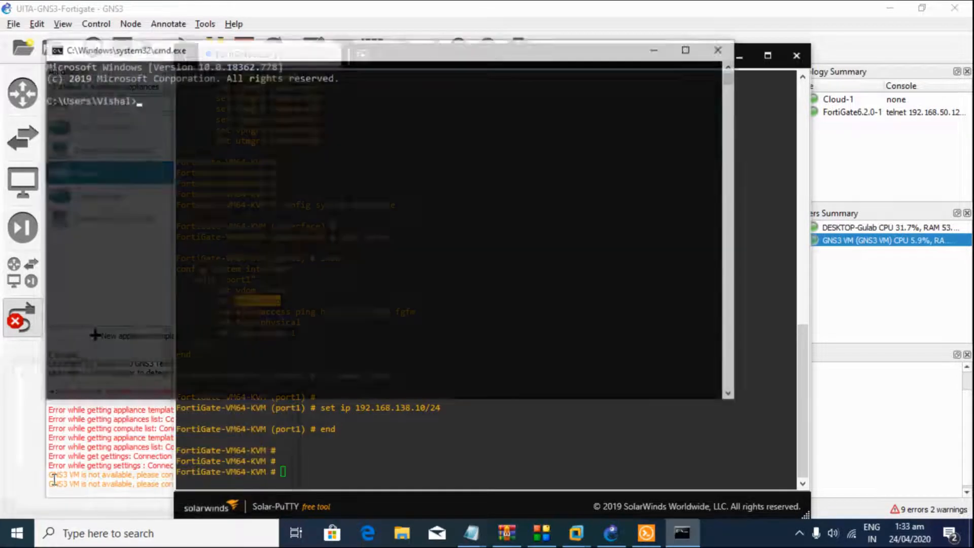
{"action": "type", "text": "ping 1"}
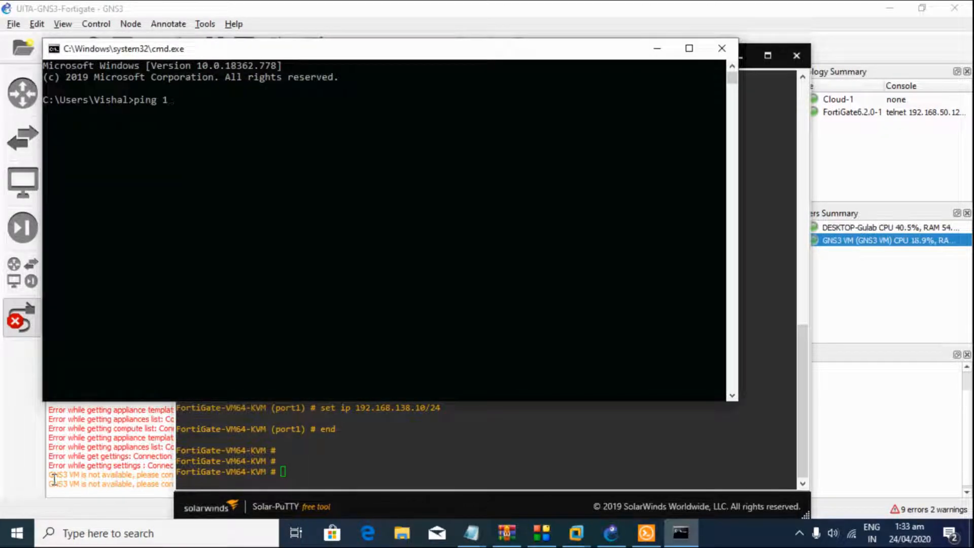
{"action": "type", "text": "92.168.138.10"}
{"action": "key", "text": "Return"}
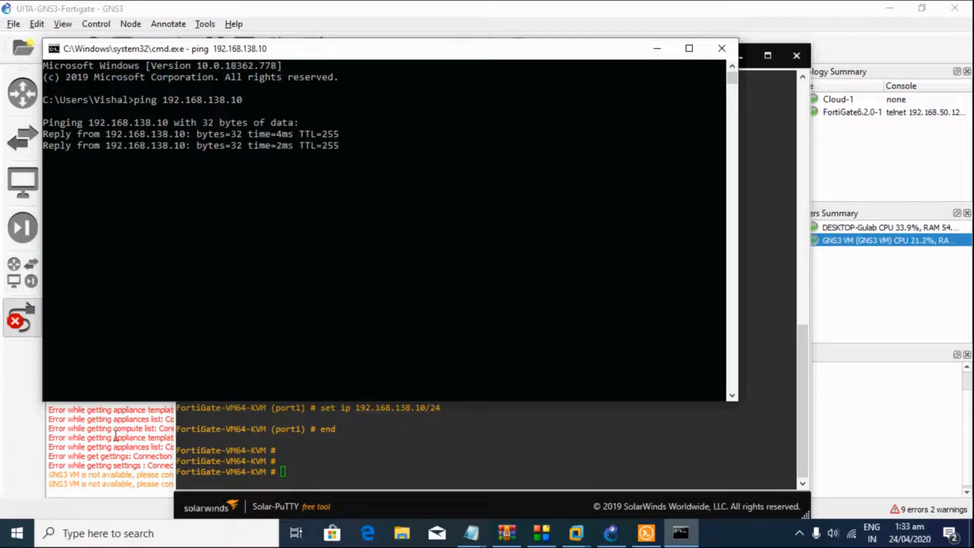
{"action": "left_click", "coordinate": [658, 49]}
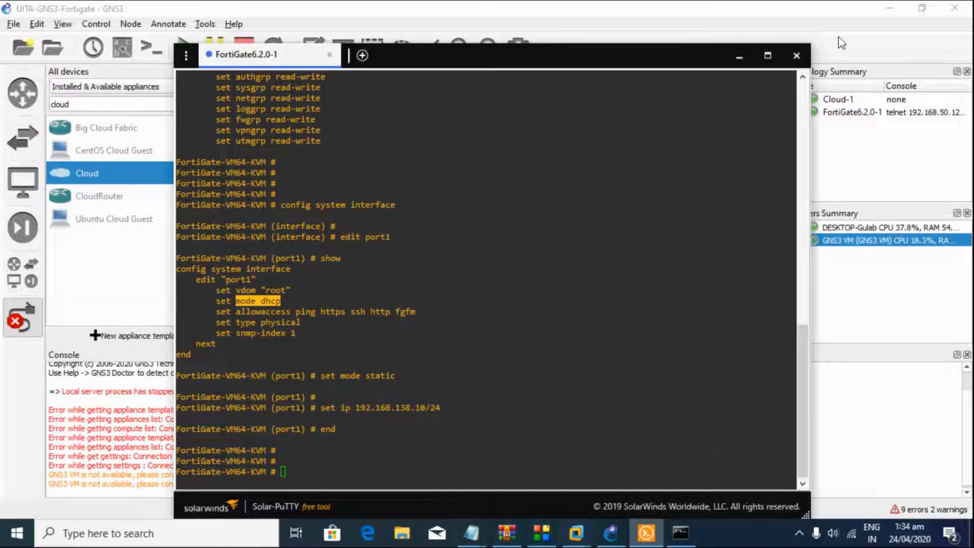
Step: Minimize GNS3, Notepad and the console, then launch Google Chrome from the desktop
{"action": "left_click", "coordinate": [888, 9]}
{"action": "left_click", "coordinate": [887, 9]}
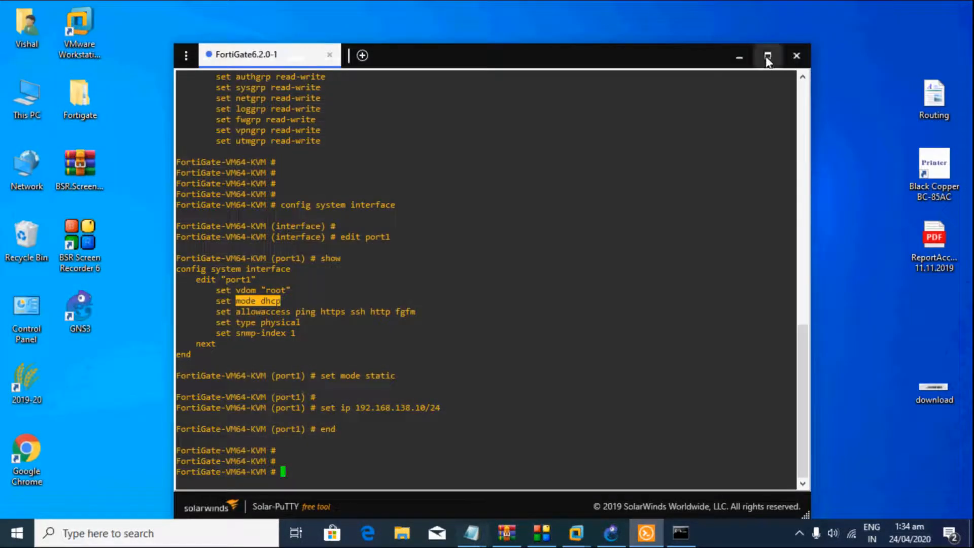
{"action": "left_click", "coordinate": [739, 57]}
{"action": "double_click", "coordinate": [28, 482]}
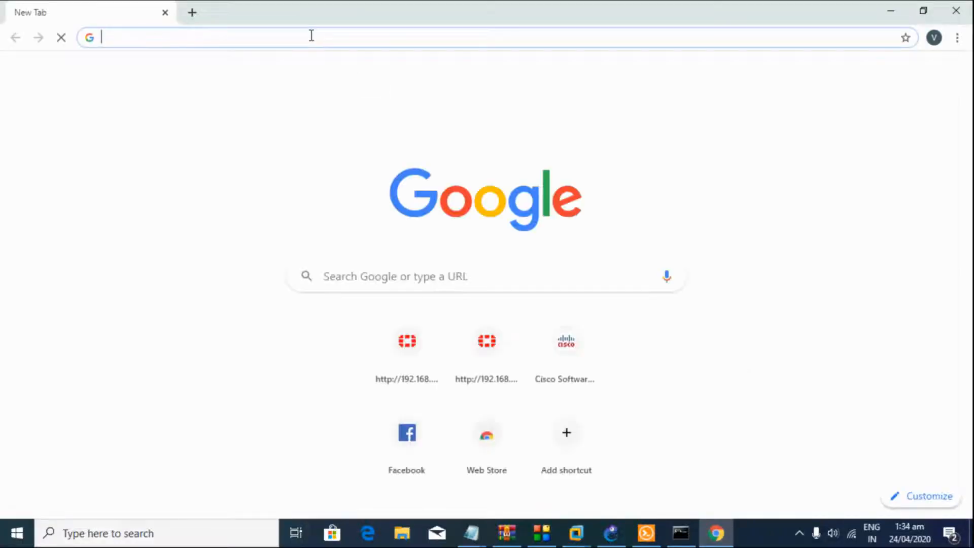
Step: Browse to 192.168.138.10 and log in to the FortiGate as admin
{"action": "type", "text": "192."}
{"action": "key", "text": "Return"}
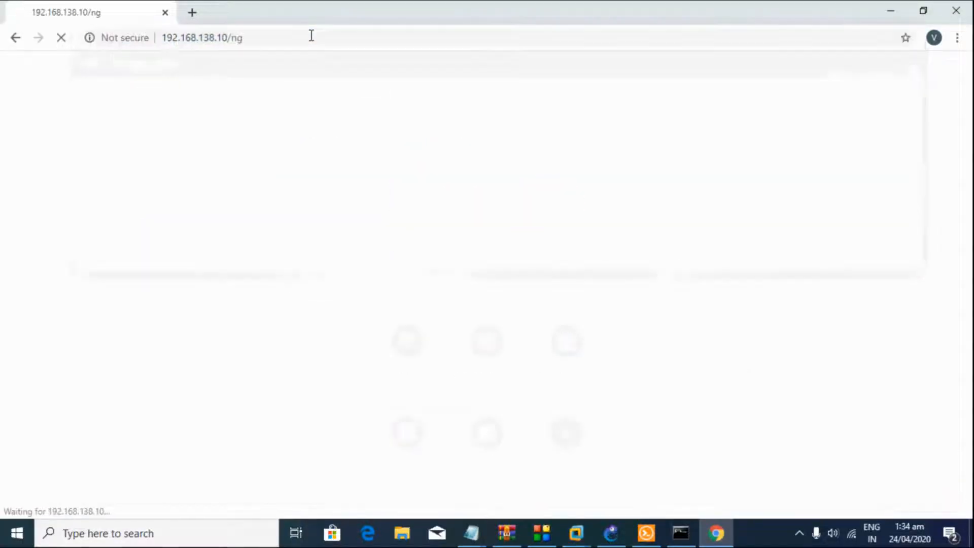
{"action": "type", "text": "admin"}
{"action": "key", "text": "Return"}
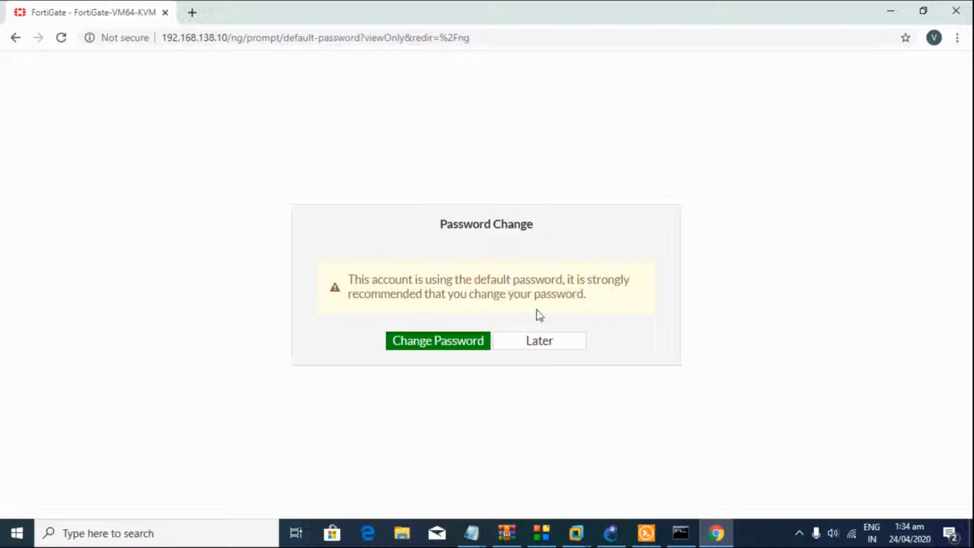
Step: Postpone the default-password change and bring the untitled Notepad plan to the front
{"action": "left_click", "coordinate": [541, 341]}
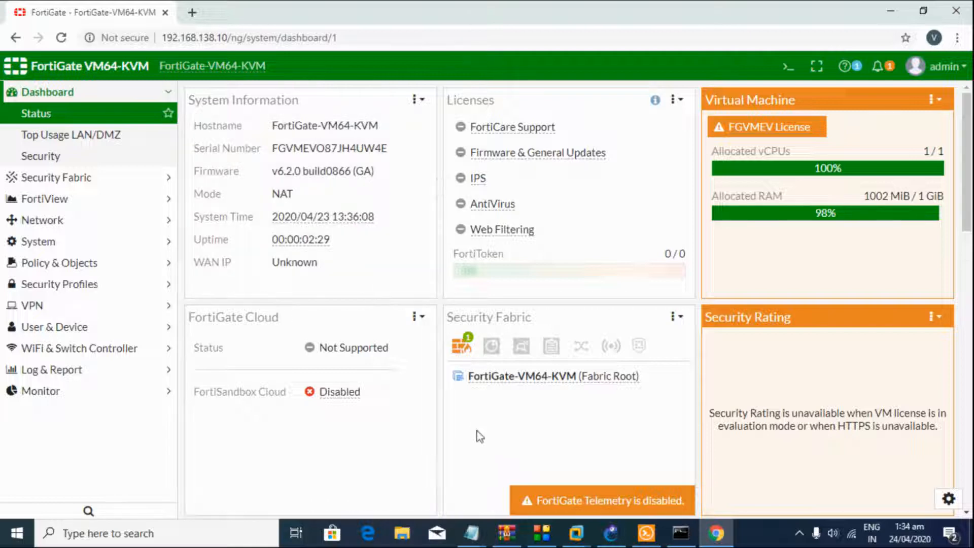
{"action": "mouse_move", "coordinate": [471, 540]}
{"action": "left_click", "coordinate": [431, 480]}
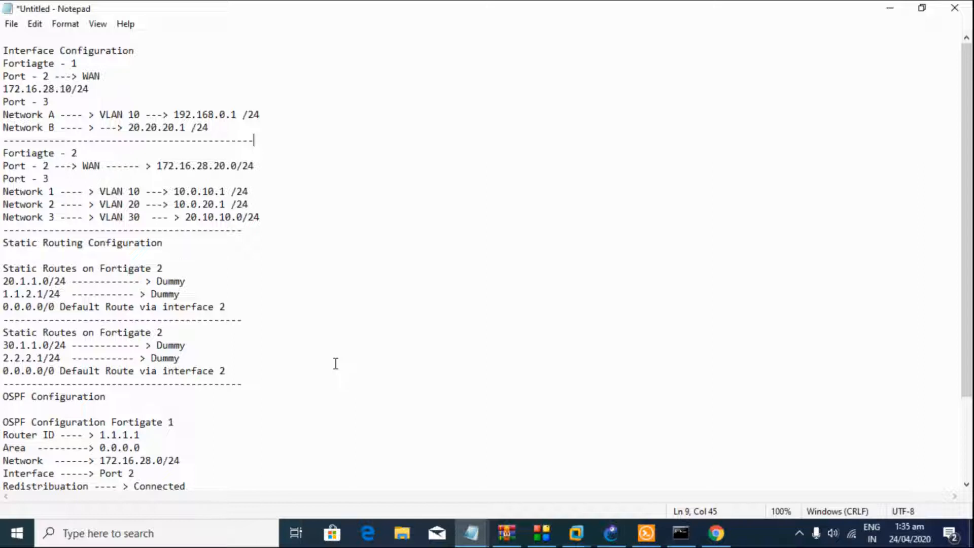
Step: Review both FortiGates' interface notes, highlighting the WAN, Port - 3 and Network A/B lines
{"action": "scroll", "coordinate": [88, 149], "scroll_direction": "down", "scroll_amount": 3}
{"action": "scroll", "coordinate": [92, 178], "scroll_direction": "up", "scroll_amount": 3}
{"action": "left_click_drag", "start_coordinate": [4, 63], "coordinate": [232, 124]}
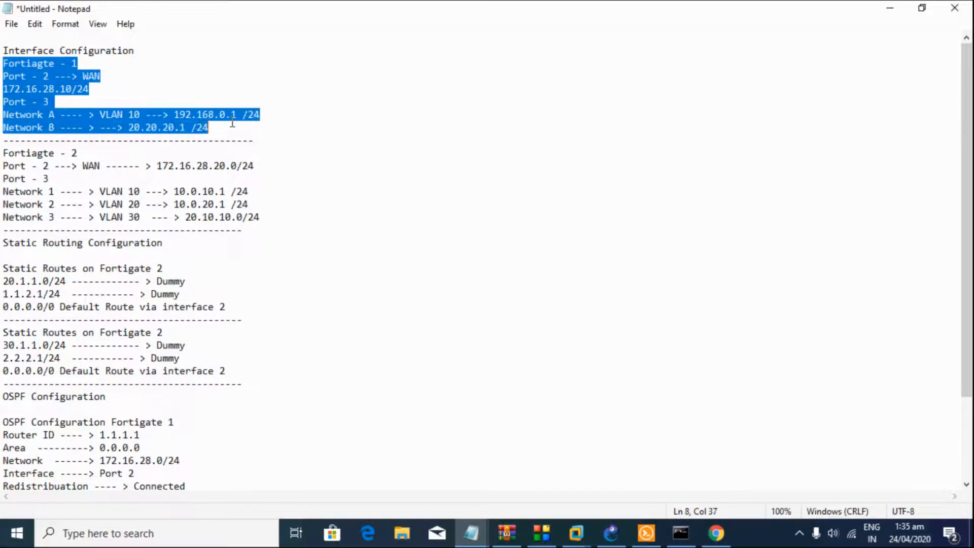
{"action": "left_click_drag", "start_coordinate": [3, 153], "coordinate": [274, 212]}
{"action": "left_click", "coordinate": [274, 212]}
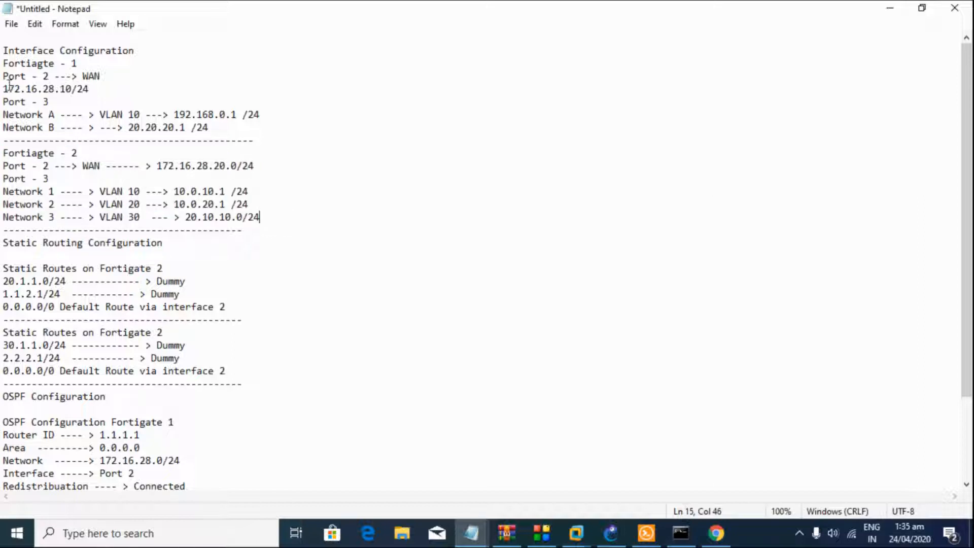
{"action": "left_click_drag", "start_coordinate": [3, 76], "coordinate": [94, 95]}
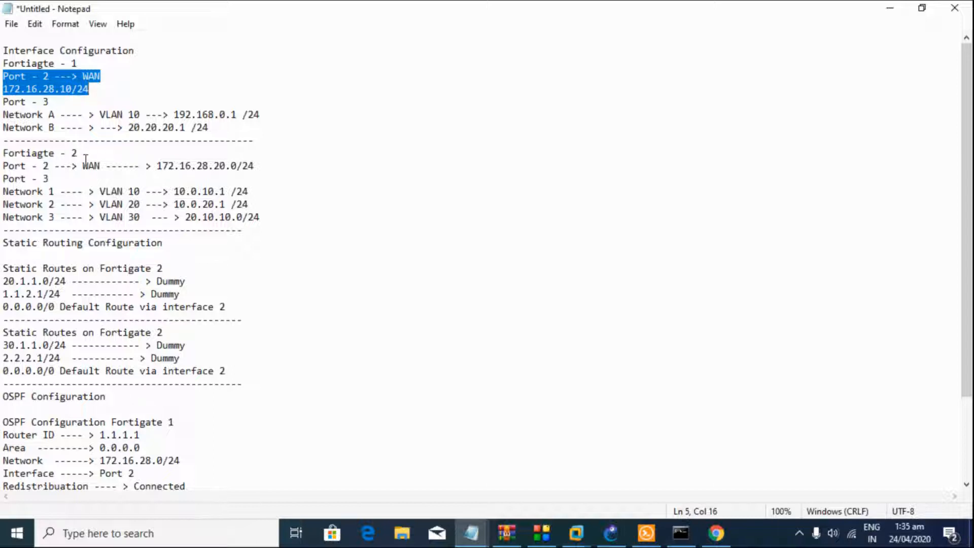
{"action": "left_click_drag", "start_coordinate": [157, 163], "coordinate": [2, 165]}
{"action": "left_click", "coordinate": [224, 158]}
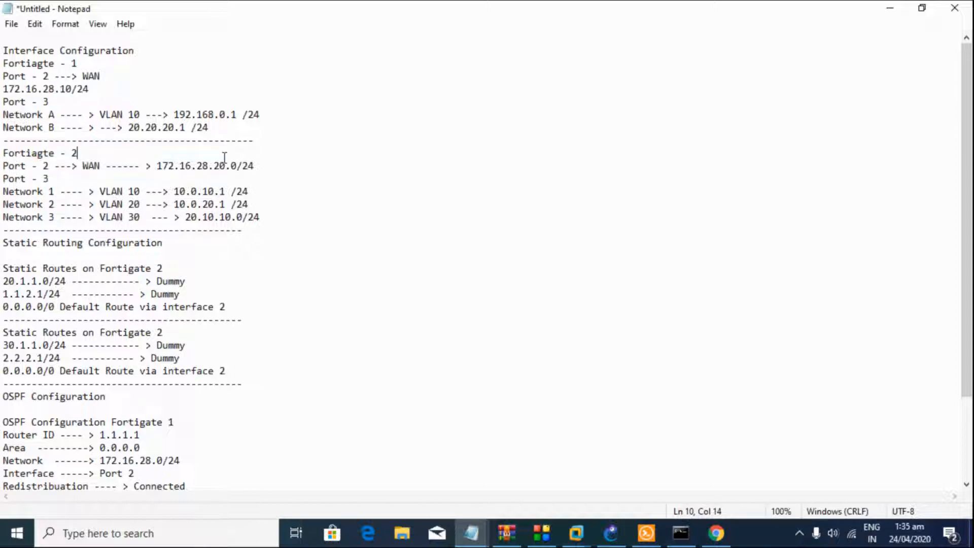
{"action": "left_click_drag", "start_coordinate": [2, 103], "coordinate": [56, 104]}
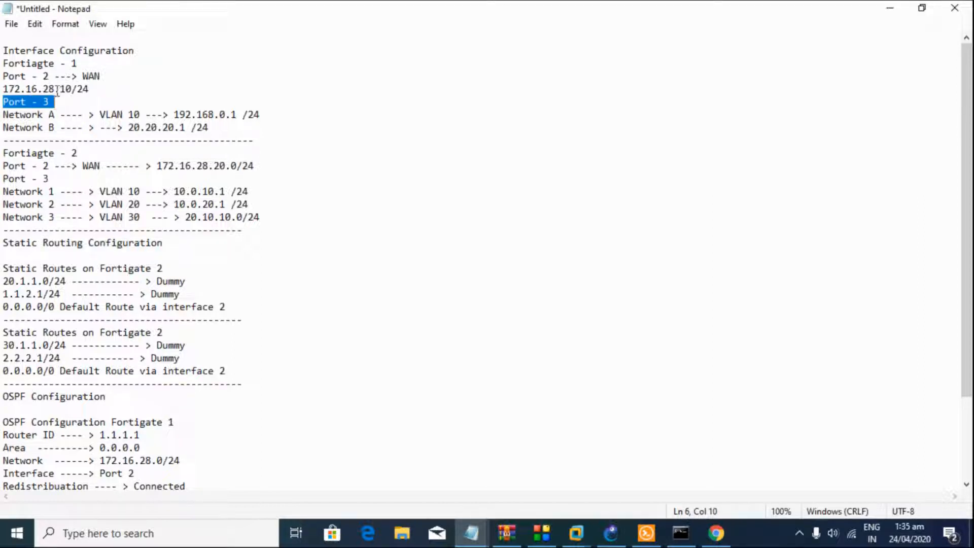
{"action": "key", "text": "Down"}
{"action": "left_click_drag", "start_coordinate": [2, 115], "coordinate": [199, 126]}
Step: Append 'VLAN 20' to Fortiagte - 1's Network B line
{"action": "left_click", "coordinate": [199, 125]}
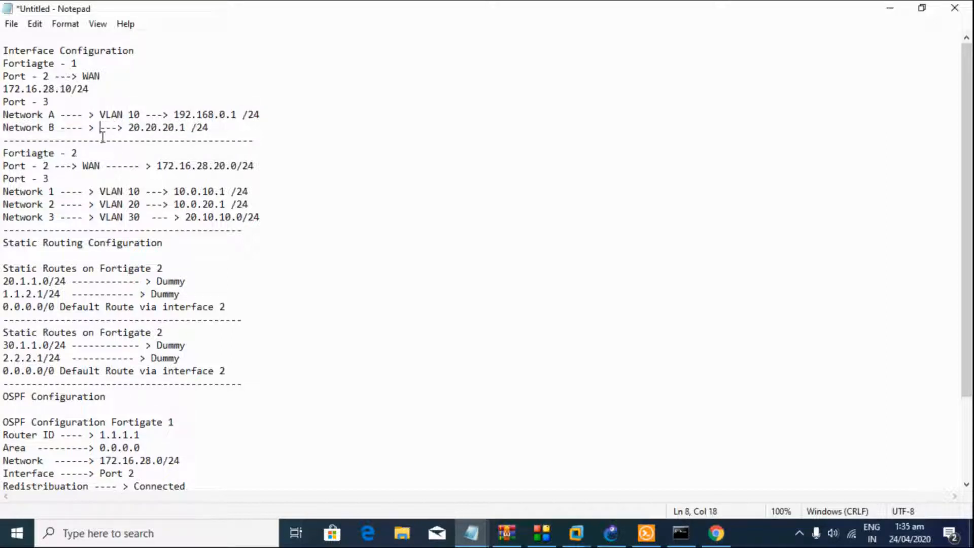
{"action": "type", "text": "VLAN 250"}
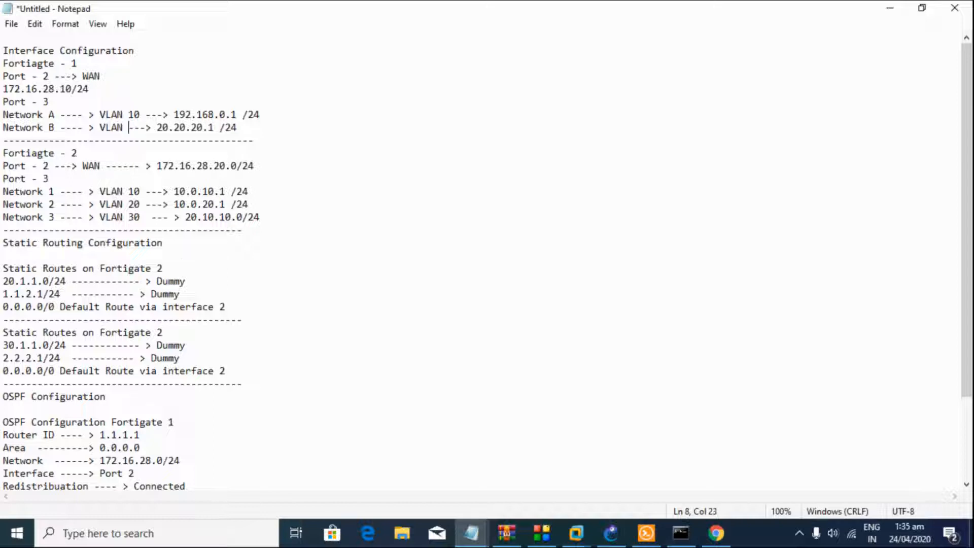
{"action": "key", "text": "BackSpace"}
{"action": "key", "text": "BackSpace"}
{"action": "type", "text": "0"}
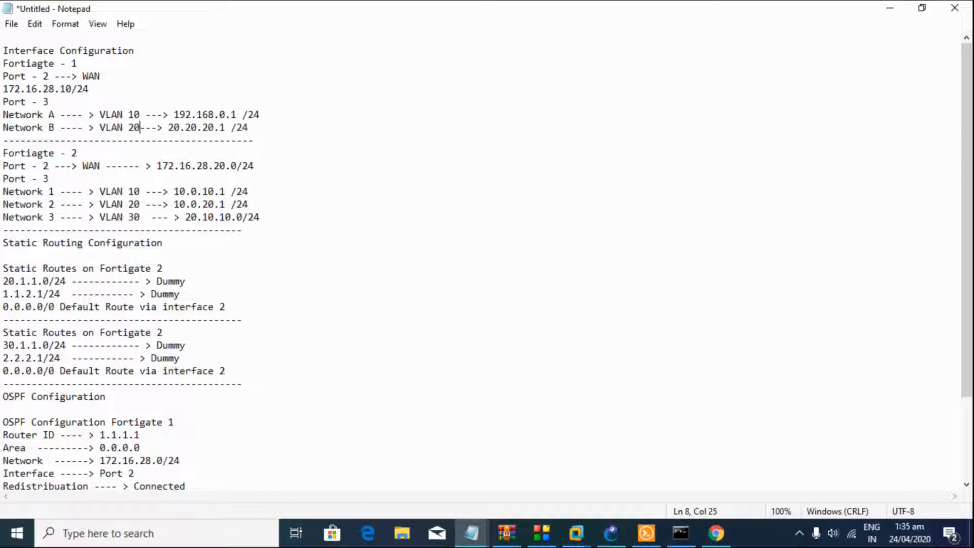
{"action": "left_click_drag", "start_coordinate": [11, 106], "coordinate": [76, 120]}
{"action": "left_click_drag", "start_coordinate": [19, 181], "coordinate": [146, 243]}
{"action": "left_click", "coordinate": [82, 204]}
{"action": "scroll", "coordinate": [86, 208], "scroll_direction": "down", "scroll_amount": 1}
Step: Review the static route blocks, including 20.1.1.0 and the 0.0.0.0/0 default route
{"action": "left_click", "coordinate": [154, 247]}
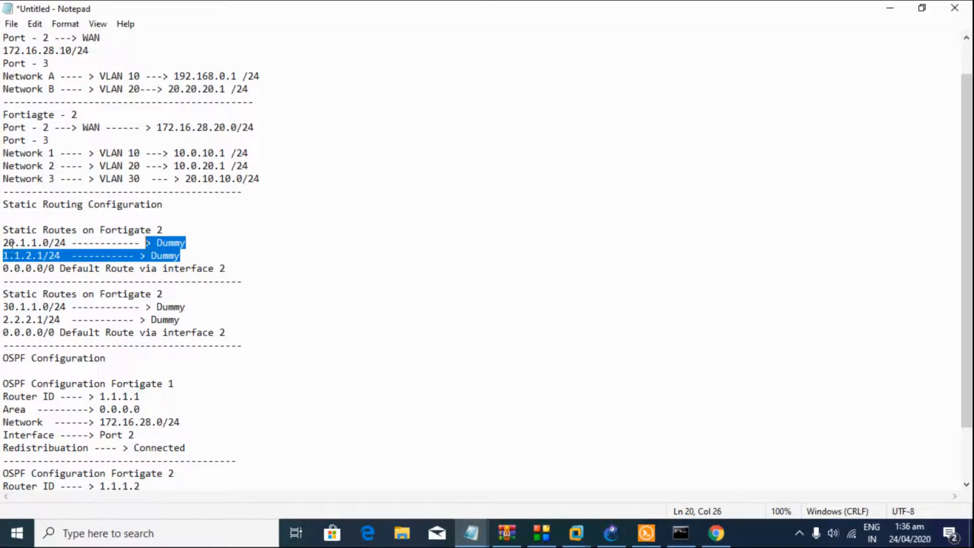
{"action": "left_click_drag", "start_coordinate": [3, 245], "coordinate": [50, 245]}
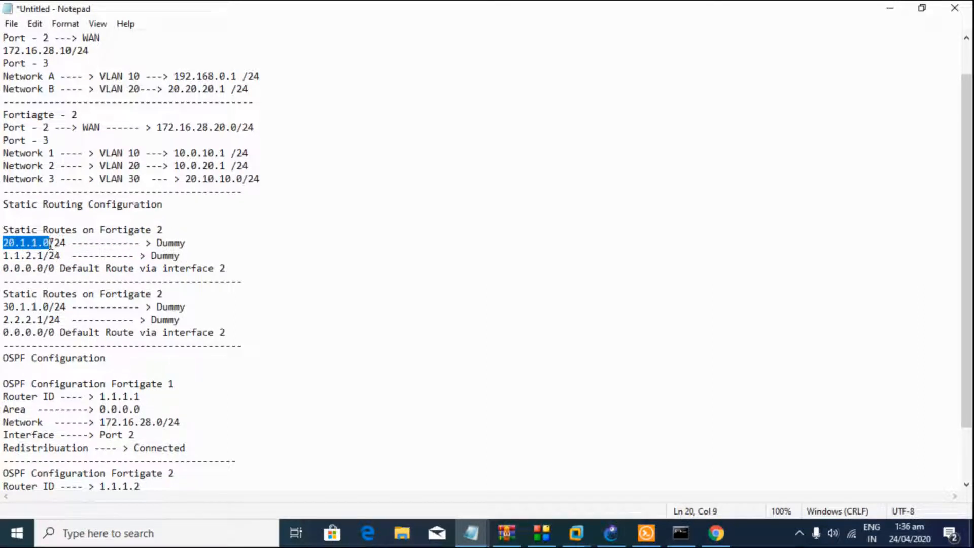
{"action": "left_click", "coordinate": [50, 245]}
{"action": "left_click_drag", "start_coordinate": [64, 260], "coordinate": [47, 244]}
{"action": "left_click", "coordinate": [45, 246]}
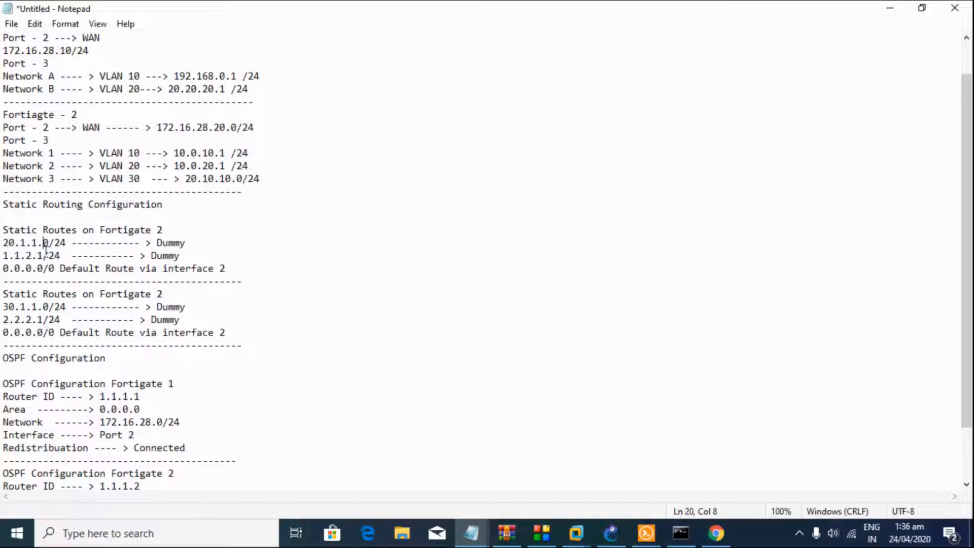
{"action": "left_click_drag", "start_coordinate": [27, 269], "coordinate": [91, 269]}
{"action": "left_click", "coordinate": [91, 269]}
{"action": "left_click_drag", "start_coordinate": [246, 272], "coordinate": [39, 235]}
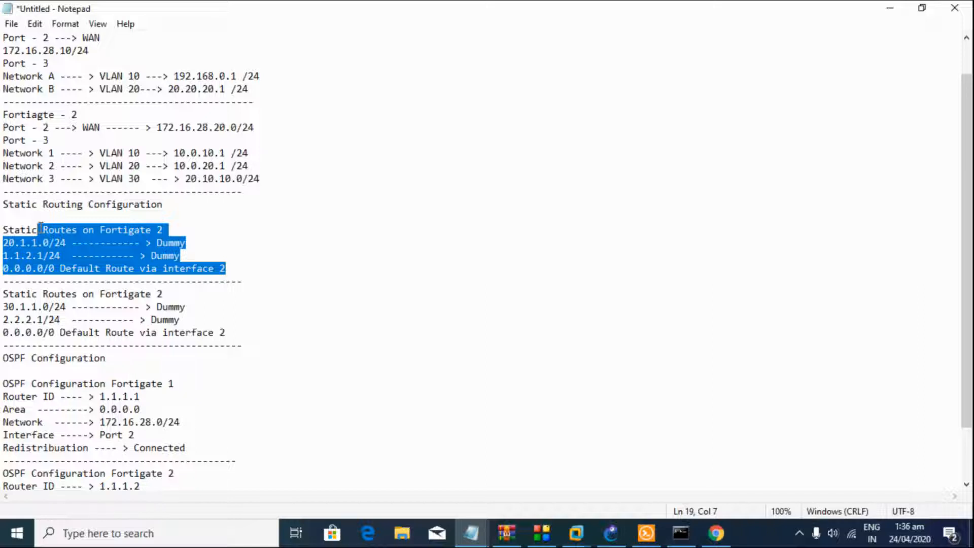
{"action": "left_click", "coordinate": [38, 227]}
{"action": "left_click_drag", "start_coordinate": [3, 230], "coordinate": [110, 268]}
{"action": "left_click", "coordinate": [110, 269]}
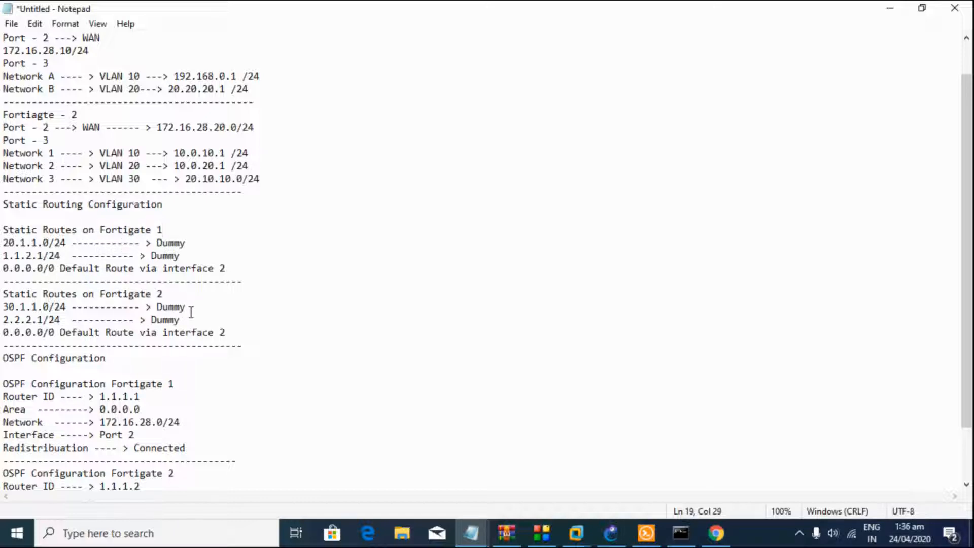
{"action": "left_click_drag", "start_coordinate": [231, 325], "coordinate": [65, 230]}
{"action": "left_click", "coordinate": [65, 229]}
Step: Review the OSPF configurations and both FortiGates' VLAN and interface lines
{"action": "scroll", "coordinate": [65, 224], "scroll_direction": "down", "scroll_amount": 2}
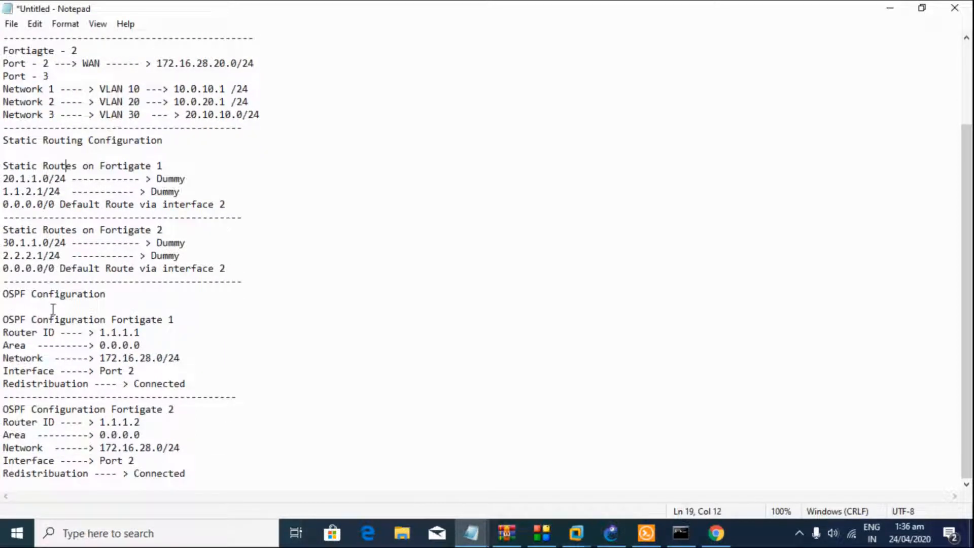
{"action": "left_click_drag", "start_coordinate": [3, 318], "coordinate": [21, 300]}
{"action": "left_click", "coordinate": [182, 473]}
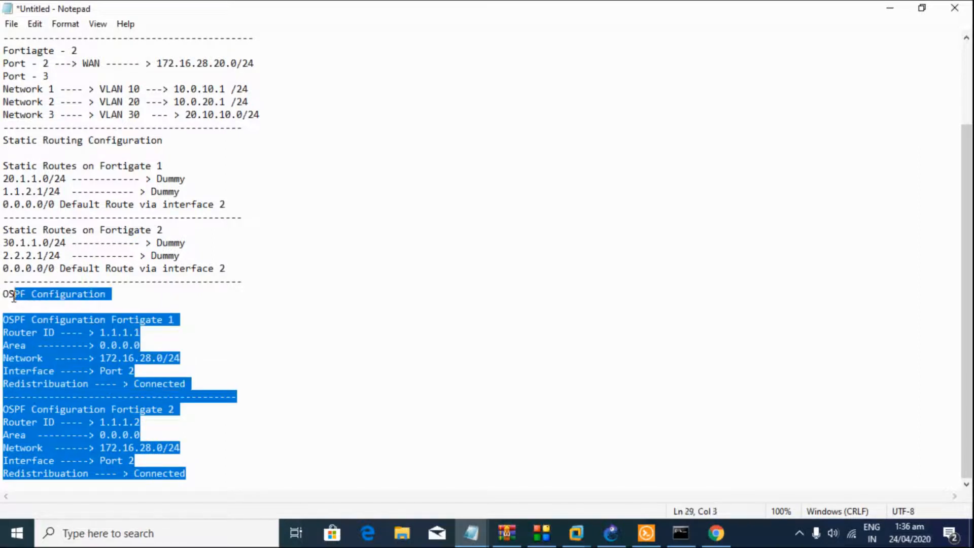
{"action": "left_click", "coordinate": [9, 296]}
{"action": "scroll", "coordinate": [8, 297], "scroll_direction": "up", "scroll_amount": 3}
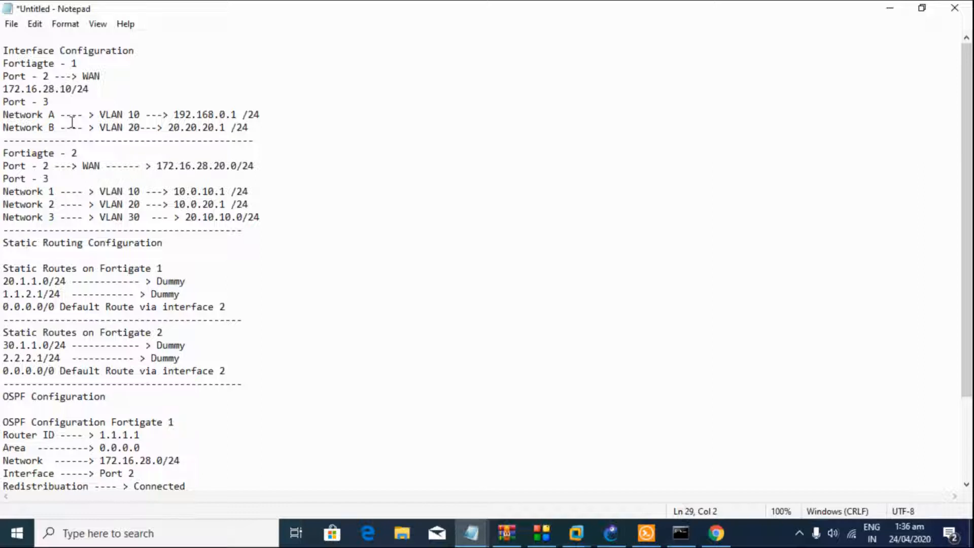
{"action": "left_click_drag", "start_coordinate": [77, 114], "coordinate": [104, 121]}
{"action": "left_click_drag", "start_coordinate": [55, 168], "coordinate": [147, 205]}
{"action": "left_click", "coordinate": [148, 204]}
Step: Back in GNS3, move FortiGate6.2.0-1 up and right and open, then deselect, its hostname
{"action": "left_click", "coordinate": [612, 542]}
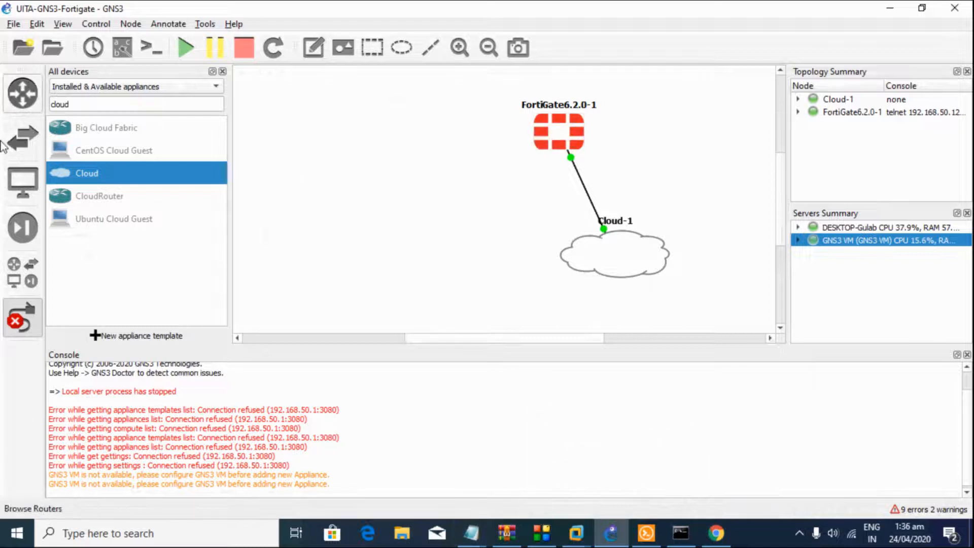
{"action": "left_click_drag", "start_coordinate": [542, 142], "coordinate": [591, 129]}
{"action": "double_click", "coordinate": [607, 93]}
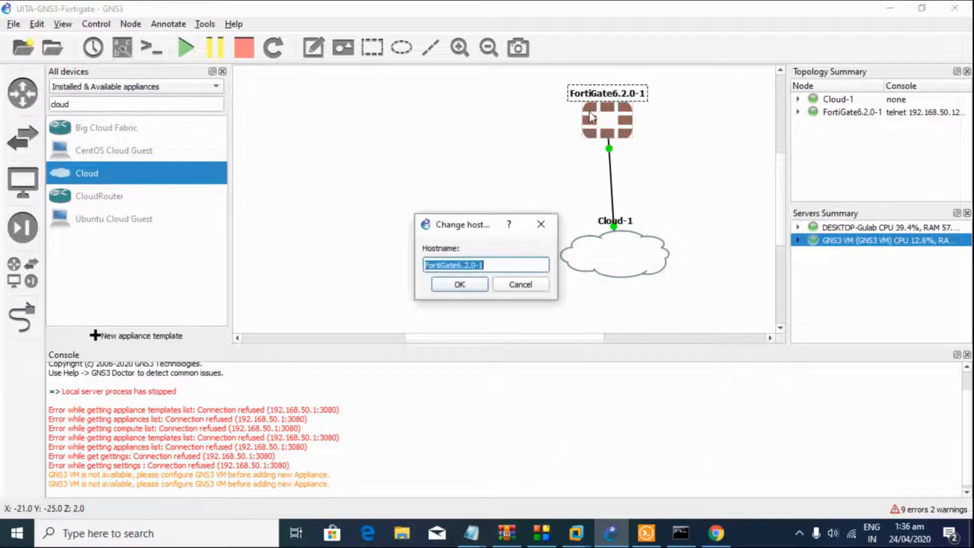
{"action": "left_click", "coordinate": [512, 267]}
Step: Add a FortiGate 6.2.0 node found via 'FOR', start all nodes, and move FortiGate6.2.0-2 up
{"action": "left_click", "coordinate": [516, 287]}
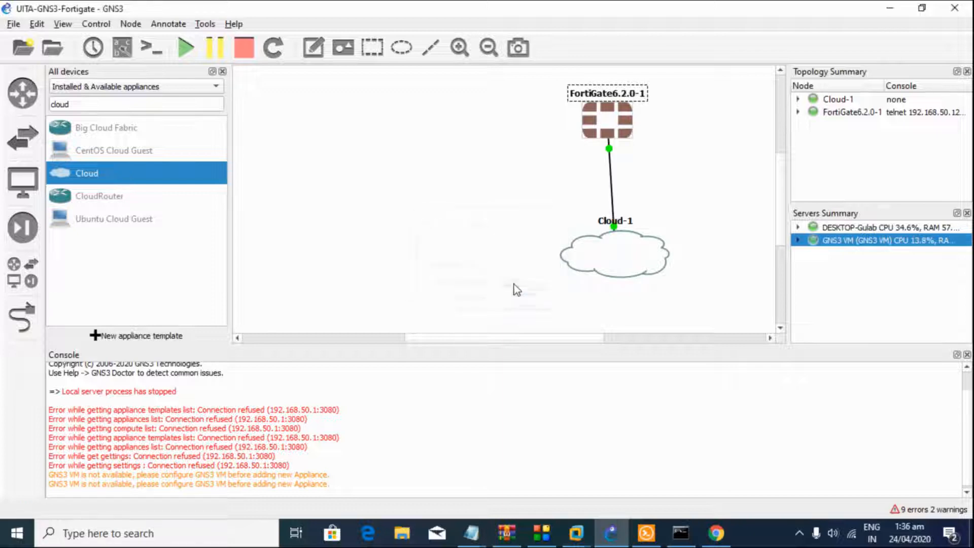
{"action": "double_click", "coordinate": [81, 104]}
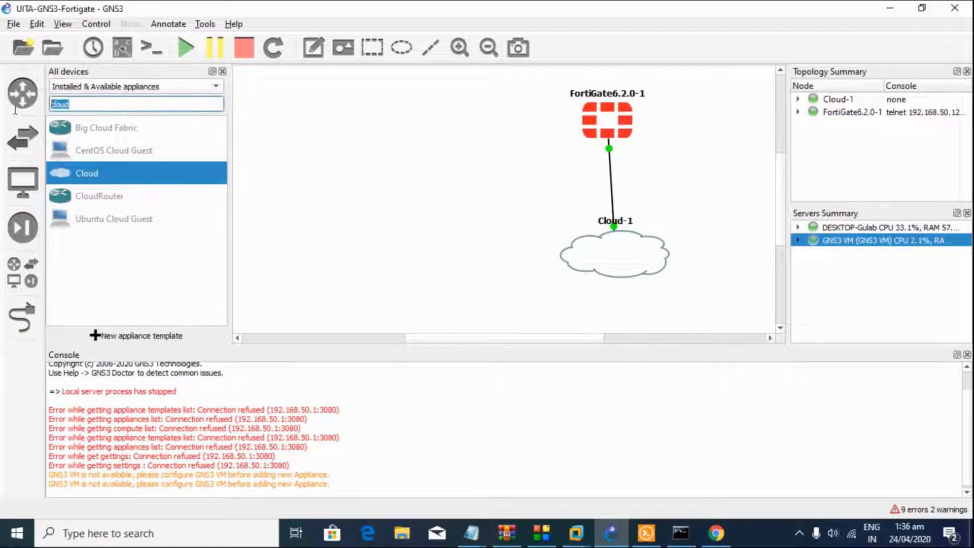
{"action": "type", "text": "FOR"}
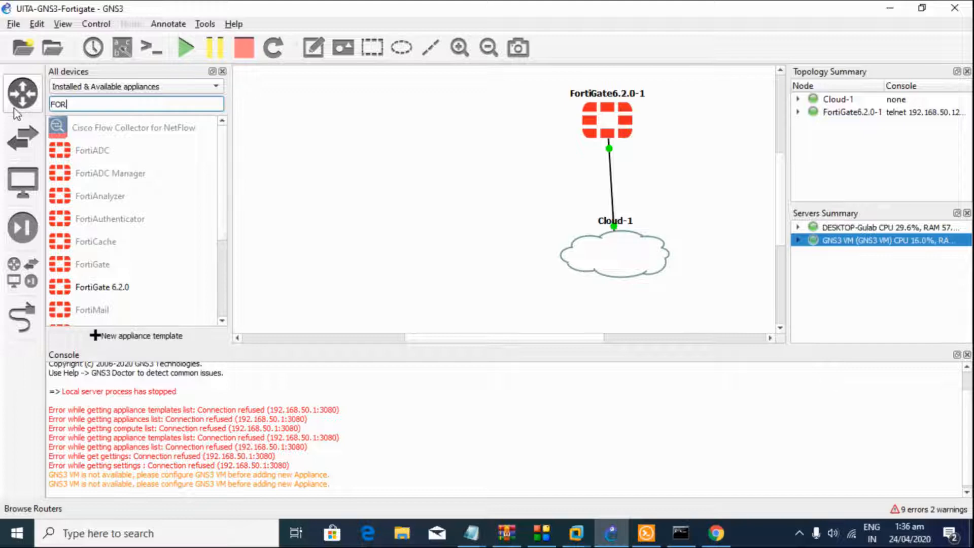
{"action": "left_click_drag", "start_coordinate": [122, 287], "coordinate": [380, 130]}
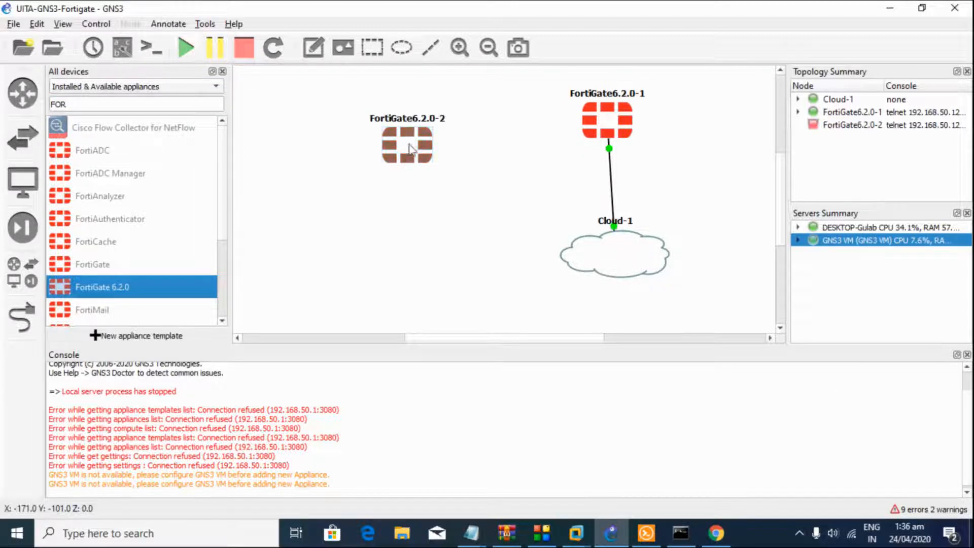
{"action": "left_click", "coordinate": [187, 51]}
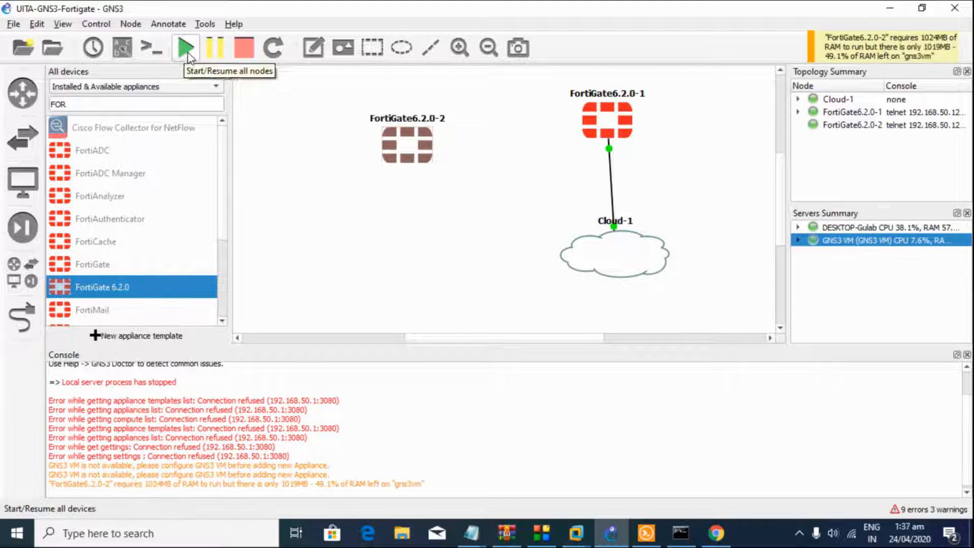
{"action": "left_click_drag", "start_coordinate": [393, 137], "coordinate": [388, 112]}
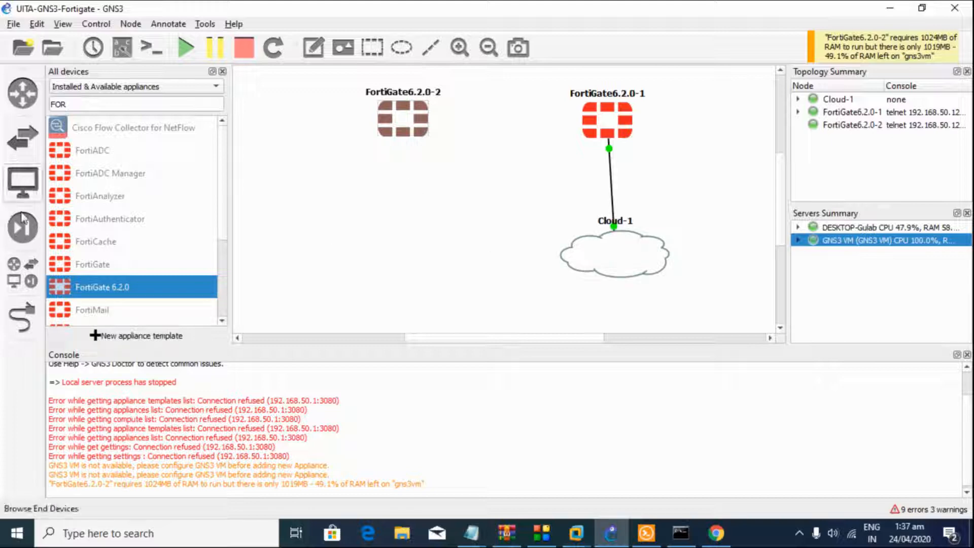
Step: Add a Cloud-2 node and place it beneath FortiGate6.2.0-2
{"action": "double_click", "coordinate": [99, 106]}
{"action": "type", "text": "clou"}
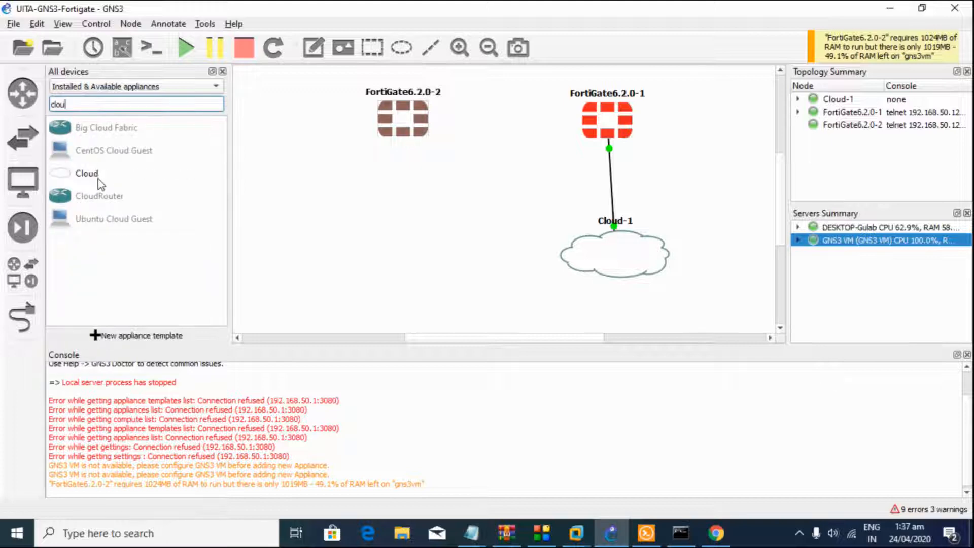
{"action": "left_click_drag", "start_coordinate": [101, 178], "coordinate": [414, 231]}
{"action": "left_click", "coordinate": [460, 284]}
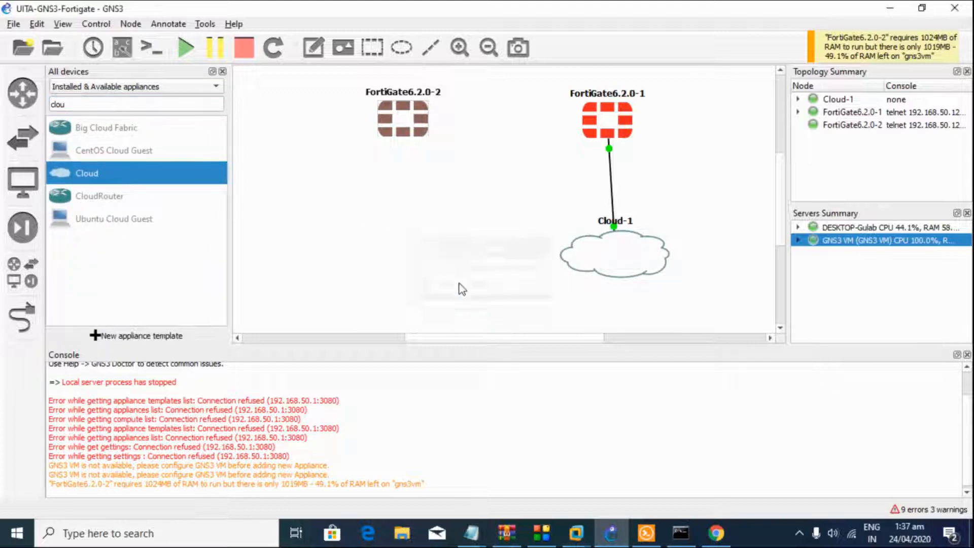
{"action": "left_click_drag", "start_coordinate": [454, 255], "coordinate": [397, 241]}
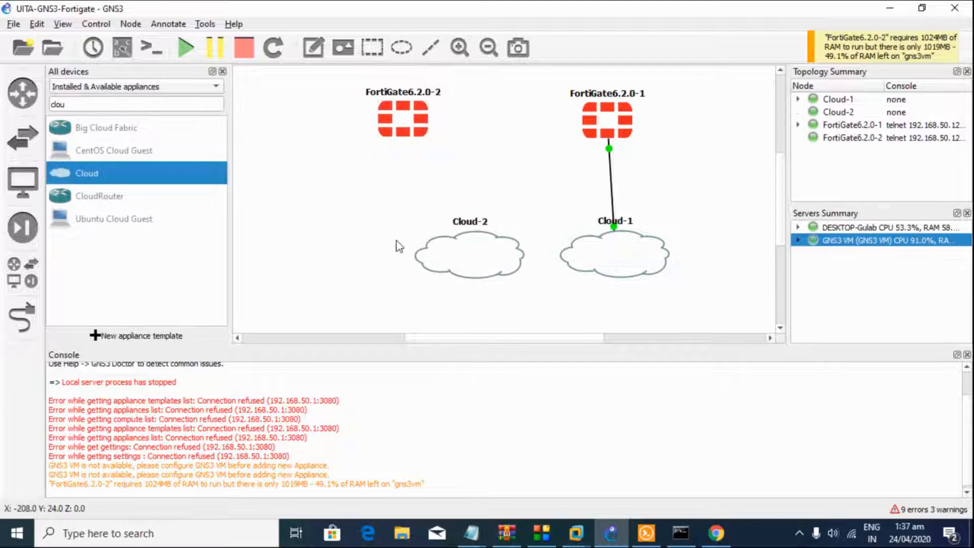
Step: Link FortiGate6.2.0-2's Port1 to Cloud-2's Ethernet interface
{"action": "left_click", "coordinate": [22, 318]}
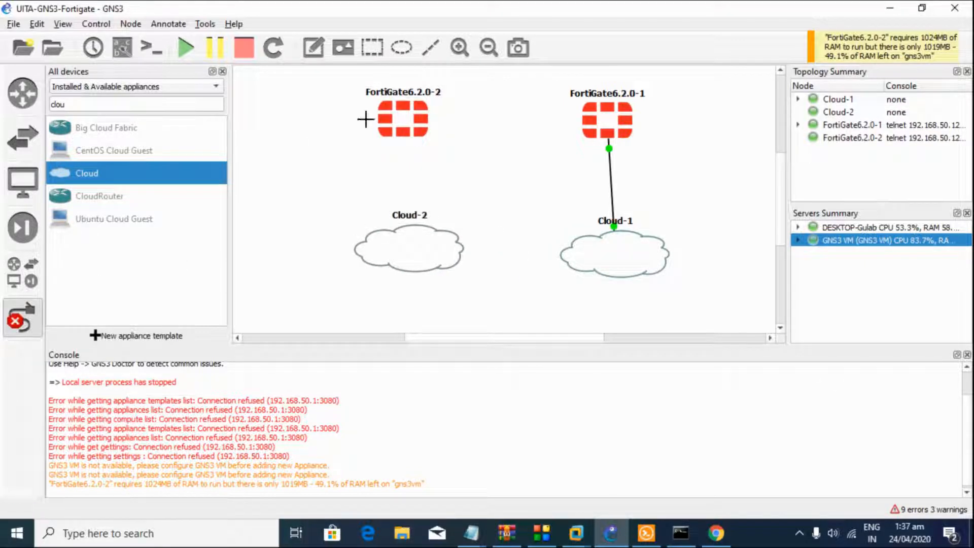
{"action": "left_click", "coordinate": [400, 124]}
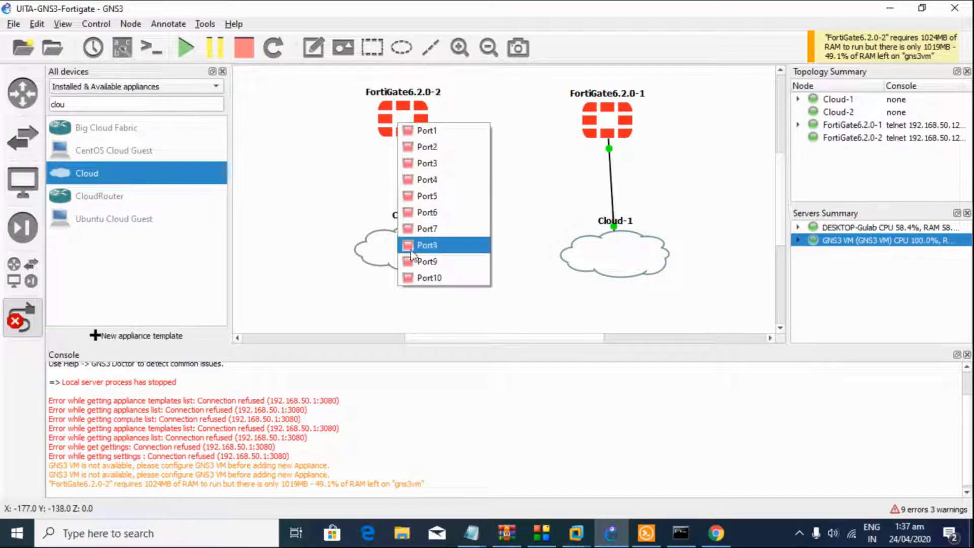
{"action": "left_click", "coordinate": [428, 133]}
{"action": "left_click", "coordinate": [406, 246]}
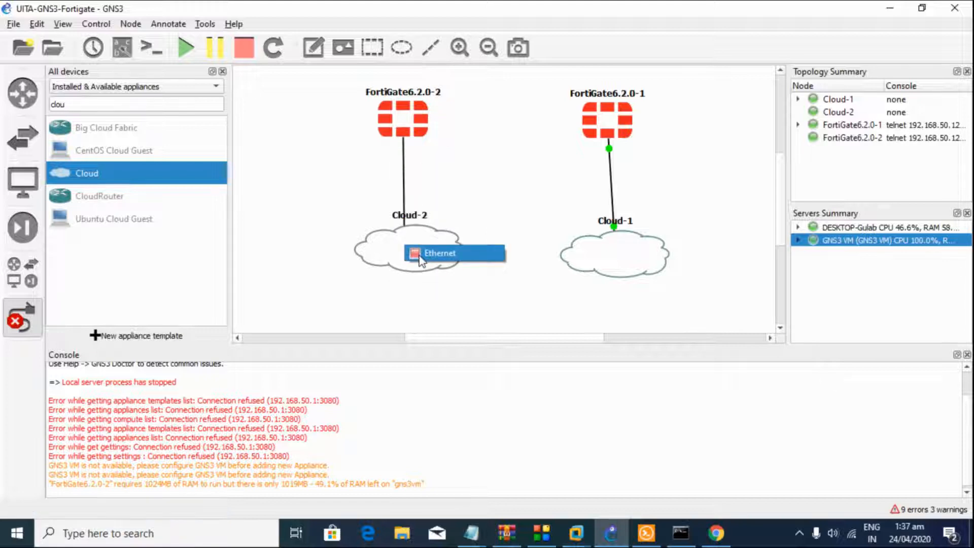
{"action": "left_click", "coordinate": [419, 257]}
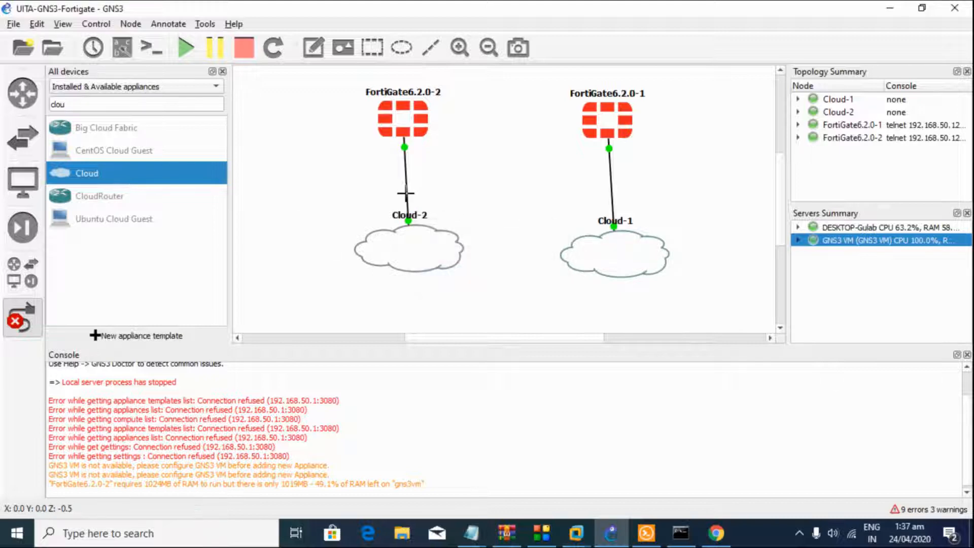
Step: Delete the FortiGate6.2.0-2–Cloud-2 link and turn off the link tool
{"action": "right_click", "coordinate": [406, 193]}
{"action": "left_click", "coordinate": [424, 250]}
{"action": "left_click", "coordinate": [20, 318]}
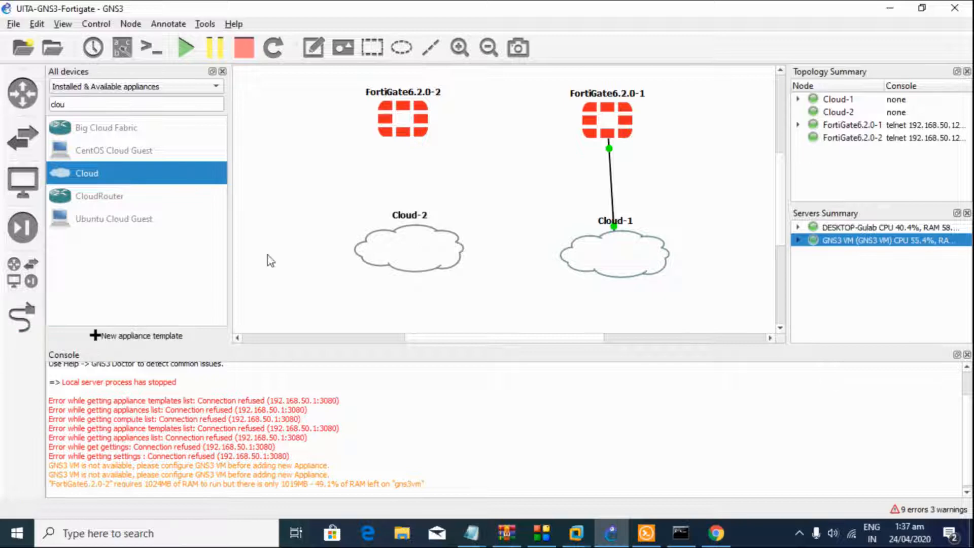
Step: Add the VMware Network Adapter VMnet8 interface to Cloud-2, showing special Ethernet interfaces
{"action": "right_click", "coordinate": [425, 249]}
{"action": "left_click", "coordinate": [438, 250]}
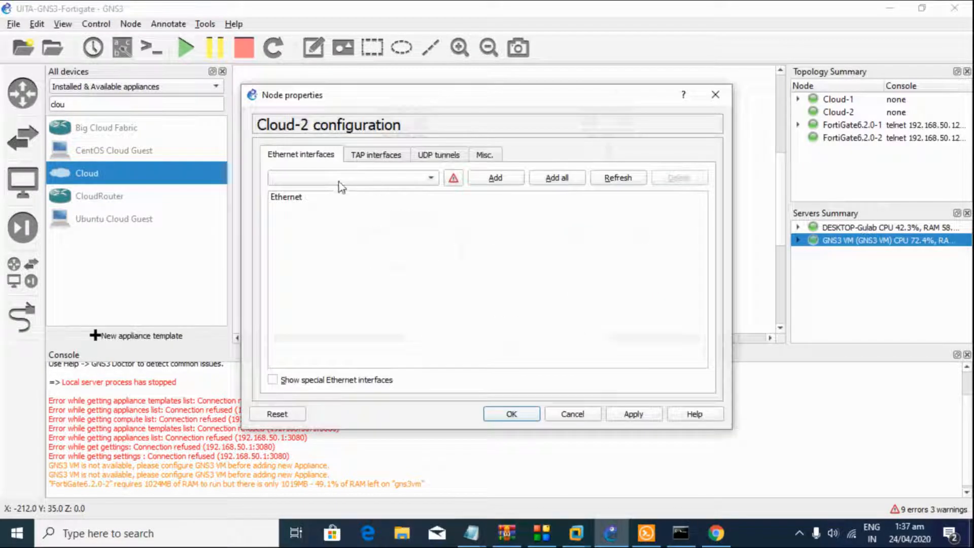
{"action": "left_click", "coordinate": [325, 380]}
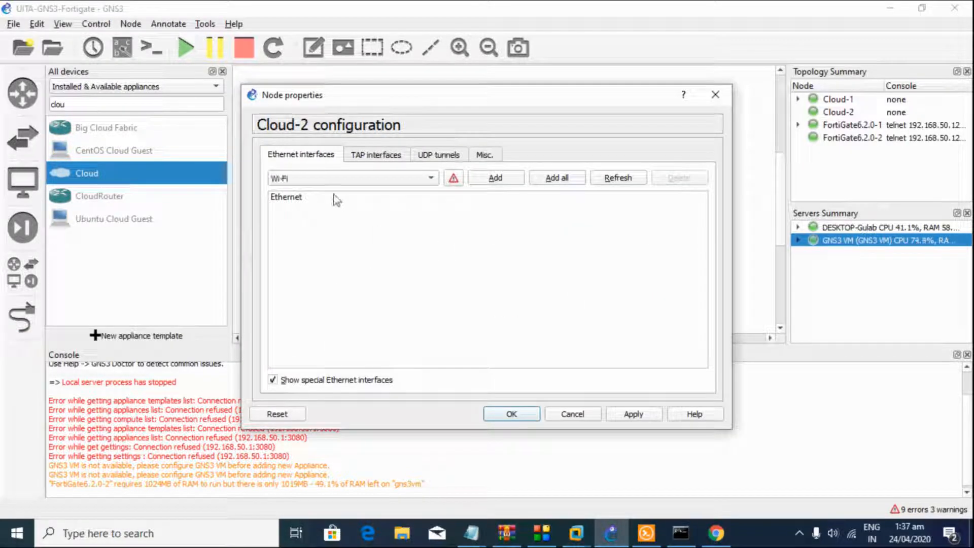
{"action": "left_click", "coordinate": [337, 178]}
{"action": "left_click", "coordinate": [319, 207]}
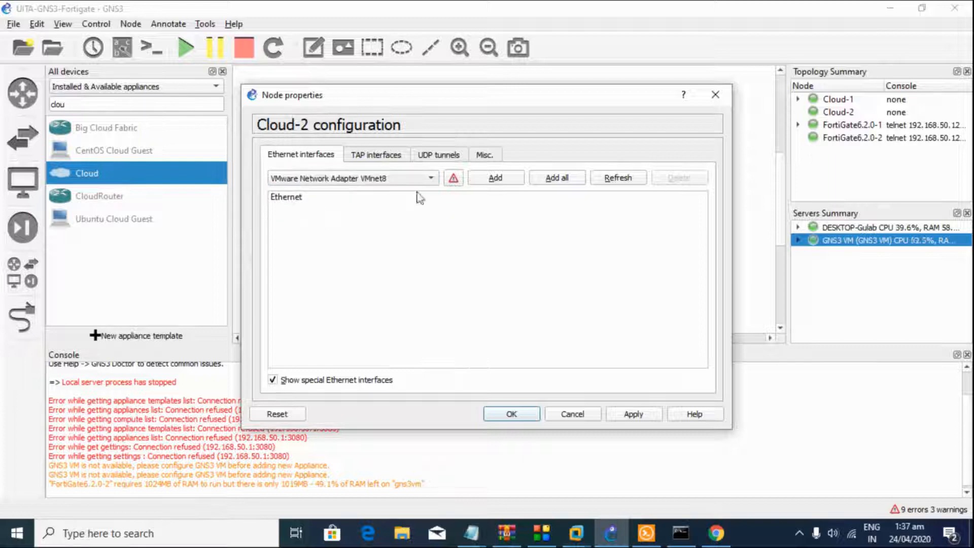
{"action": "left_click", "coordinate": [513, 182]}
{"action": "left_click", "coordinate": [531, 413]}
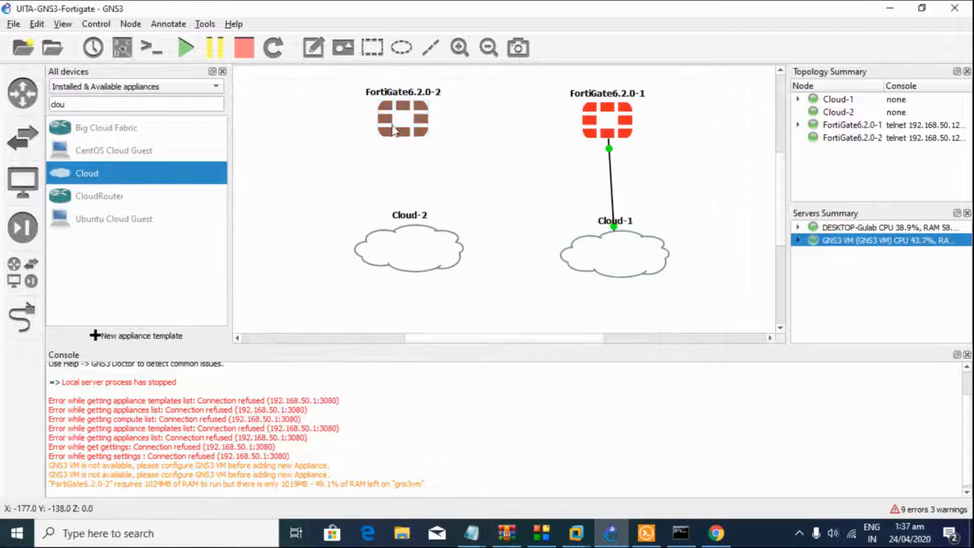
Step: Link FortiGate6.2.0-2's Port1 to Cloud-2's VMnet8 interface
{"action": "left_click", "coordinate": [22, 317]}
{"action": "left_click", "coordinate": [406, 120]}
{"action": "left_click", "coordinate": [421, 131]}
{"action": "left_click", "coordinate": [412, 252]}
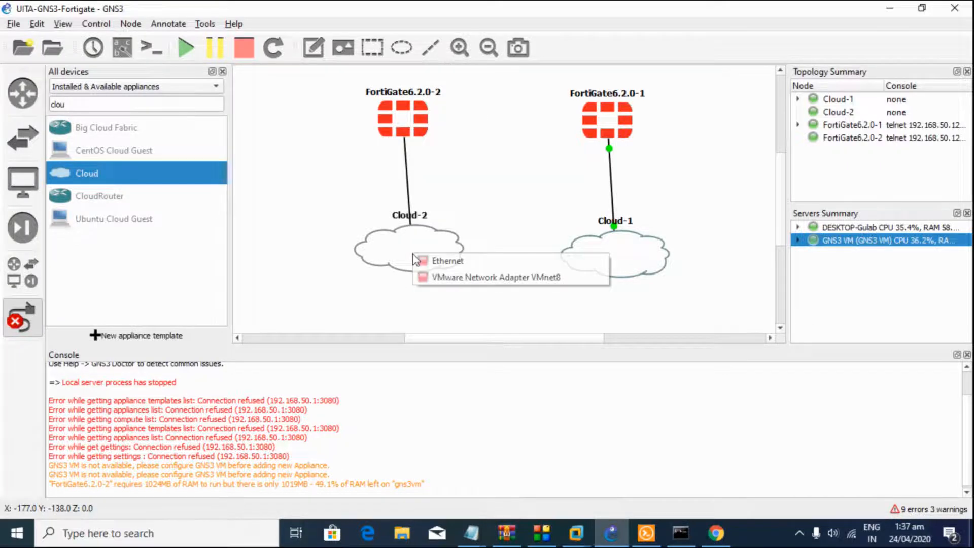
{"action": "left_click", "coordinate": [458, 278]}
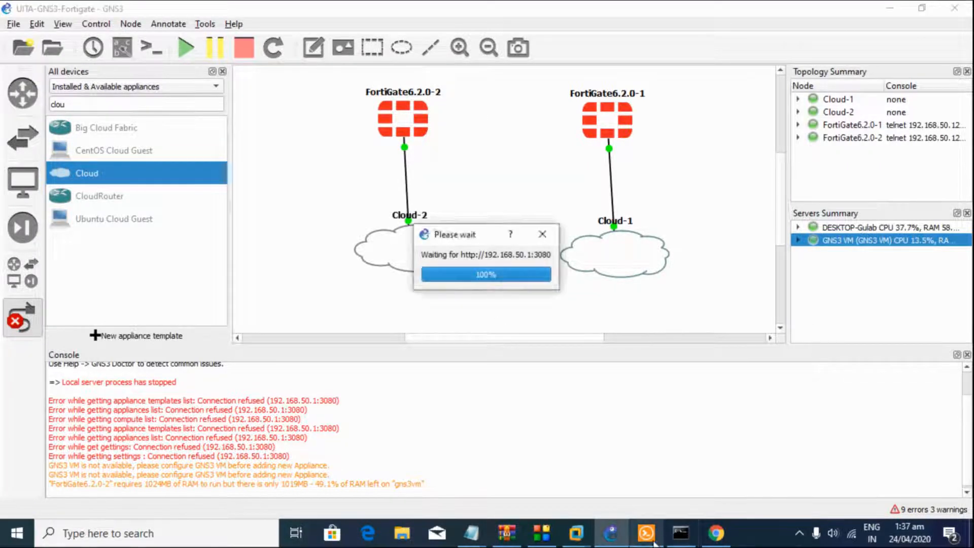
{"action": "left_click", "coordinate": [646, 533]}
{"action": "left_click", "coordinate": [796, 60]}
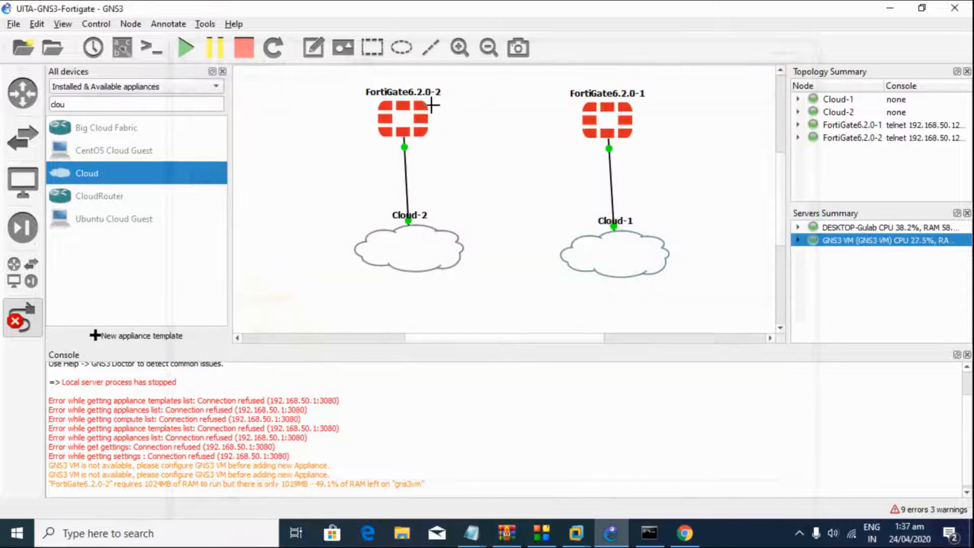
{"action": "left_click", "coordinate": [26, 310]}
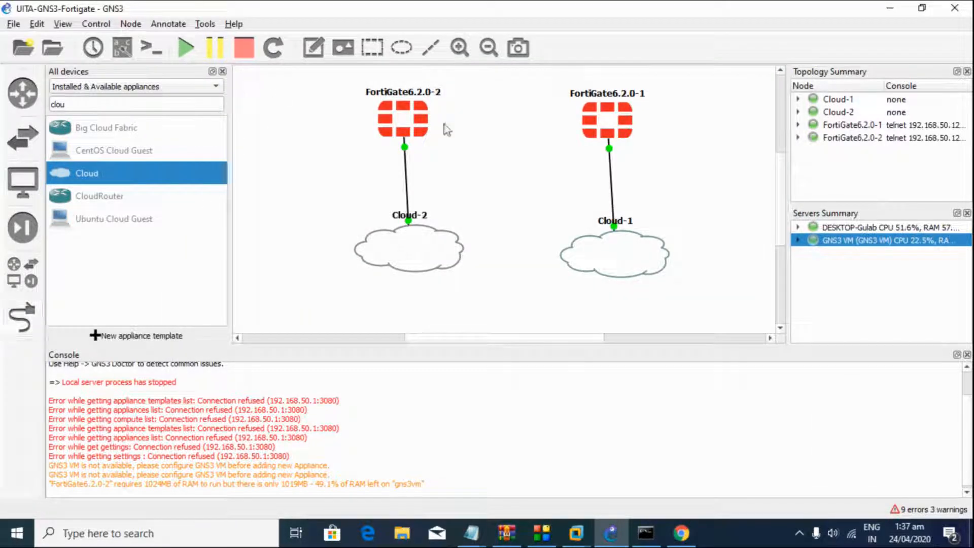
Step: Start FortiGate6.2.0-2, watch its boot console, then minimize the Solar-PuTTY window
{"action": "right_click", "coordinate": [397, 116]}
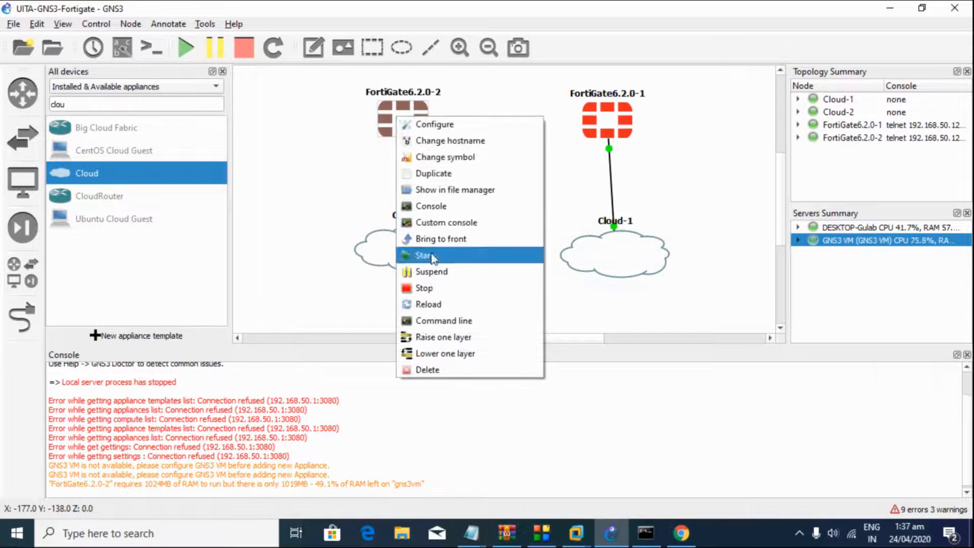
{"action": "left_click", "coordinate": [432, 210]}
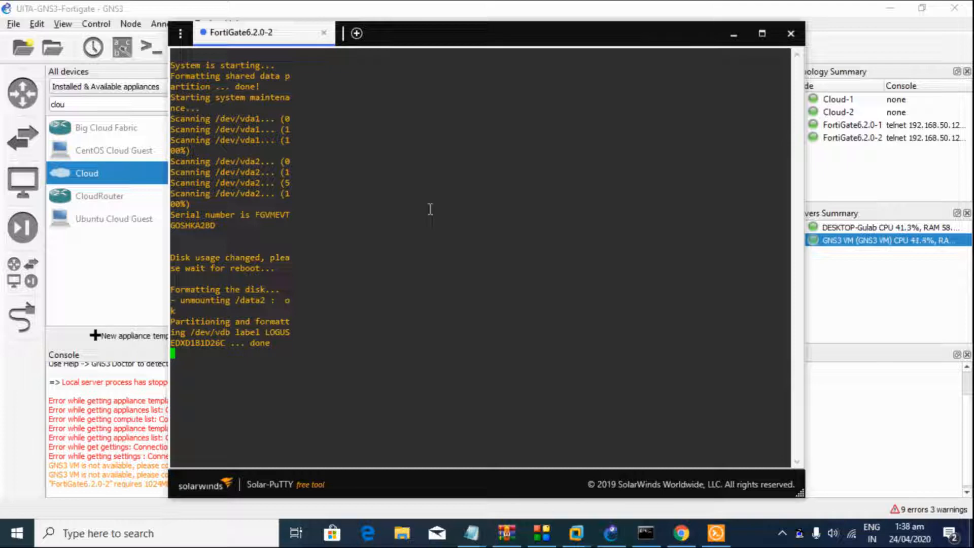
{"action": "left_click", "coordinate": [733, 34]}
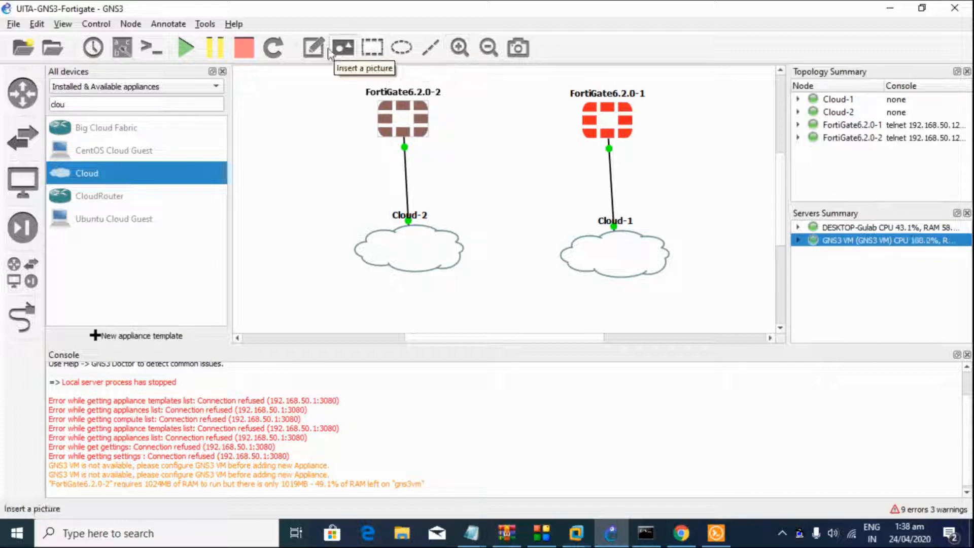
Step: Place a note '192.168.138.11 / Fortigate - 2' beside FortiGate6.2.0-2
{"action": "left_click", "coordinate": [327, 51]}
{"action": "left_click", "coordinate": [312, 131]}
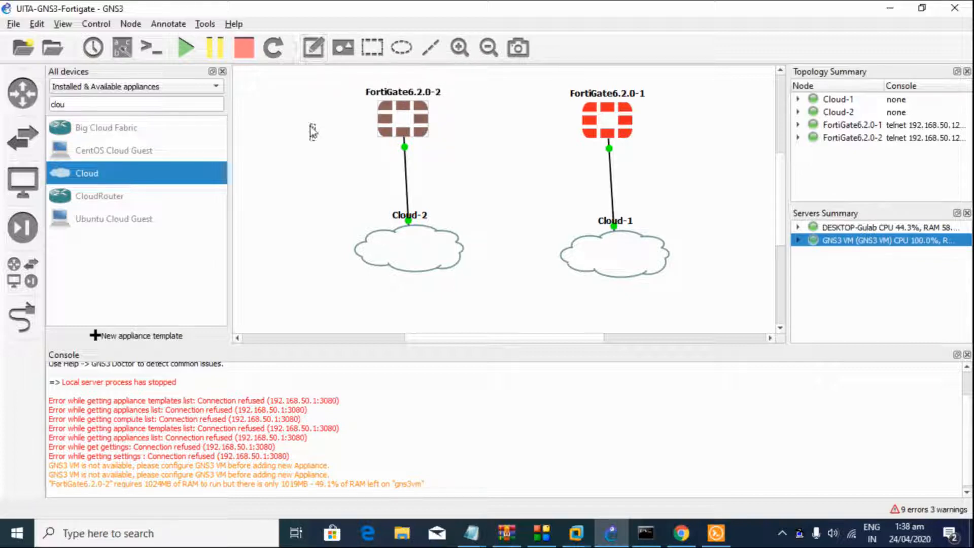
{"action": "type", "text": "192"}
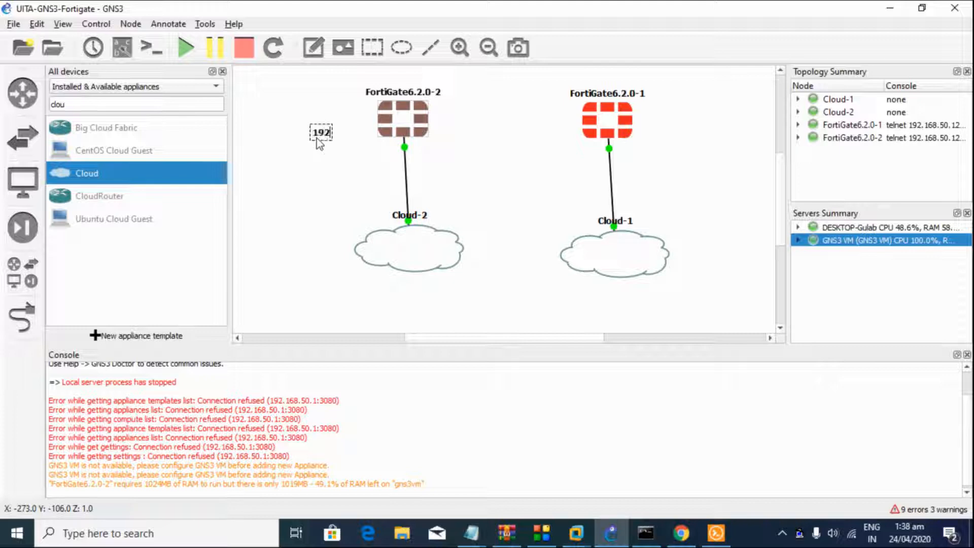
{"action": "type", "text": ".168.138.11"}
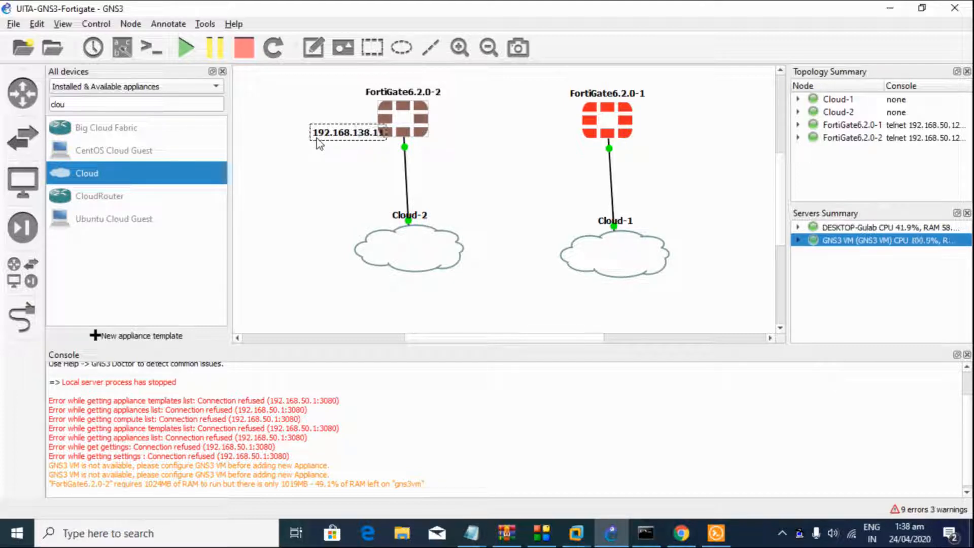
{"action": "key", "text": "Return"}
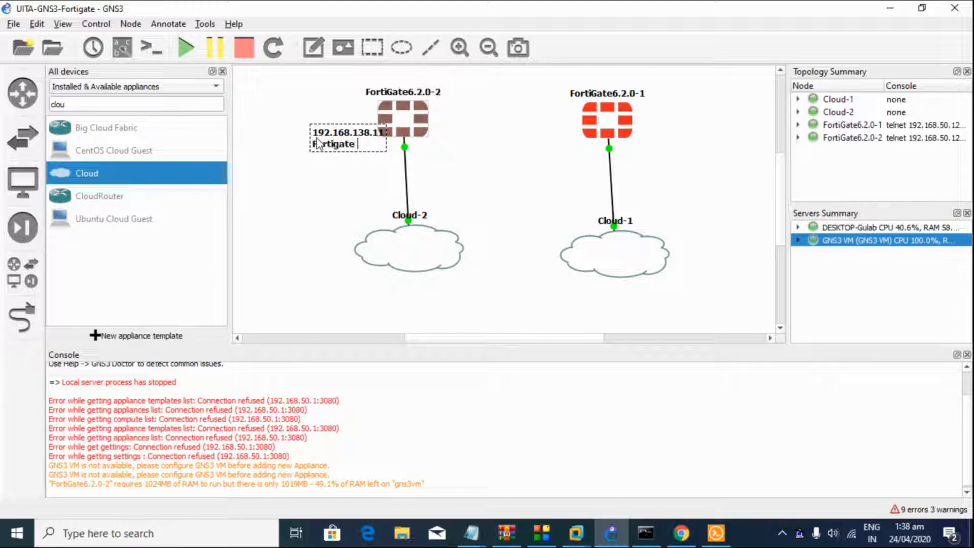
{"action": "left_click", "coordinate": [323, 198]}
{"action": "left_click_drag", "start_coordinate": [356, 146], "coordinate": [337, 130]}
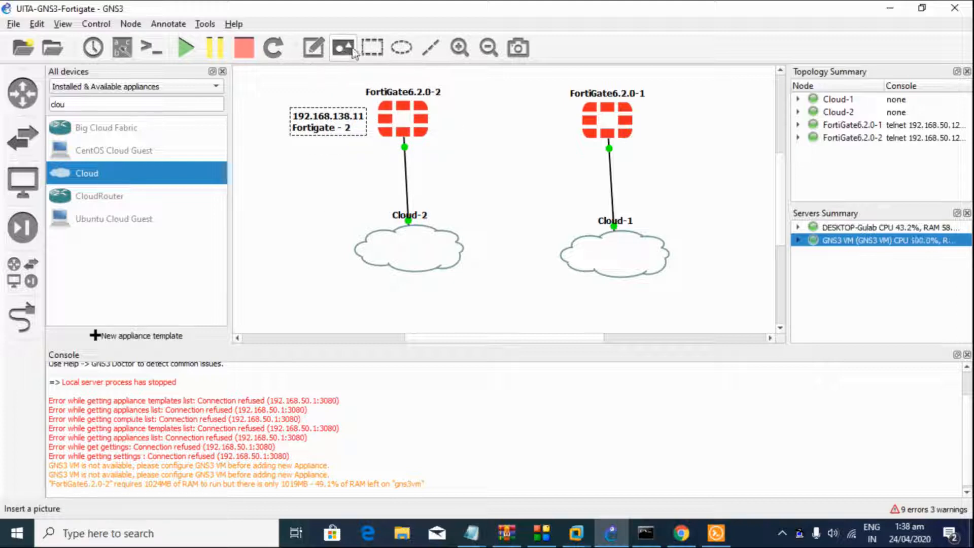
Step: Start a note '192.168.138.10 / Fortigate-' to the right of FortiGate6.2.0-1
{"action": "left_click", "coordinate": [314, 55]}
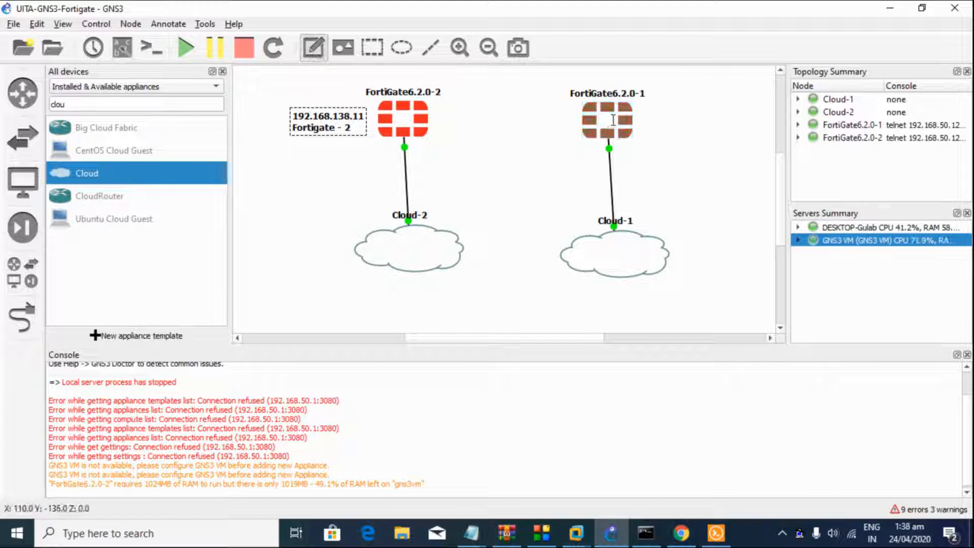
{"action": "left_click", "coordinate": [641, 122]}
{"action": "type", "text": "192"}
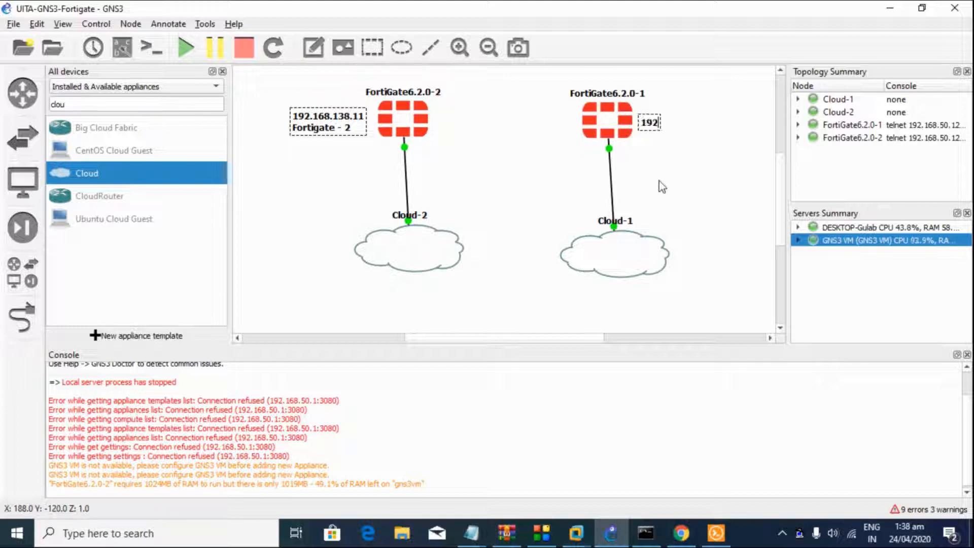
{"action": "type", "text": ".168.138.10"}
{"action": "key", "text": "Return"}
{"action": "type", "text": "Fortigate"}
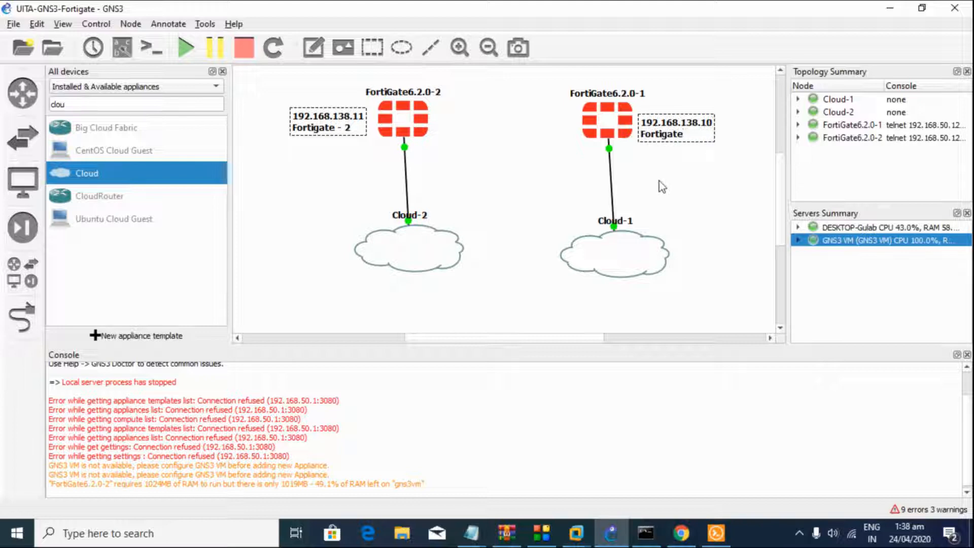
{"action": "type", "text": "-1"}
Step: Finish the Fortigate-1 note and link the two FortiGates Port2 to Port2
{"action": "left_click", "coordinate": [662, 187]}
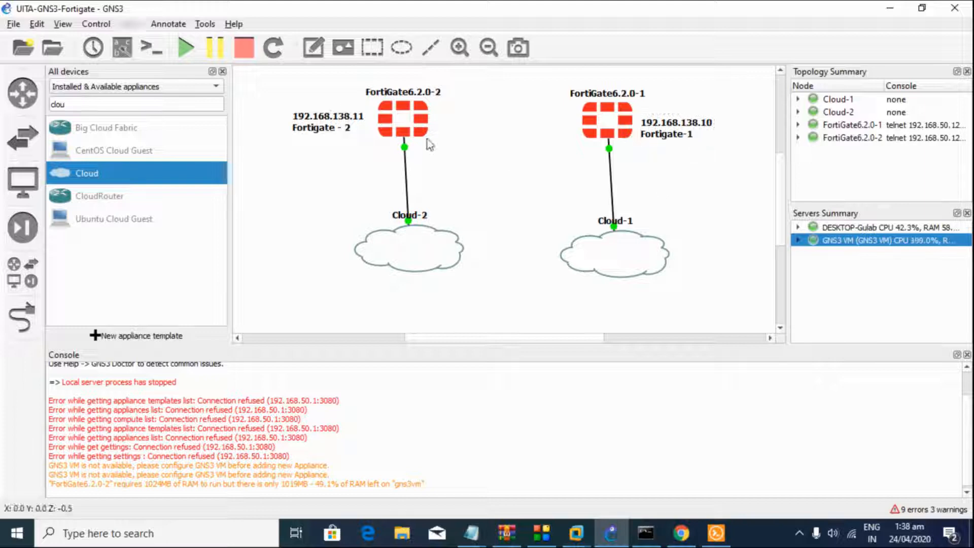
{"action": "left_click", "coordinate": [22, 317]}
{"action": "left_click", "coordinate": [403, 120]}
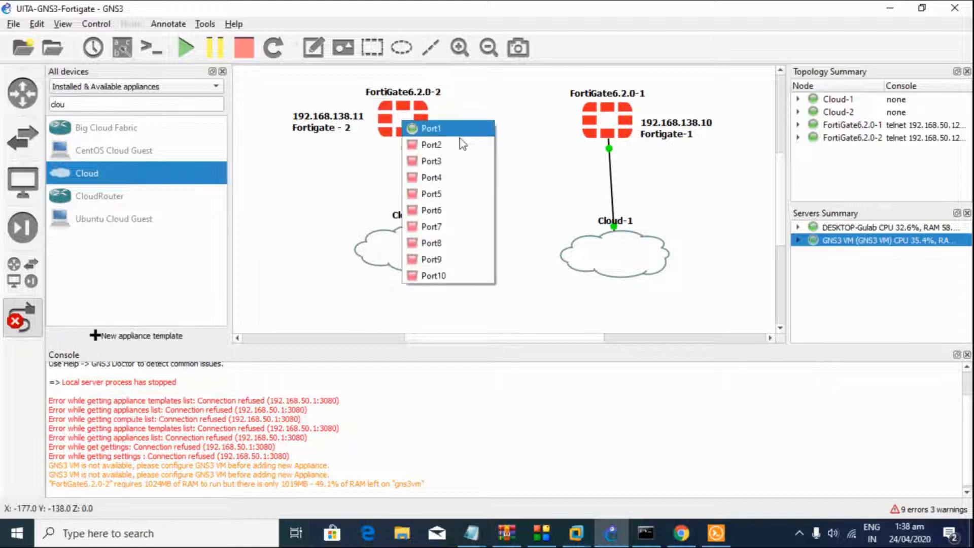
{"action": "left_click", "coordinate": [459, 145]}
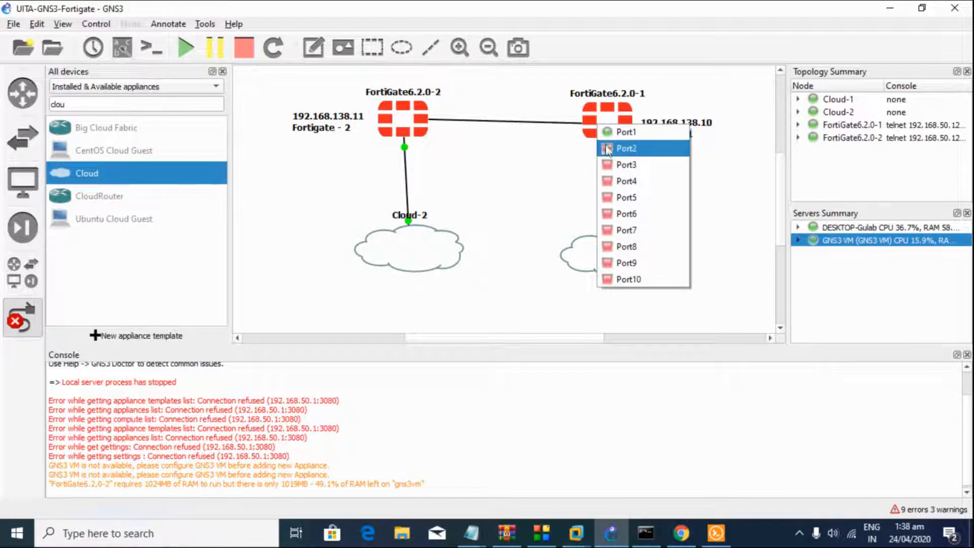
{"action": "left_click", "coordinate": [611, 148]}
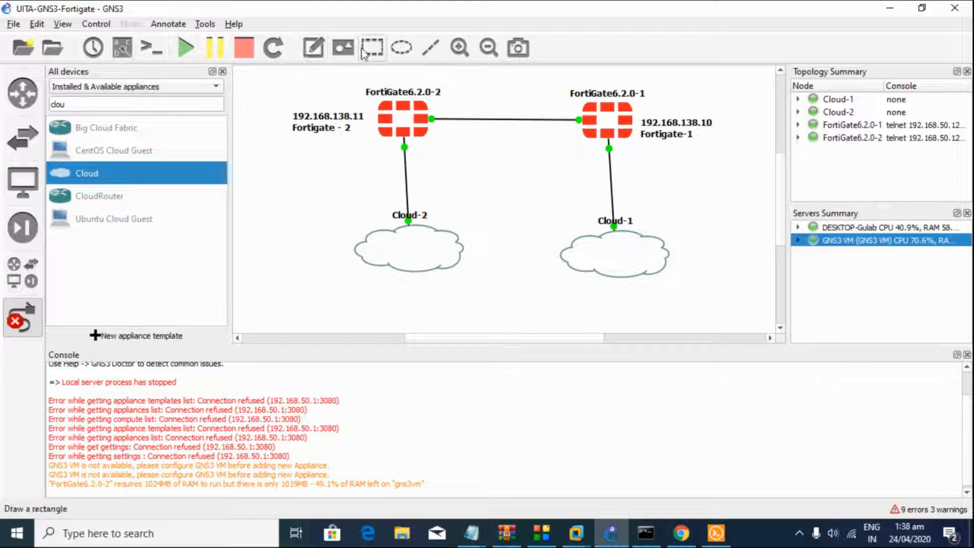
Step: Add a note 'Port - 2 / 172.16.28.20/24' next to the FortiGate-to-FortiGate link
{"action": "left_click", "coordinate": [315, 51]}
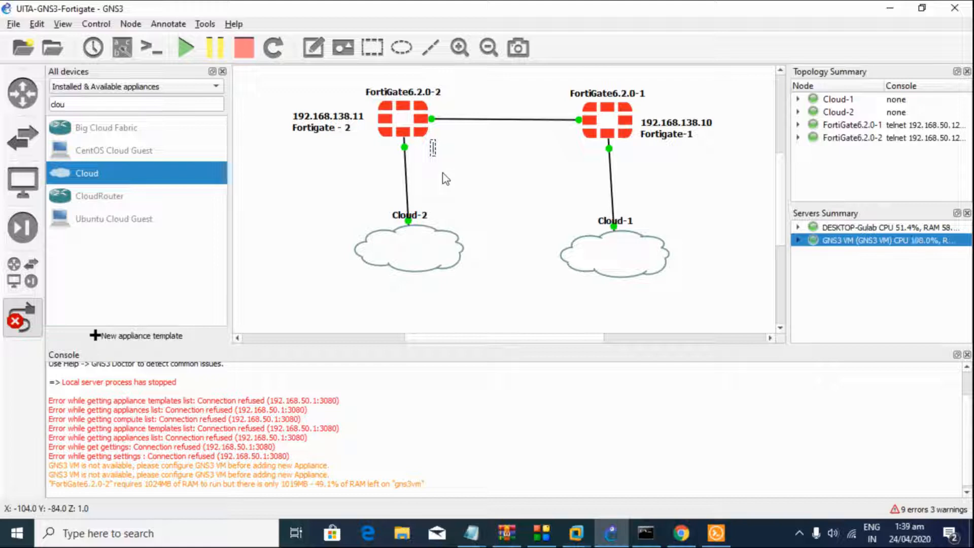
{"action": "type", "text": "Port -"}
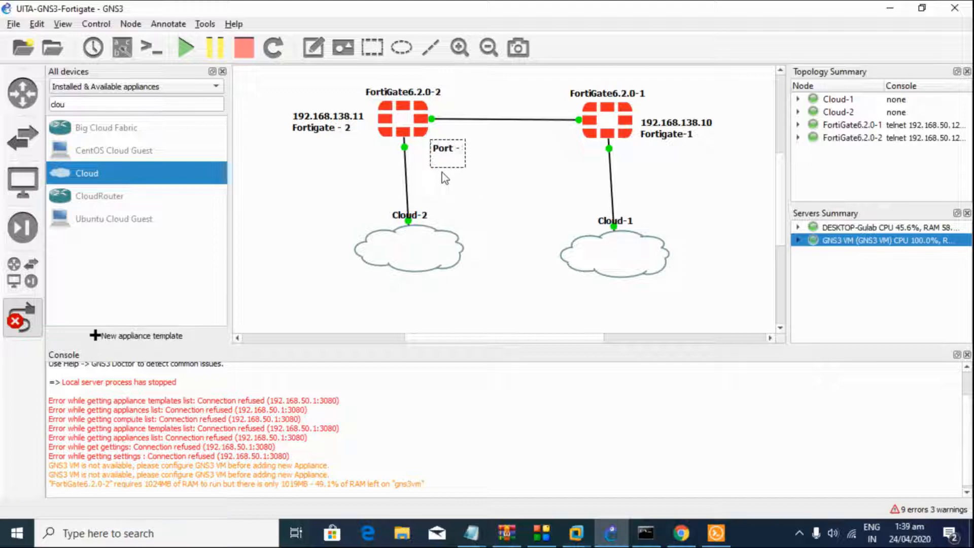
{"action": "key", "text": "BackSpace"}
{"action": "type", "text": "- 2"}
{"action": "key", "text": "Return"}
{"action": "type", "text": "172.168."}
{"action": "key", "text": "BackSpace"}
{"action": "key", "text": "BackSpace"}
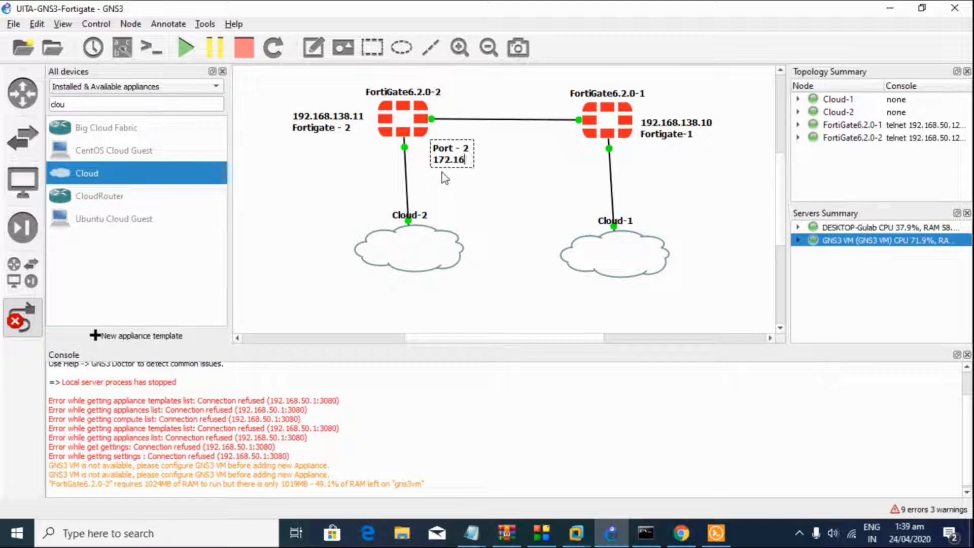
{"action": "type", "text": ".28.20"}
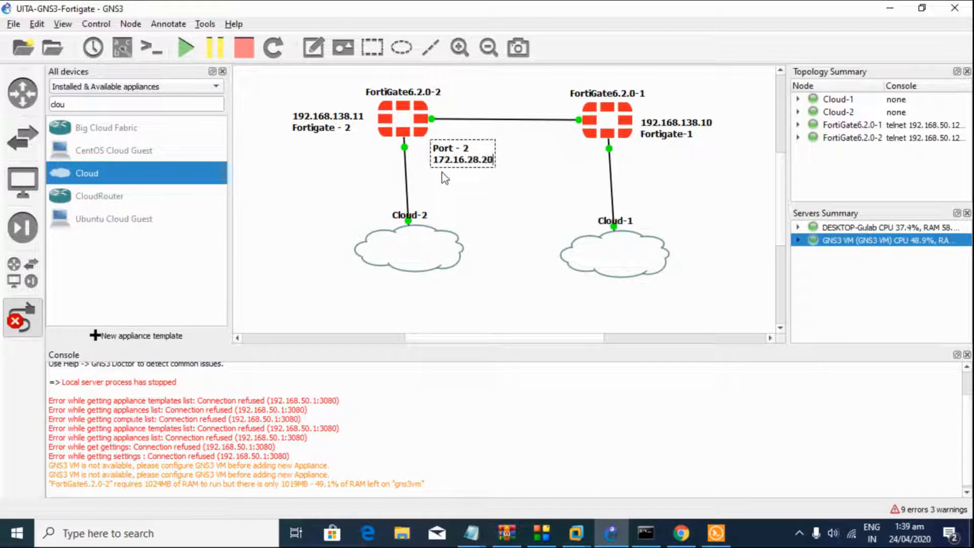
{"action": "type", "text": "/24"}
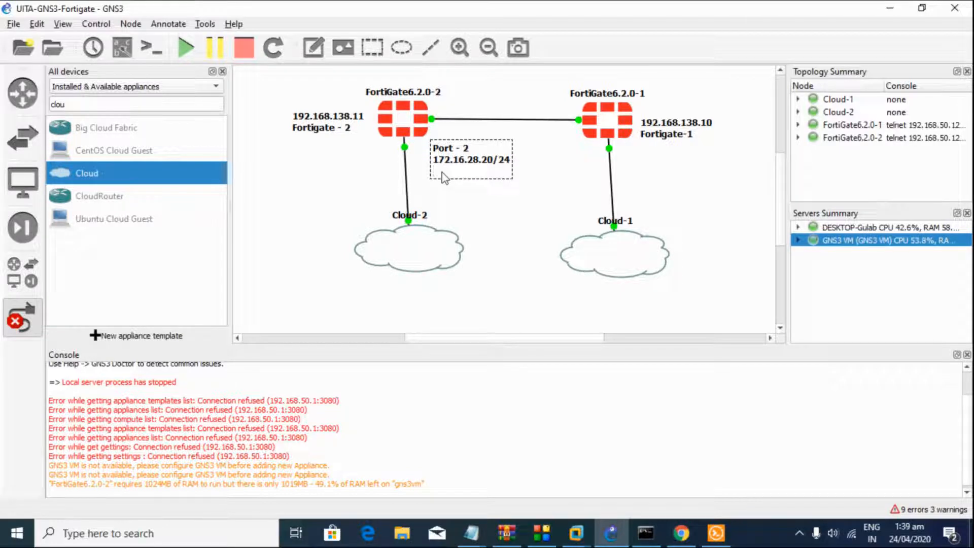
{"action": "left_click", "coordinate": [445, 189]}
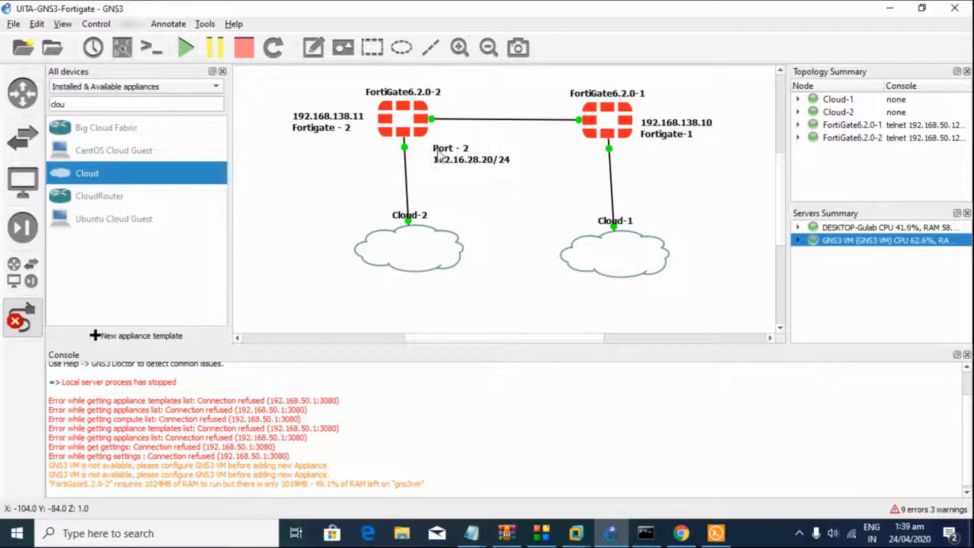
{"action": "left_click_drag", "start_coordinate": [451, 155], "coordinate": [443, 136]}
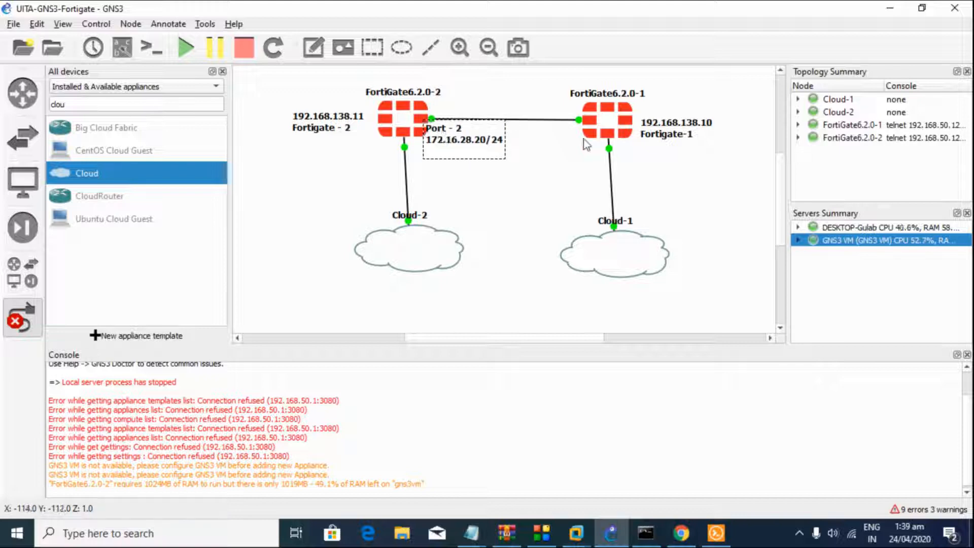
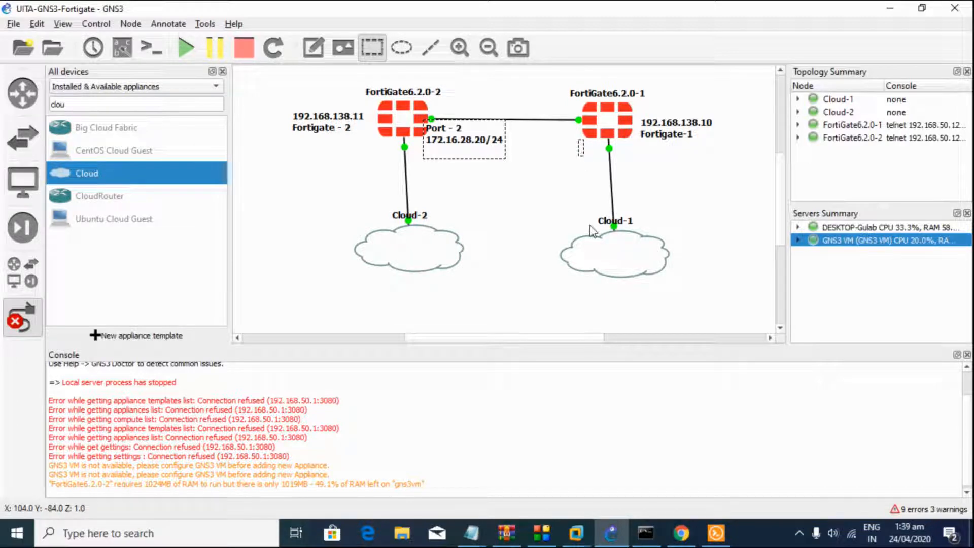
Step: Type the note 'Port - 2 / 172.16.28.10/24' beside FortiGate6.2.0-1
{"action": "type", "text": "Por"}
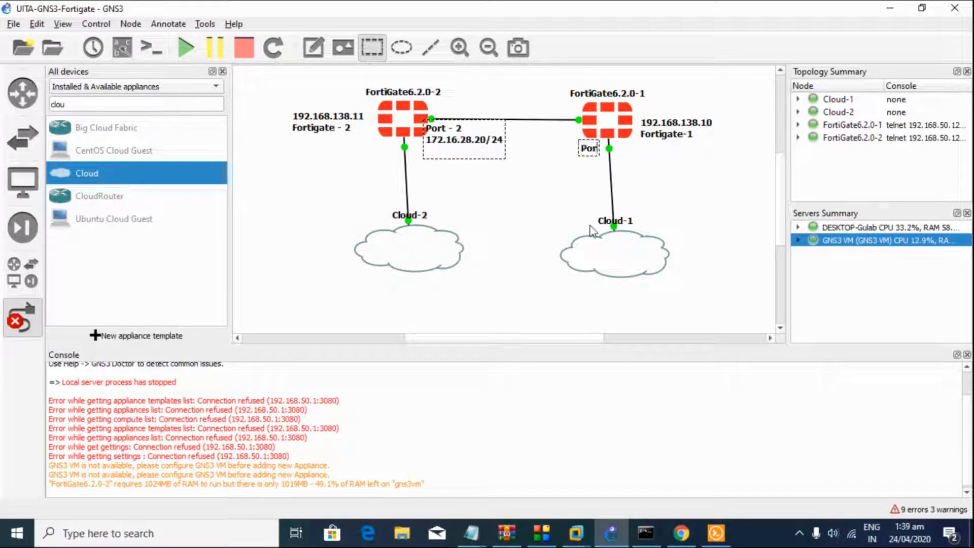
{"action": "type", "text": "t - 2"}
{"action": "key", "text": "Return"}
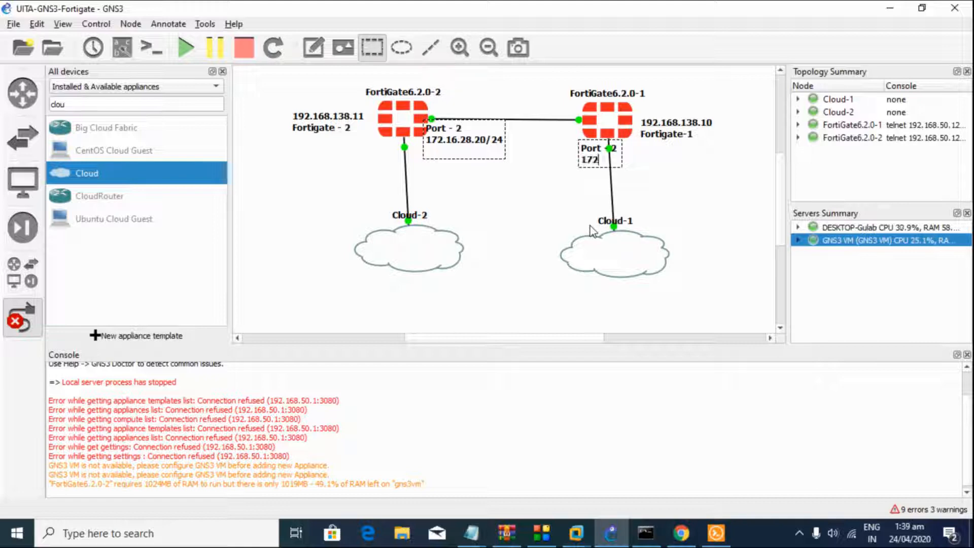
{"action": "type", "text": "172.16.28.10/24"}
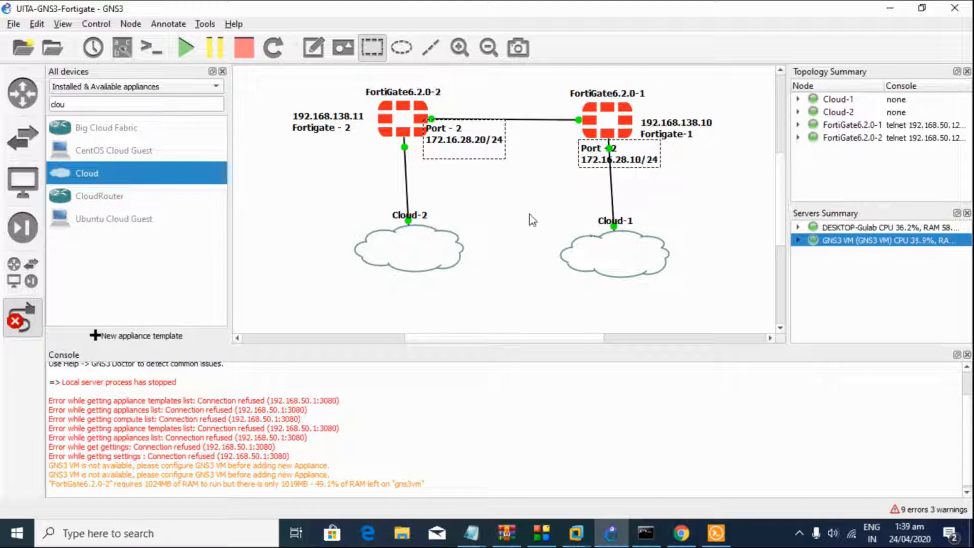
Step: Draw a rectangle over Cloud-1, resize and move it, then delete it
{"action": "left_click_drag", "start_coordinate": [574, 186], "coordinate": [718, 257]}
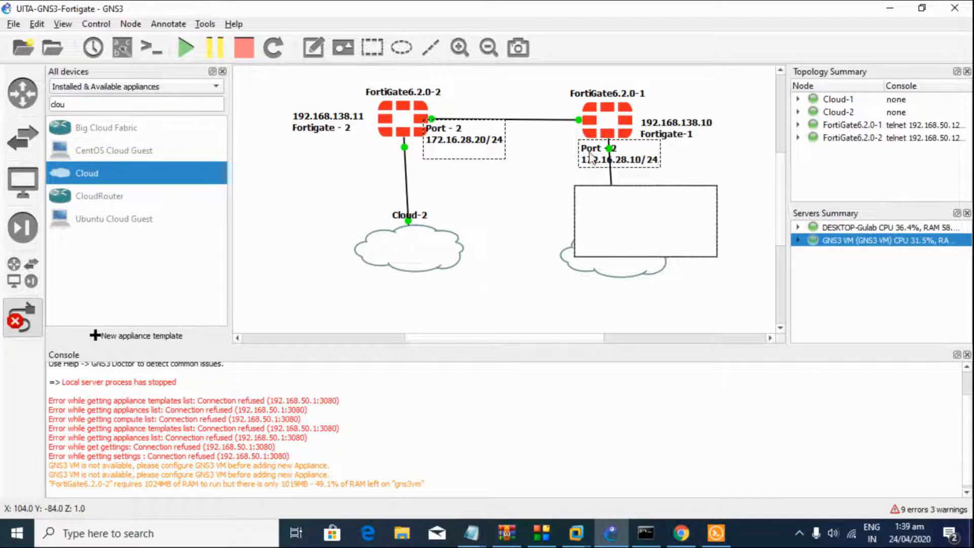
{"action": "left_click", "coordinate": [592, 190]}
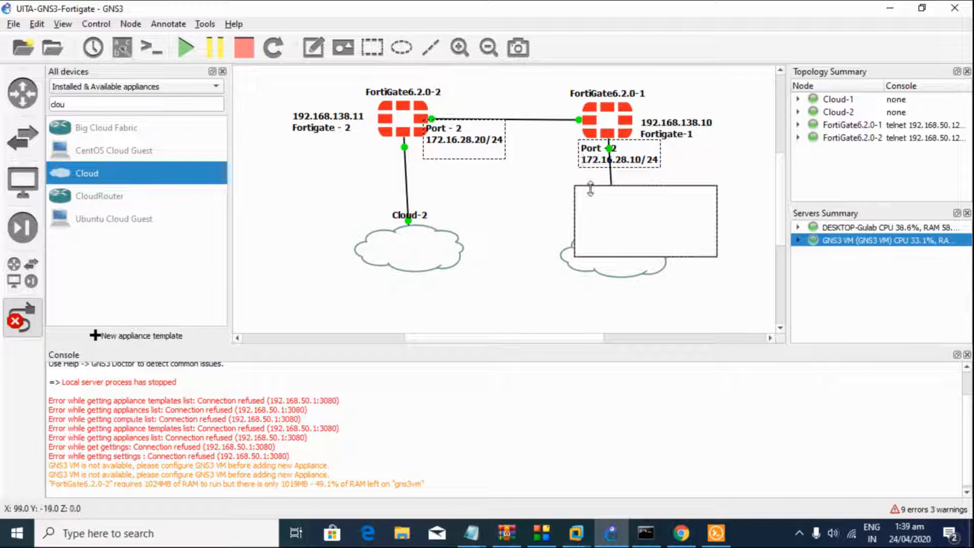
{"action": "left_click", "coordinate": [584, 187]}
{"action": "left_click_drag", "start_coordinate": [583, 187], "coordinate": [583, 206]}
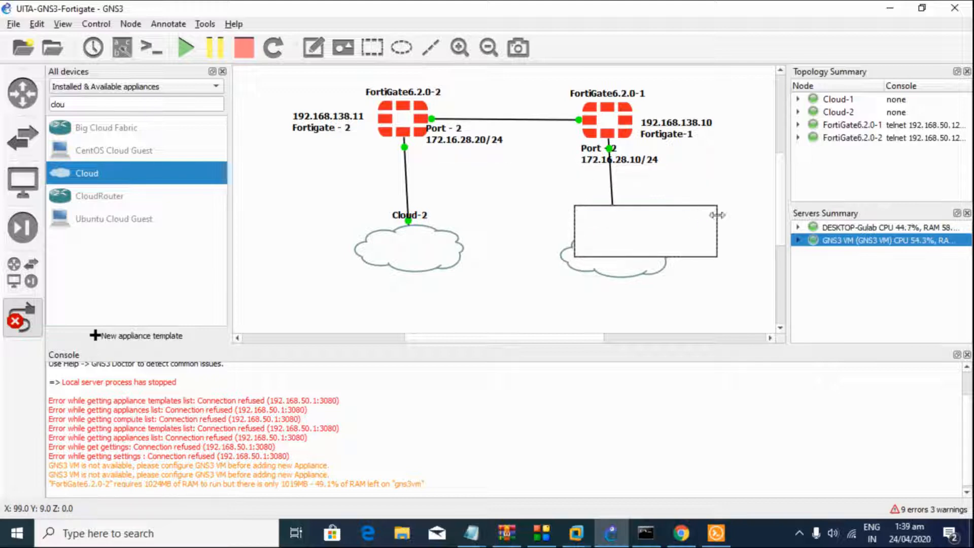
{"action": "left_click_drag", "start_coordinate": [714, 213], "coordinate": [763, 172]}
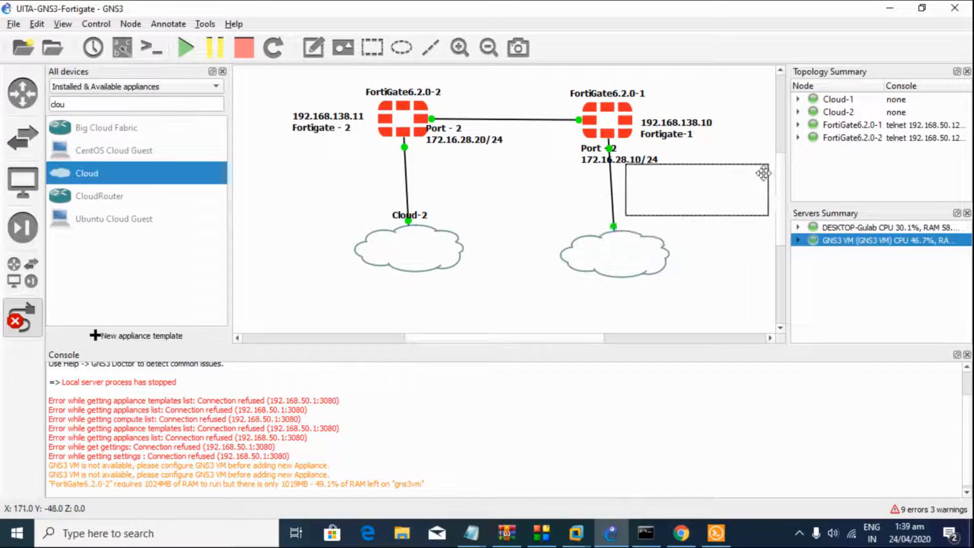
{"action": "right_click", "coordinate": [736, 203]}
{"action": "right_click", "coordinate": [748, 202]}
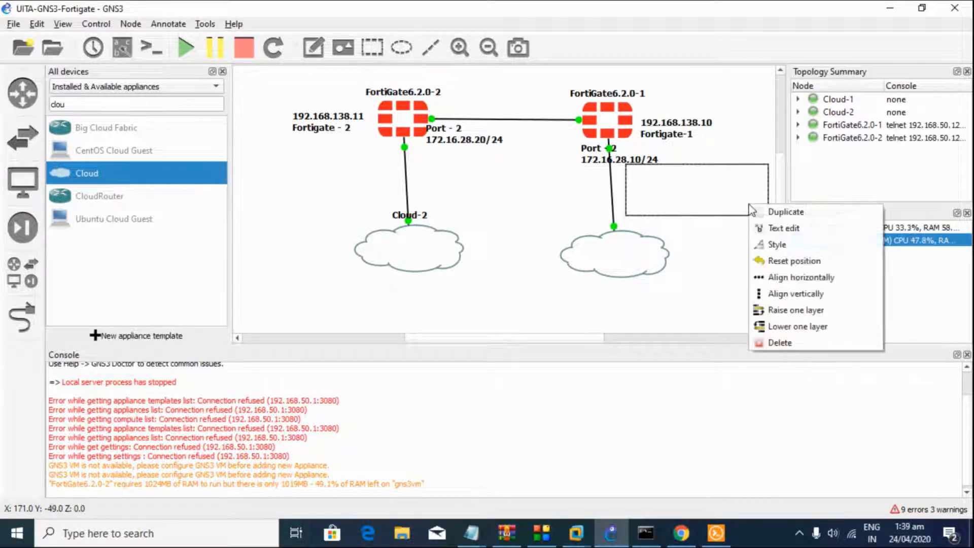
{"action": "left_click", "coordinate": [761, 341]}
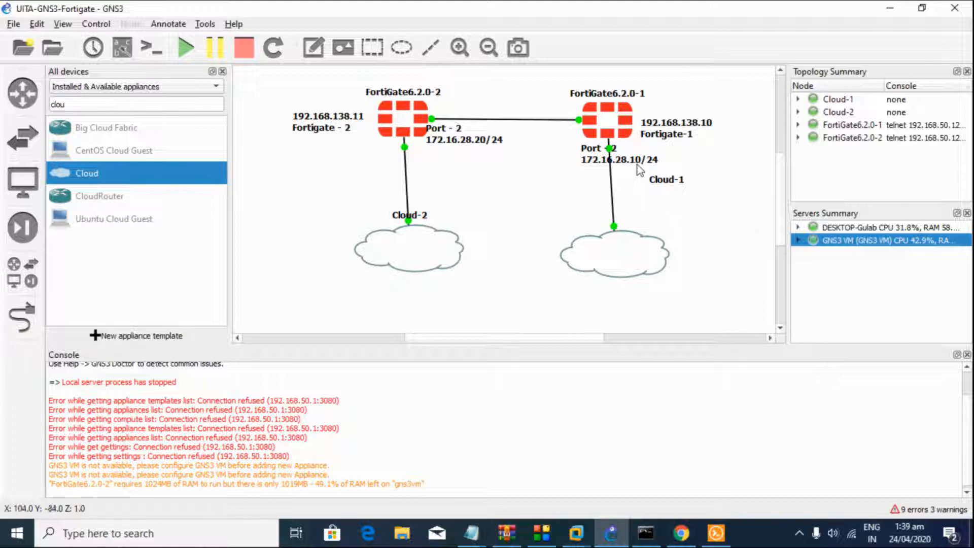
Step: Move the FortiGate-1 port note left beside the link and bring up the FortiGate6.2.0-2 console
{"action": "left_click_drag", "start_coordinate": [640, 167], "coordinate": [584, 157]}
{"action": "left_click", "coordinate": [559, 233]}
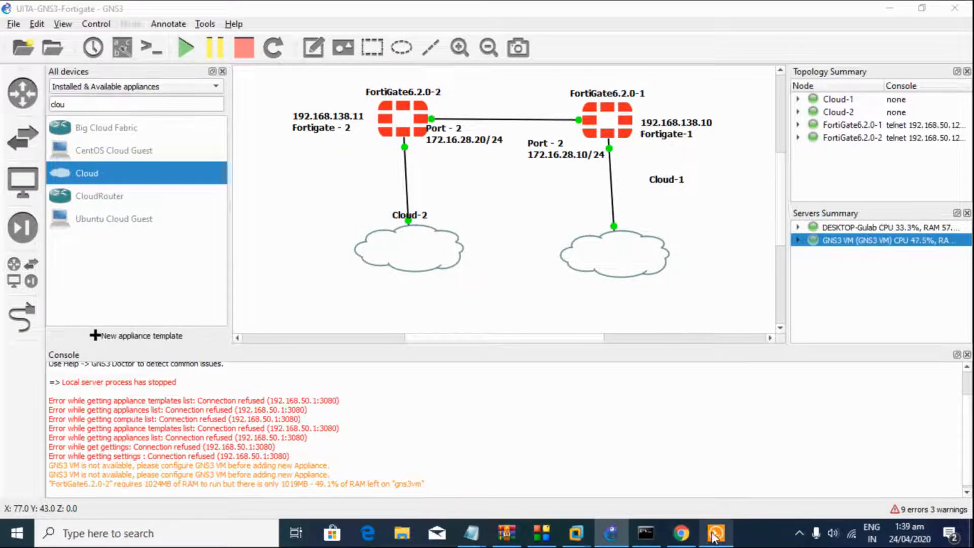
{"action": "left_click", "coordinate": [716, 533]}
Step: Log in to the FortiGate6.2.0-2 console as admin with the account password
{"action": "key", "text": "Return"}
{"action": "key", "text": "Return"}
{"action": "type", "text": "admin"}
{"action": "key", "text": "Return"}
{"action": "key", "text": "Return"}
{"action": "key", "text": "Return"}
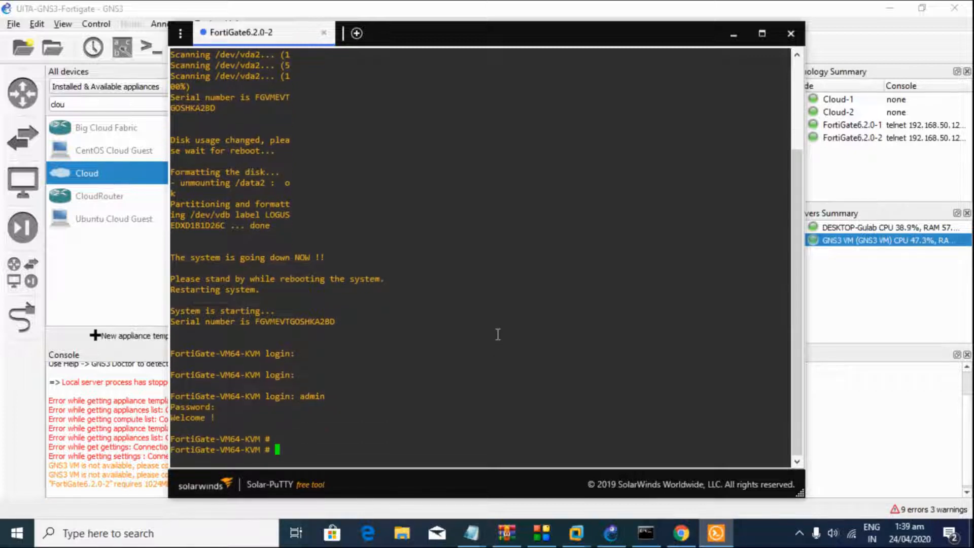
{"action": "type", "text": "confi"}
{"action": "type", "text": "g"}
{"action": "key", "text": "Return"}
Step: Under config system interface, set port1 to static mode with IP 192.168.138.11/24
{"action": "type", "text": "config sysstem interface"}
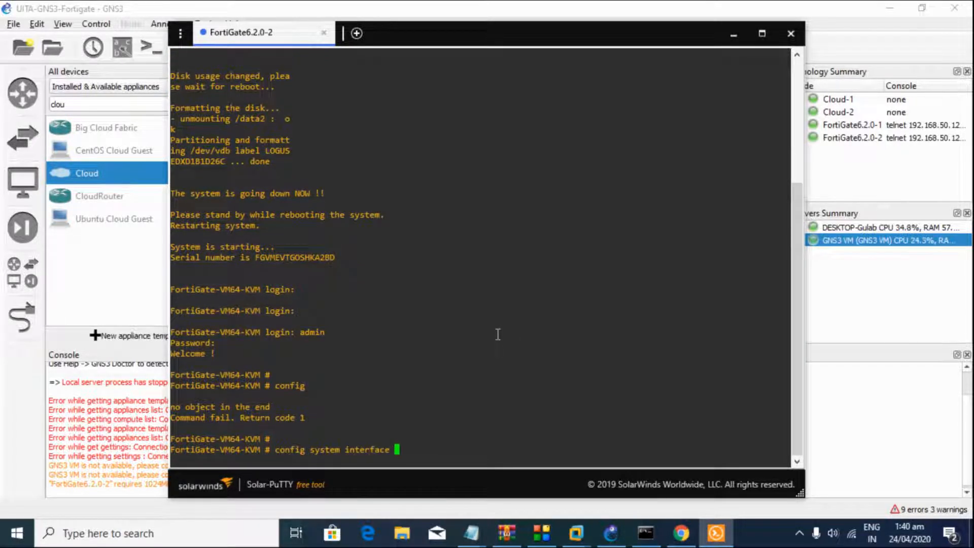
{"action": "key", "text": "Return"}
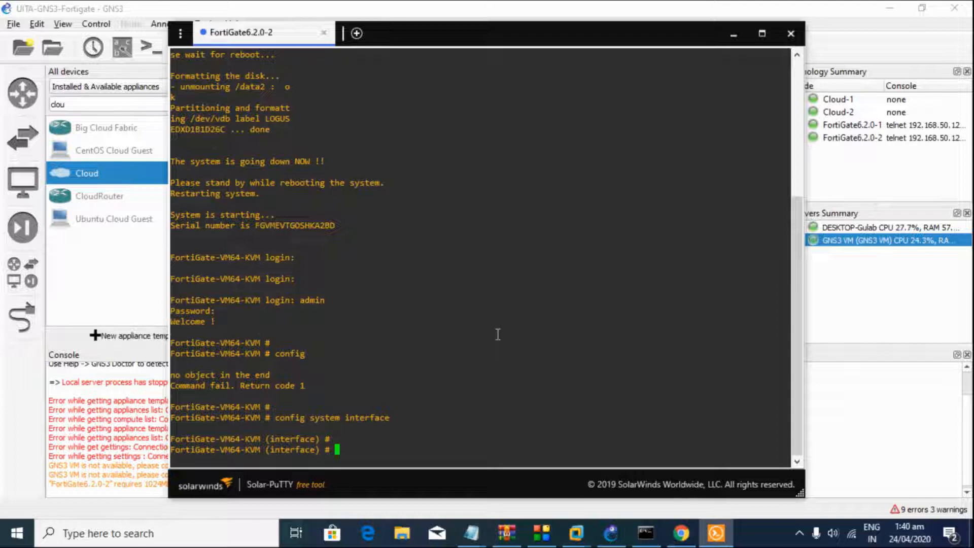
{"action": "type", "text": "edit port1"}
{"action": "key", "text": "Return"}
{"action": "type", "text": "set"}
{"action": "key", "text": "BackSpace"}
{"action": "key", "text": "BackSpace"}
{"action": "key", "text": "BackSpace"}
{"action": "key", "text": "BackSpace"}
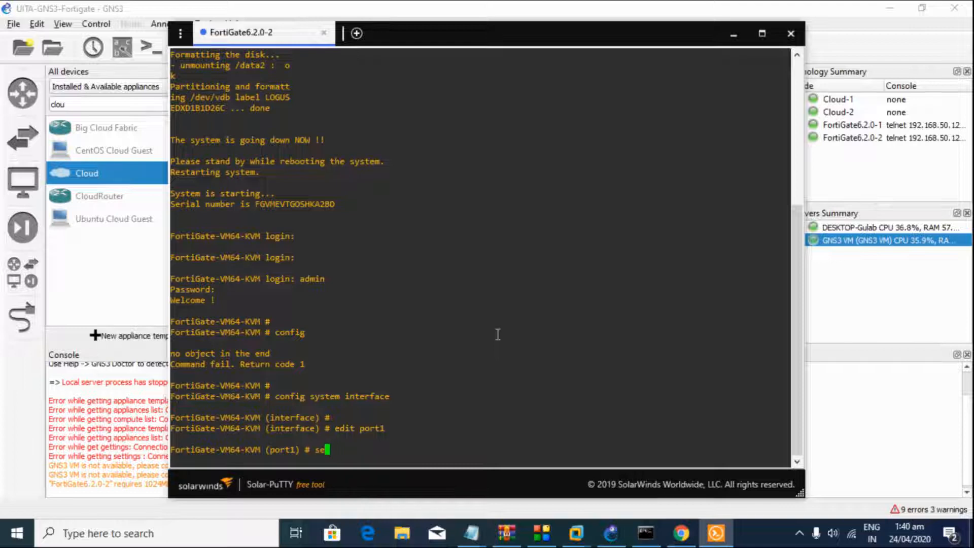
{"action": "type", "text": "set mode static"}
{"action": "key", "text": "Return"}
{"action": "type", "text": "set ip"}
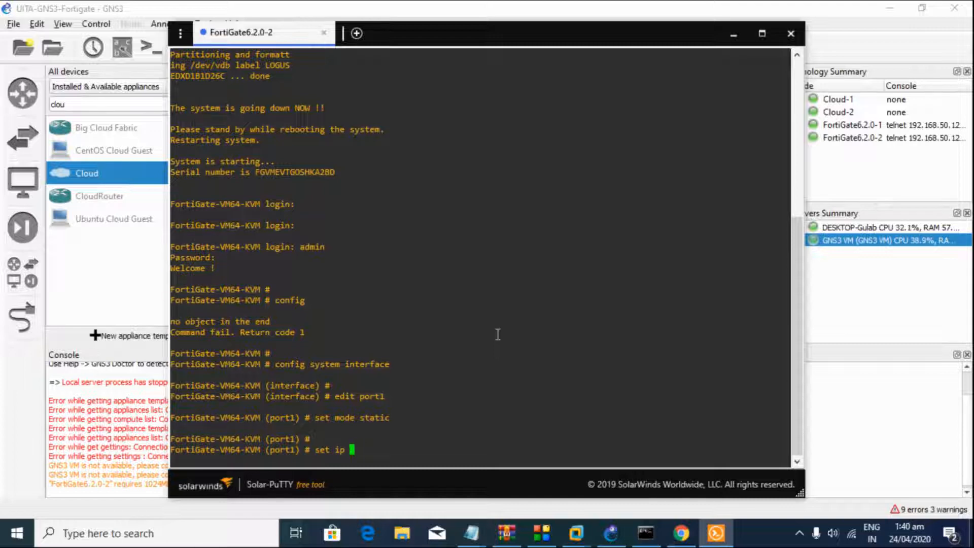
{"action": "type", "text": "192.168.138.11/24"}
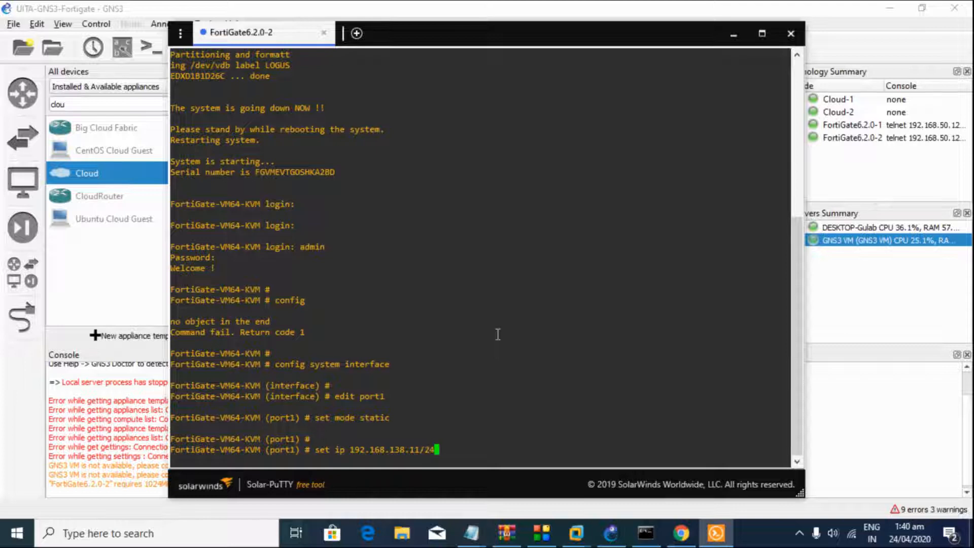
{"action": "key", "text": "Return"}
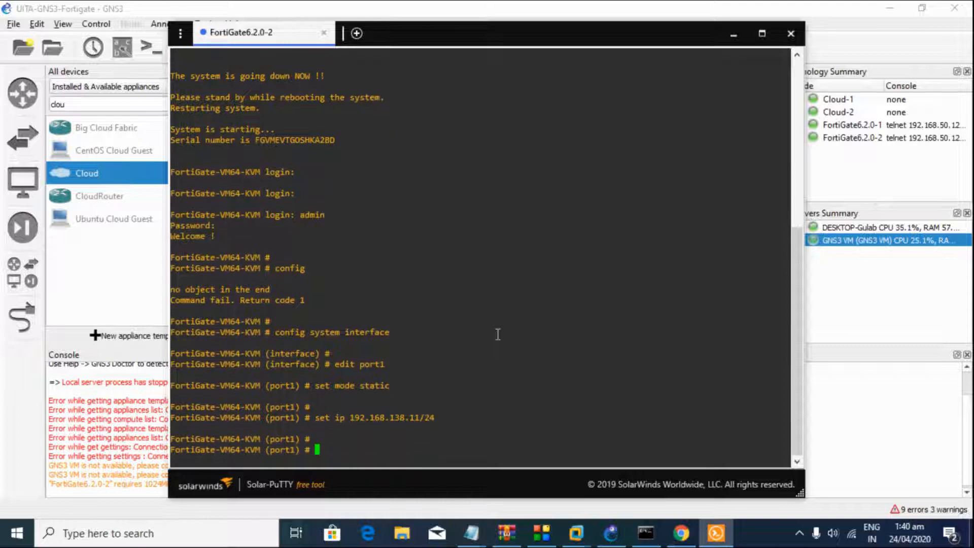
{"action": "key", "text": "Return"}
{"action": "key", "text": "Return"}
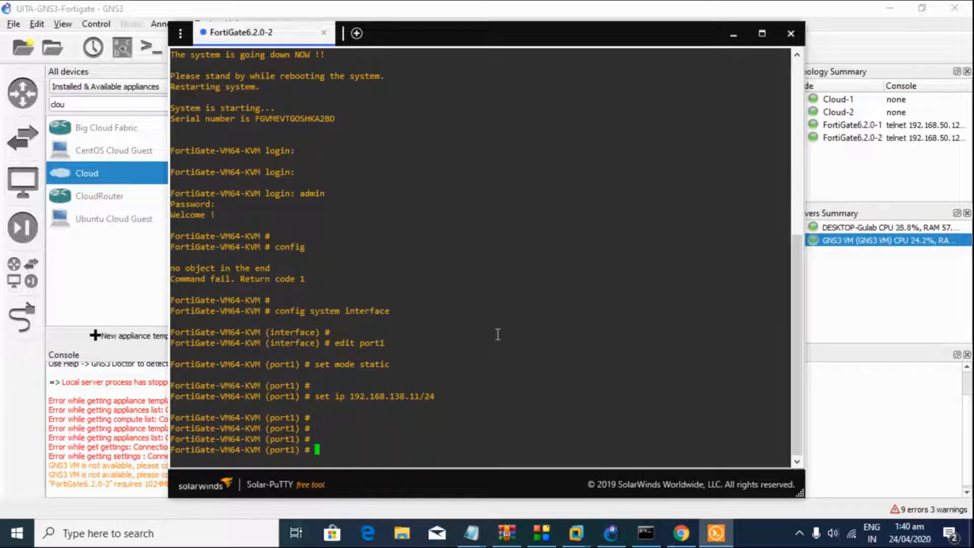
Step: Ping 192.168.138.11 from the Windows Command Prompt
{"action": "left_click", "coordinate": [645, 533]}
{"action": "key", "text": "Up"}
{"action": "key", "text": "BackSpace"}
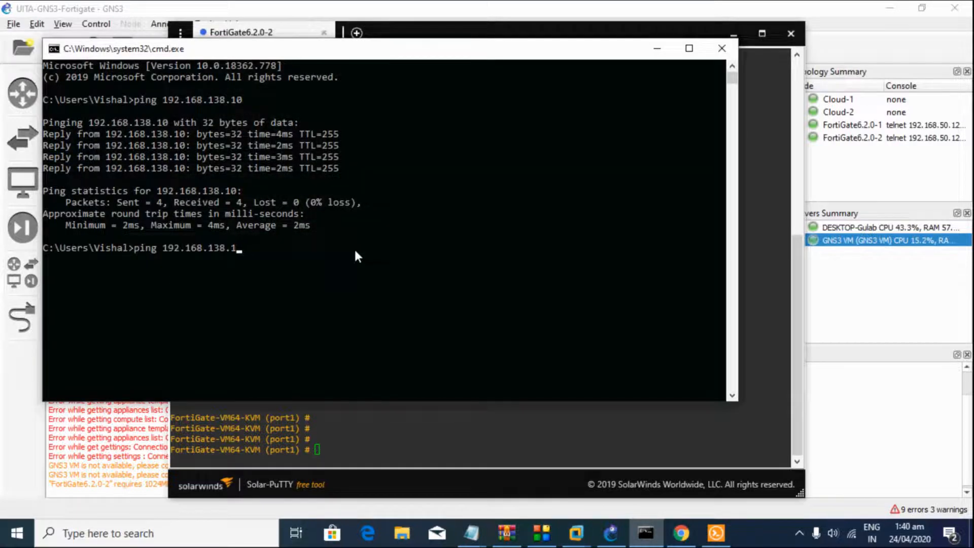
{"action": "type", "text": "1"}
{"action": "key", "text": "Return"}
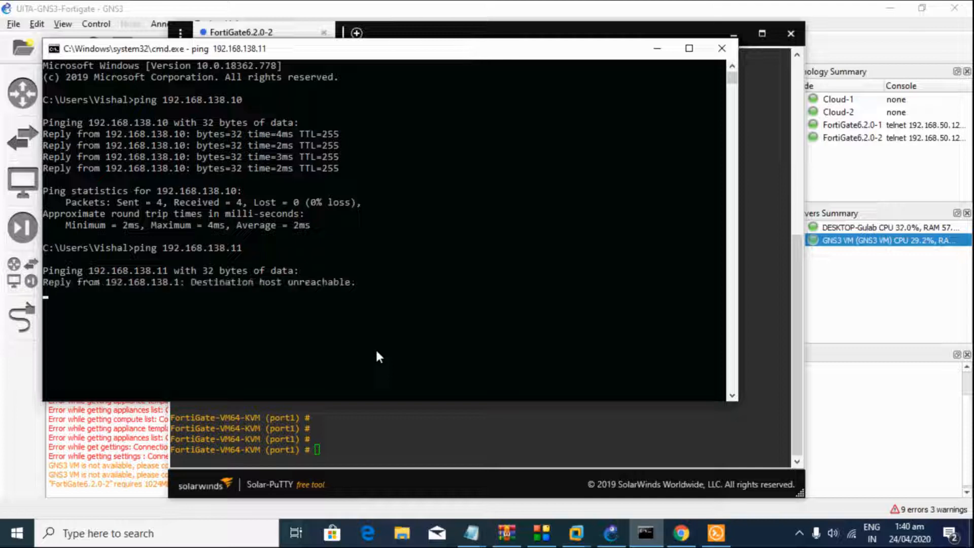
Step: Save the port1 configuration with end and load 192.168.138.11 in the browser
{"action": "left_click", "coordinate": [369, 426]}
{"action": "type", "text": "end"}
{"action": "key", "text": "Return"}
{"action": "key", "text": "Return"}
{"action": "key", "text": "Return"}
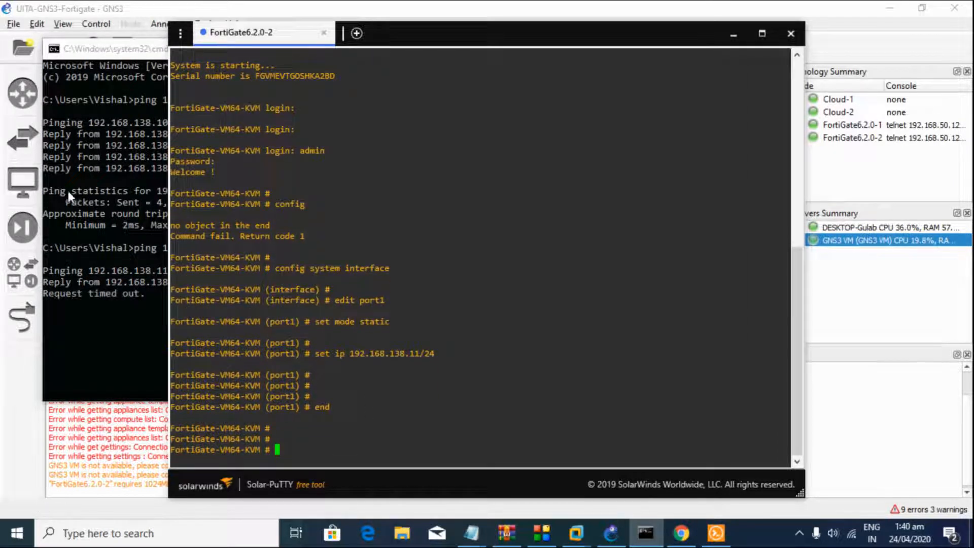
{"action": "left_click", "coordinate": [78, 191]}
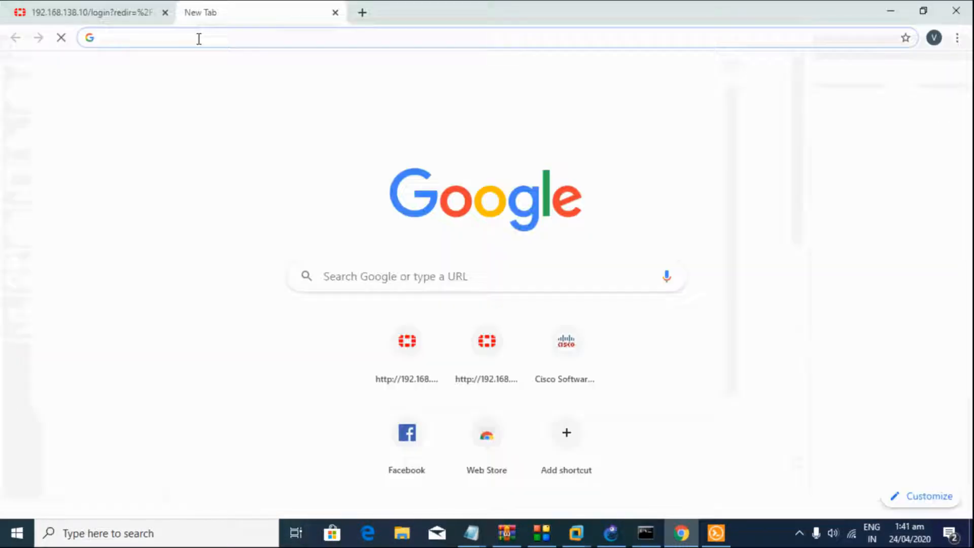
{"action": "type", "text": "192.168.138.11"}
{"action": "key", "text": "Return"}
Step: Log in to the 192.168.138.11 web GUI as admin, skip the password change, and open the Status dashboard
{"action": "type", "text": "admin"}
{"action": "key", "text": "Return"}
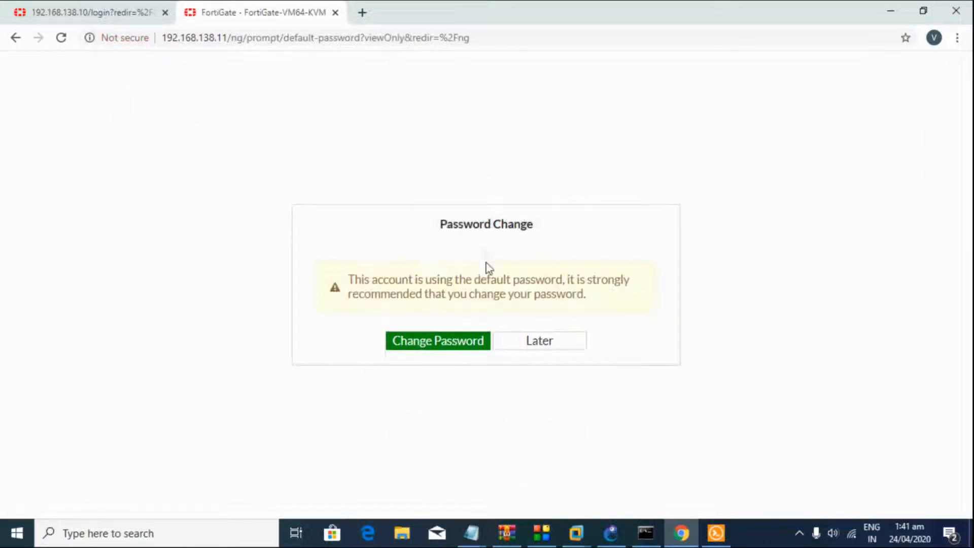
{"action": "left_click", "coordinate": [552, 351]}
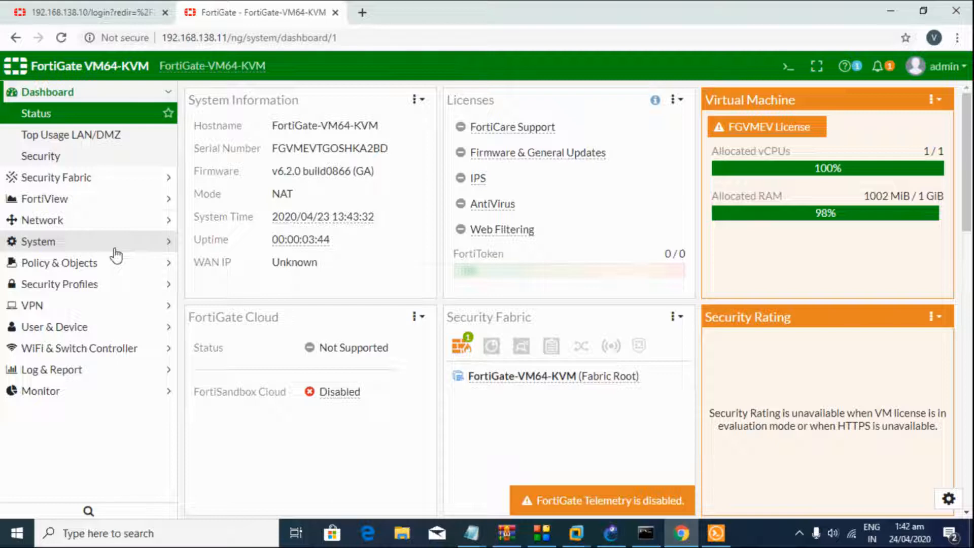
{"action": "left_click", "coordinate": [101, 223]}
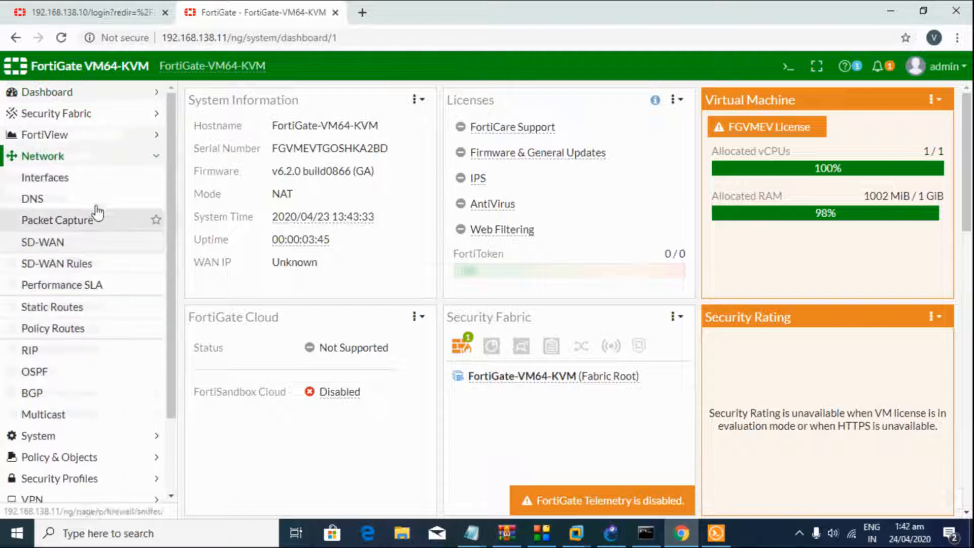
{"action": "left_click", "coordinate": [76, 178]}
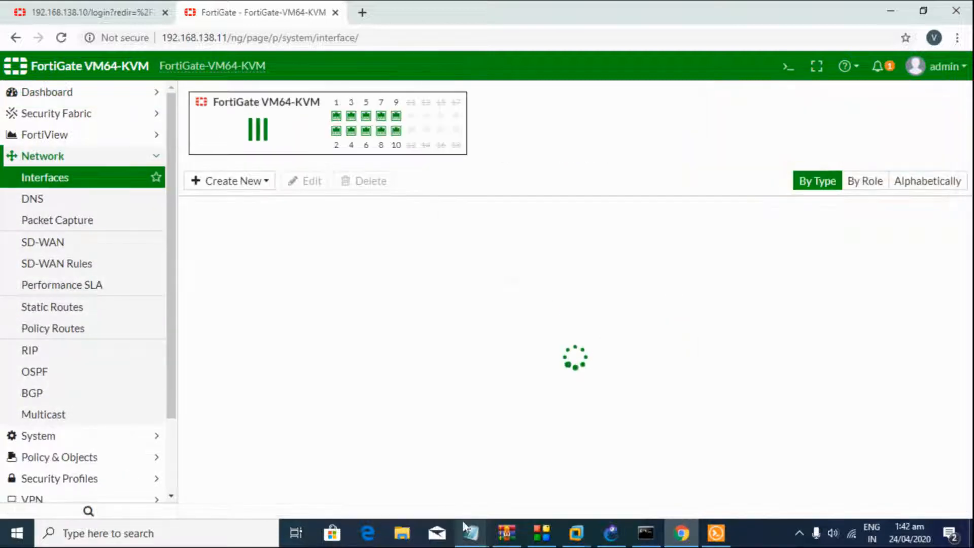
{"action": "left_click", "coordinate": [96, 96]}
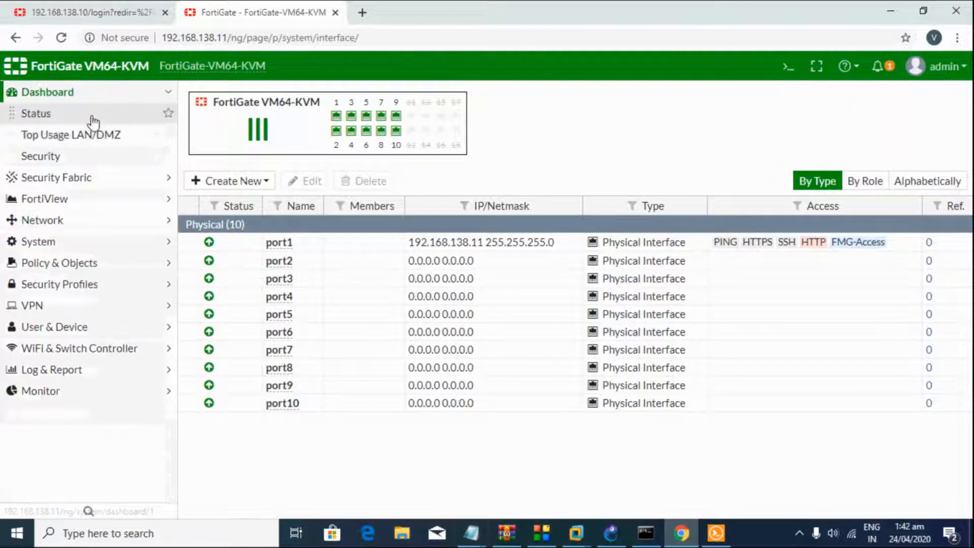
{"action": "left_click", "coordinate": [92, 116]}
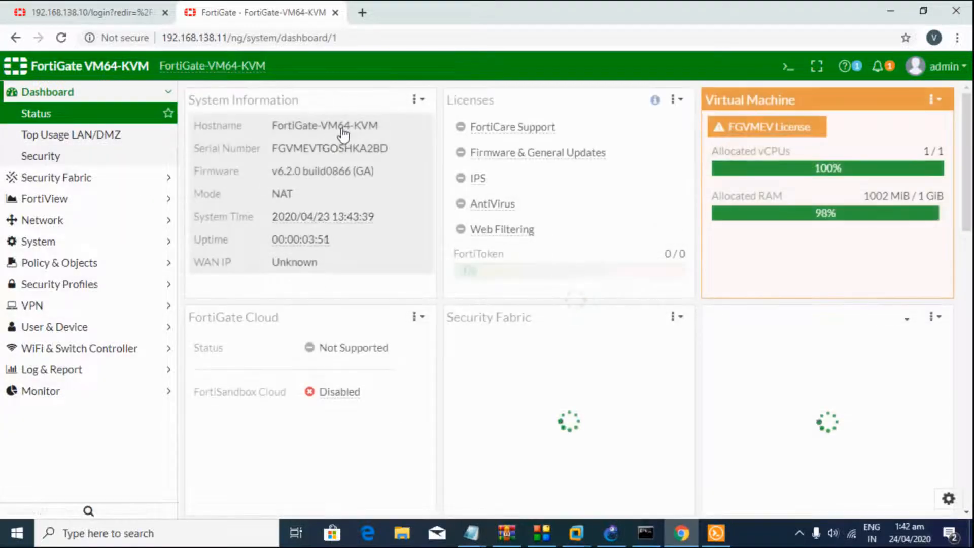
Step: Change the host name to FortiGate-2 in System Settings and apply it
{"action": "left_click", "coordinate": [342, 128]}
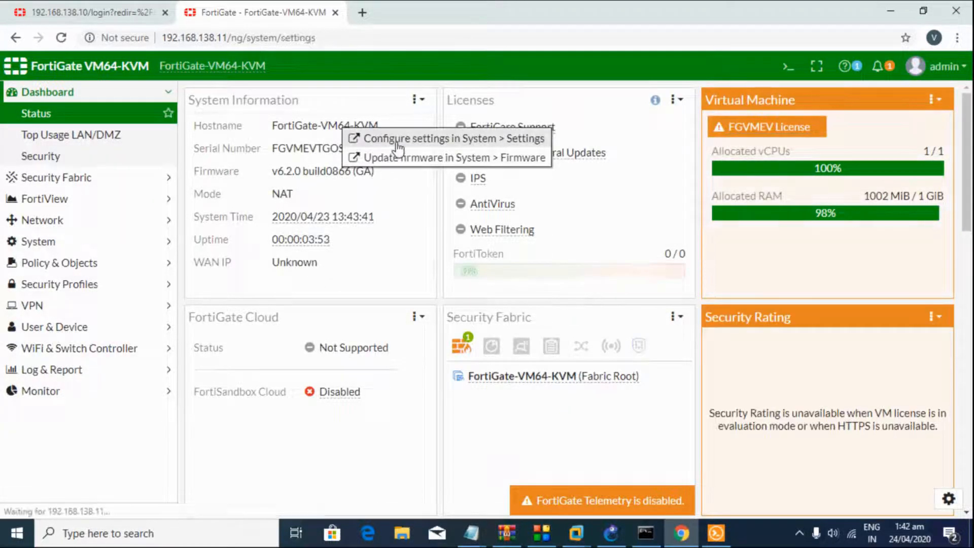
{"action": "left_click", "coordinate": [397, 144]}
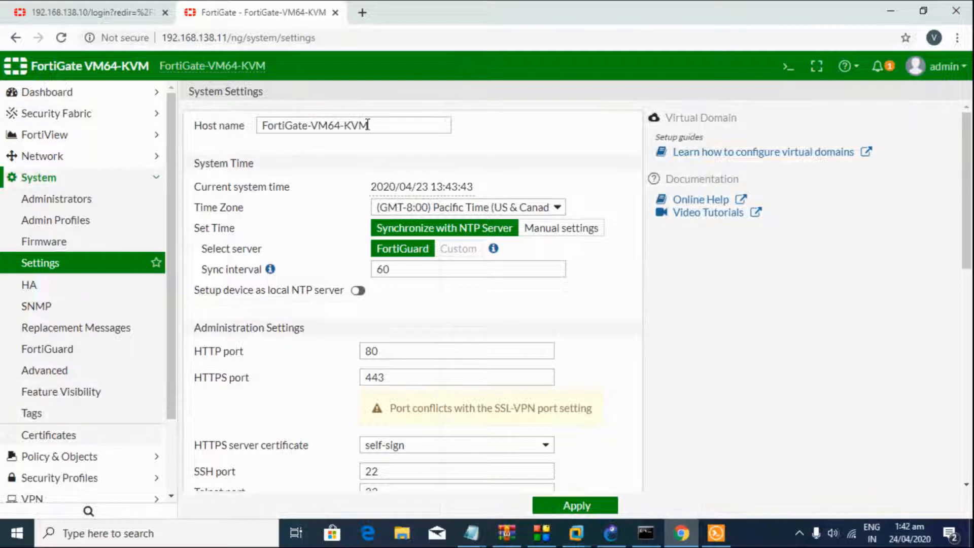
{"action": "left_click_drag", "start_coordinate": [387, 131], "coordinate": [311, 127]}
{"action": "type", "text": "2"}
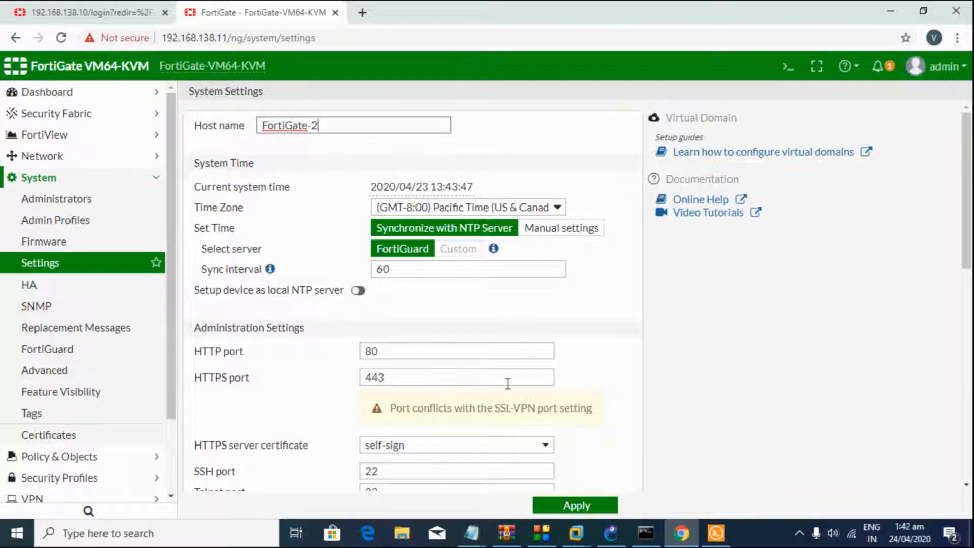
{"action": "left_click", "coordinate": [573, 506]}
Step: Sign in as admin on the 192.168.138.10 tab, skipping the password change
{"action": "left_click", "coordinate": [25, 9]}
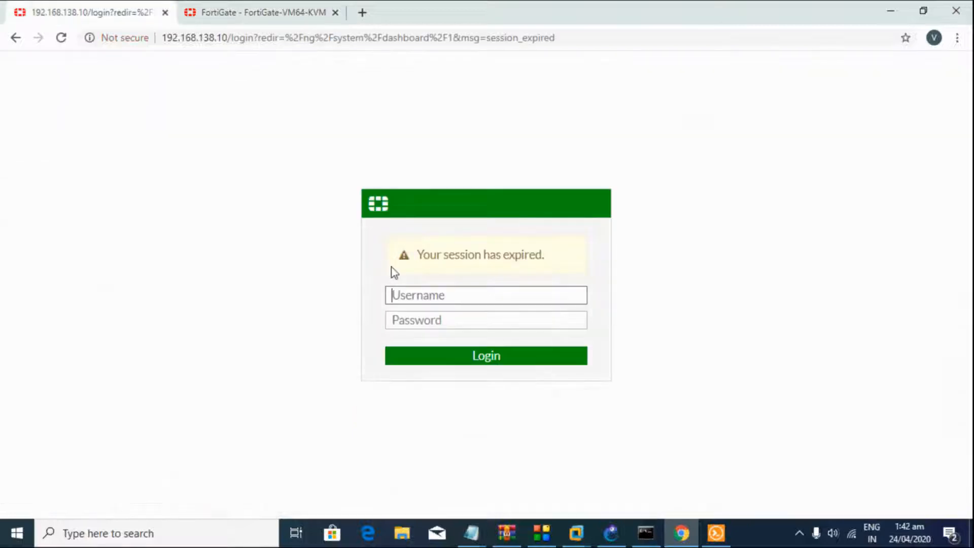
{"action": "type", "text": "admin"}
{"action": "key", "text": "Return"}
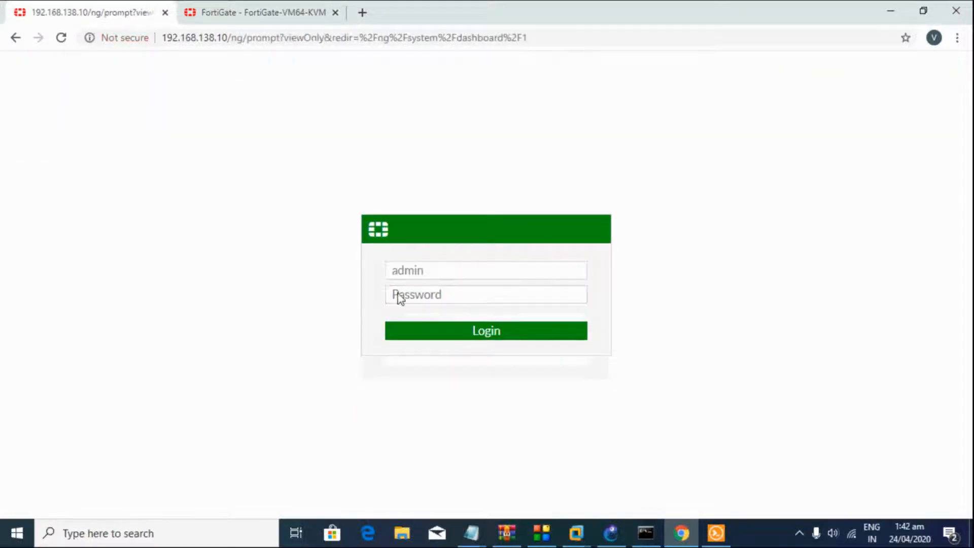
{"action": "left_click", "coordinate": [519, 343]}
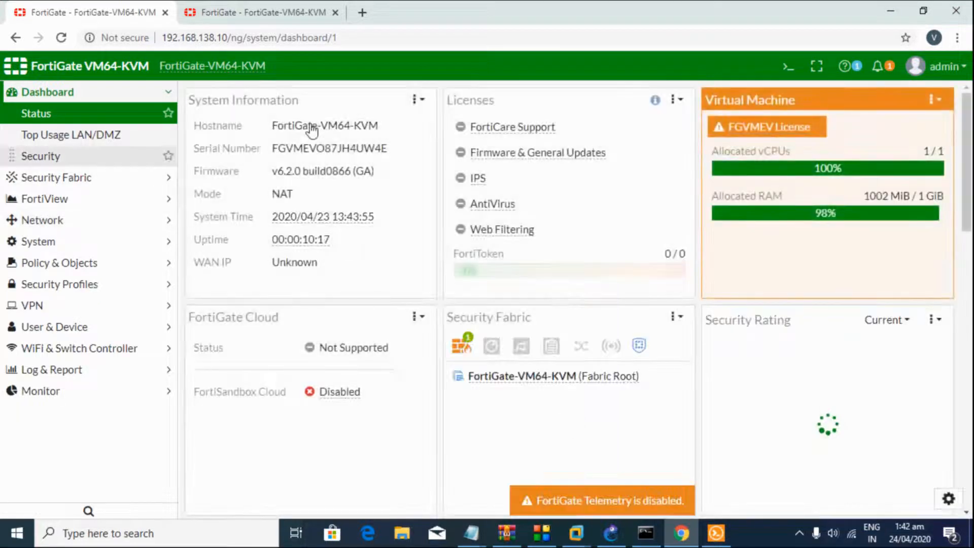
Step: Set the first unit's host name to FortiGate-1 in System Settings and apply it
{"action": "left_click", "coordinate": [311, 126]}
{"action": "left_click", "coordinate": [391, 133]}
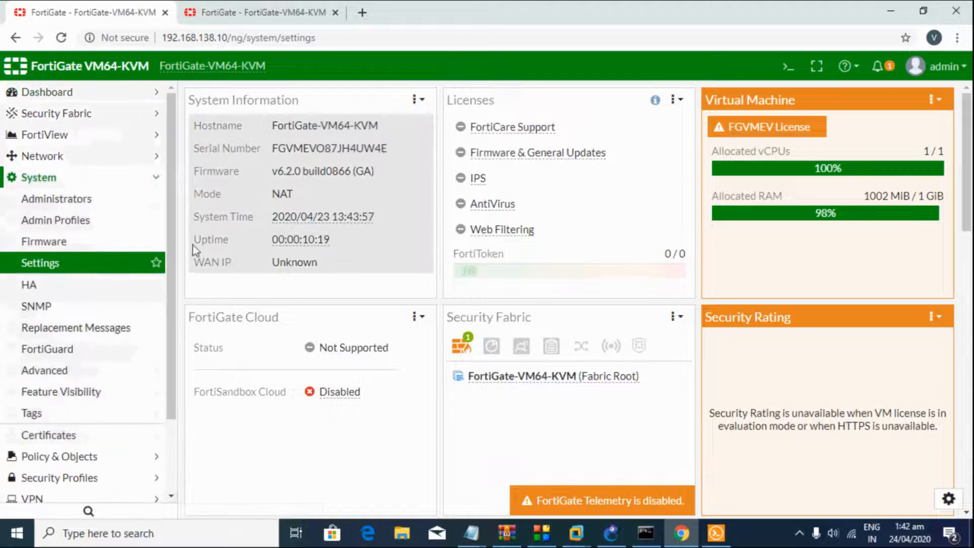
{"action": "left_click_drag", "start_coordinate": [386, 125], "coordinate": [313, 126]}
{"action": "key", "text": "BackSpace"}
{"action": "type", "text": "1"}
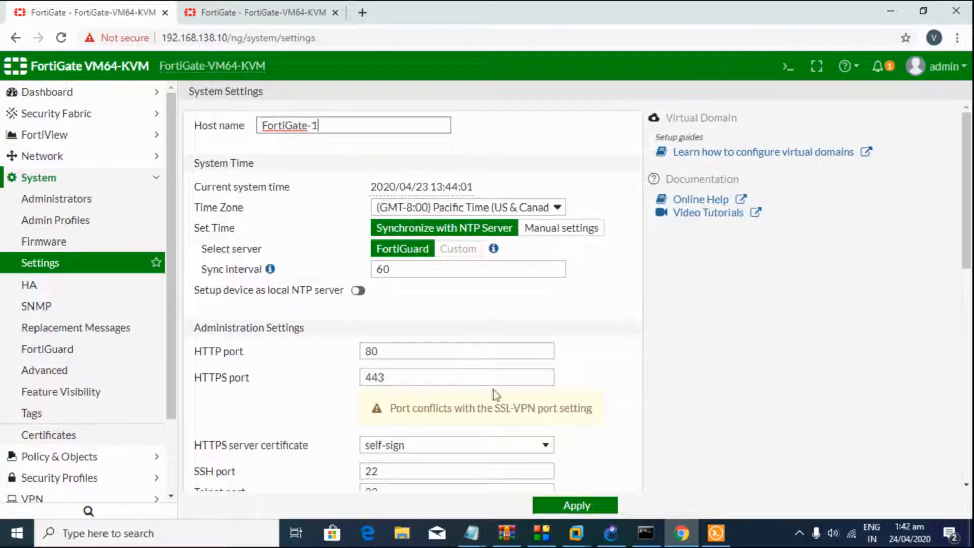
{"action": "left_click", "coordinate": [554, 506]}
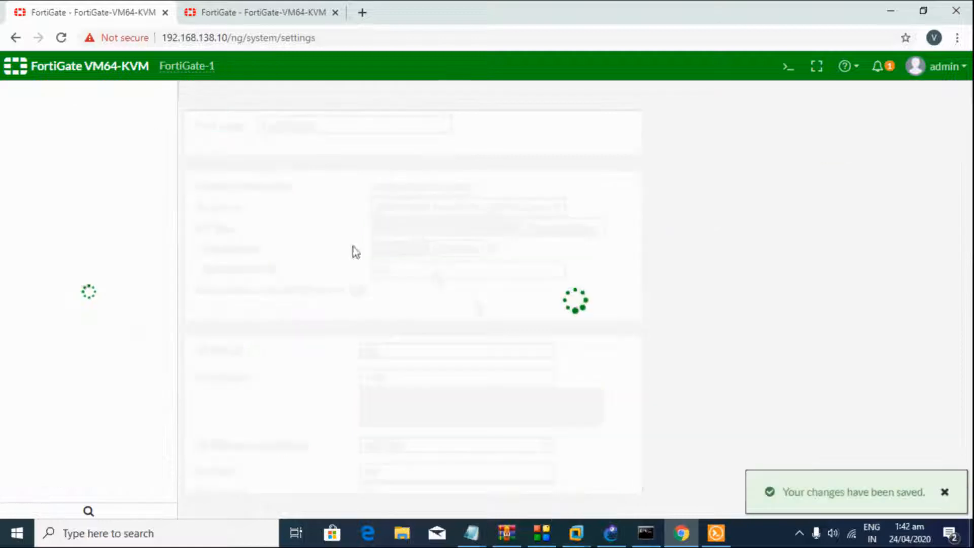
{"action": "left_click", "coordinate": [72, 180]}
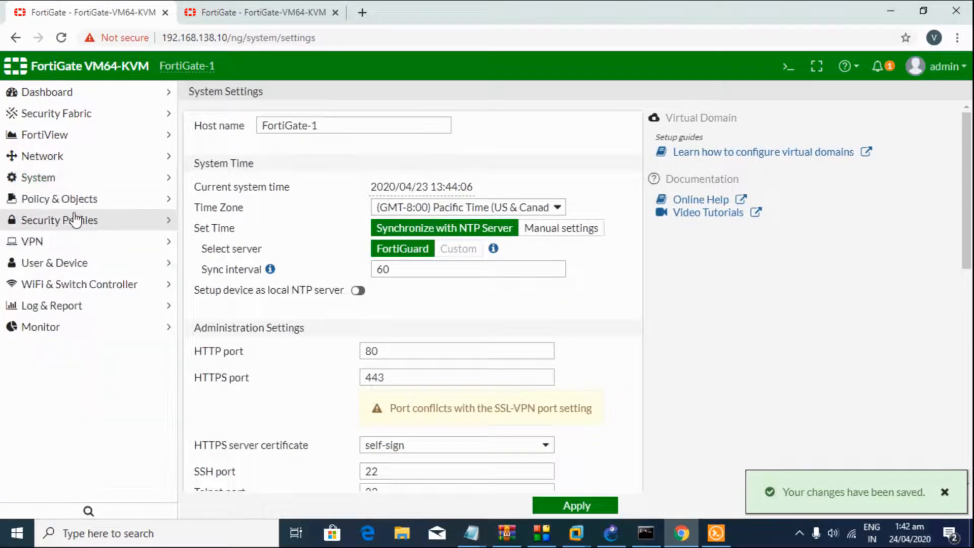
Step: Edit FortiGate-1's port2 with alias WAN, IP 172.16.28.10/24 and PING allowed, then save
{"action": "left_click", "coordinate": [84, 158]}
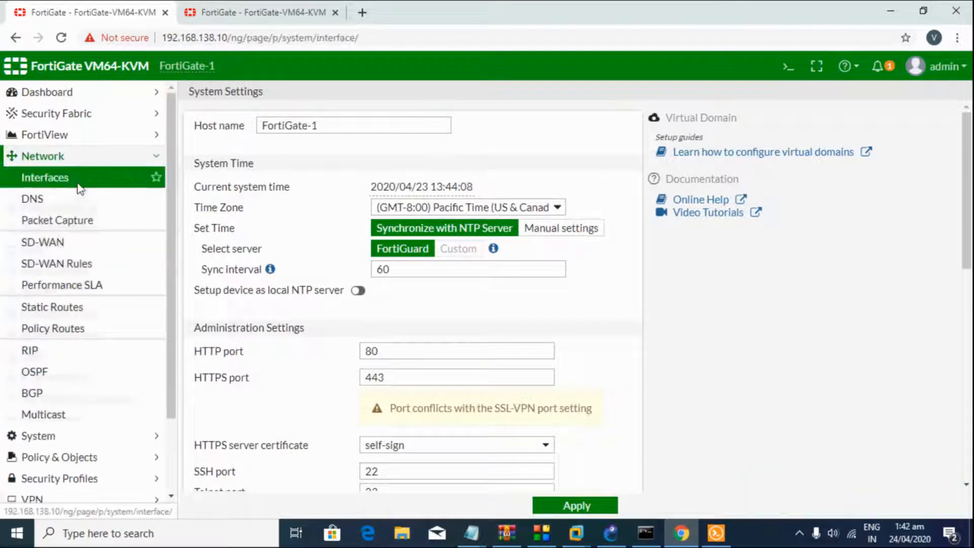
{"action": "left_click", "coordinate": [145, 178]}
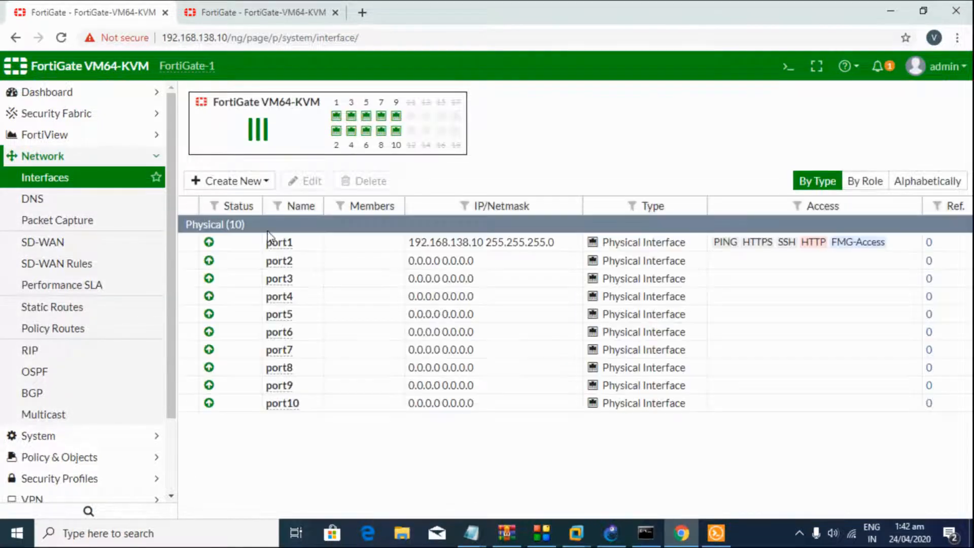
{"action": "double_click", "coordinate": [342, 262]}
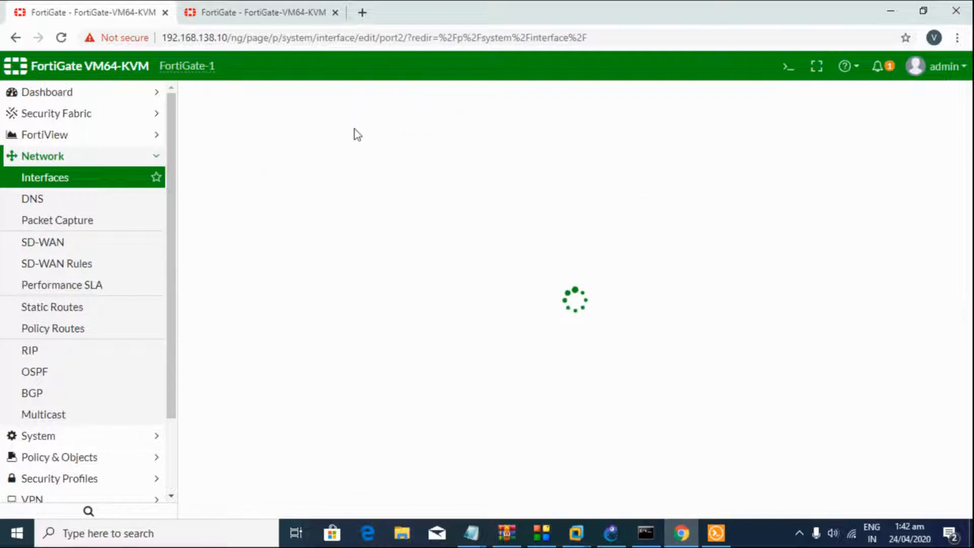
{"action": "left_click", "coordinate": [316, 150]}
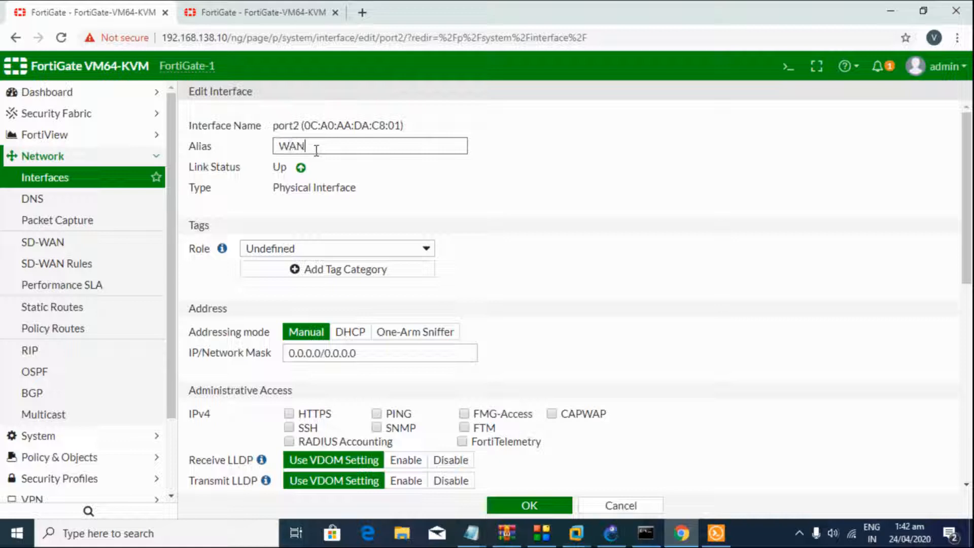
{"action": "left_click", "coordinate": [359, 353]}
{"action": "type", "text": "172.16.28.10/2"}
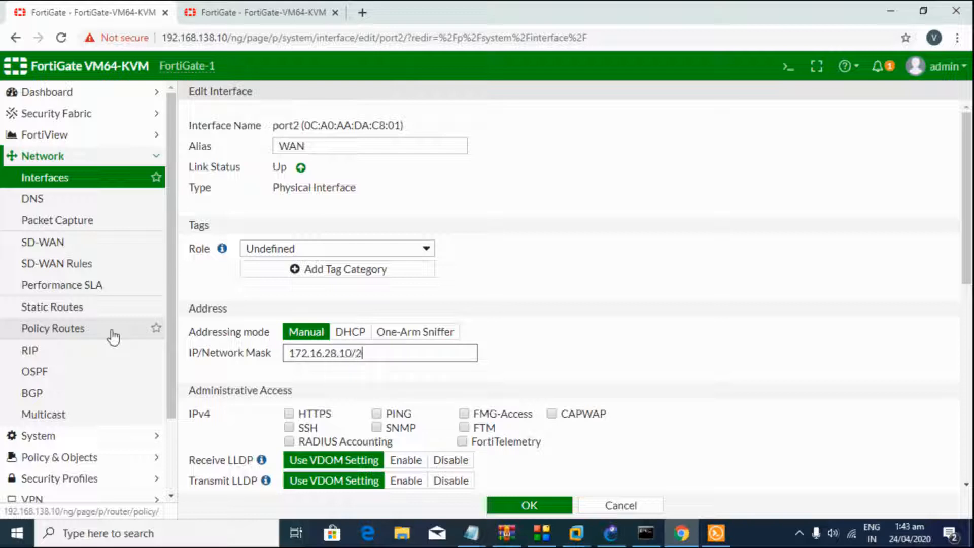
{"action": "scroll", "coordinate": [117, 350], "scroll_direction": "down", "scroll_amount": 2}
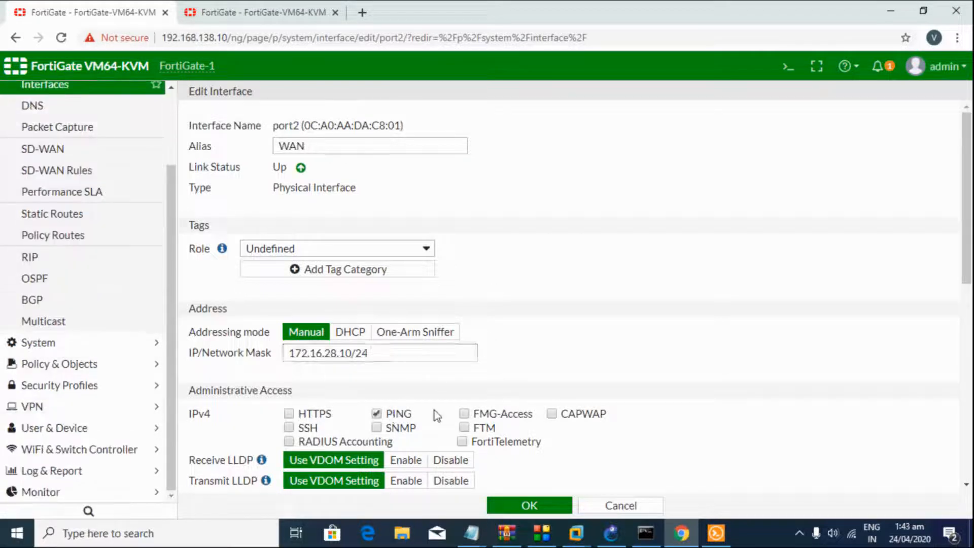
{"action": "scroll", "coordinate": [435, 413], "scroll_direction": "down", "scroll_amount": 5}
{"action": "left_click", "coordinate": [529, 505]}
{"action": "left_click", "coordinate": [254, 12]}
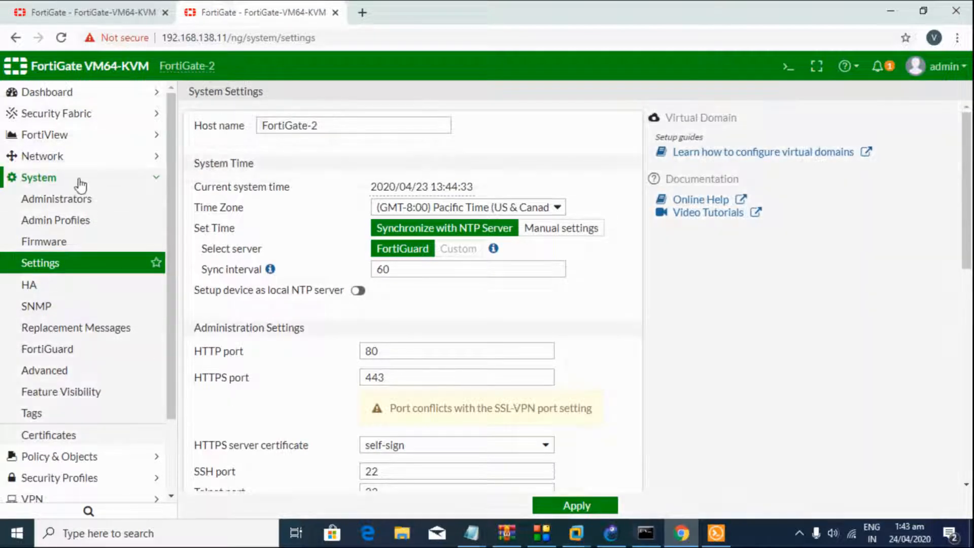
{"action": "left_click", "coordinate": [80, 180]}
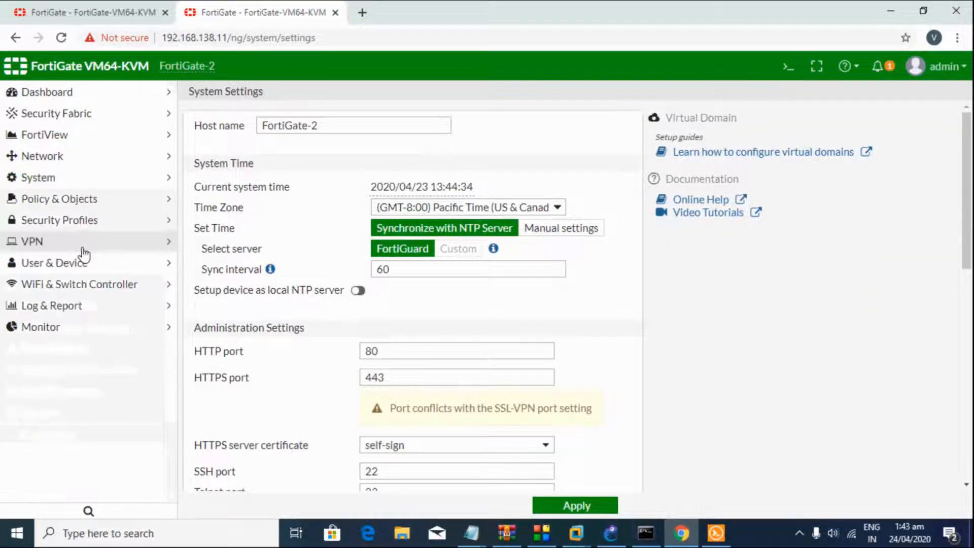
Step: Edit FortiGate-2's port2 with alias WAN, IP 172.16.28.20/24 and PING allowed, then save
{"action": "left_click", "coordinate": [76, 157]}
{"action": "left_click", "coordinate": [76, 180]}
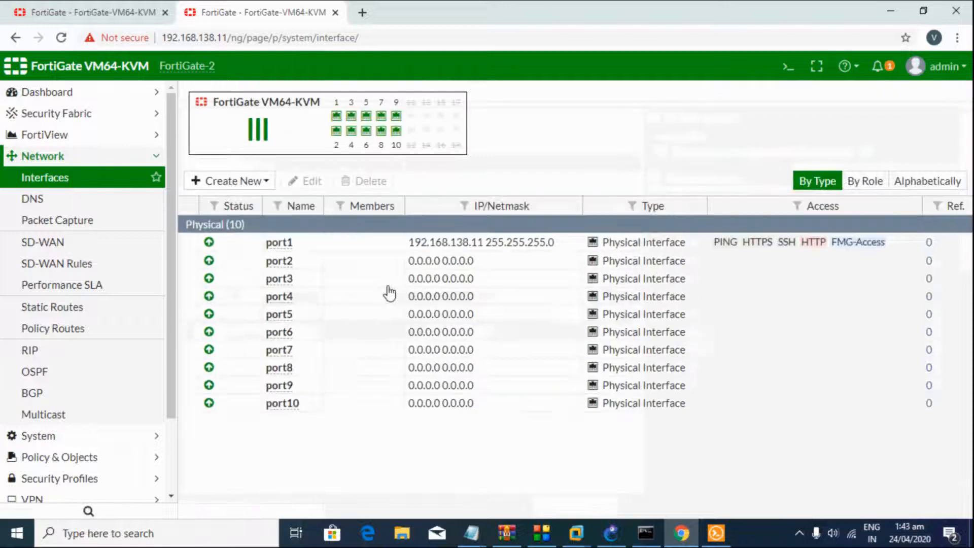
{"action": "double_click", "coordinate": [323, 262]}
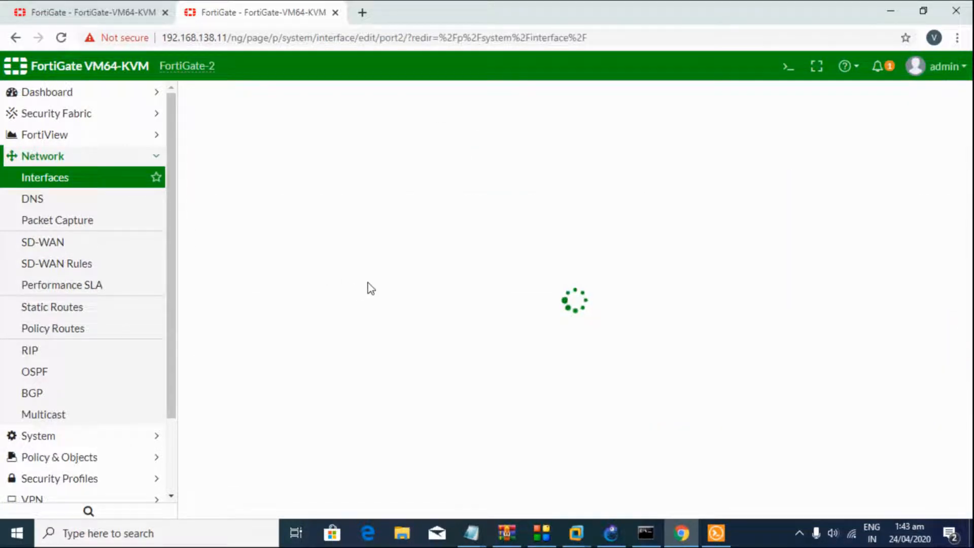
{"action": "left_click", "coordinate": [361, 148]}
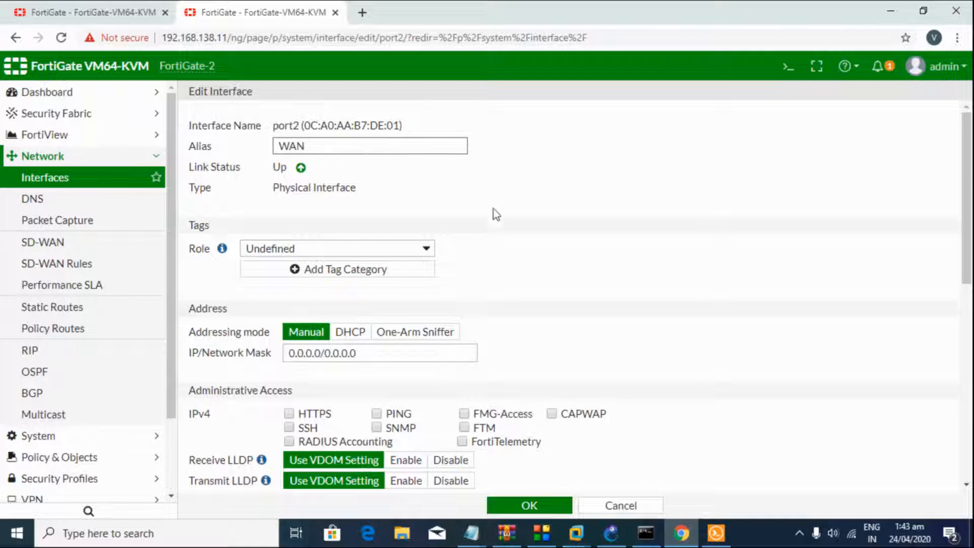
{"action": "left_click", "coordinate": [386, 353]}
{"action": "key", "text": "ctrl+a"}
{"action": "type", "text": "17"}
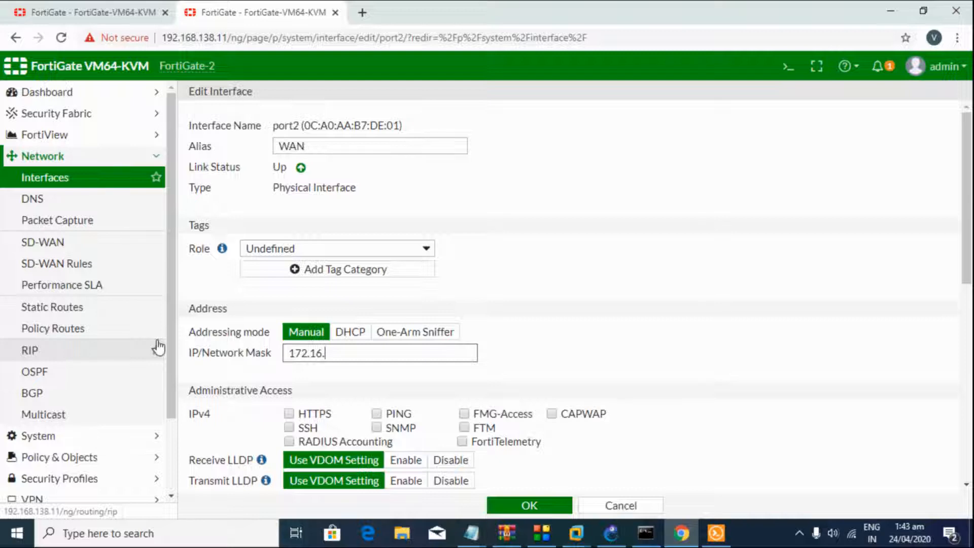
{"action": "type", "text": "4"}
{"action": "left_click", "coordinate": [381, 415]}
{"action": "left_click", "coordinate": [550, 506]}
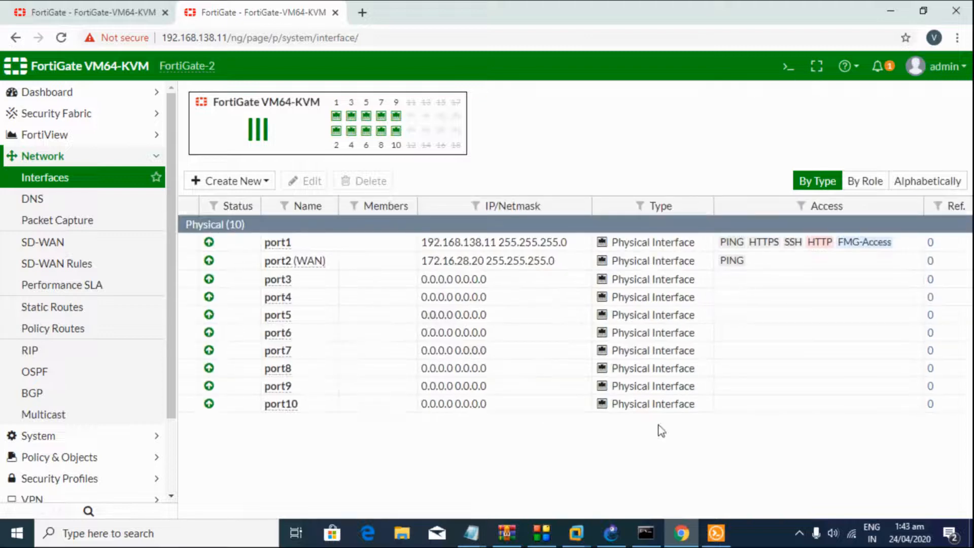
{"action": "left_click", "coordinate": [716, 533]}
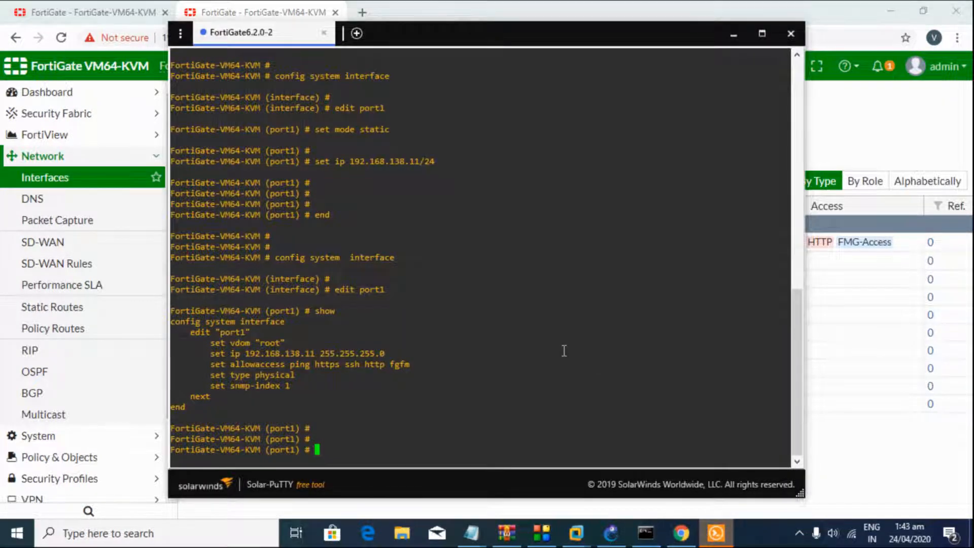
Step: Exit config mode with end and run execute ping 172.16.28.10 from FortiGate-2, getting 0% loss
{"action": "type", "text": "end"}
{"action": "key", "text": "Return"}
{"action": "key", "text": "Return"}
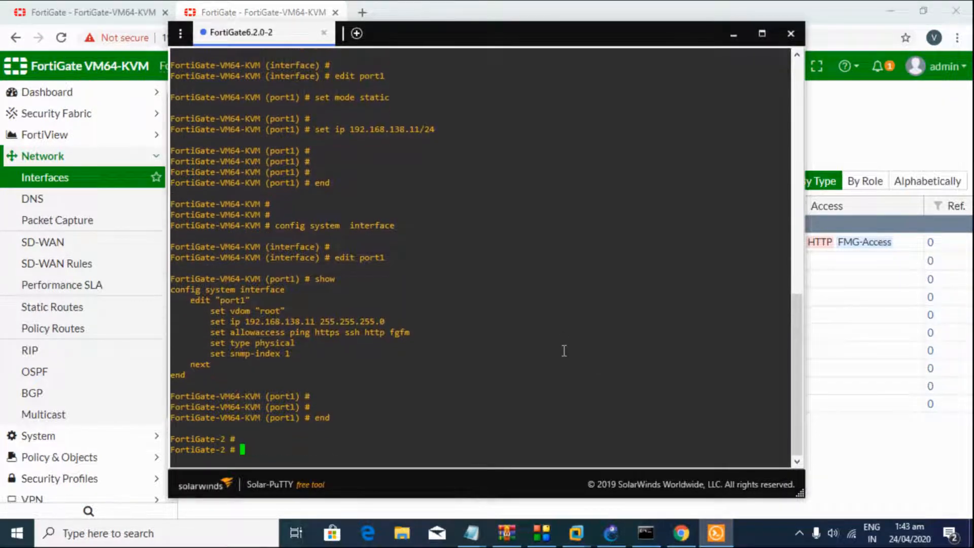
{"action": "type", "text": "execute ping 172.168"}
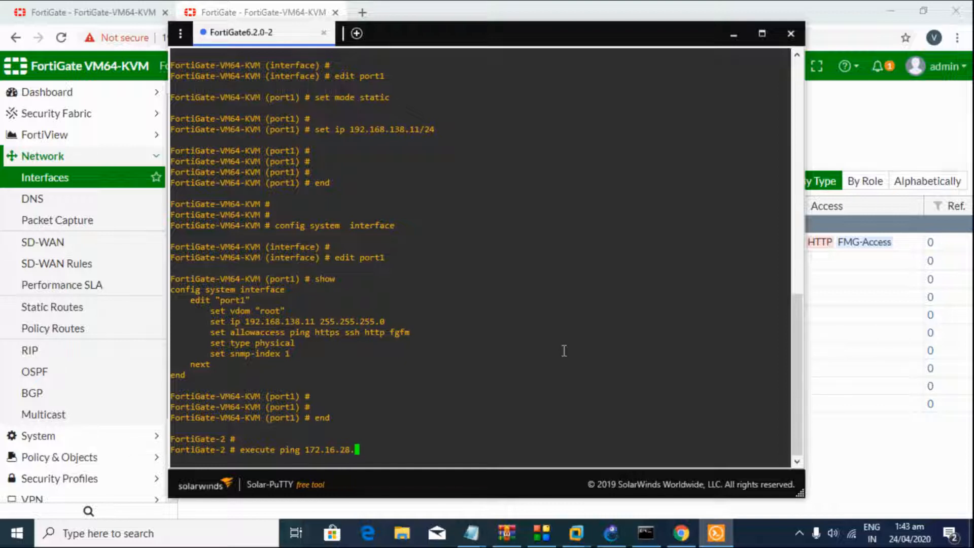
{"action": "key", "text": "Return"}
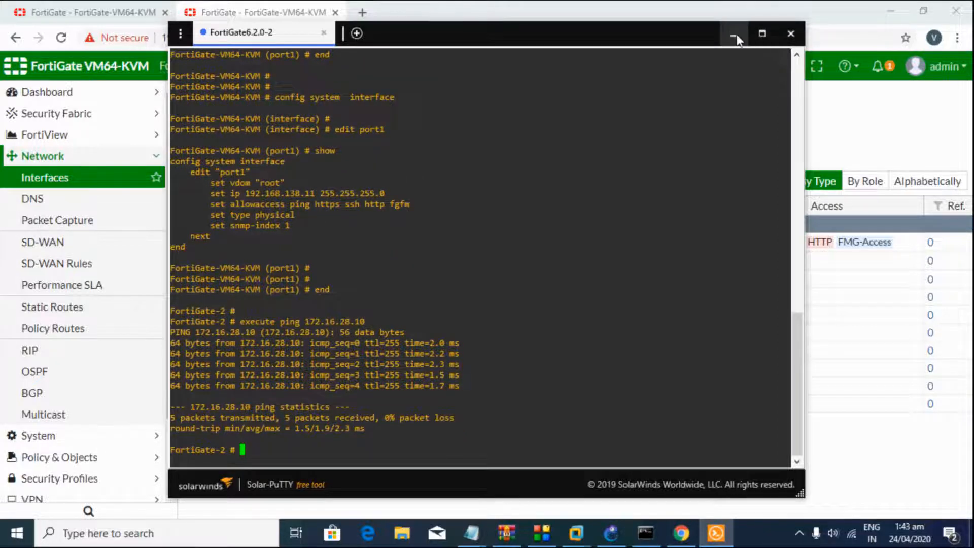
{"action": "left_click", "coordinate": [734, 33]}
Step: Review FortiGate-2's WAN, port and VLAN lines in the Notepad plan, then return to the FortiGate interfaces page
{"action": "mouse_move", "coordinate": [471, 533]}
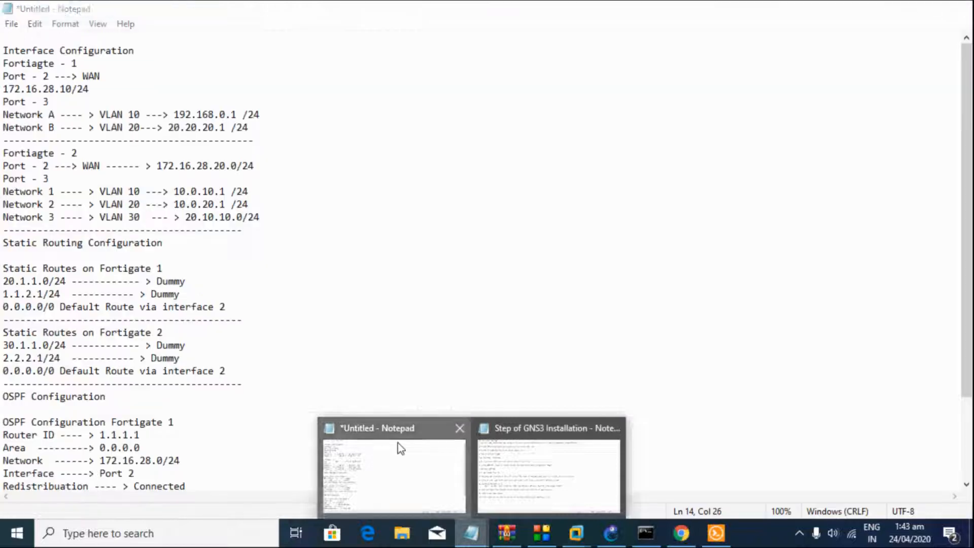
{"action": "left_click", "coordinate": [397, 443]}
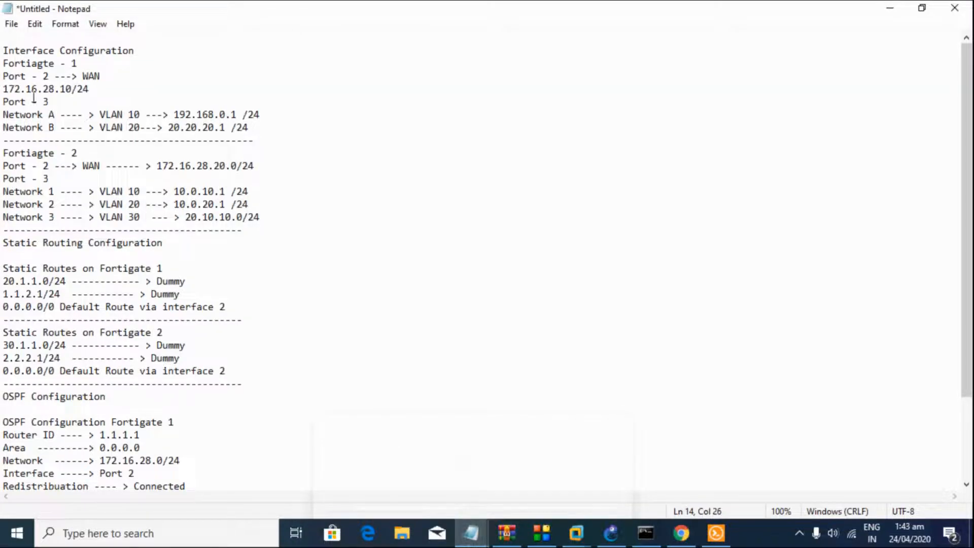
{"action": "left_click_drag", "start_coordinate": [10, 101], "coordinate": [101, 76]}
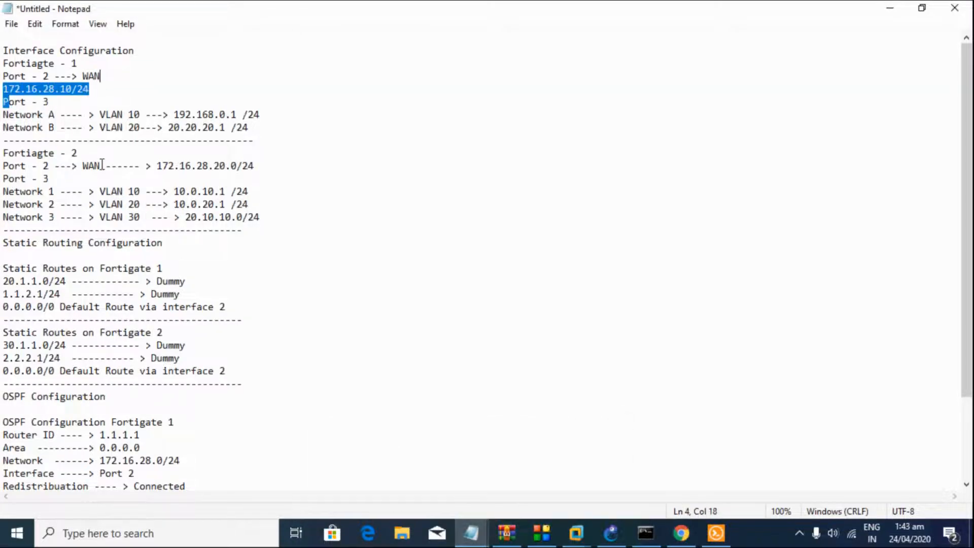
{"action": "left_click_drag", "start_coordinate": [199, 177], "coordinate": [74, 152]}
{"action": "left_click_drag", "start_coordinate": [21, 192], "coordinate": [94, 230]}
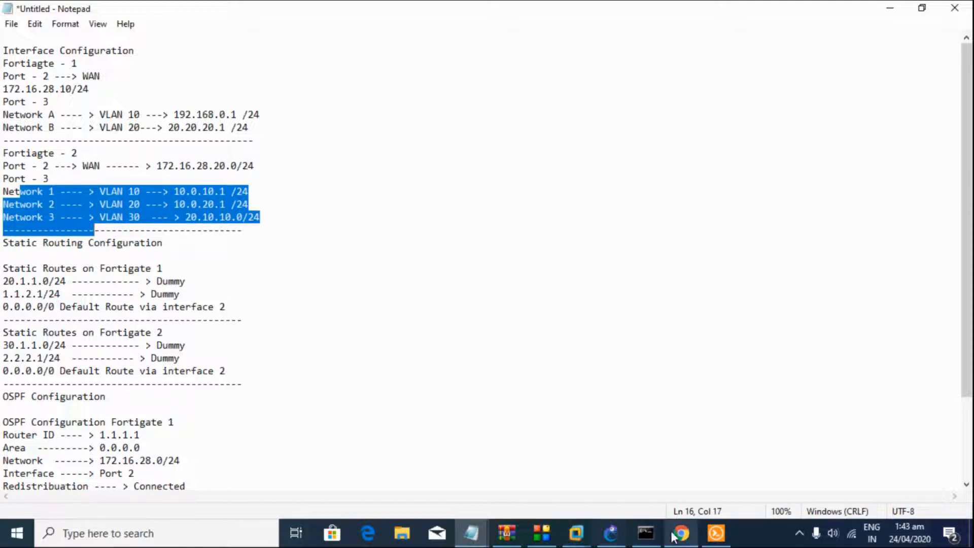
{"action": "mouse_move", "coordinate": [674, 533]}
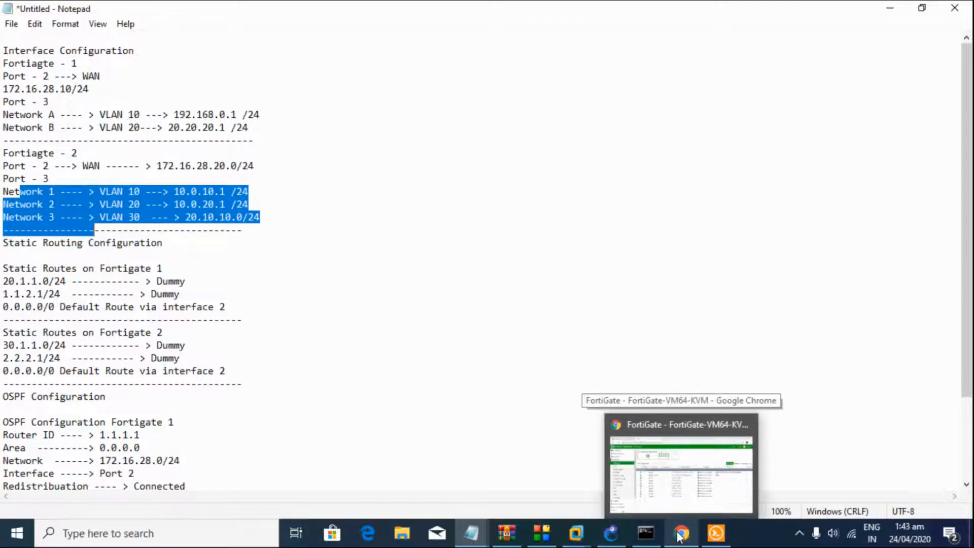
{"action": "left_click", "coordinate": [680, 536]}
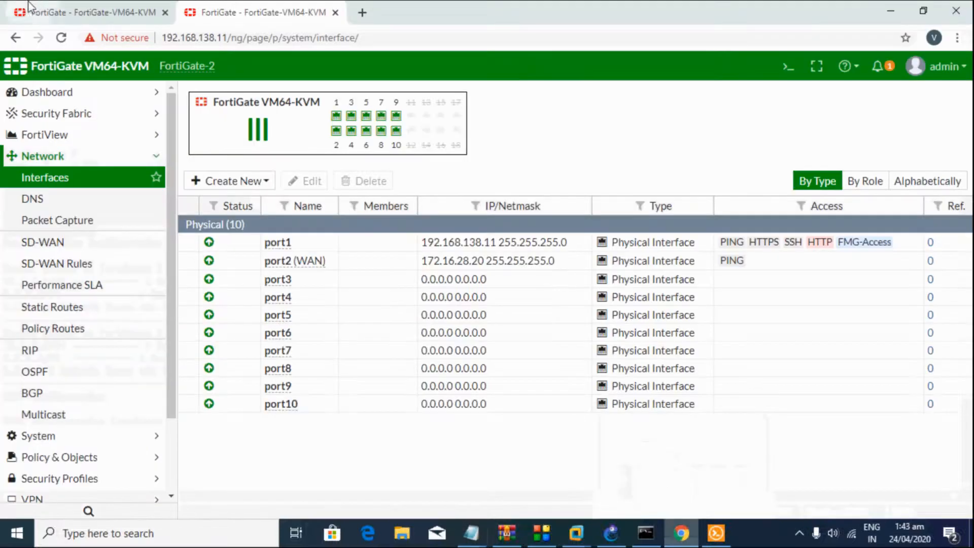
{"action": "key", "text": "ctrl+Tab"}
Step: Create a new interface named Network - 1 on port3 with VLAN ID 10
{"action": "left_click", "coordinate": [222, 181]}
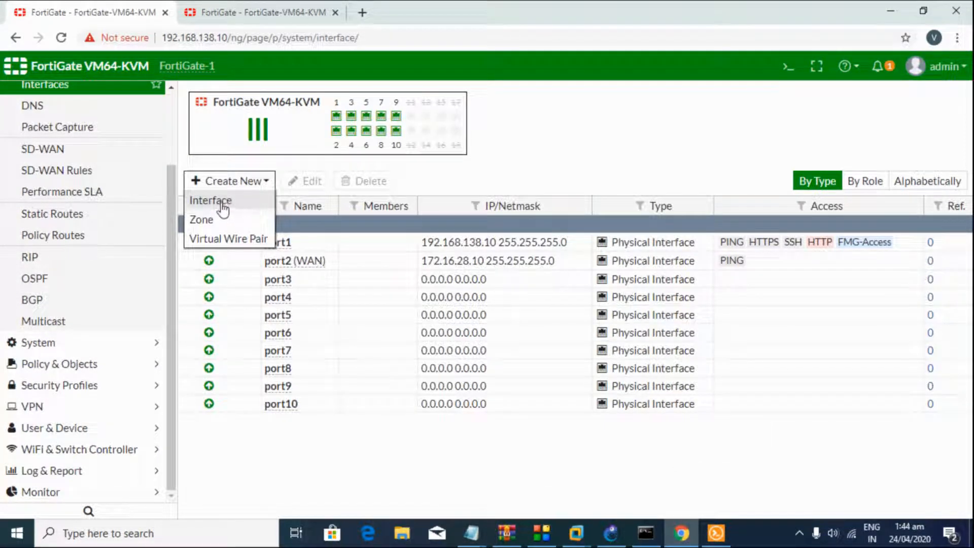
{"action": "left_click", "coordinate": [224, 203]}
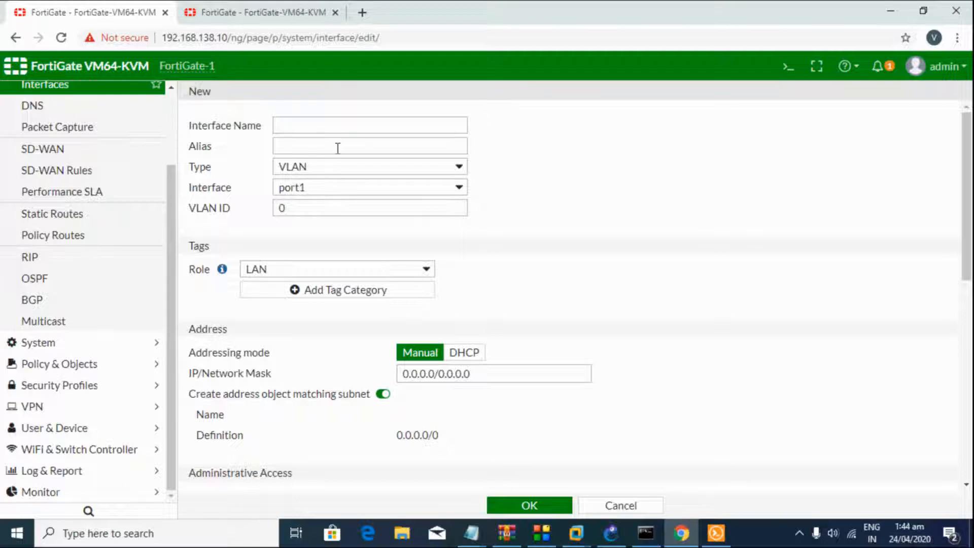
{"action": "left_click", "coordinate": [338, 129]}
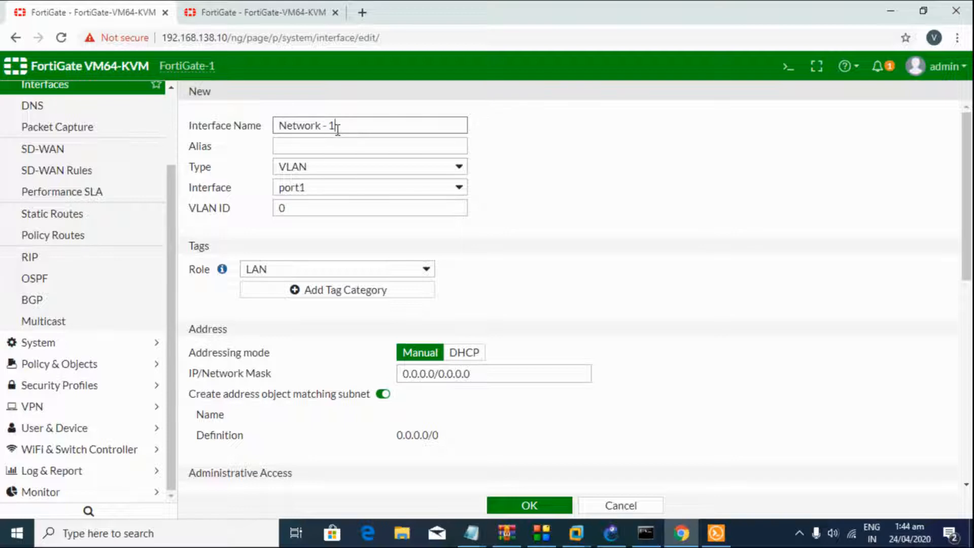
{"action": "left_click", "coordinate": [318, 189]}
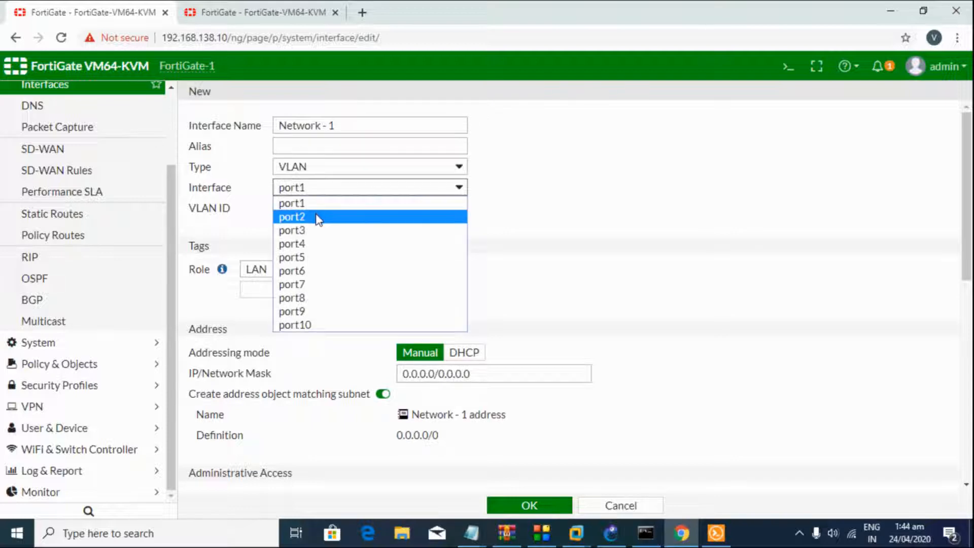
{"action": "left_click", "coordinate": [315, 229]}
{"action": "left_click", "coordinate": [298, 212]}
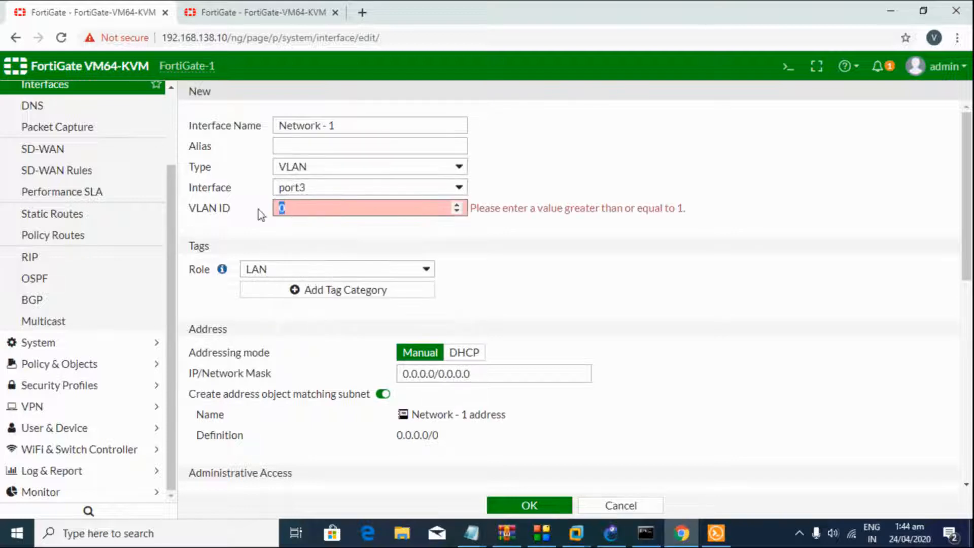
{"action": "type", "text": "10"}
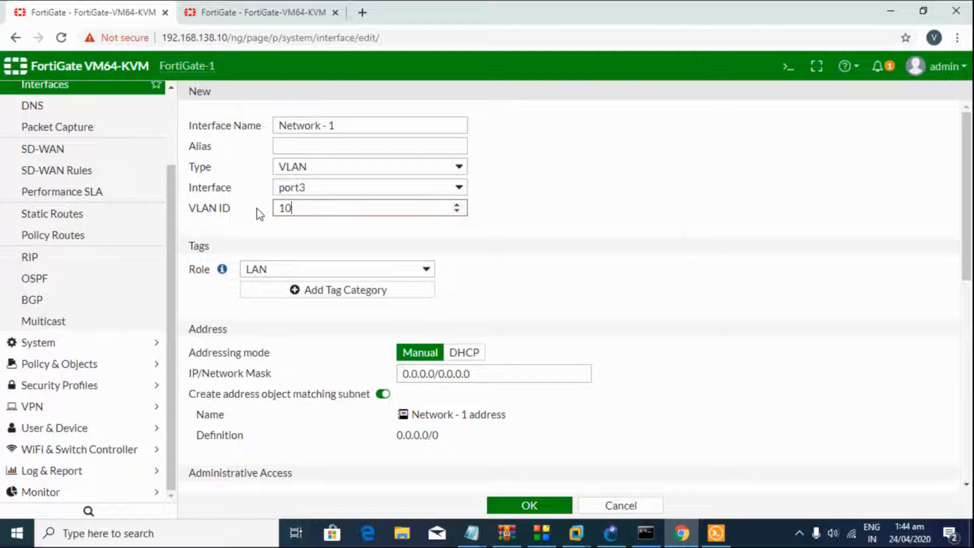
Step: Paste 192.168.0.1/24 from the notes into IP/Network Mask, remove the stray space, and save
{"action": "left_click", "coordinate": [449, 375]}
{"action": "left_click", "coordinate": [472, 535]}
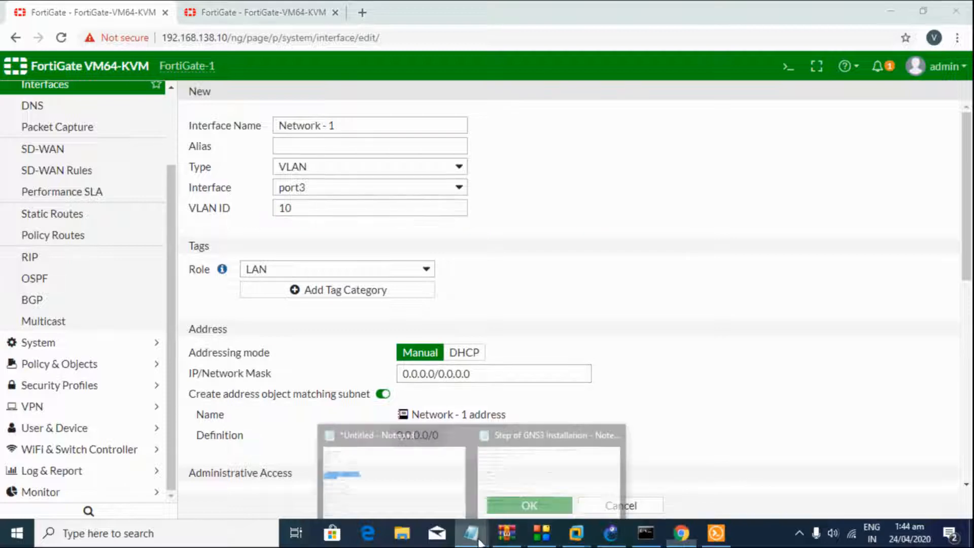
{"action": "left_click", "coordinate": [443, 460]}
{"action": "left_click", "coordinate": [174, 191]}
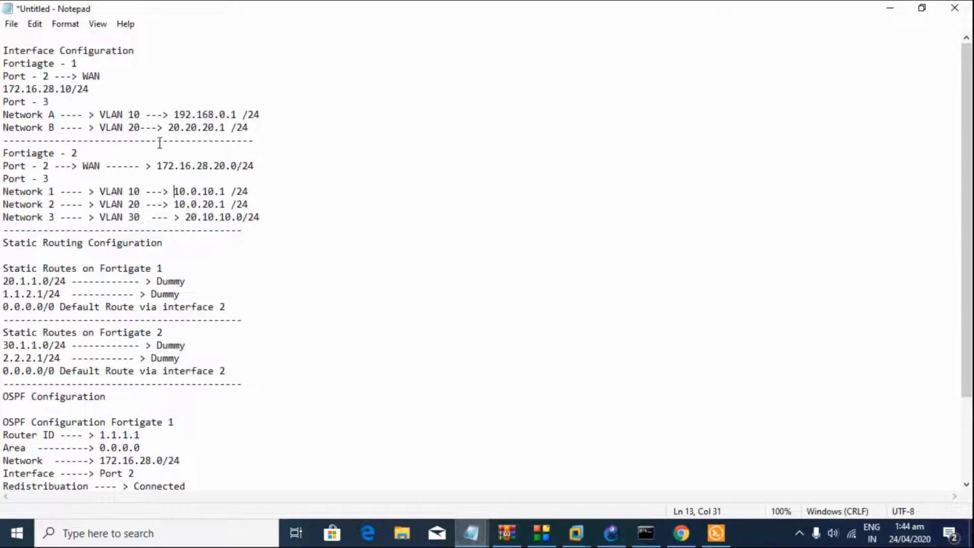
{"action": "left_click_drag", "start_coordinate": [178, 113], "coordinate": [267, 113]}
{"action": "key", "text": "ctrl+c"}
{"action": "key", "text": "alt+Tab"}
{"action": "key", "text": "ctrl+v"}
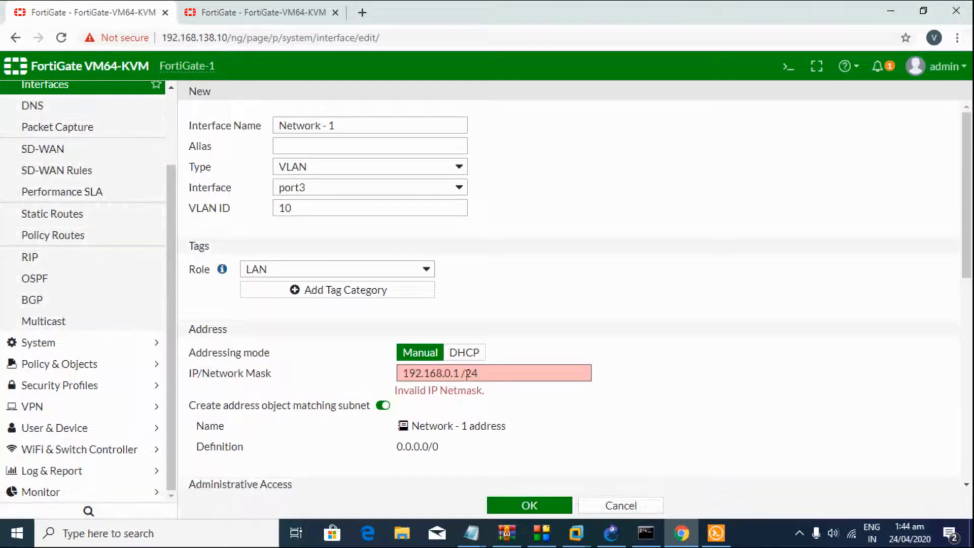
{"action": "left_click", "coordinate": [403, 376]}
{"action": "left_click", "coordinate": [462, 375]}
{"action": "scroll", "coordinate": [533, 491], "scroll_direction": "down", "scroll_amount": 4}
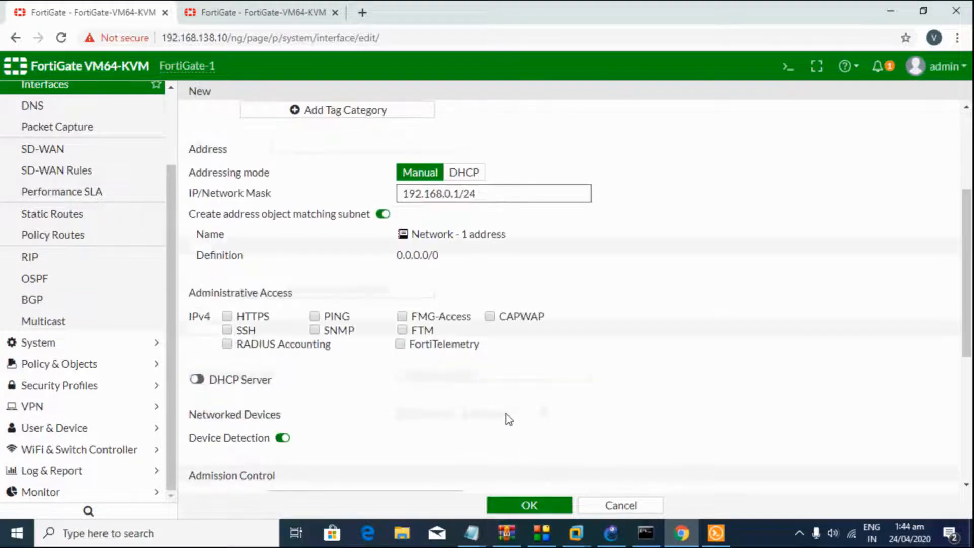
{"action": "scroll", "coordinate": [358, 355], "scroll_direction": "down", "scroll_amount": 5}
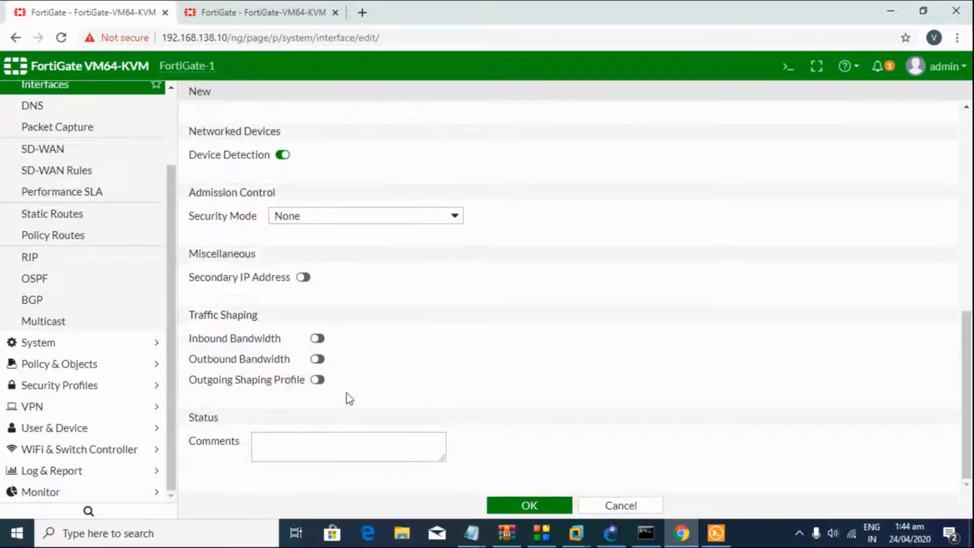
{"action": "left_click", "coordinate": [521, 508]}
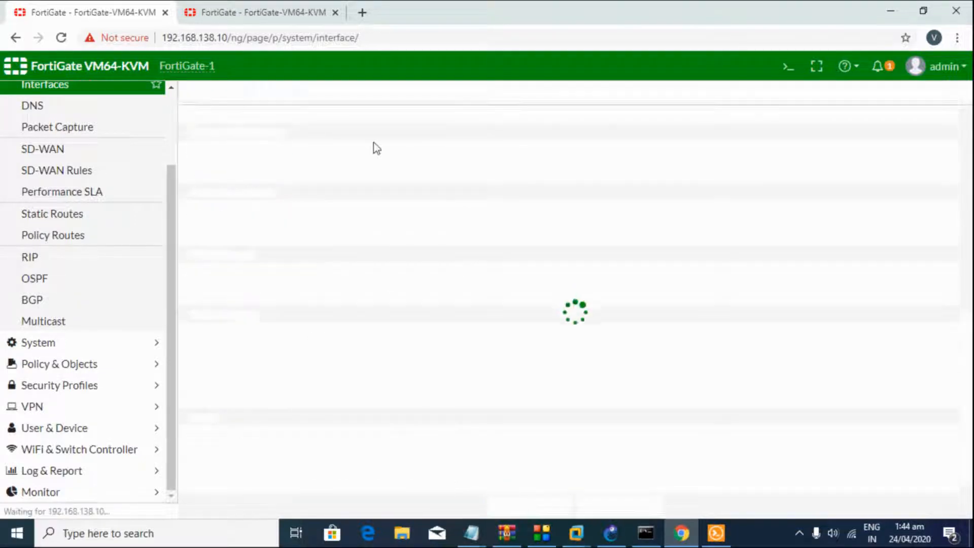
Step: Start a new interface named Network-2 on port3 with VLAN ID 20
{"action": "left_click", "coordinate": [267, 187]}
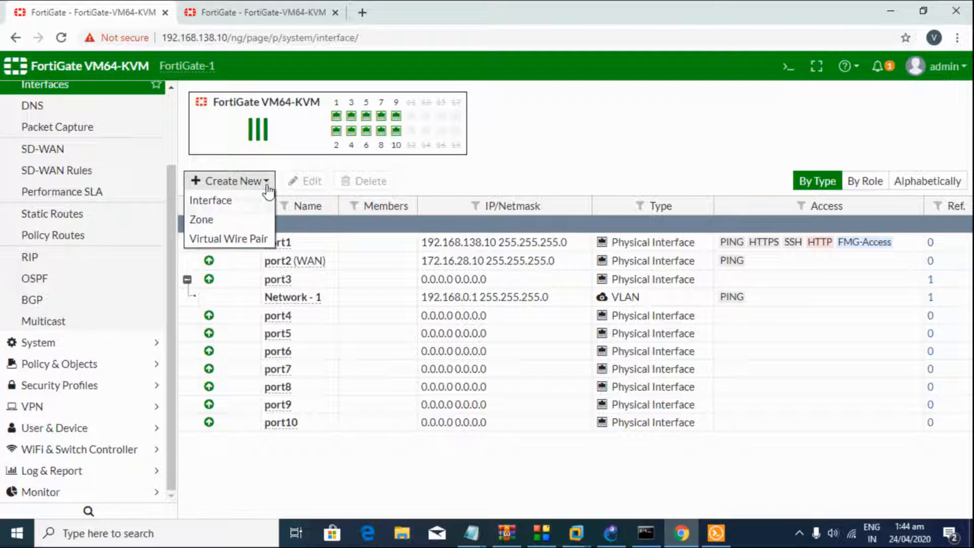
{"action": "left_click", "coordinate": [232, 210]}
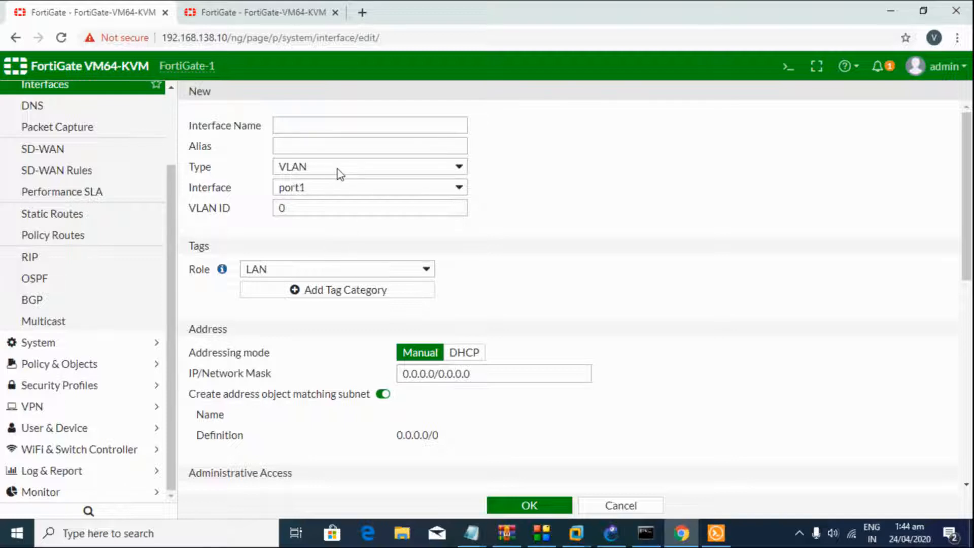
{"action": "left_click", "coordinate": [331, 188]}
{"action": "left_click", "coordinate": [311, 228]}
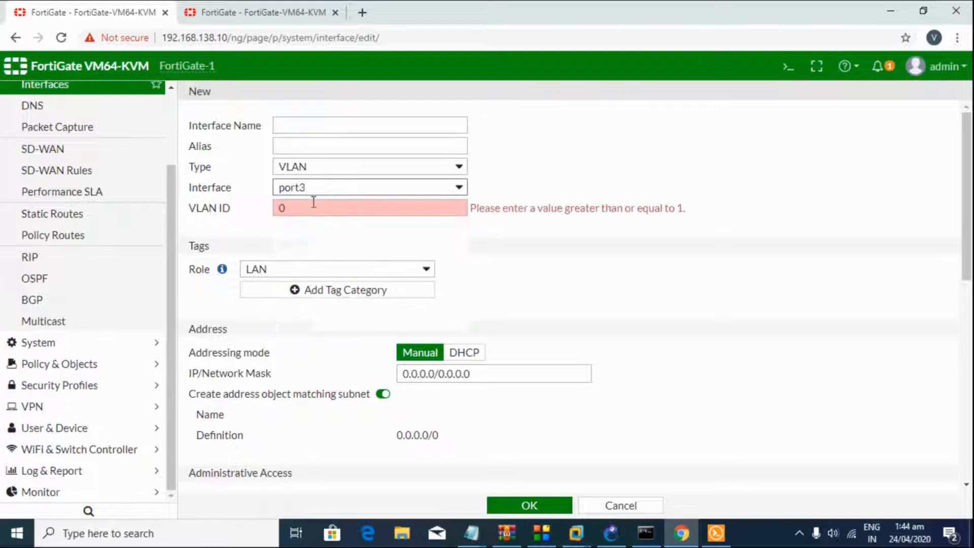
{"action": "left_click_drag", "start_coordinate": [307, 210], "coordinate": [257, 211]}
{"action": "type", "text": "20"}
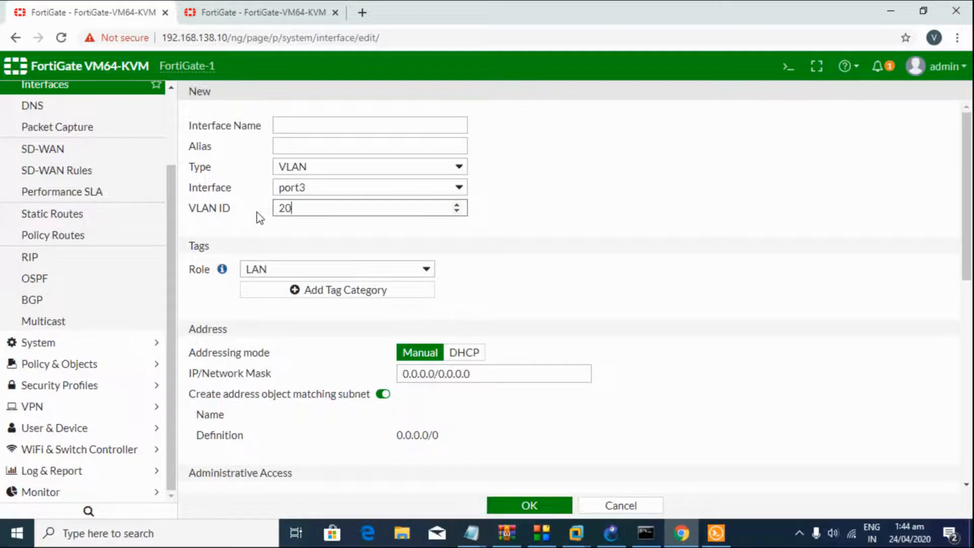
{"action": "left_click", "coordinate": [296, 123]}
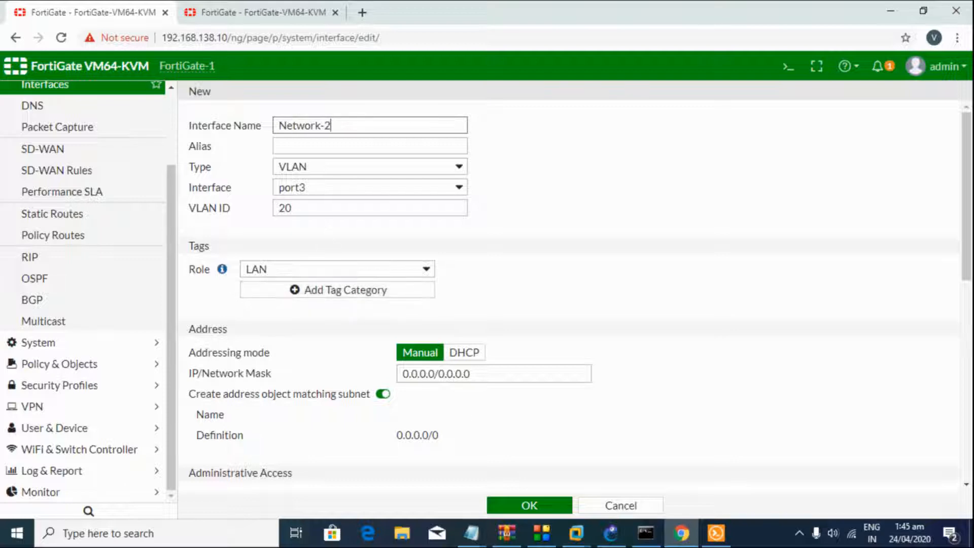
Step: Give Network-2 the address 20.20.20.1/24 from the notes, allow PING, and save it
{"action": "mouse_move", "coordinate": [472, 533]}
{"action": "left_click", "coordinate": [413, 496]}
{"action": "left_click_drag", "start_coordinate": [250, 127], "coordinate": [169, 127]}
{"action": "key", "text": "ctrl+c"}
{"action": "key", "text": "alt+Tab"}
{"action": "key", "text": "ctrl+v"}
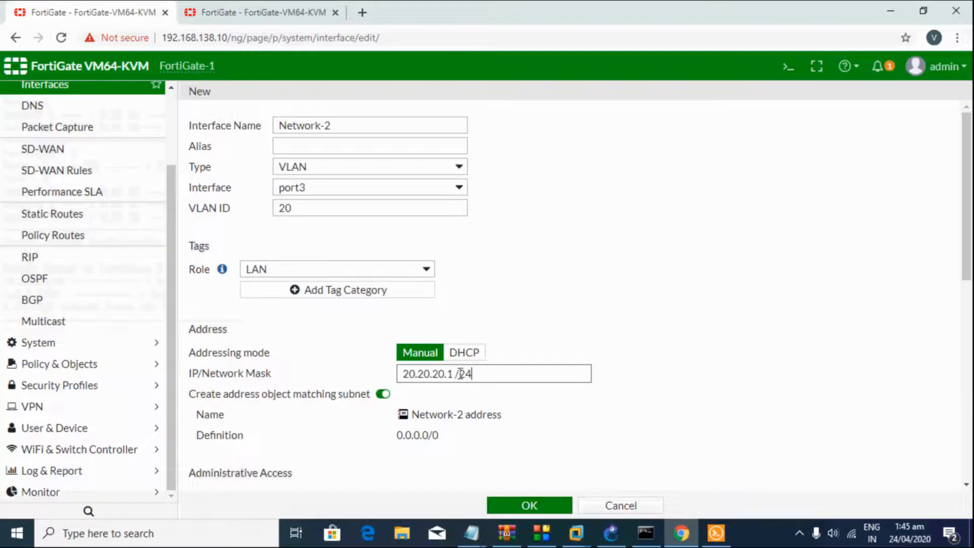
{"action": "key", "text": "BackSpace"}
{"action": "left_click", "coordinate": [556, 416]}
{"action": "scroll", "coordinate": [330, 234], "scroll_direction": "down", "scroll_amount": 5}
{"action": "left_click", "coordinate": [336, 214]}
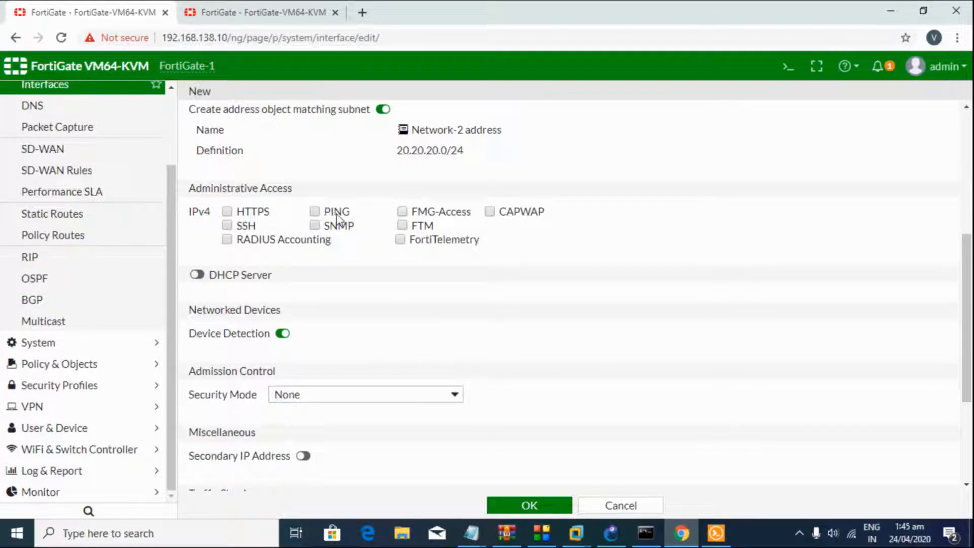
{"action": "left_click", "coordinate": [529, 505]}
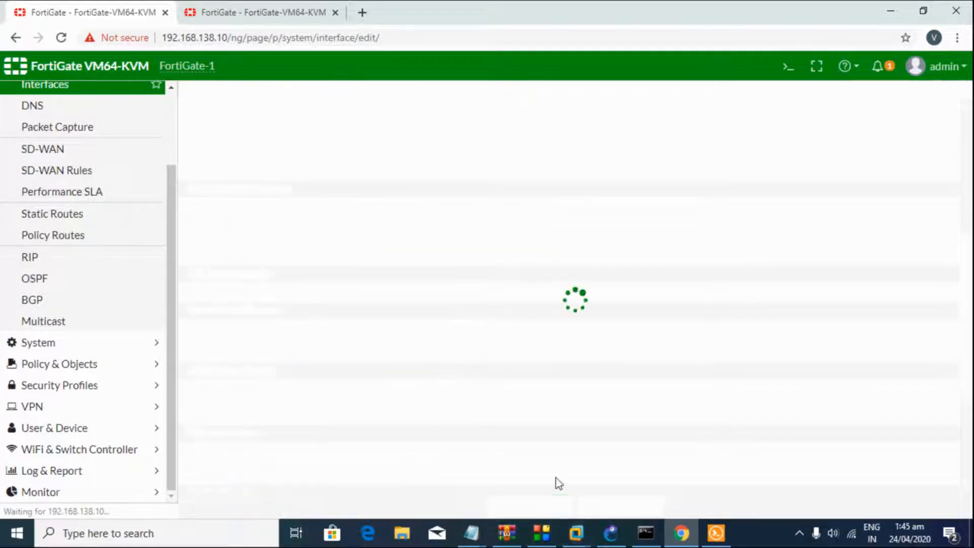
Step: Review the FortiGate-1 and FortiGate-2 interface plans in the notes, then return to the browser
{"action": "mouse_move", "coordinate": [472, 533]}
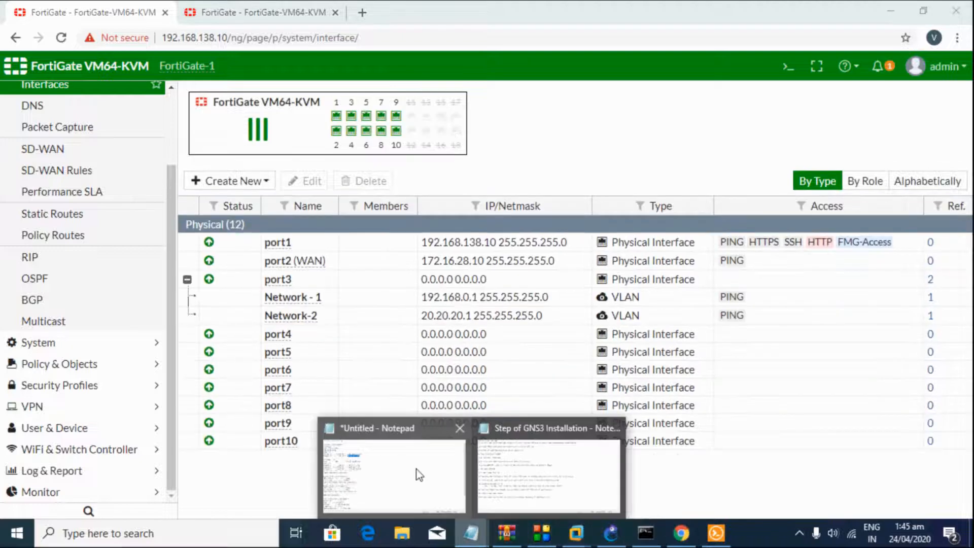
{"action": "left_click", "coordinate": [391, 467]}
{"action": "left_click_drag", "start_coordinate": [49, 63], "coordinate": [136, 127]}
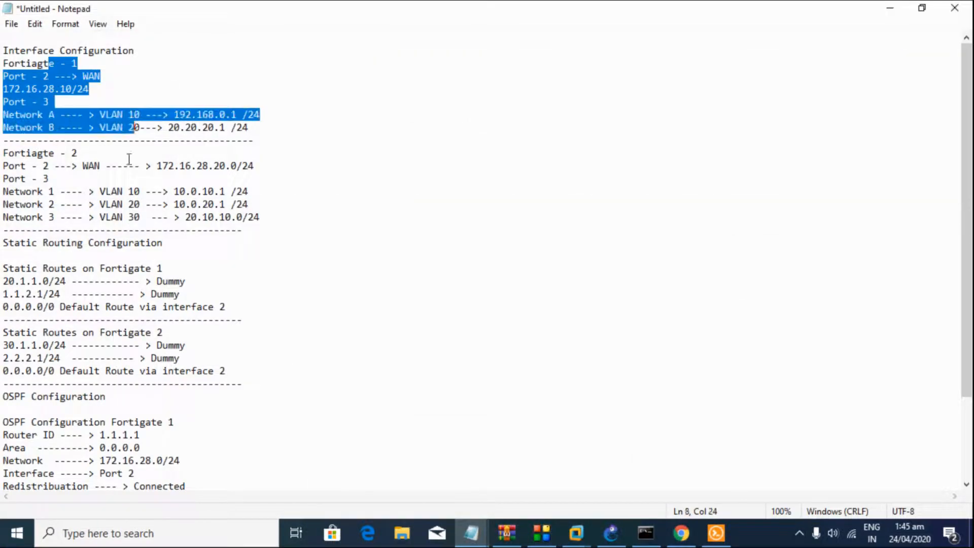
{"action": "left_click_drag", "start_coordinate": [3, 191], "coordinate": [192, 217]}
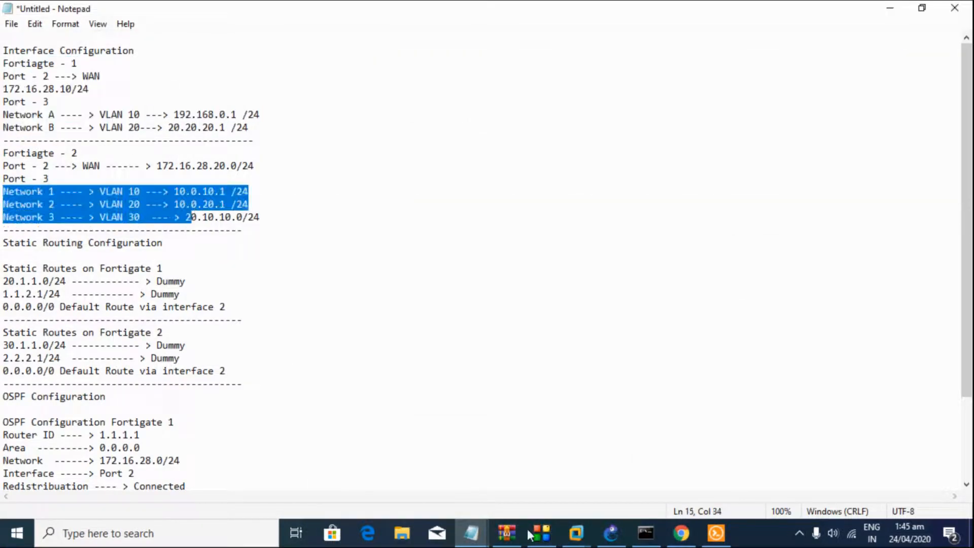
{"action": "left_click", "coordinate": [681, 532]}
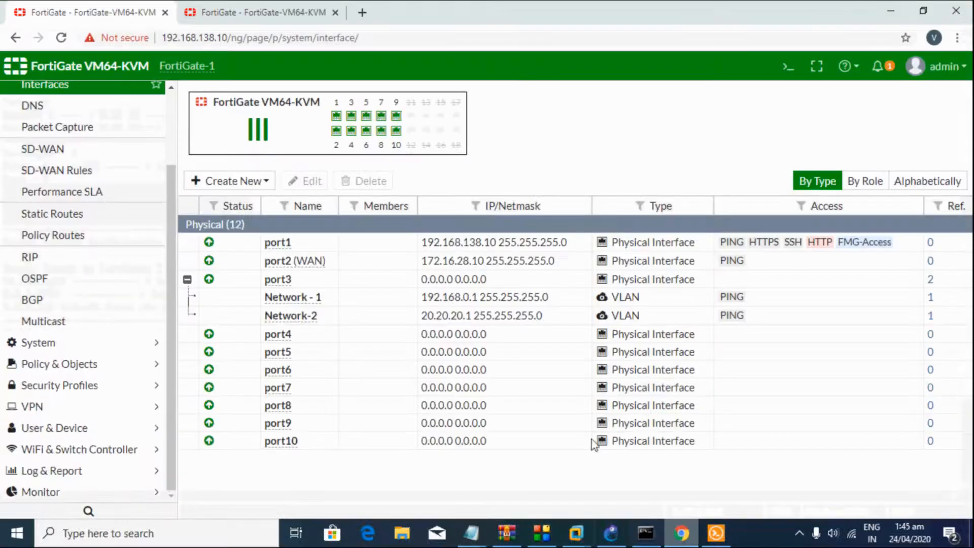
Step: On FortiGate-2, start a new interface Network-A on port3 with VLAN ID 10
{"action": "left_click", "coordinate": [235, 19]}
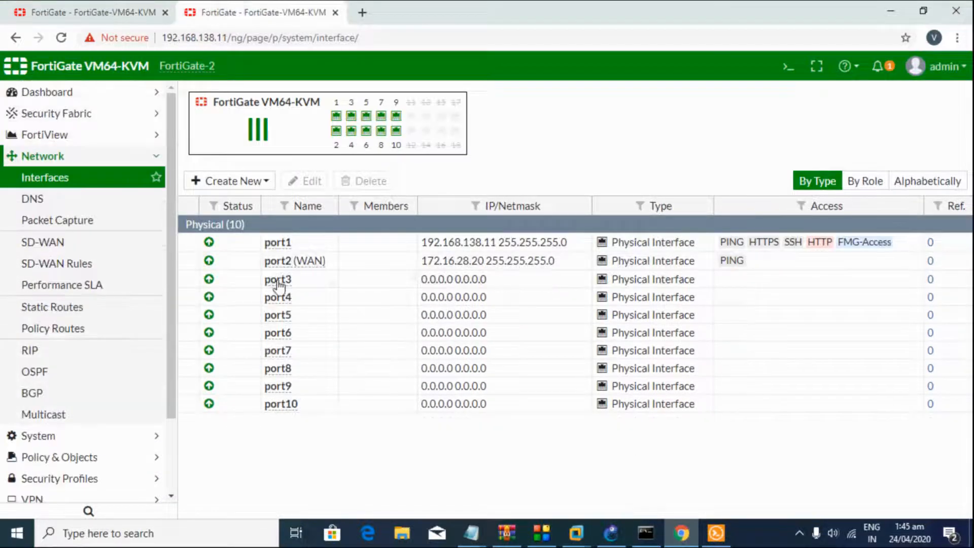
{"action": "left_click", "coordinate": [214, 183]}
{"action": "left_click", "coordinate": [211, 199]}
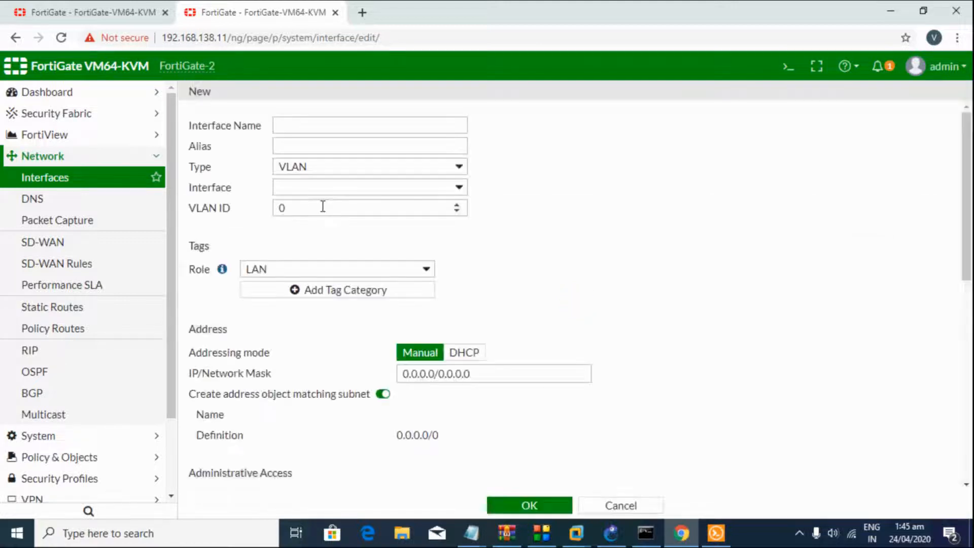
{"action": "left_click", "coordinate": [309, 122]}
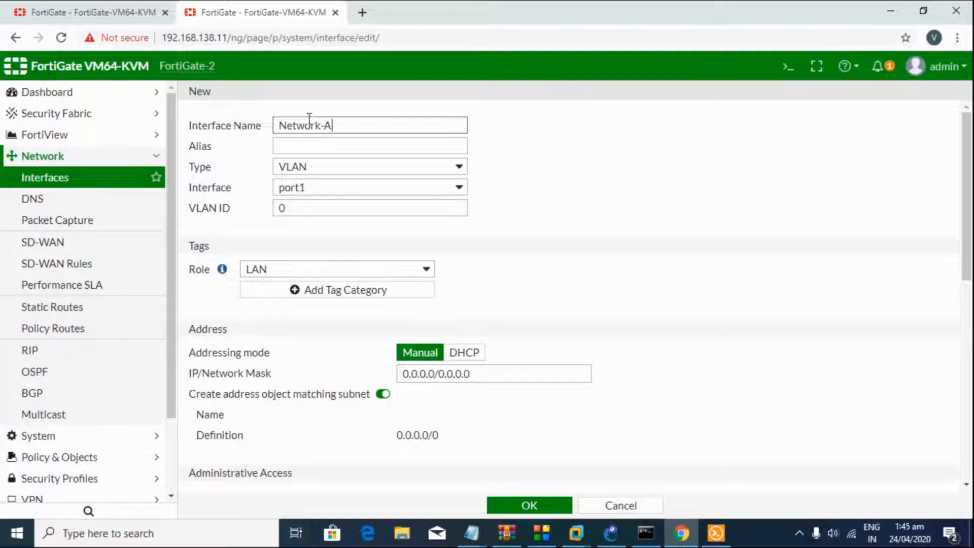
{"action": "left_click", "coordinate": [354, 192]}
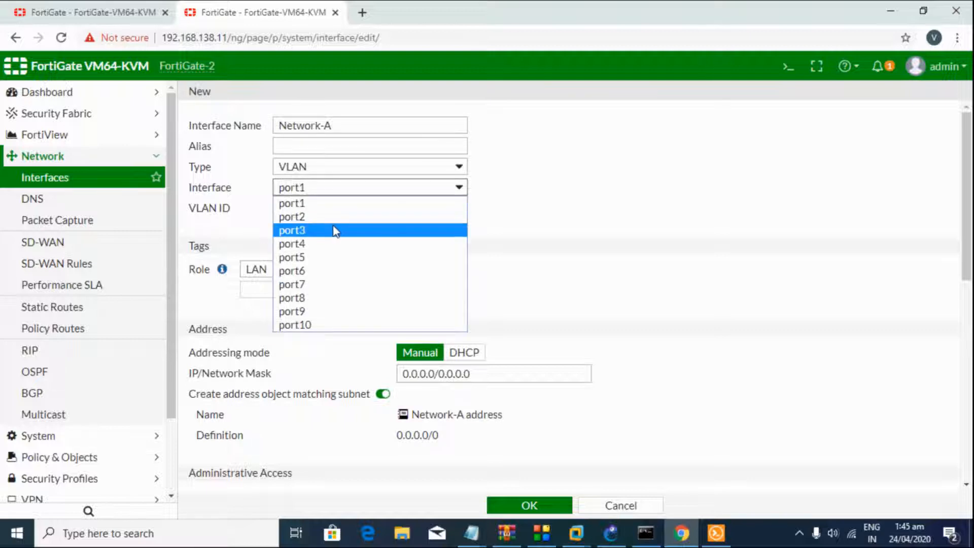
{"action": "left_click", "coordinate": [335, 230]}
{"action": "left_click_drag", "start_coordinate": [335, 210], "coordinate": [272, 213]}
{"action": "type", "text": "1"}
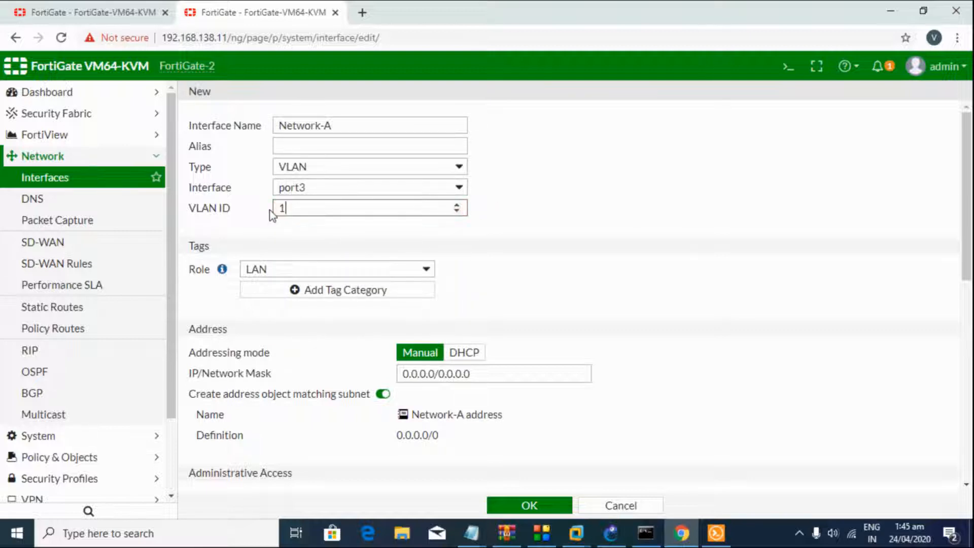
{"action": "type", "text": "0"}
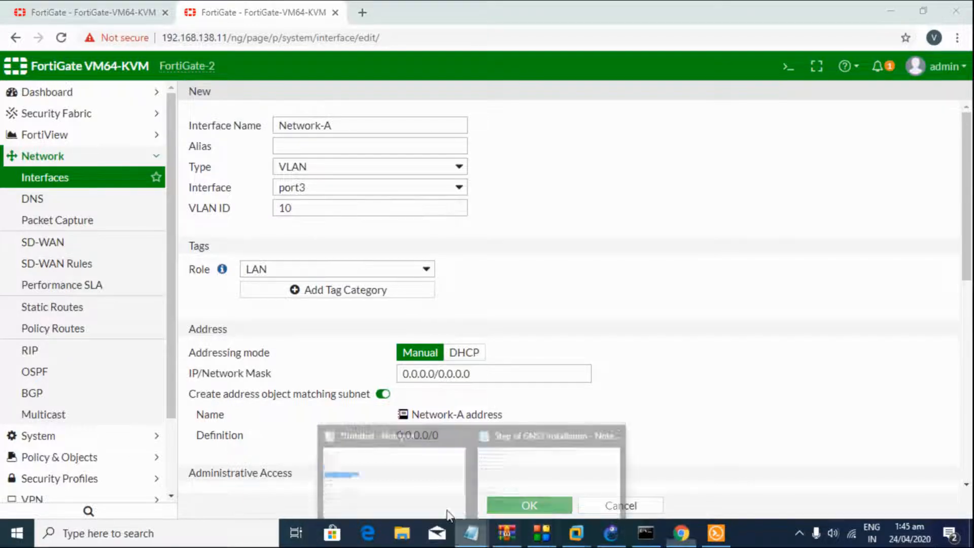
Step: Copy 10.0.10.1/24 from the notes into Network-A's address and save the interface
{"action": "left_click", "coordinate": [472, 532]}
{"action": "left_click", "coordinate": [242, 206]}
{"action": "left_click_drag", "start_coordinate": [250, 193], "coordinate": [174, 193]}
{"action": "key", "text": "ctrl+c"}
{"action": "key", "text": "alt+Tab"}
{"action": "key", "text": "ctrl+v"}
{"action": "left_click", "coordinate": [450, 374]}
{"action": "key", "text": "BackSpace"}
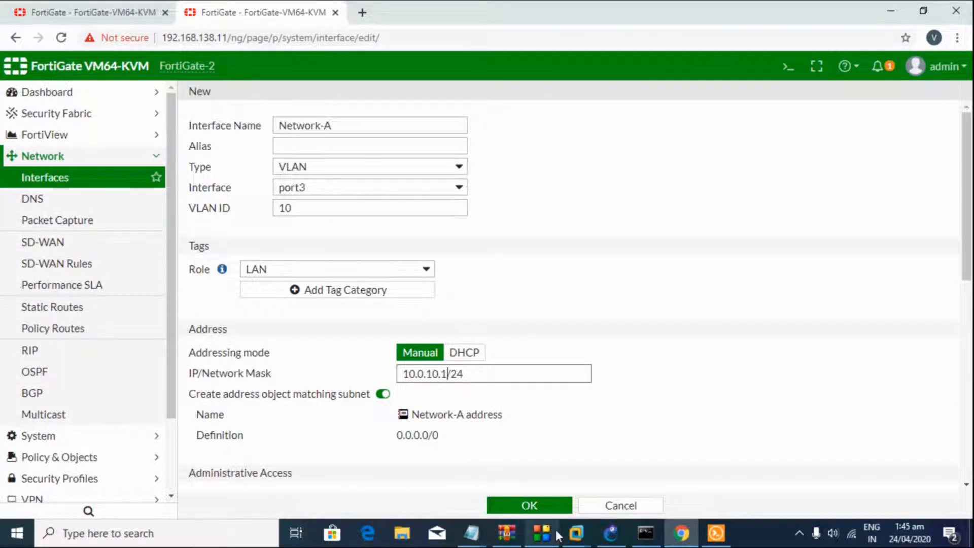
{"action": "left_click", "coordinate": [555, 505]}
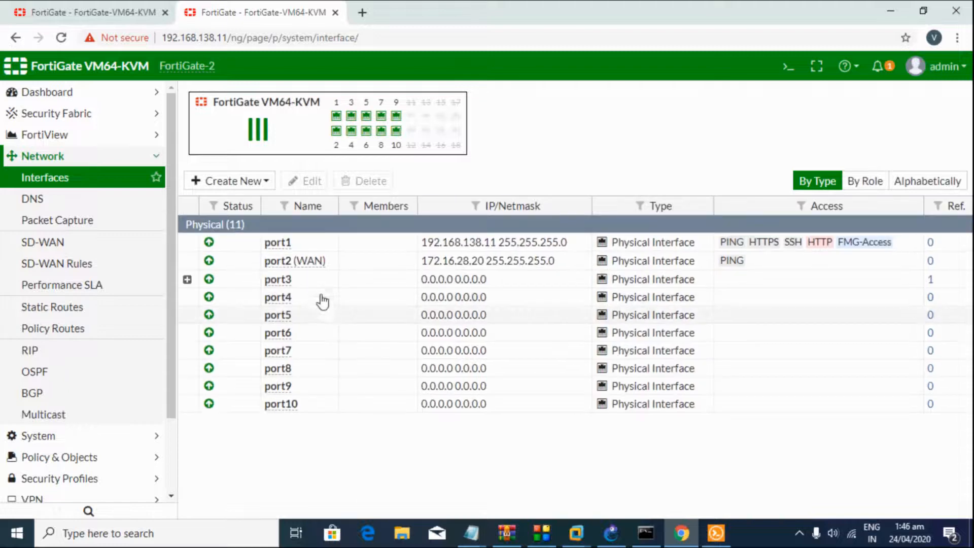
Step: Edit Network-A under port3 to allow PING, then begin another new interface
{"action": "left_click", "coordinate": [254, 285]}
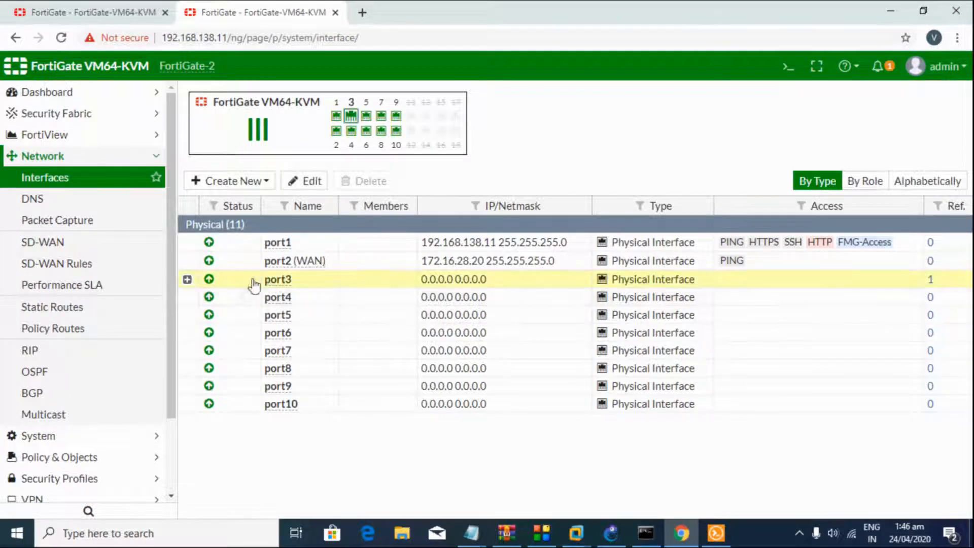
{"action": "left_click", "coordinate": [187, 279]}
{"action": "double_click", "coordinate": [273, 297]}
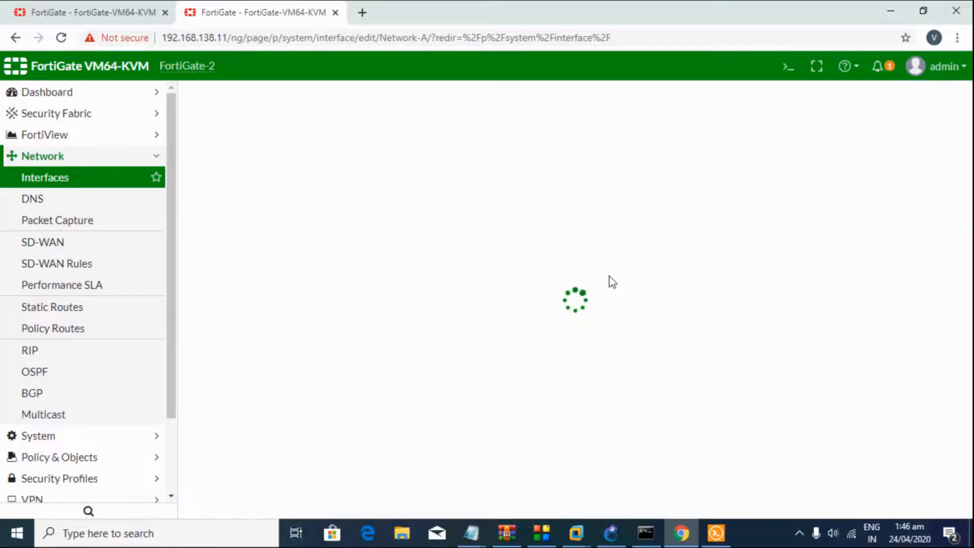
{"action": "scroll", "coordinate": [599, 299], "scroll_direction": "down", "scroll_amount": 3}
{"action": "left_click", "coordinate": [336, 359]}
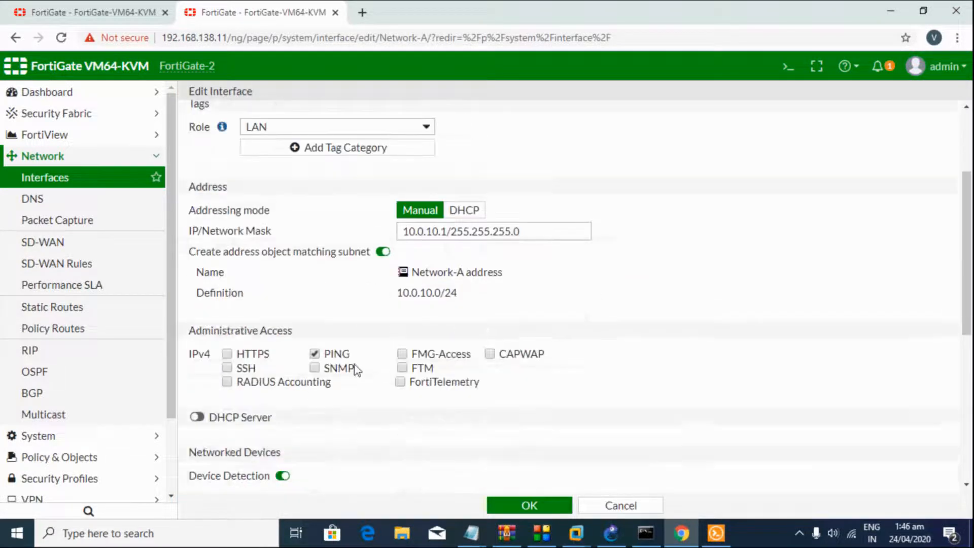
{"action": "left_click", "coordinate": [533, 505]}
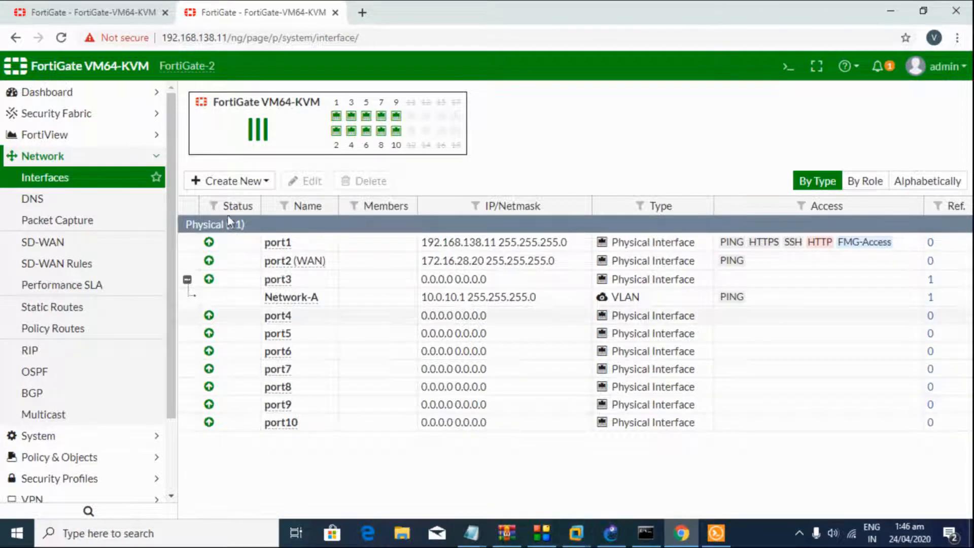
{"action": "left_click", "coordinate": [222, 183]}
{"action": "left_click", "coordinate": [219, 200]}
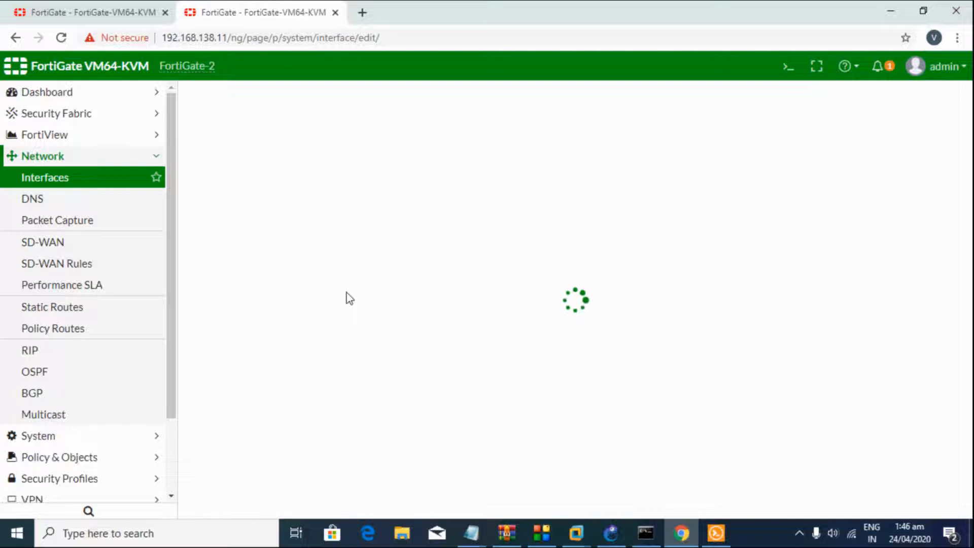
Step: Name the new interface Network-B on port3 with VLAN ID 20
{"action": "scroll", "coordinate": [348, 299], "scroll_direction": "down", "scroll_amount": 3}
{"action": "scroll", "coordinate": [349, 308], "scroll_direction": "up", "scroll_amount": 3}
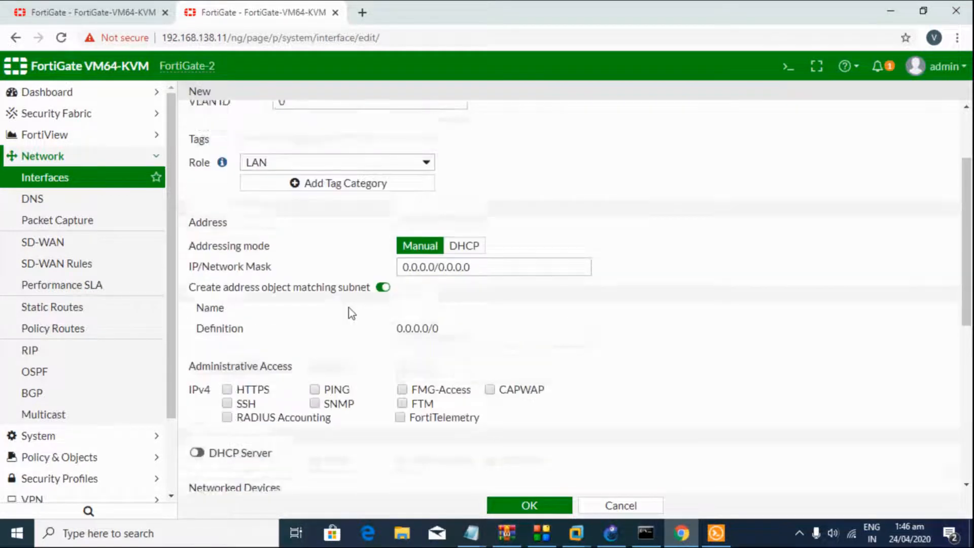
{"action": "left_click", "coordinate": [285, 122]}
{"action": "type", "text": "Network-B"}
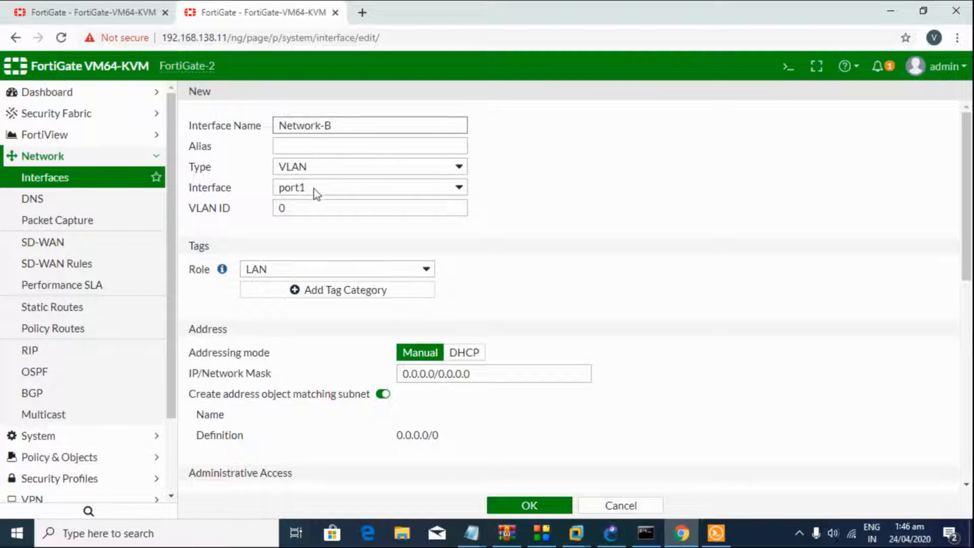
{"action": "left_click", "coordinate": [316, 193]}
{"action": "left_click", "coordinate": [315, 228]}
{"action": "key", "text": "Tab"}
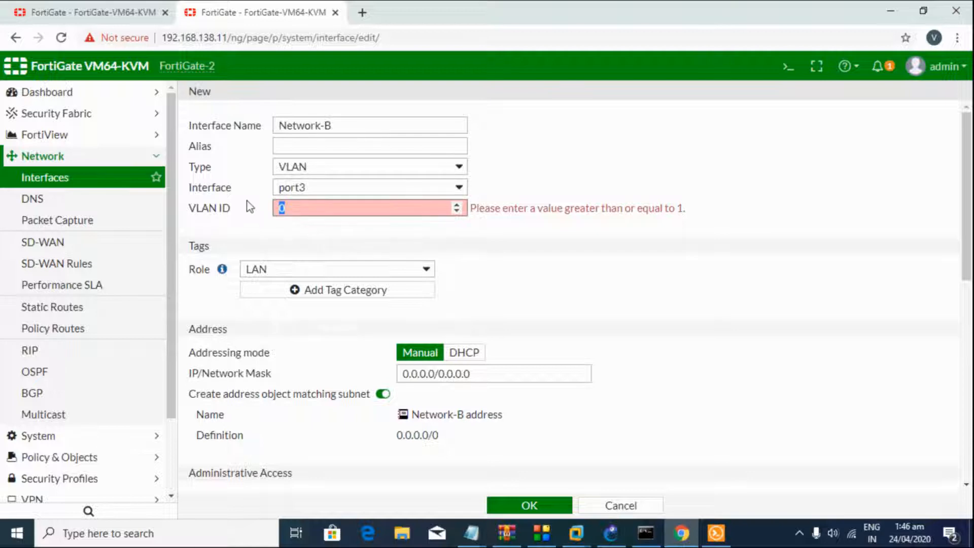
{"action": "type", "text": "20"}
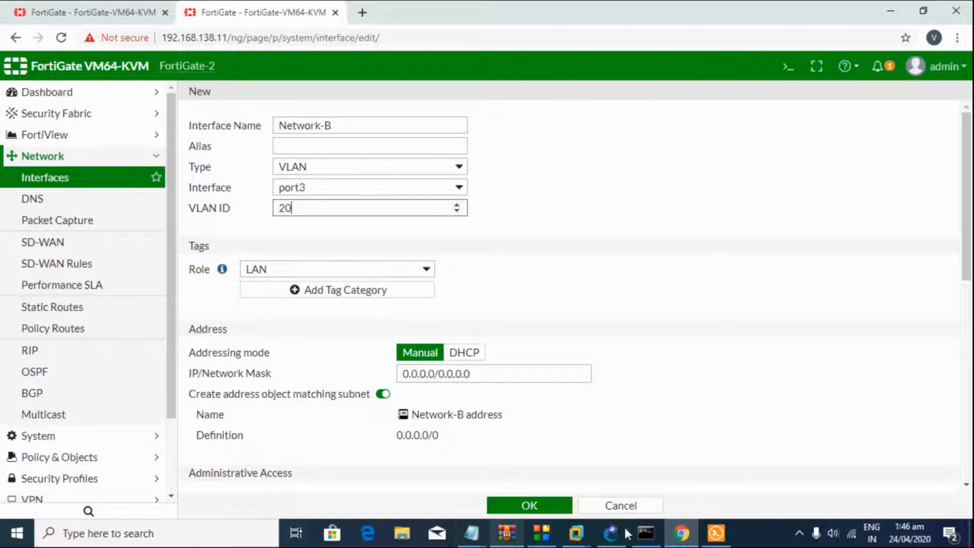
Step: Paste 10.0.20.1/24 from the notes as Network-B's IP/Network Mask
{"action": "mouse_move", "coordinate": [455, 535]}
{"action": "left_click", "coordinate": [453, 479]}
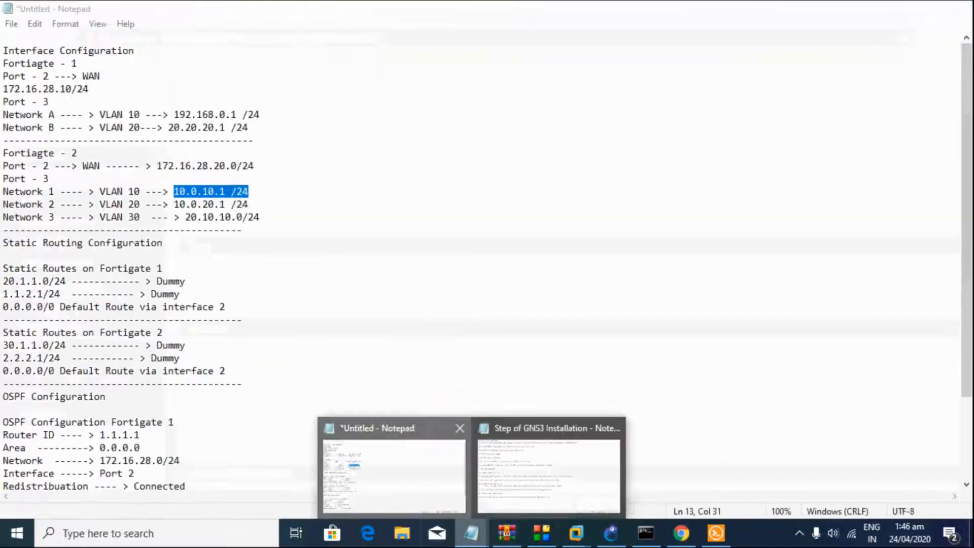
{"action": "left_click", "coordinate": [247, 204]}
{"action": "left_click_drag", "start_coordinate": [248, 204], "coordinate": [174, 203]}
{"action": "key", "text": "ctrl+c"}
{"action": "key", "text": "alt+Tab"}
{"action": "left_click", "coordinate": [398, 370]}
{"action": "key", "text": "ctrl+v"}
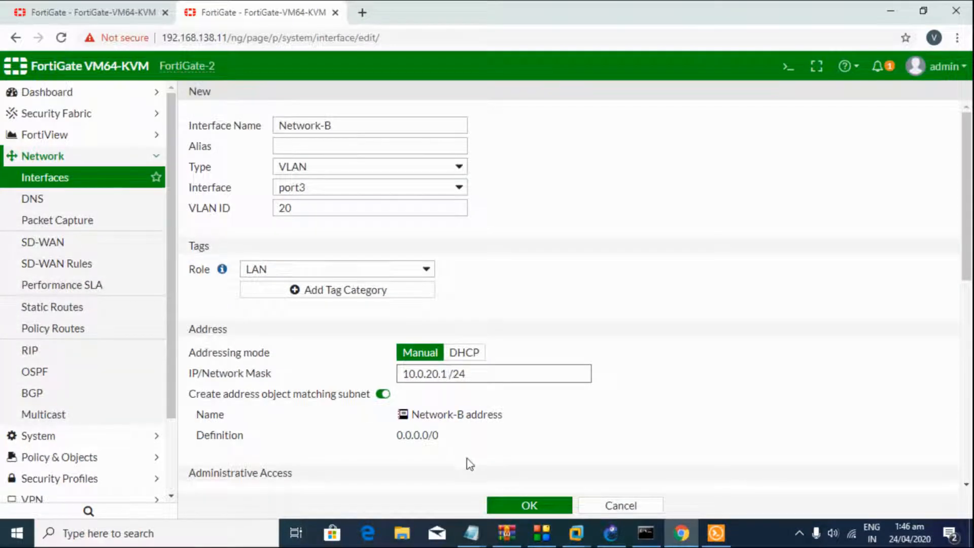
Step: Save Network-B and begin another new interface
{"action": "scroll", "coordinate": [517, 448], "scroll_direction": "down", "scroll_amount": 8}
{"action": "scroll", "coordinate": [388, 274], "scroll_direction": "up", "scroll_amount": 5}
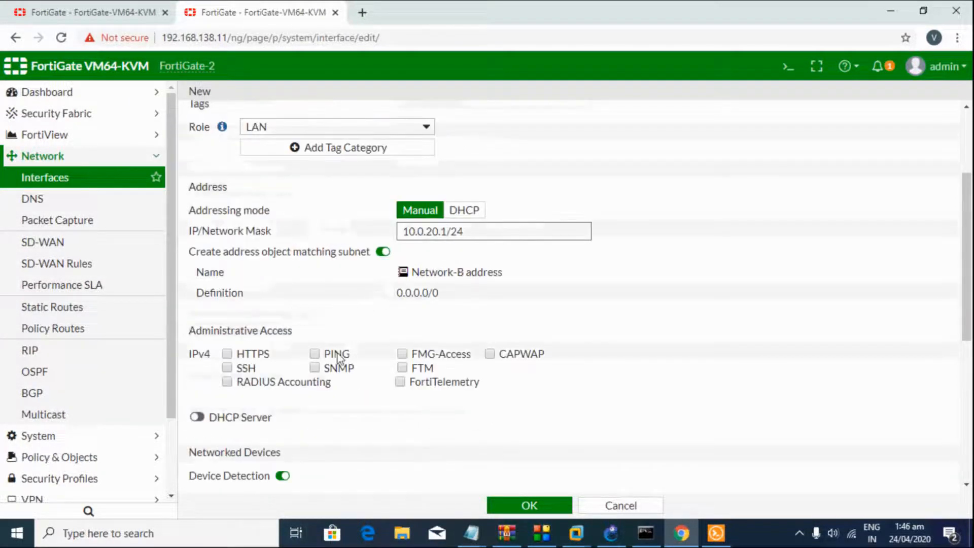
{"action": "scroll", "coordinate": [463, 431], "scroll_direction": "down", "scroll_amount": 5}
{"action": "left_click", "coordinate": [517, 504]}
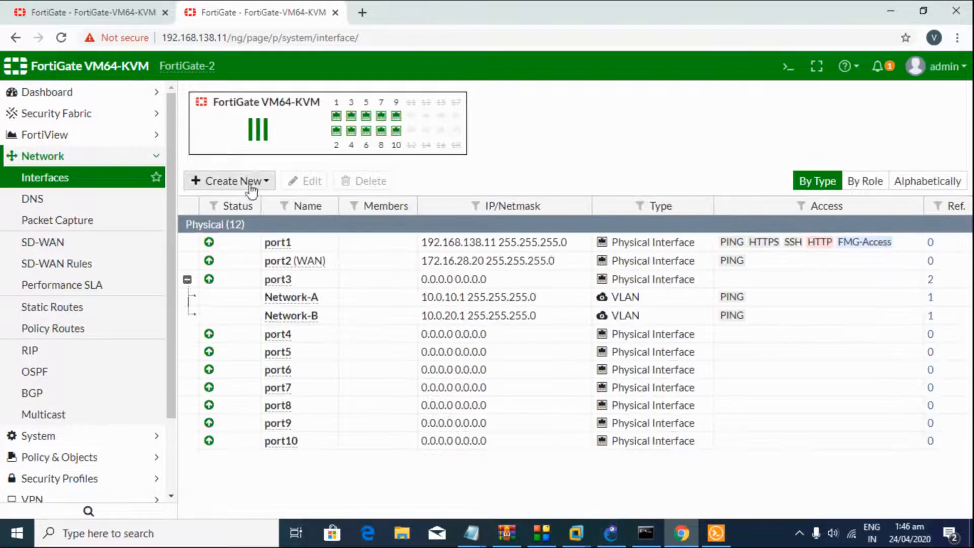
{"action": "left_click", "coordinate": [251, 192]}
{"action": "left_click", "coordinate": [252, 199]}
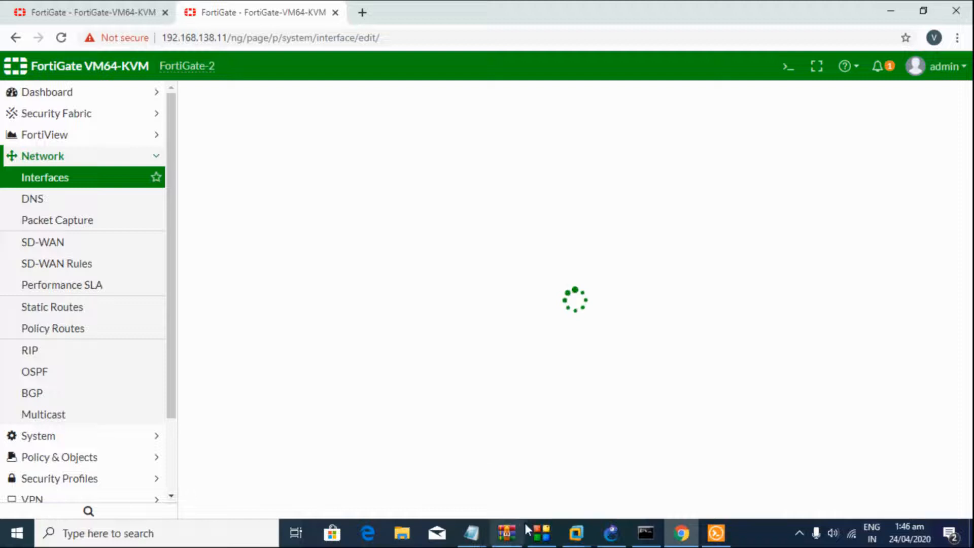
Step: Take the Network 3 address from the notes and correct it to 20.10.10.1/24
{"action": "mouse_move", "coordinate": [471, 533]}
{"action": "left_click", "coordinate": [392, 467]}
{"action": "left_click_drag", "start_coordinate": [258, 218], "coordinate": [186, 219]}
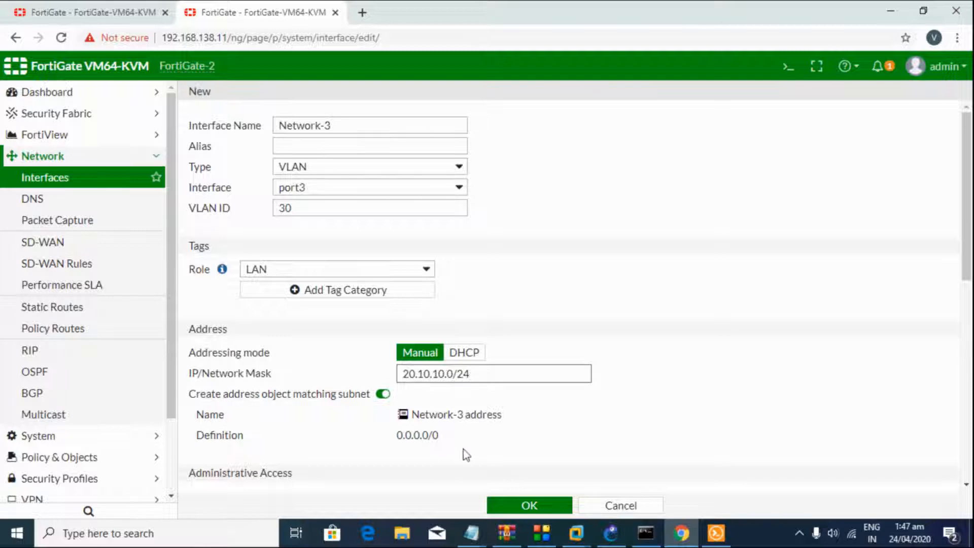
{"action": "scroll", "coordinate": [469, 453], "scroll_direction": "down", "scroll_amount": 1}
{"action": "left_click", "coordinate": [335, 355]}
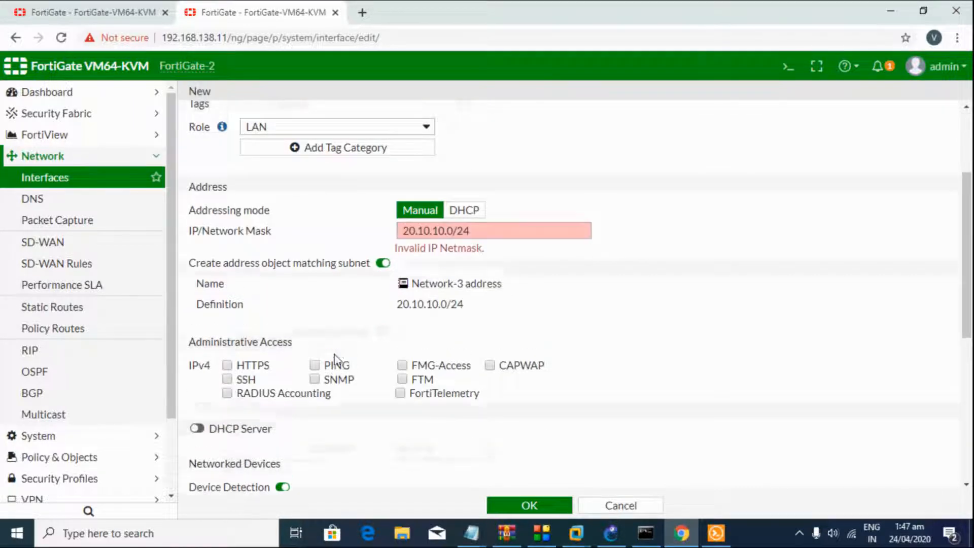
{"action": "left_click", "coordinate": [453, 231]}
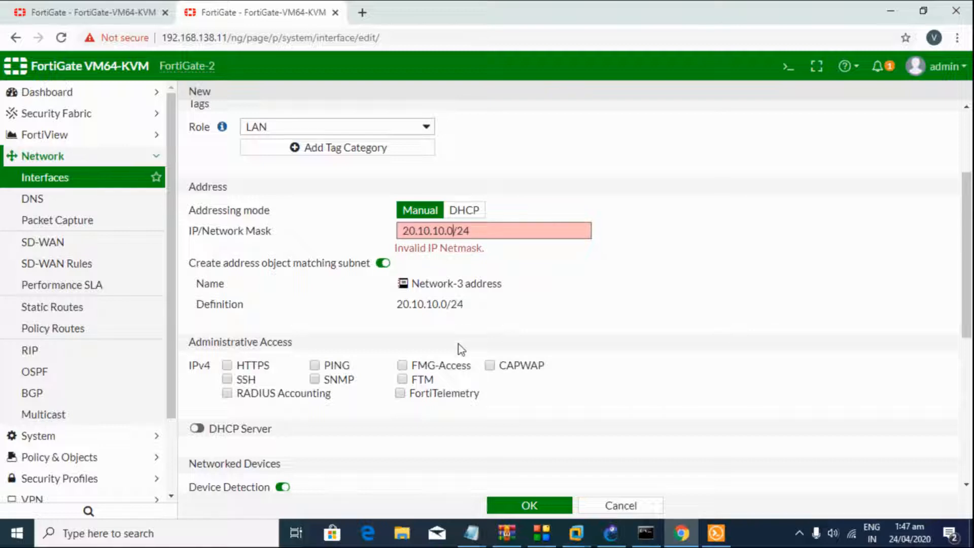
{"action": "key", "text": "BackSpace"}
{"action": "type", "text": "1"}
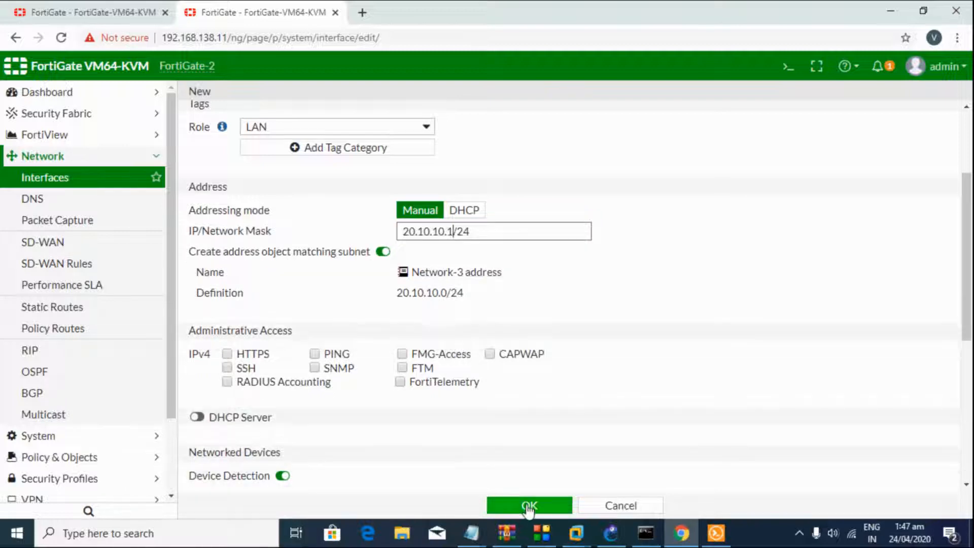
Step: Allow PING and save Network-3 on FortiGate-2
{"action": "left_click", "coordinate": [314, 354]}
{"action": "left_click", "coordinate": [569, 507]}
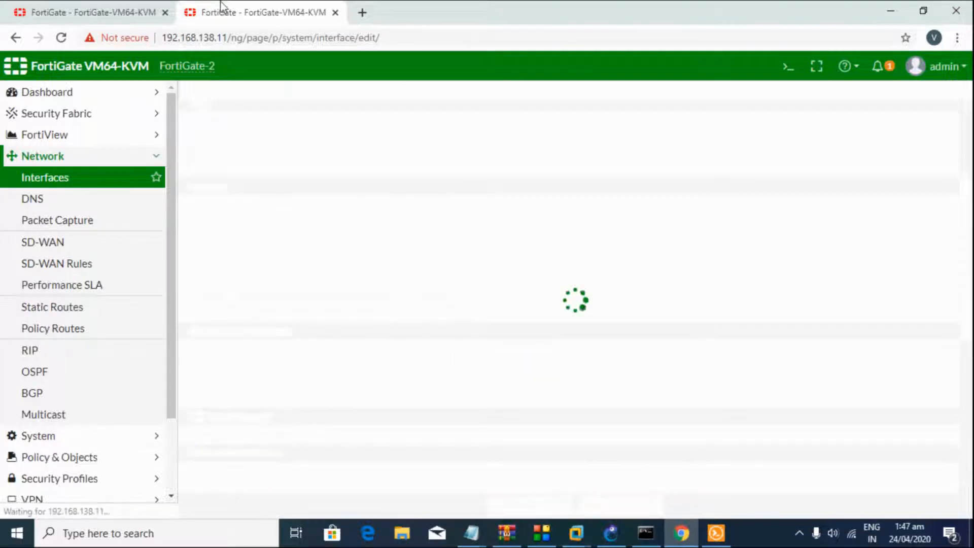
{"action": "left_click", "coordinate": [136, 5]}
{"action": "left_click", "coordinate": [228, 12]}
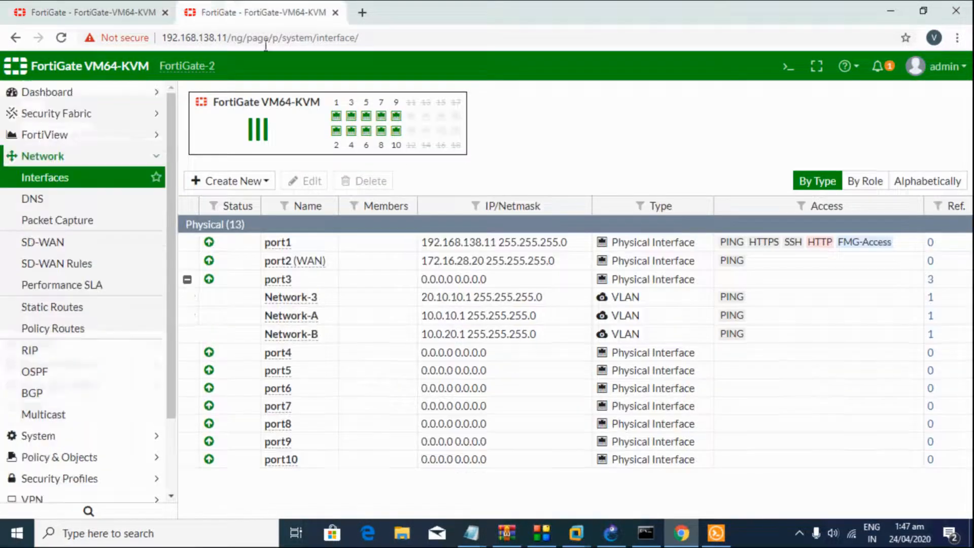
Step: Review the interface and static route sections of the notes, then return to FortiGate-2's interface list
{"action": "mouse_move", "coordinate": [471, 531]}
{"action": "left_click", "coordinate": [448, 484]}
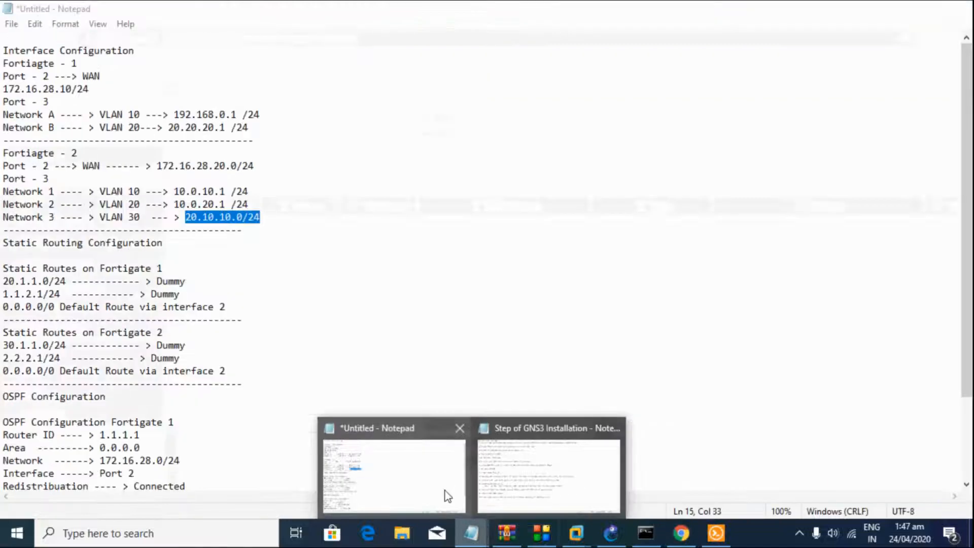
{"action": "left_click_drag", "start_coordinate": [274, 218], "coordinate": [35, 42]}
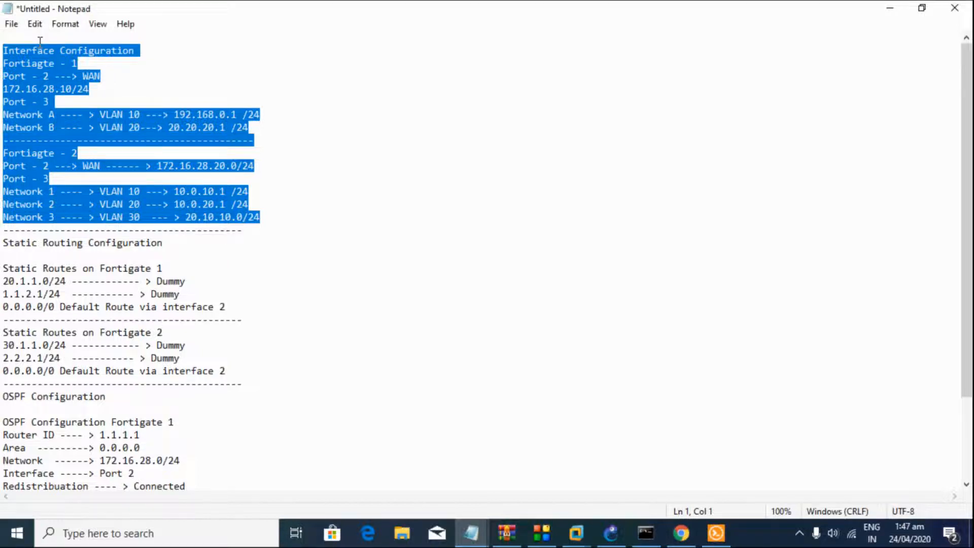
{"action": "left_click_drag", "start_coordinate": [245, 372], "coordinate": [8, 256]}
{"action": "left_click", "coordinate": [8, 251]}
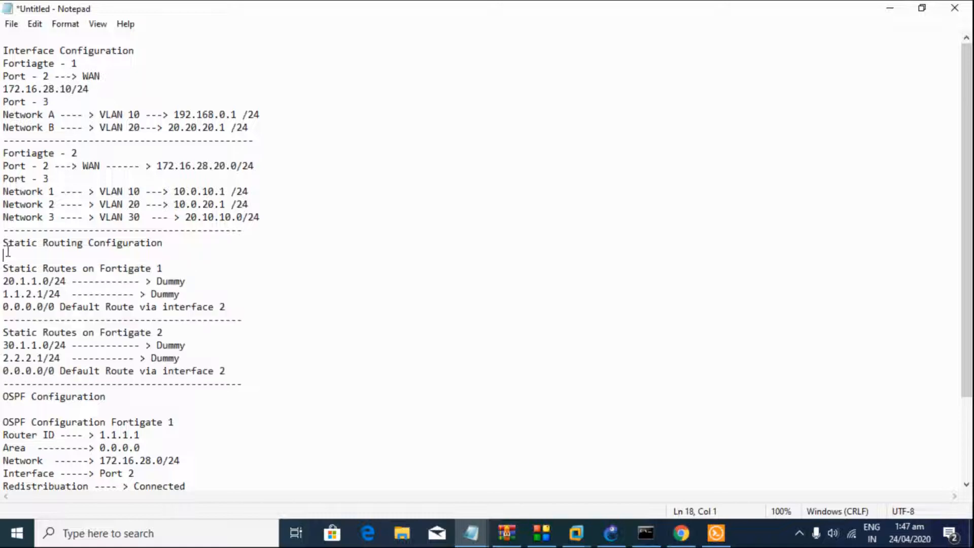
{"action": "left_click", "coordinate": [679, 534]}
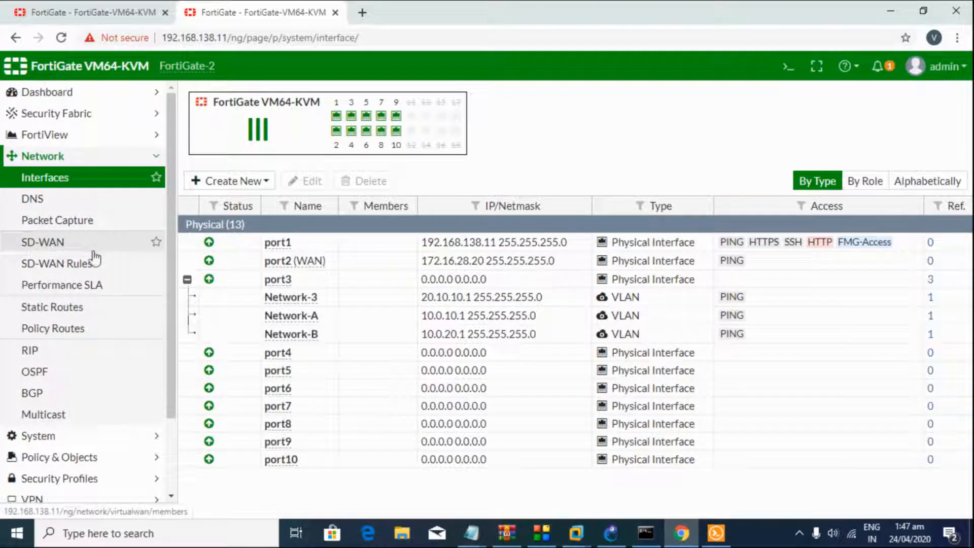
Step: Check FortiGate-2's empty Static Routes list and its connected routes in the Routing Monitor
{"action": "left_click", "coordinate": [64, 311]}
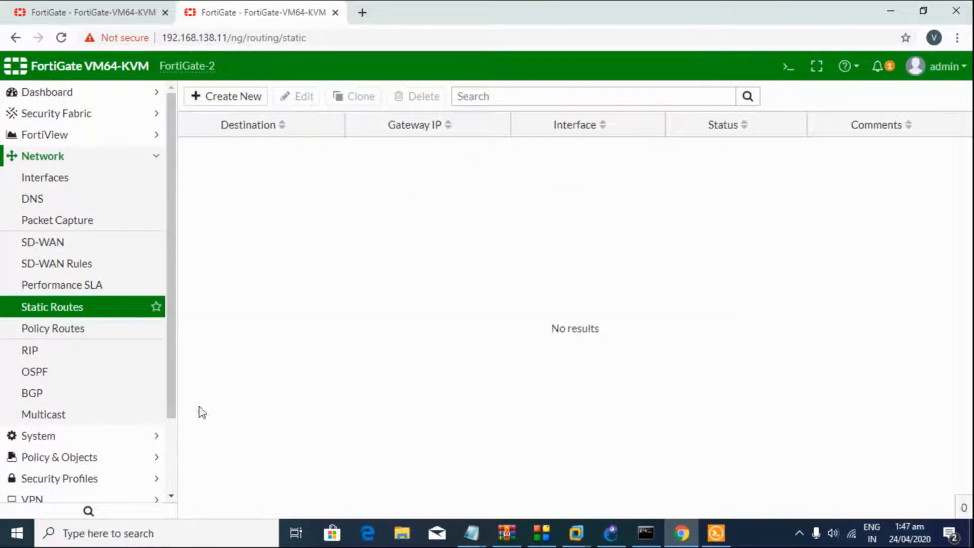
{"action": "left_click_drag", "start_coordinate": [169, 392], "coordinate": [168, 482]}
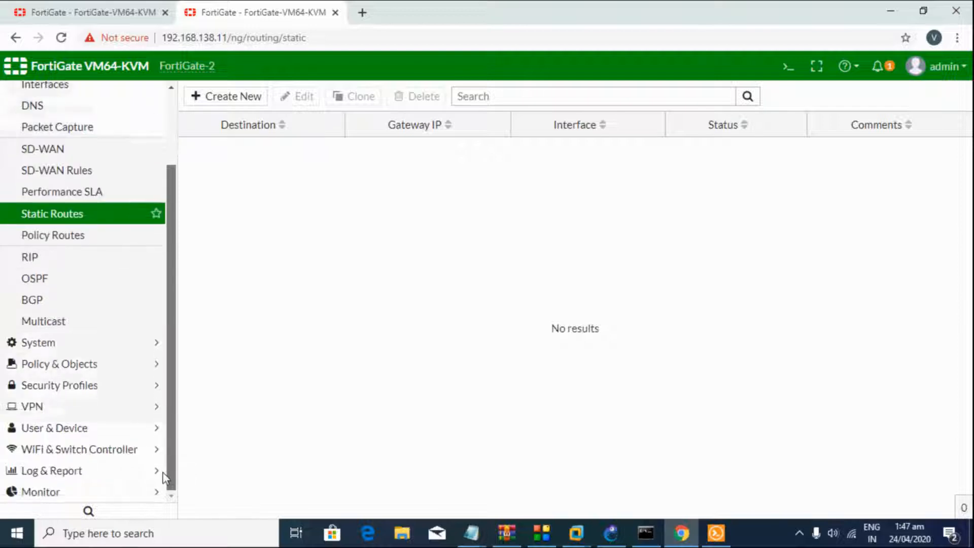
{"action": "left_click", "coordinate": [134, 492]}
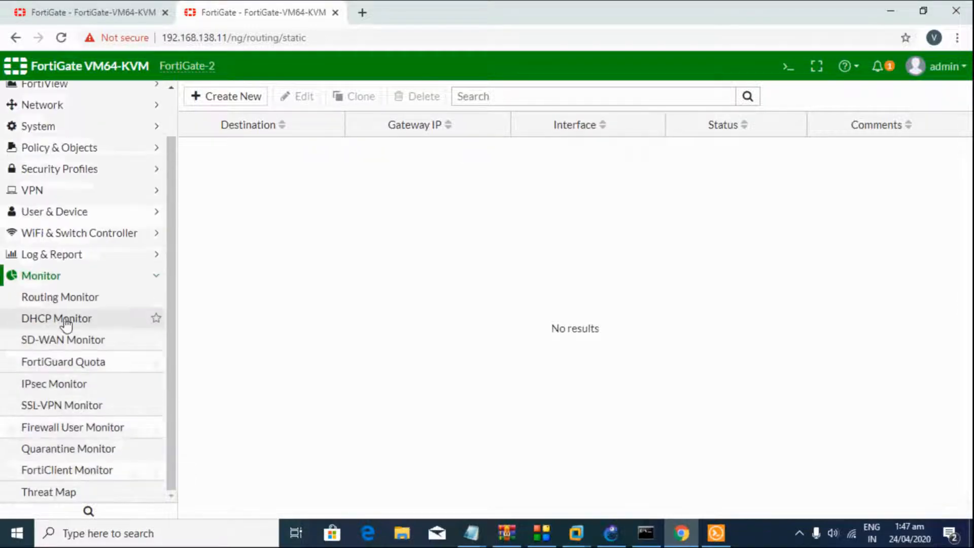
{"action": "left_click", "coordinate": [66, 300]}
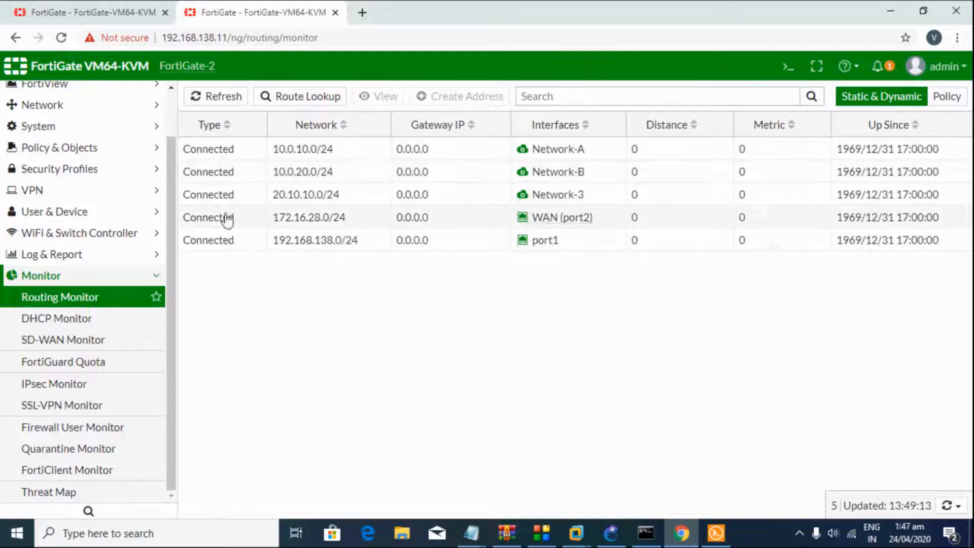
{"action": "left_click", "coordinate": [213, 156]}
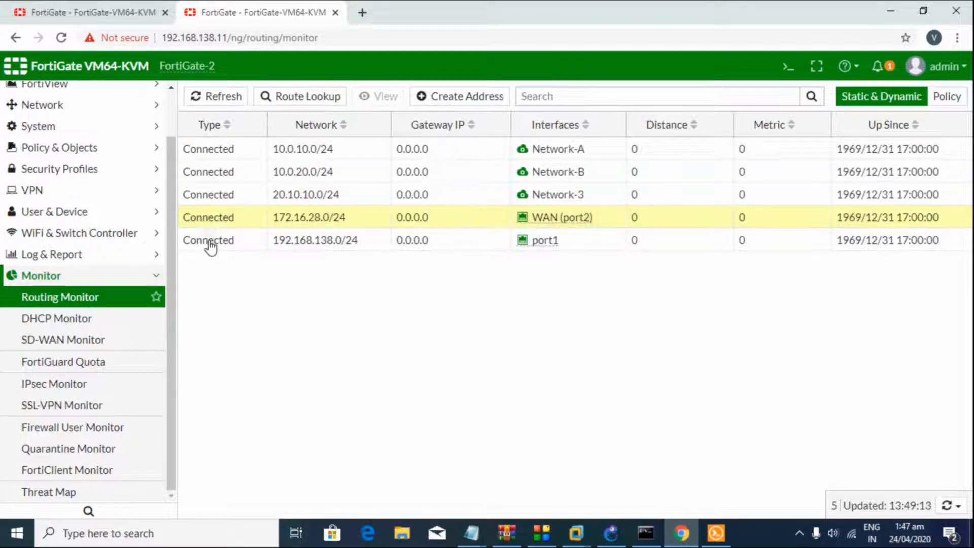
{"action": "left_click", "coordinate": [241, 159]}
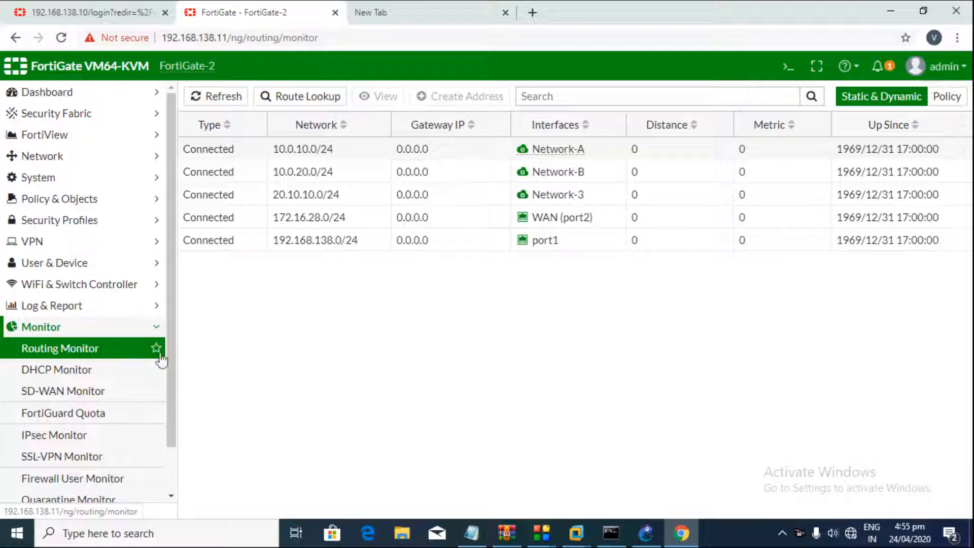
Step: Review the notes' static routes section, including Fortigate 1's two dummy routes
{"action": "left_click", "coordinate": [472, 532]}
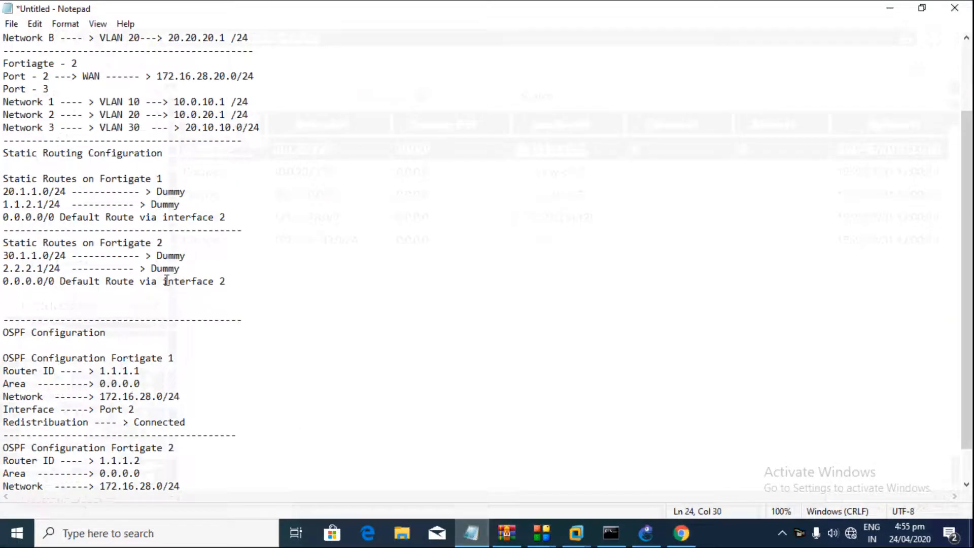
{"action": "left_click_drag", "start_coordinate": [238, 295], "coordinate": [8, 180]}
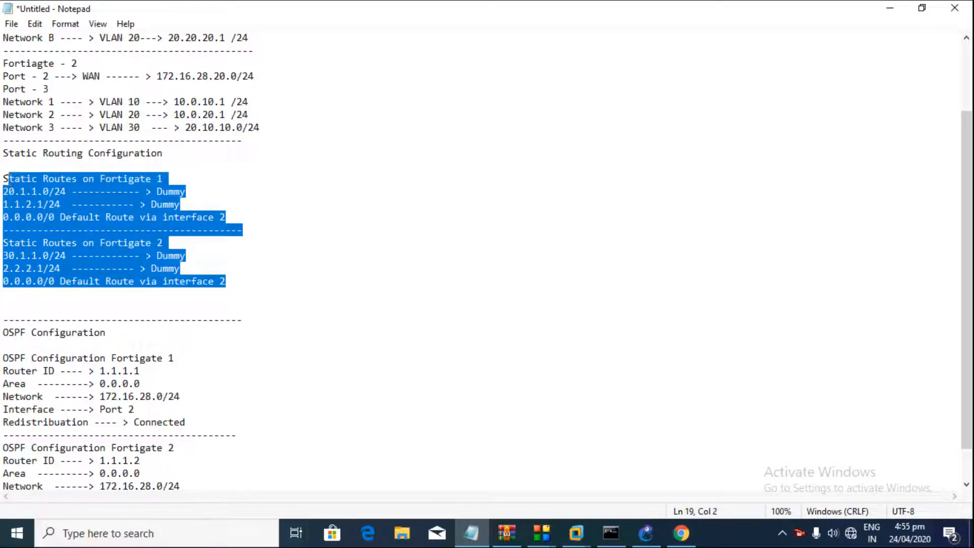
{"action": "left_click", "coordinate": [139, 226]}
{"action": "left_click_drag", "start_coordinate": [224, 217], "coordinate": [170, 204]}
{"action": "left_click", "coordinate": [45, 195]}
{"action": "left_click", "coordinate": [170, 204]}
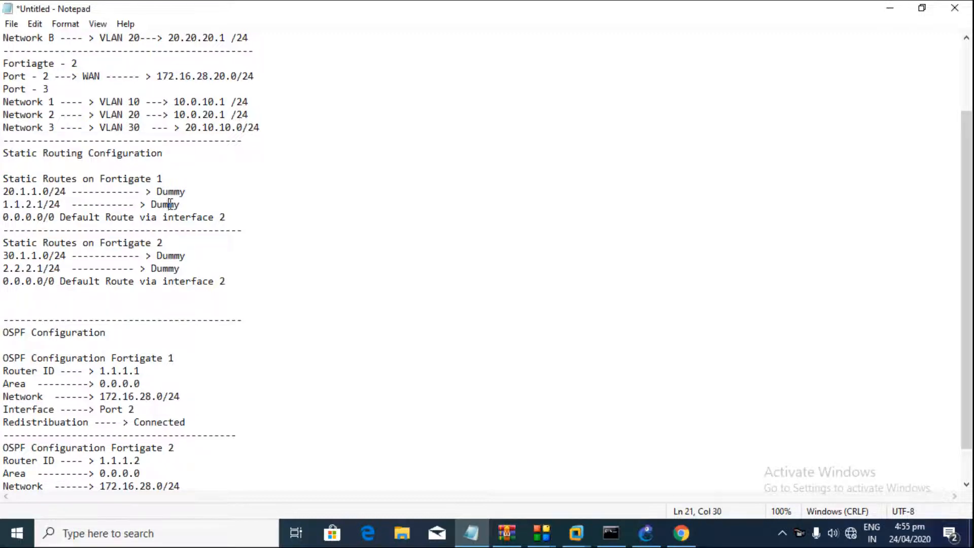
{"action": "left_click_drag", "start_coordinate": [183, 205], "coordinate": [20, 196]}
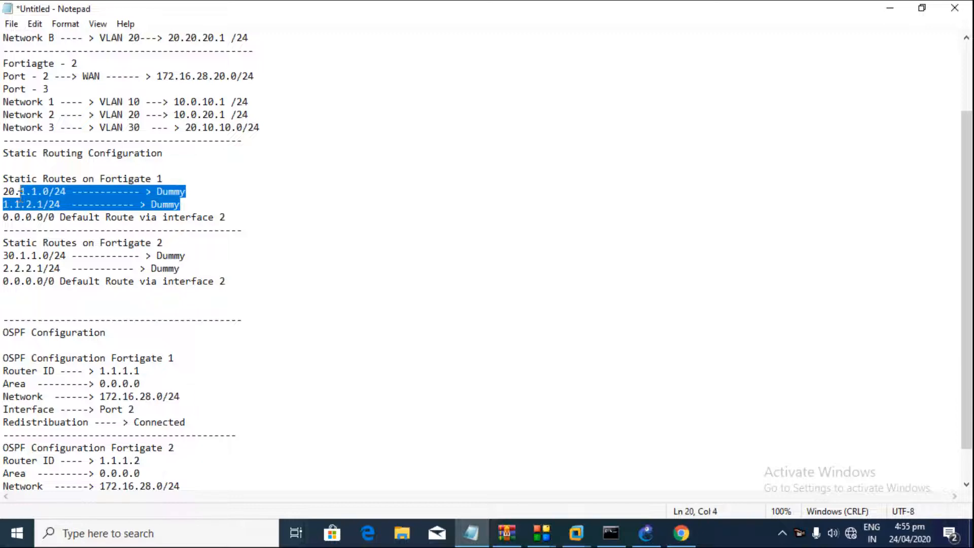
{"action": "left_click", "coordinate": [16, 196]}
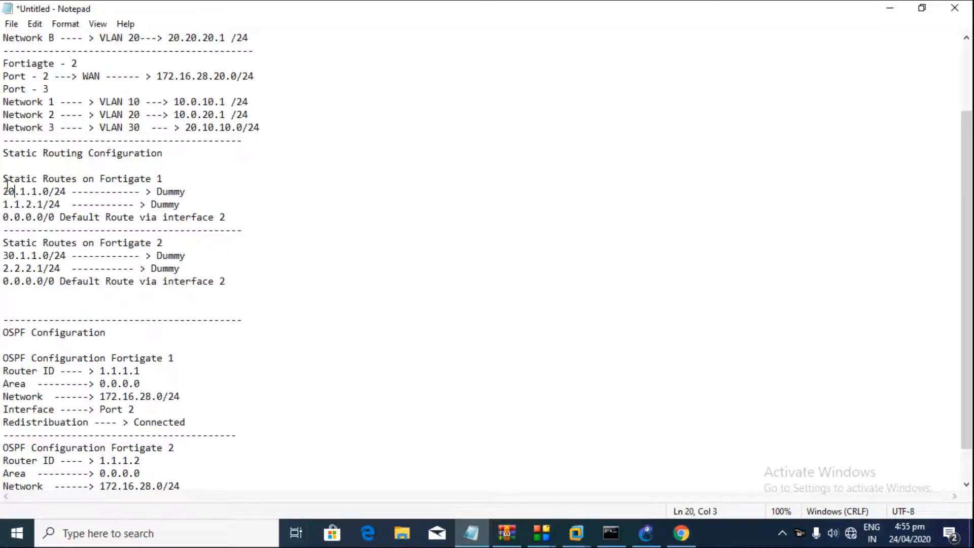
{"action": "left_click_drag", "start_coordinate": [2, 180], "coordinate": [137, 179]}
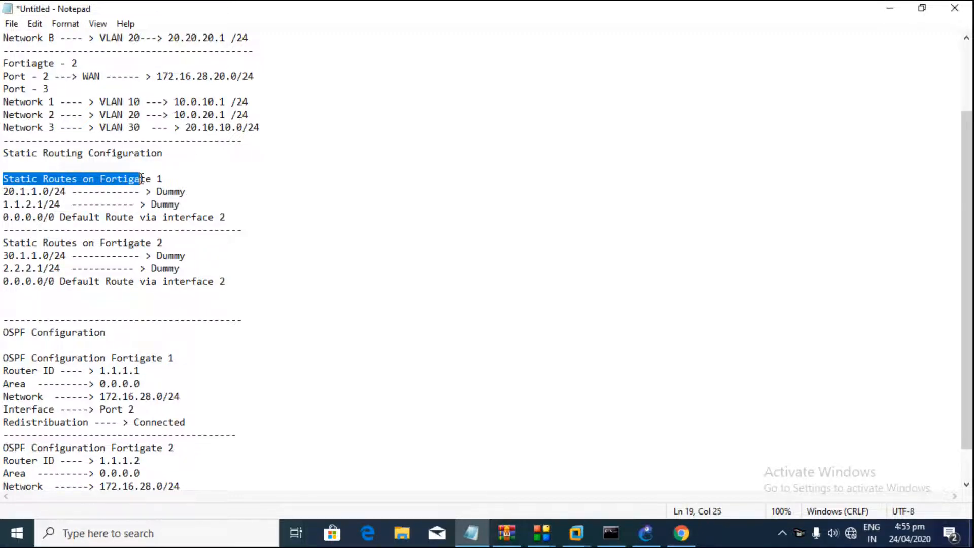
Step: Return to the browser and open FortiGate-2's Static Routes list
{"action": "left_click", "coordinate": [681, 533]}
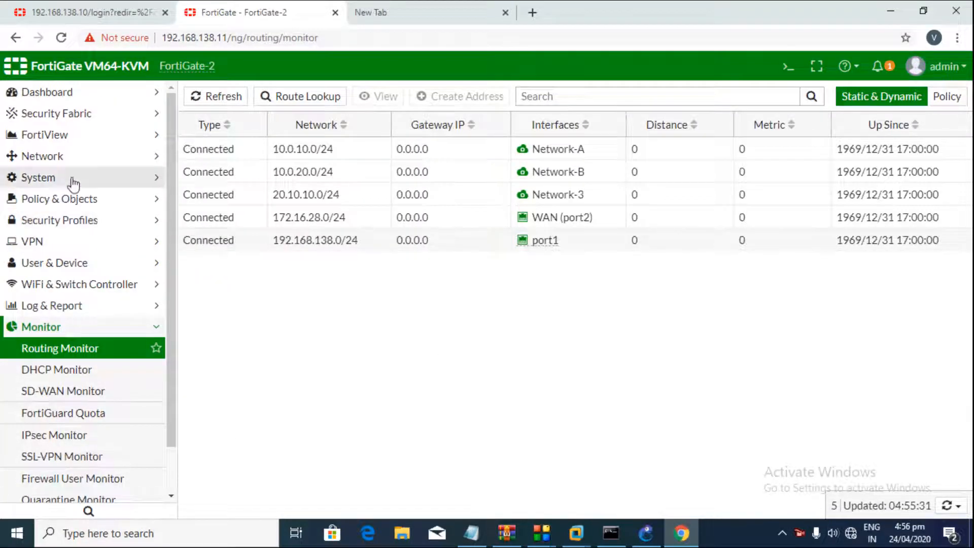
{"action": "left_click", "coordinate": [71, 158]}
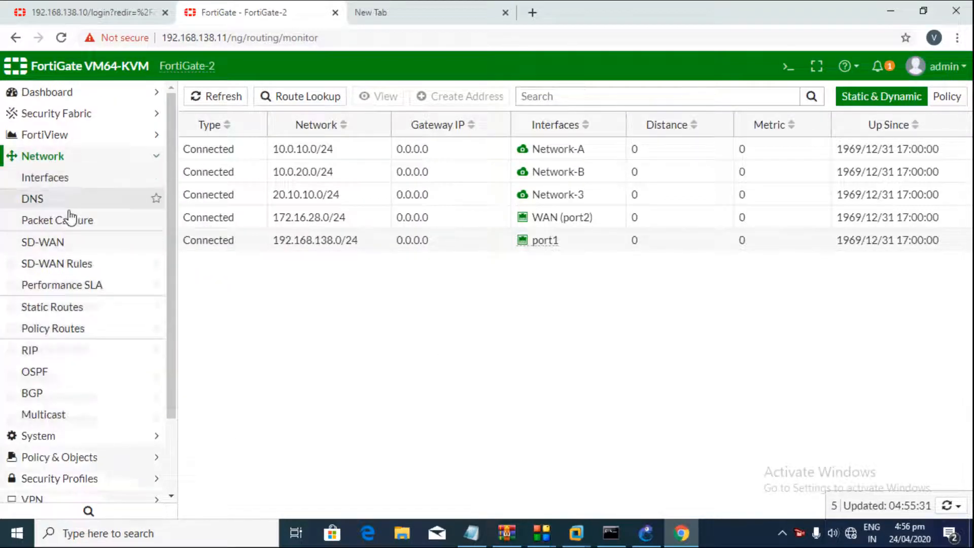
{"action": "left_click", "coordinate": [56, 310]}
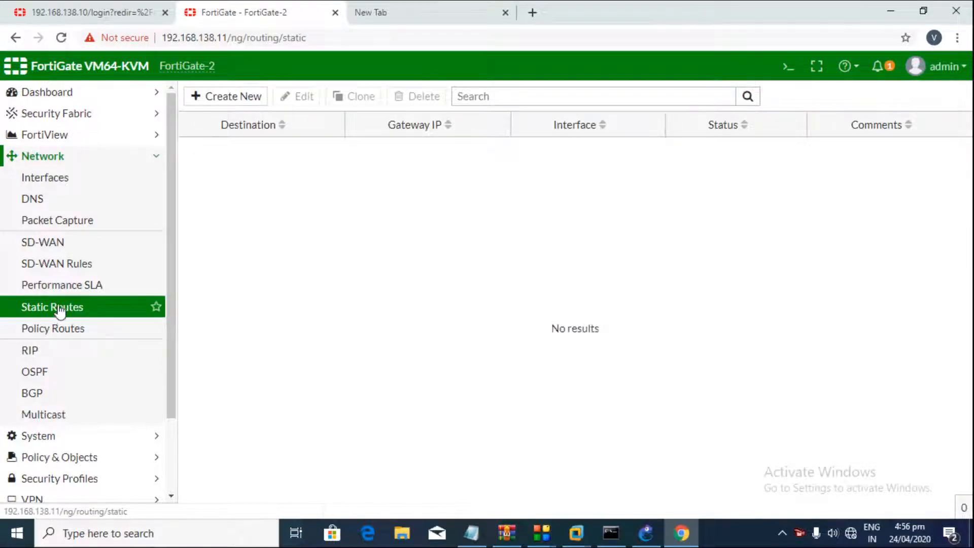
Step: Start, then cancel, a new static route on FortiGate-2, and switch to FortiGate-1's tab
{"action": "left_click", "coordinate": [252, 97]}
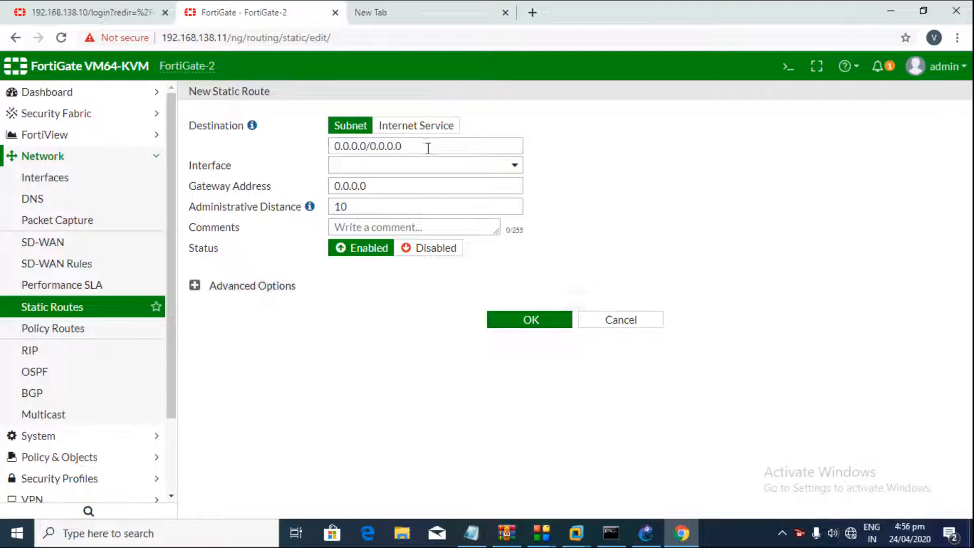
{"action": "left_click_drag", "start_coordinate": [428, 148], "coordinate": [322, 146]}
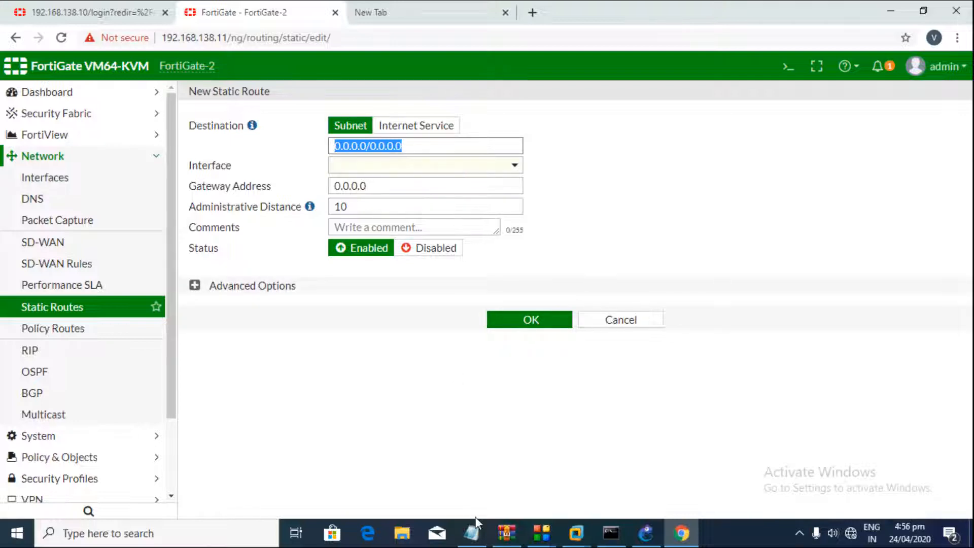
{"action": "left_click", "coordinate": [470, 539]}
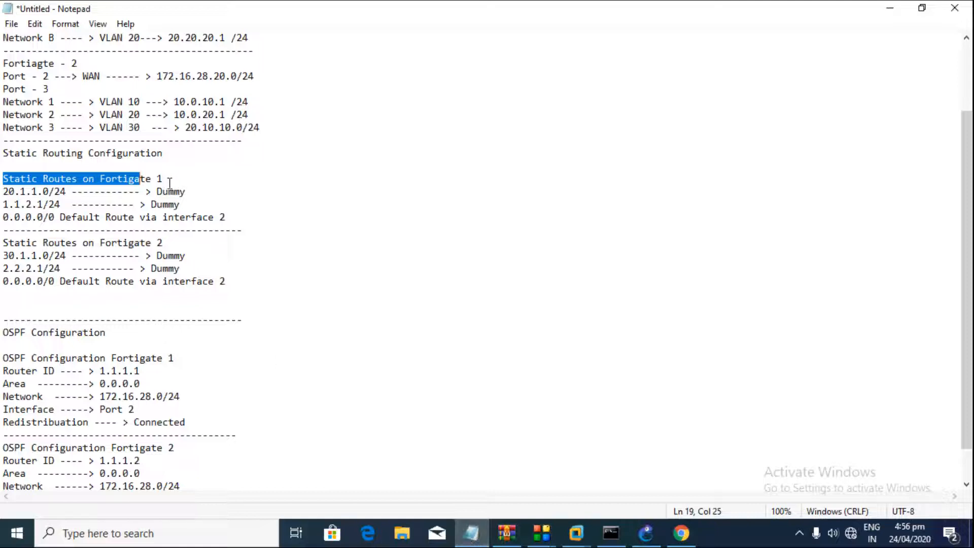
{"action": "left_click", "coordinate": [96, 174]}
{"action": "left_click", "coordinate": [681, 533]}
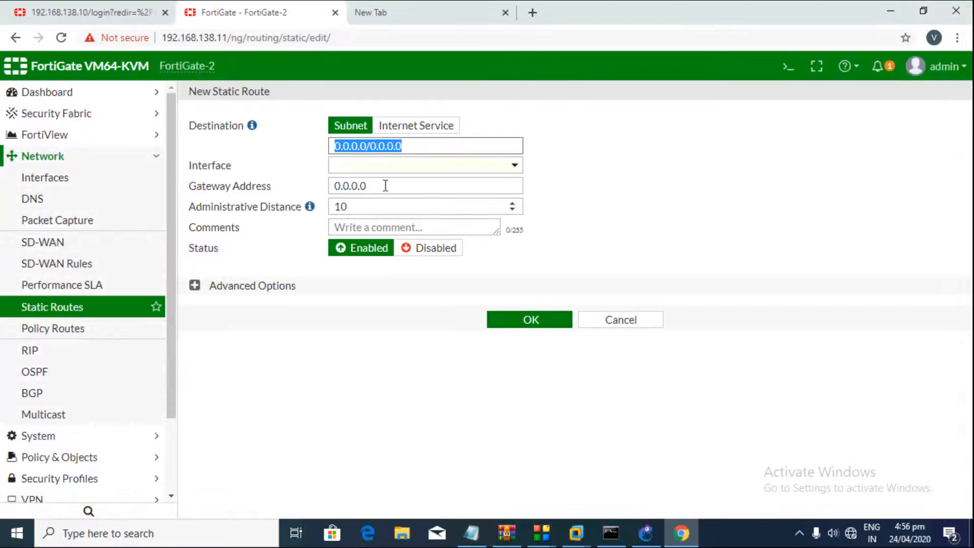
{"action": "left_click", "coordinate": [594, 323]}
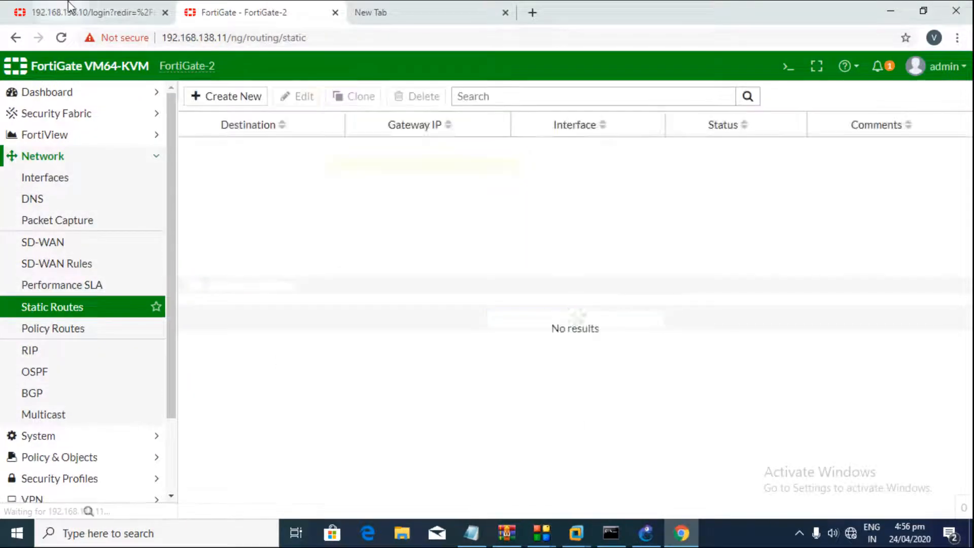
{"action": "left_click", "coordinate": [71, 7]}
Step: Log back into FortiGate-1 and postpone changing the default password
{"action": "type", "text": "ad"}
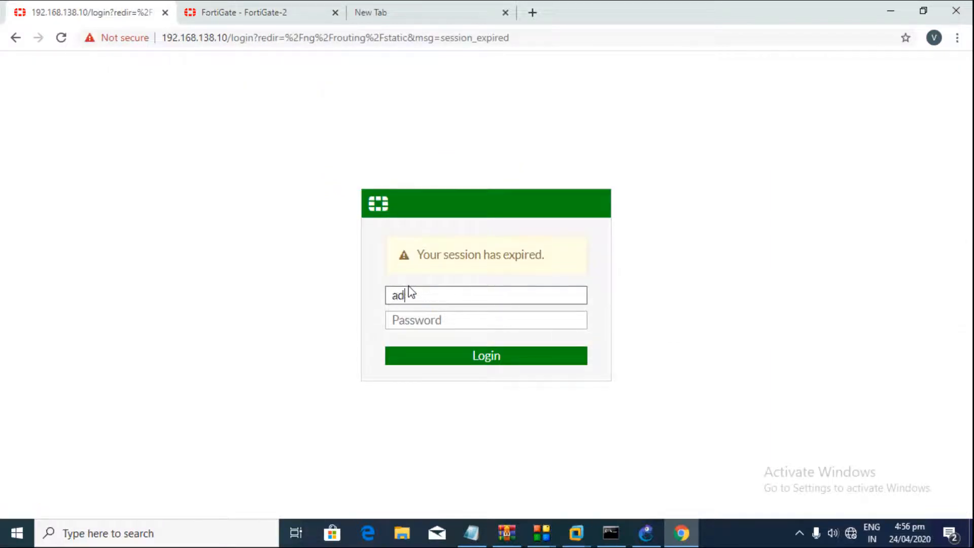
{"action": "type", "text": "min"}
{"action": "key", "text": "Return"}
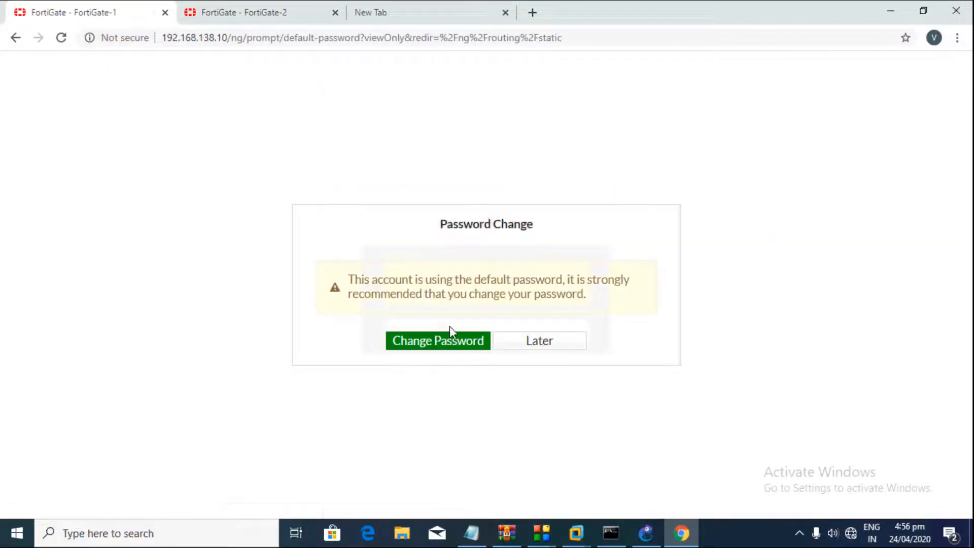
{"action": "left_click", "coordinate": [520, 345]}
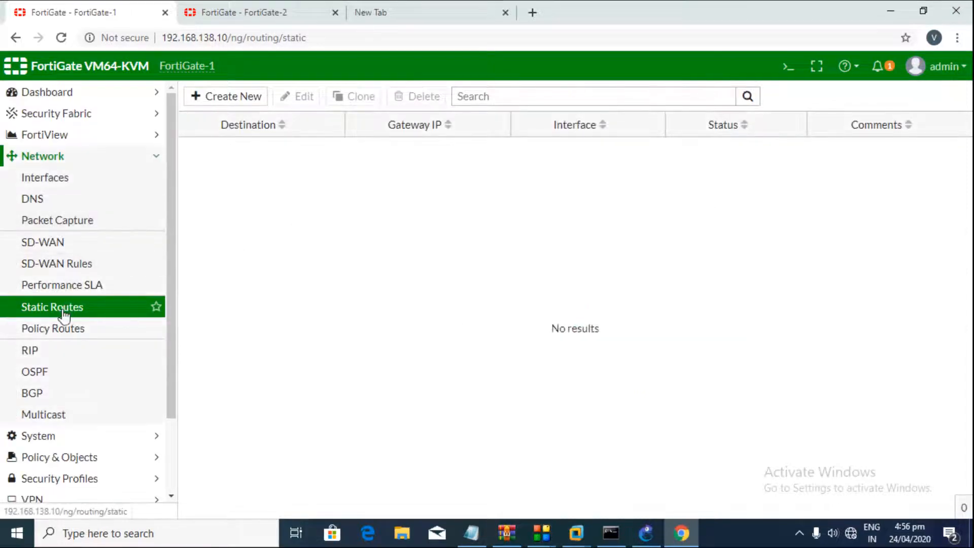
Step: Start a new static route on FortiGate-1 with destination 20.1.1.0/24
{"action": "left_click", "coordinate": [236, 97]}
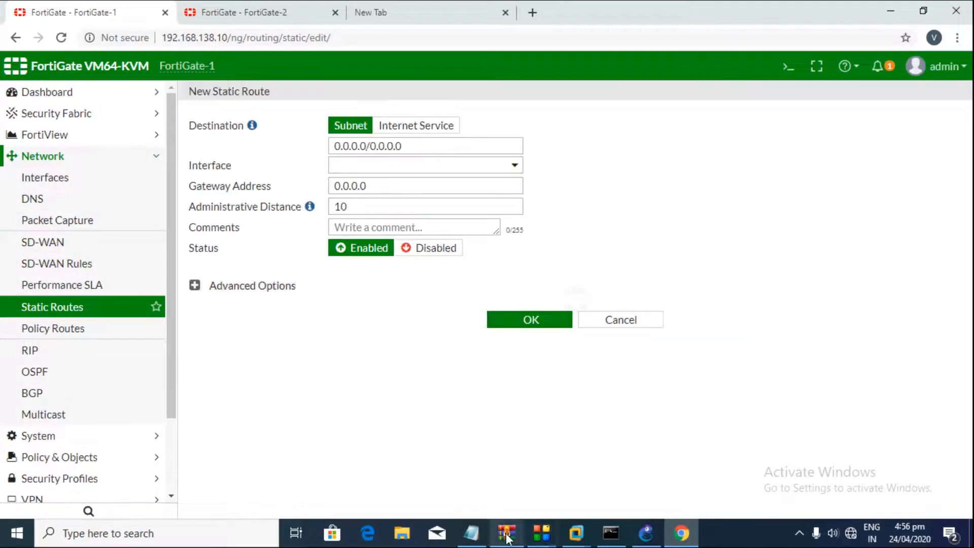
{"action": "left_click", "coordinate": [481, 536]}
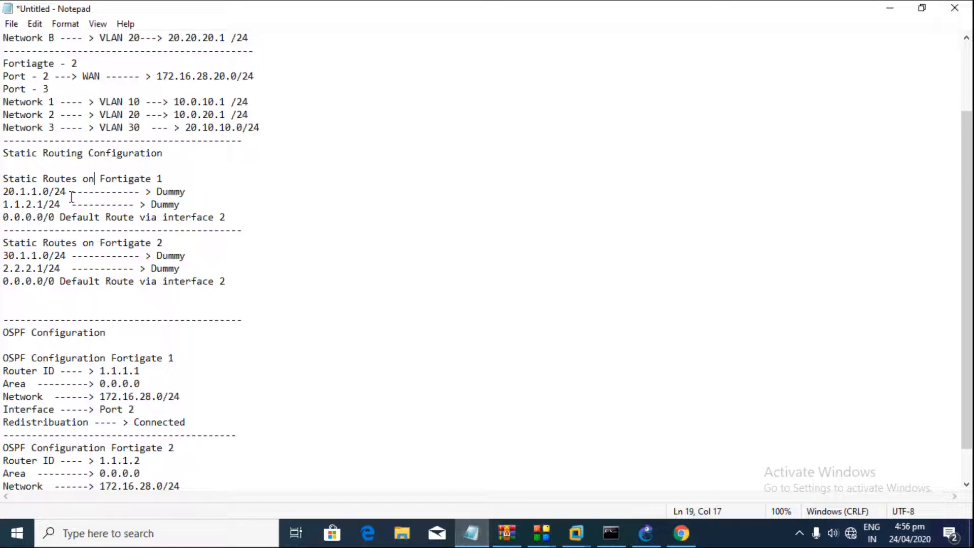
{"action": "left_click_drag", "start_coordinate": [69, 194], "coordinate": [3, 196]}
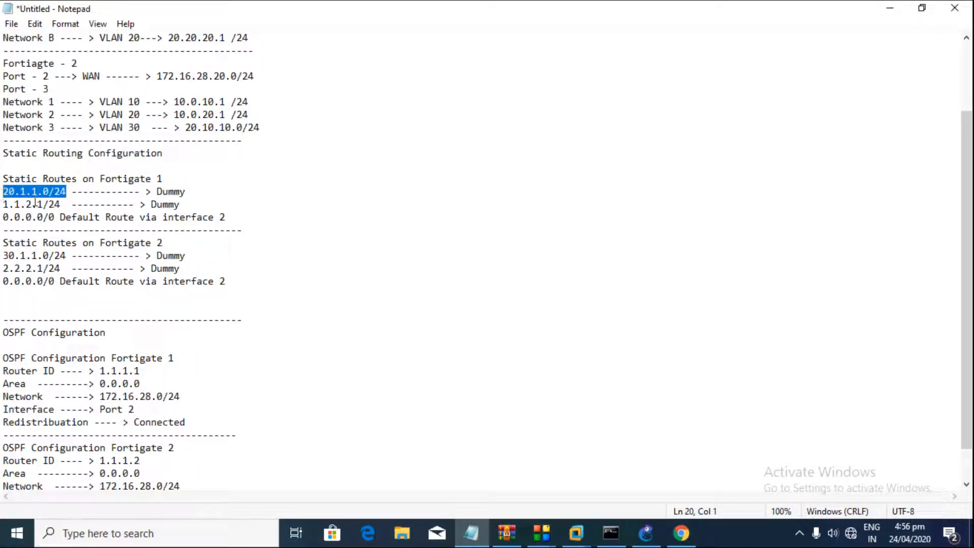
{"action": "left_click", "coordinate": [890, 8]}
{"action": "left_click", "coordinate": [415, 148]}
{"action": "key", "text": "ctrl+a"}
{"action": "type", "text": "2"}
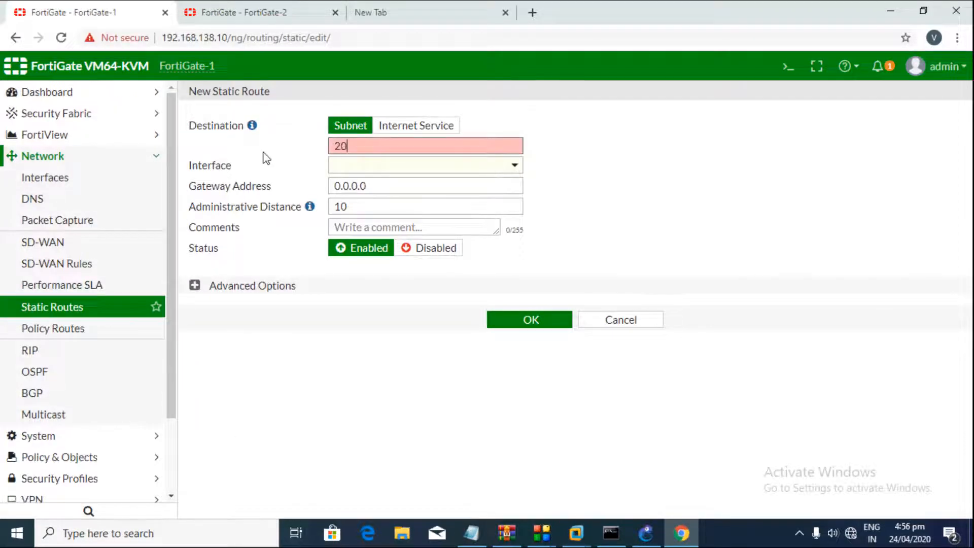
{"action": "type", "text": "0.1.1.0/24"}
Step: Set the route's interface to Network-2 and gateway to 20.20.20.2
{"action": "left_click", "coordinate": [405, 168]}
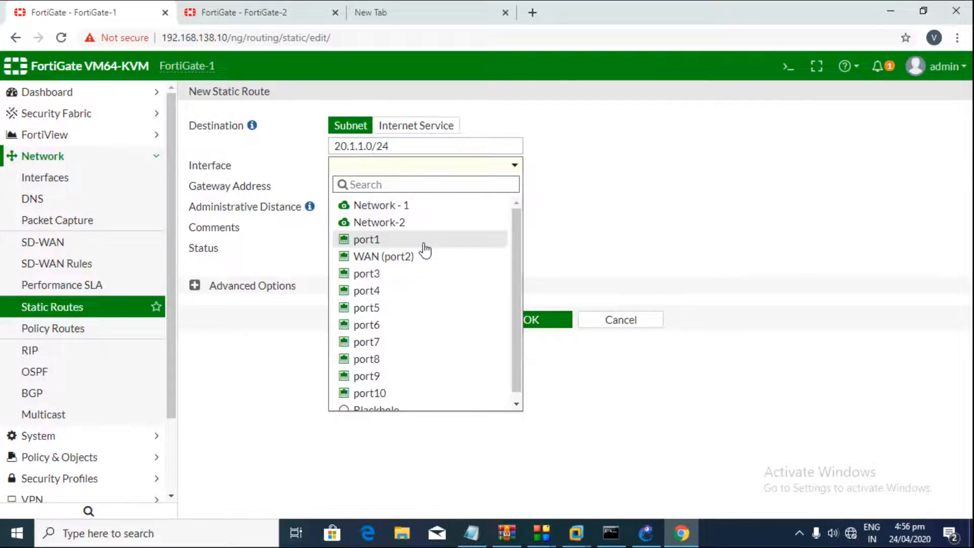
{"action": "mouse_move", "coordinate": [419, 265]}
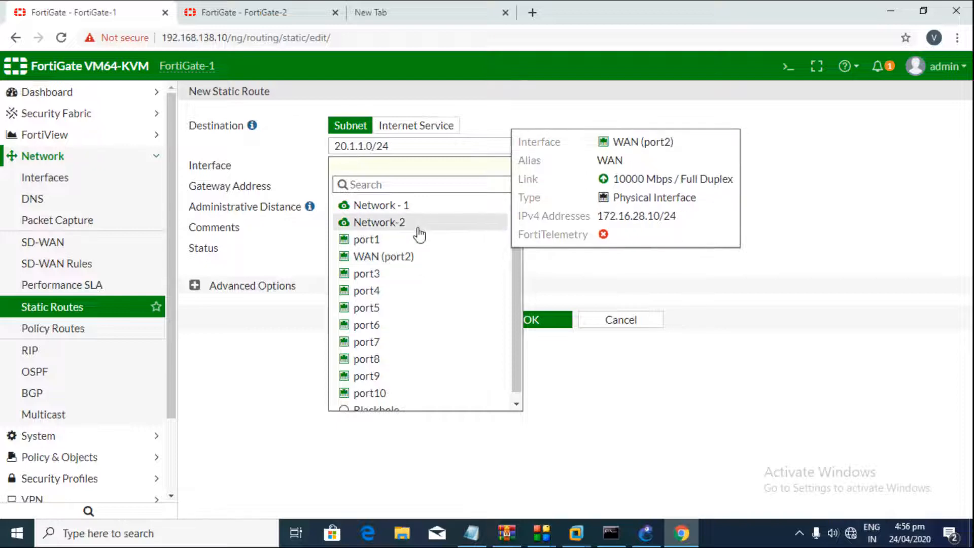
{"action": "mouse_move", "coordinate": [419, 234]}
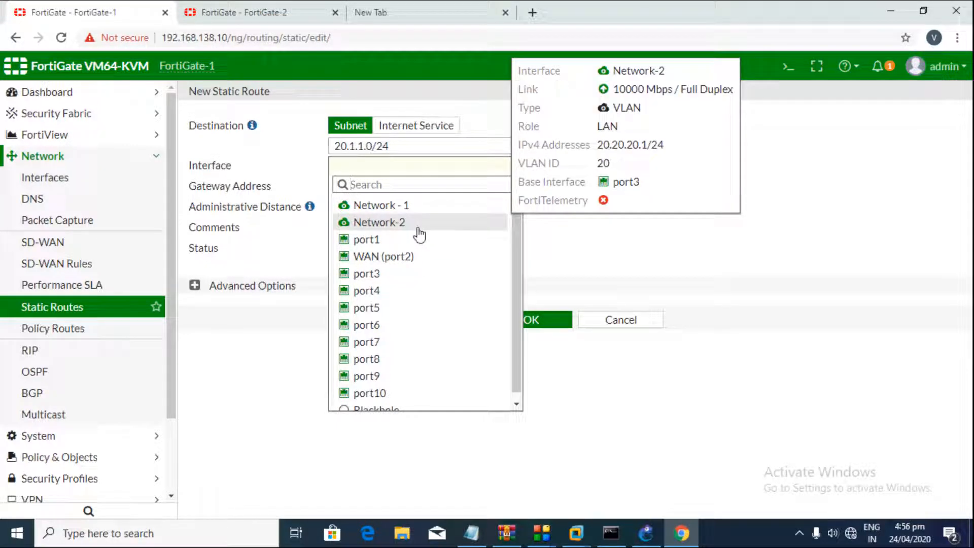
{"action": "left_click", "coordinate": [419, 227]}
{"action": "left_click", "coordinate": [394, 191]}
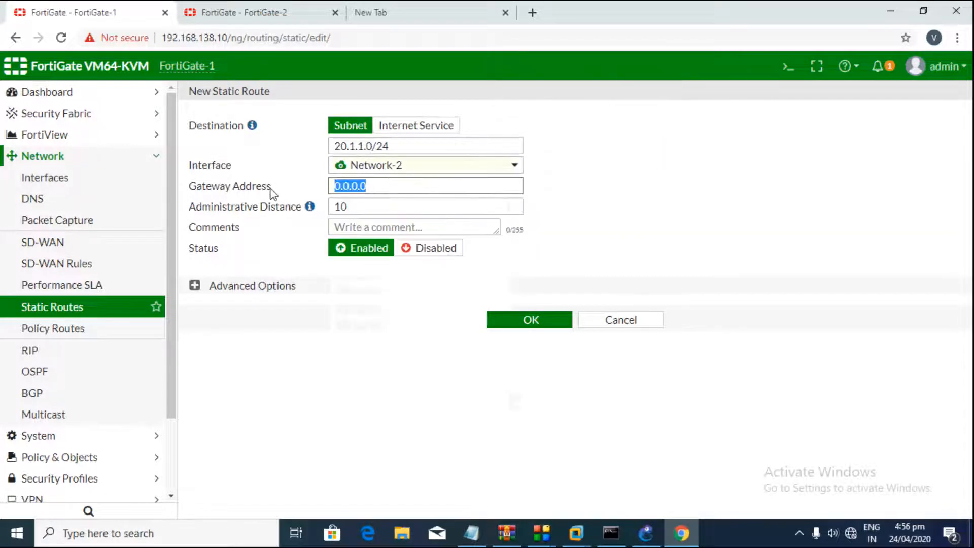
{"action": "type", "text": "20."}
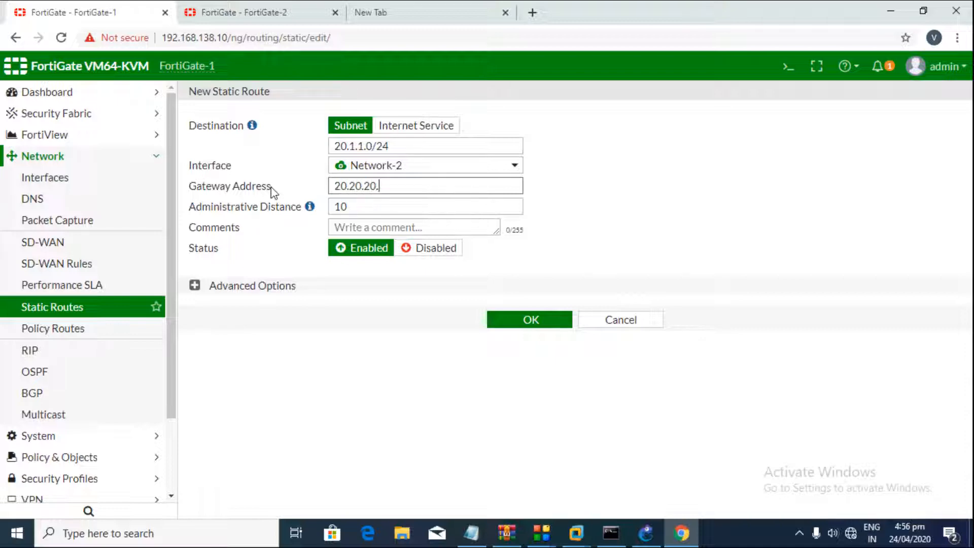
{"action": "left_click", "coordinate": [631, 192]}
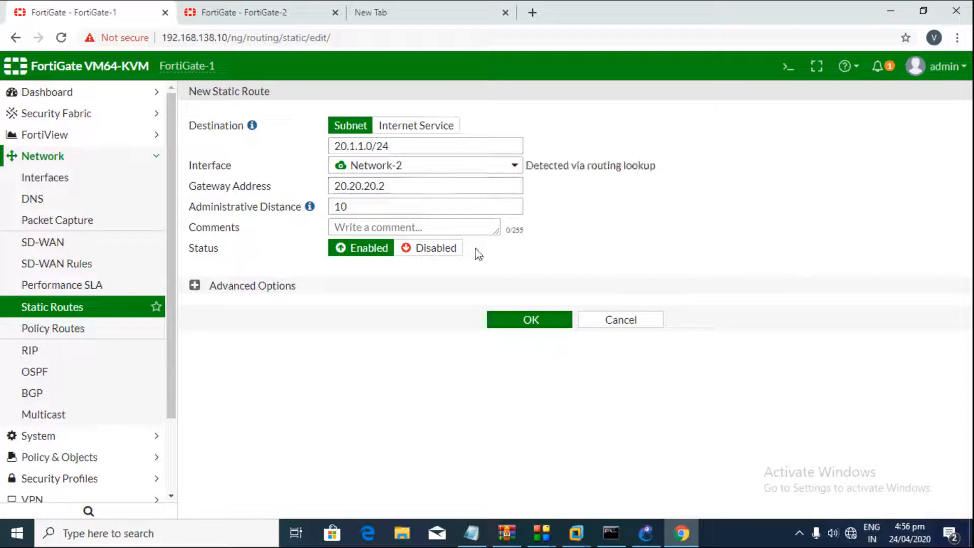
Step: Review the administrative distance and priority advanced options, then save the 20.1.1.0/24 route
{"action": "left_click", "coordinate": [197, 287]}
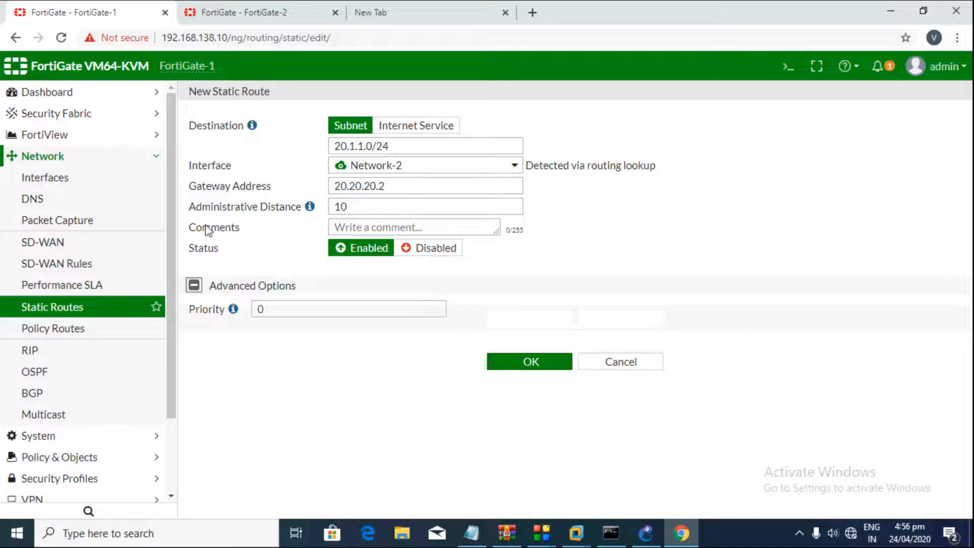
{"action": "left_click_drag", "start_coordinate": [196, 207], "coordinate": [292, 210]}
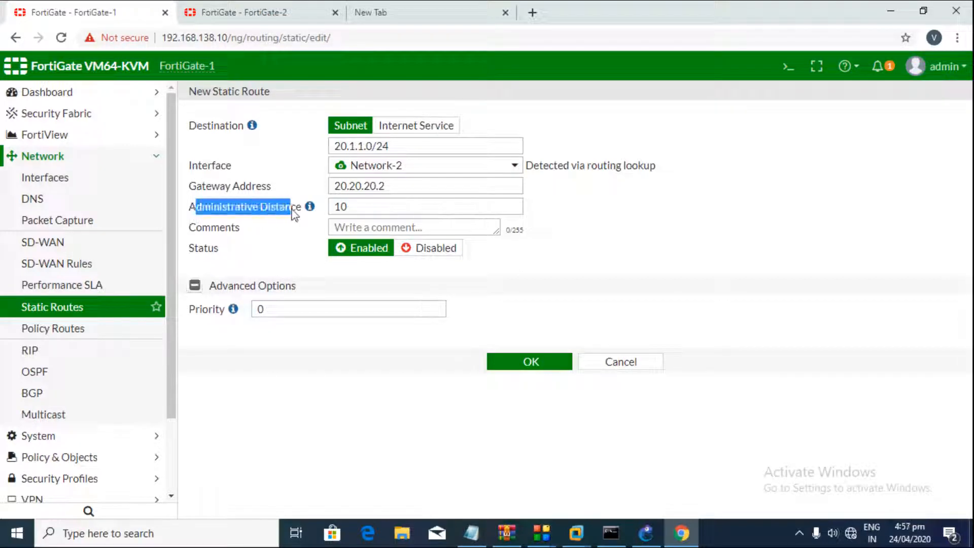
{"action": "mouse_move", "coordinate": [310, 207]}
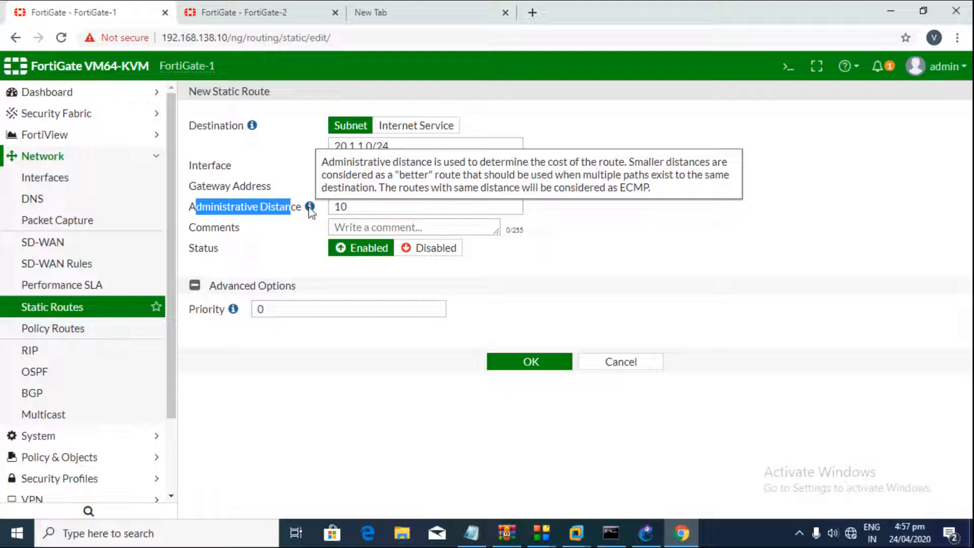
{"action": "left_click_drag", "start_coordinate": [196, 310], "coordinate": [218, 316]}
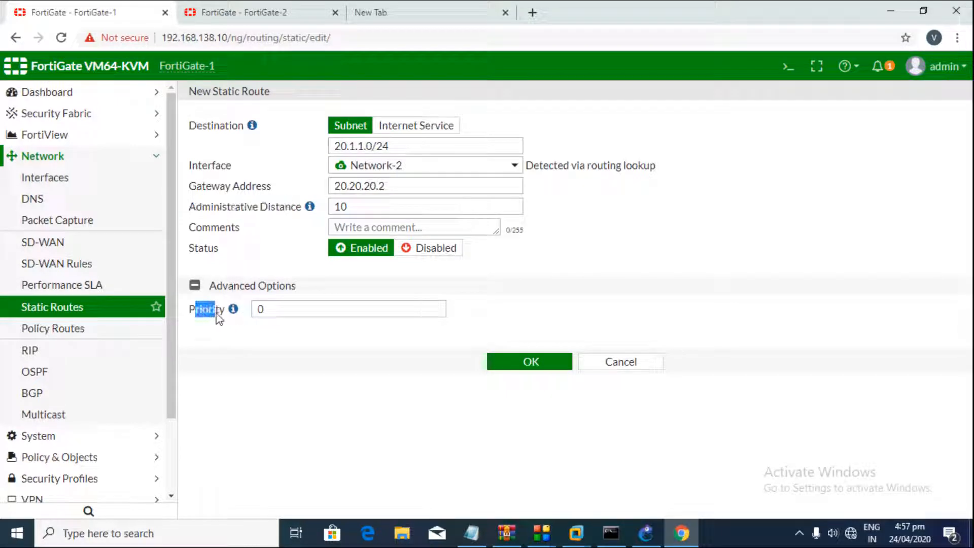
{"action": "mouse_move", "coordinate": [234, 311]}
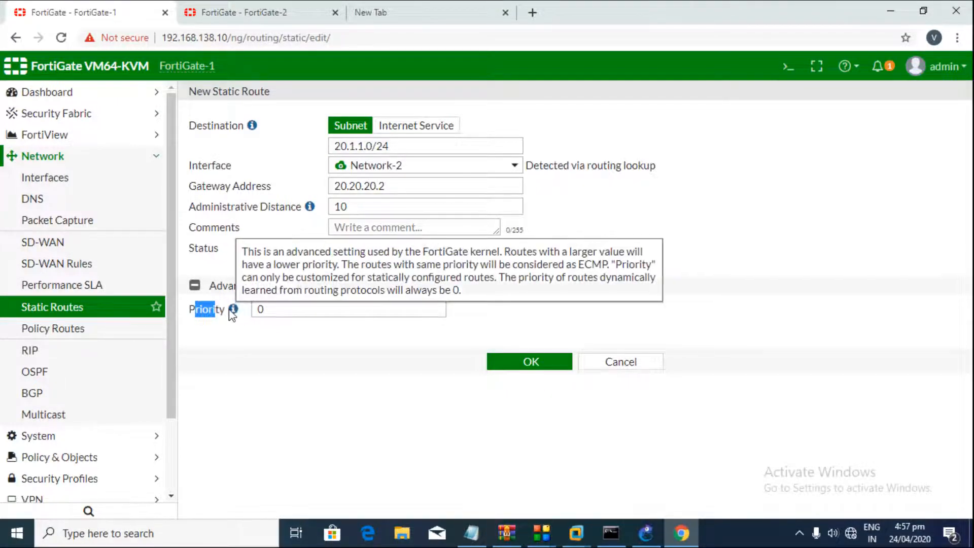
{"action": "left_click", "coordinate": [531, 363]}
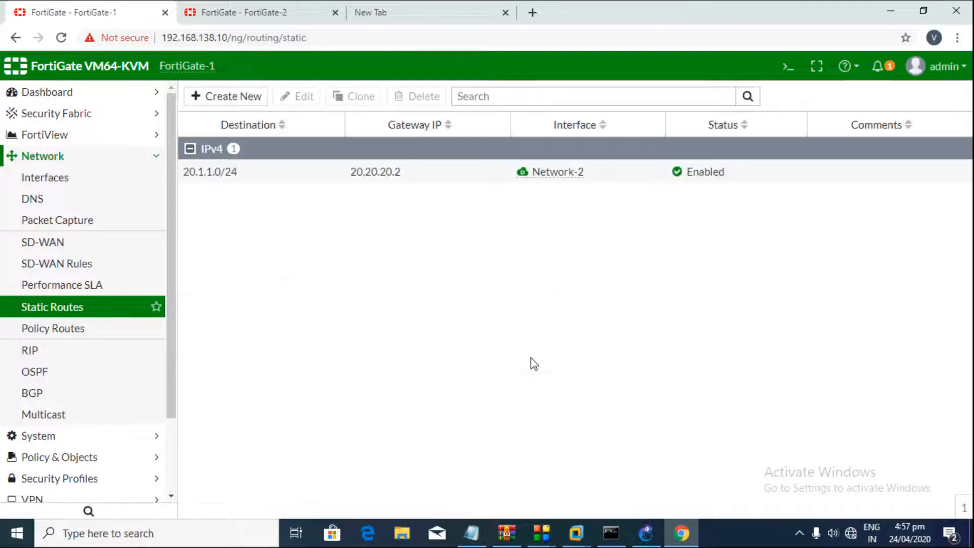
Step: Start a new static route and look up its 1.1.2.1/24 destination in the Notepad plan
{"action": "left_click", "coordinate": [236, 98]}
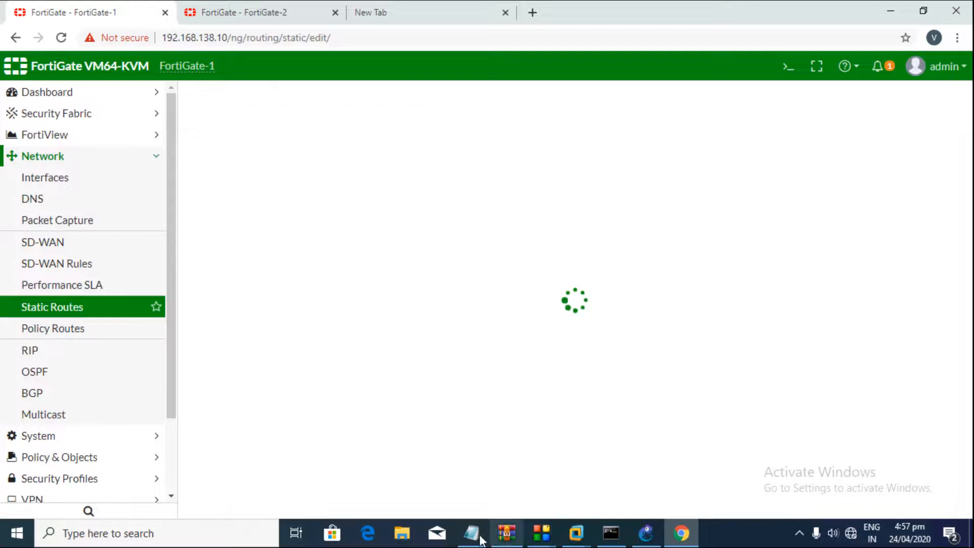
{"action": "left_click", "coordinate": [472, 533]}
{"action": "left_click_drag", "start_coordinate": [3, 208], "coordinate": [45, 207]}
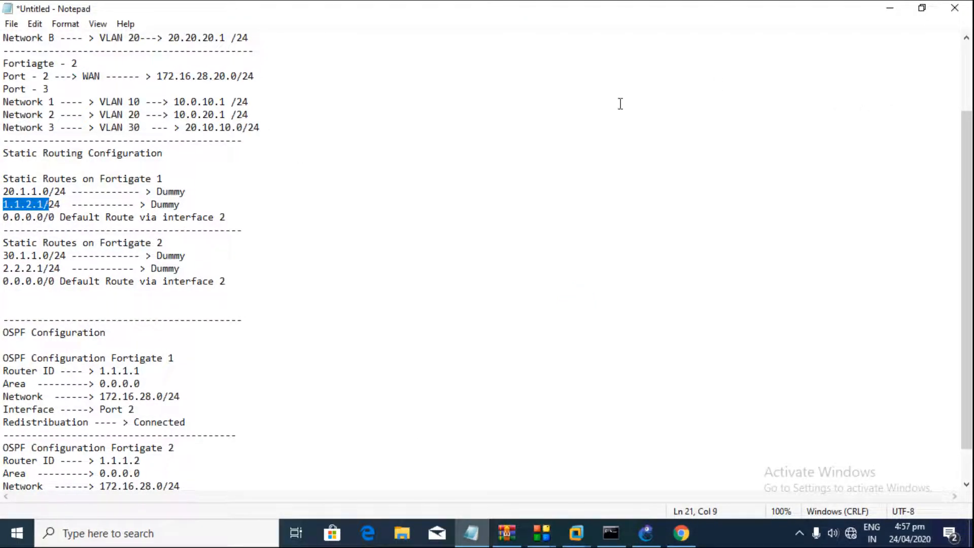
{"action": "left_click", "coordinate": [890, 8]}
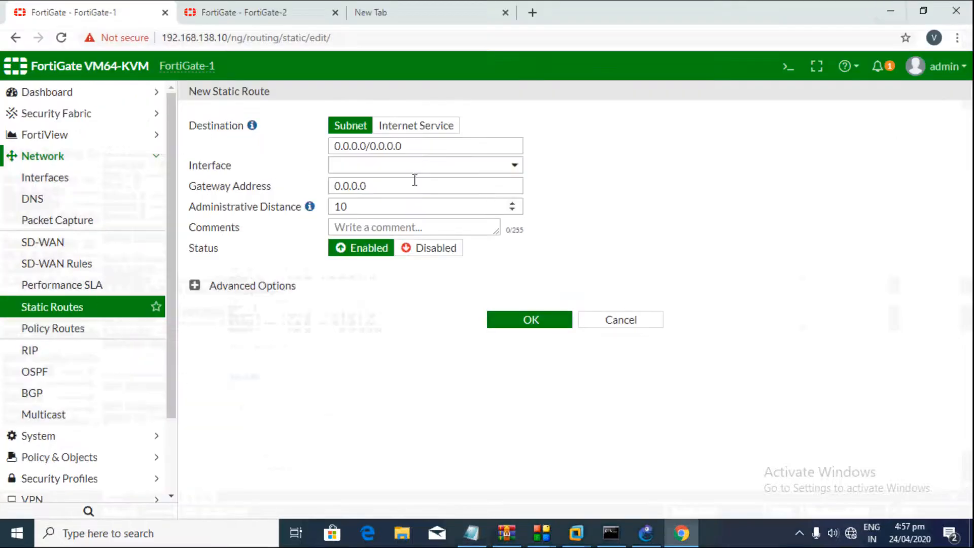
Step: Enter destination 1.1.2.1/24, interface Network - 1 and gateway 192.168.0.2, then save the route
{"action": "triple_click", "coordinate": [426, 147]}
{"action": "type", "text": "1.1.2."}
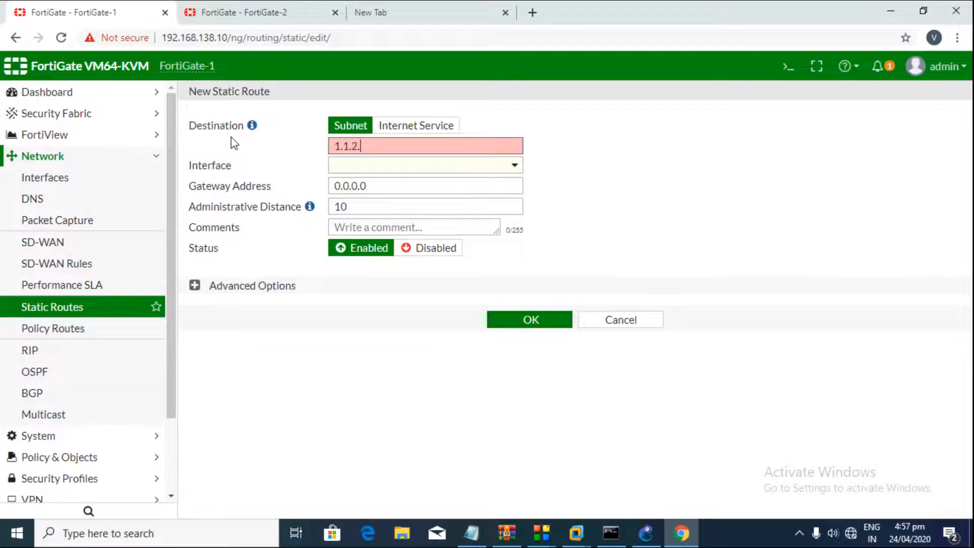
{"action": "type", "text": "1/24"}
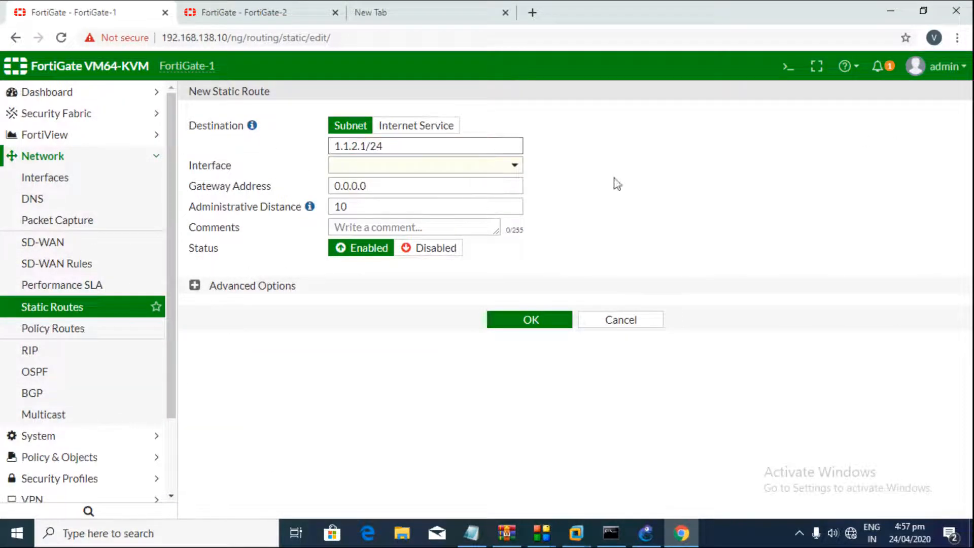
{"action": "left_click", "coordinate": [442, 173]}
{"action": "left_click", "coordinate": [407, 203]}
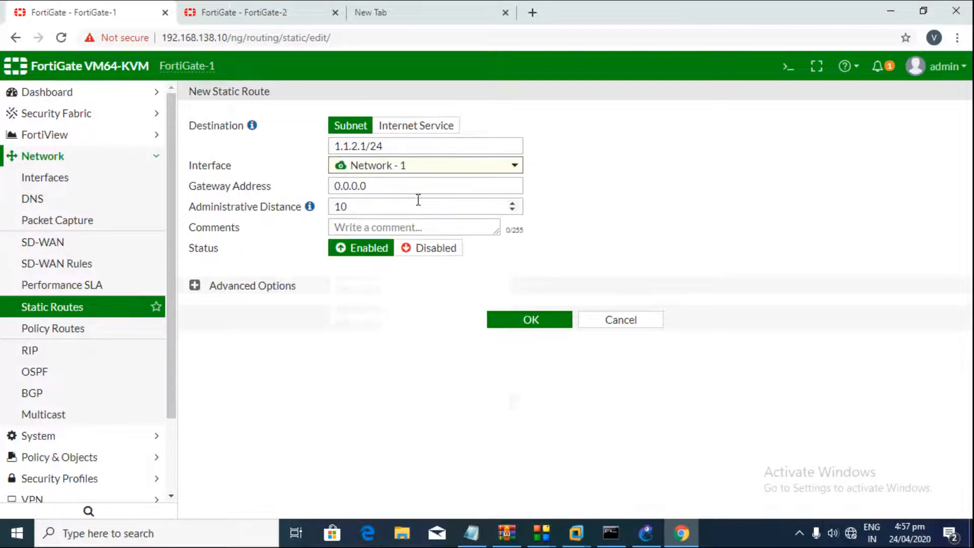
{"action": "mouse_move", "coordinate": [394, 170]}
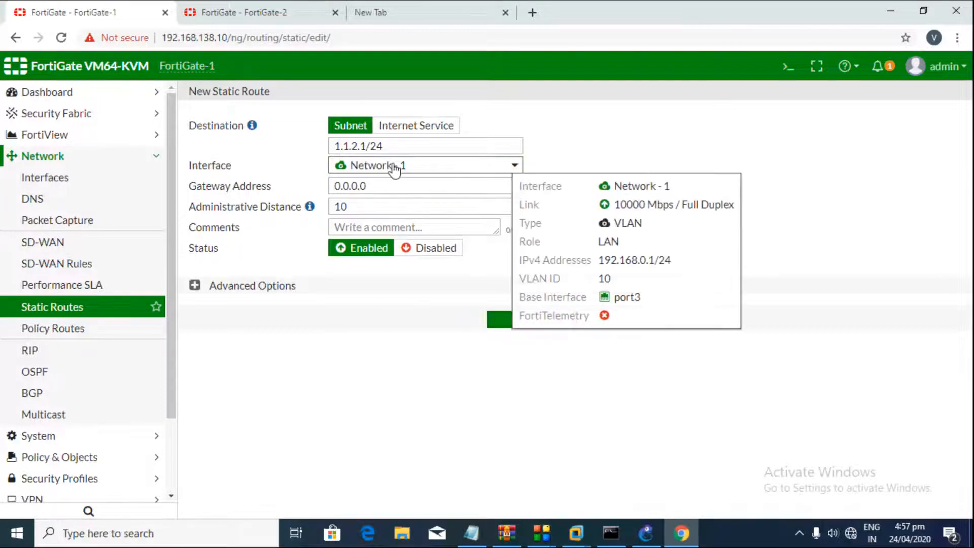
{"action": "left_click_drag", "start_coordinate": [395, 184], "coordinate": [192, 168]}
{"action": "type", "text": "192.168.0.2"}
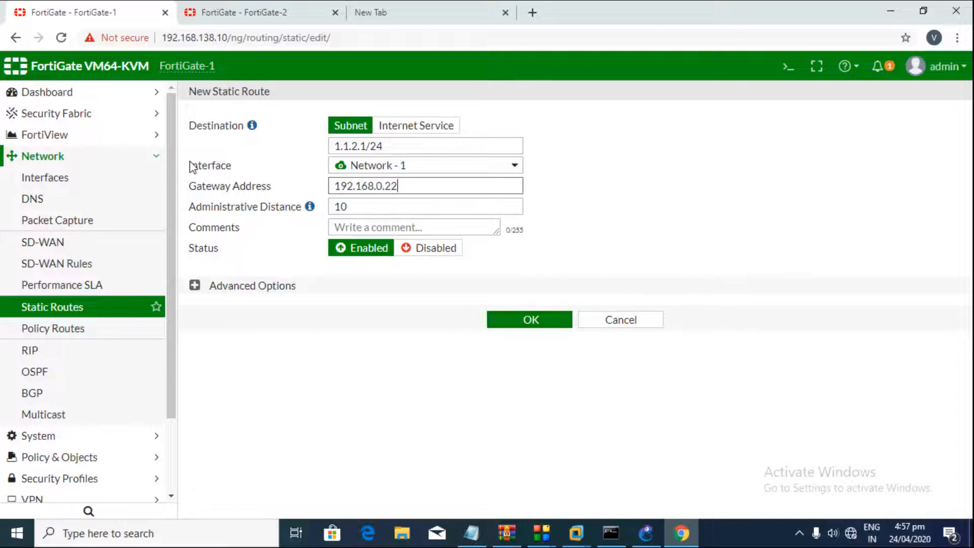
{"action": "left_click", "coordinate": [587, 198]}
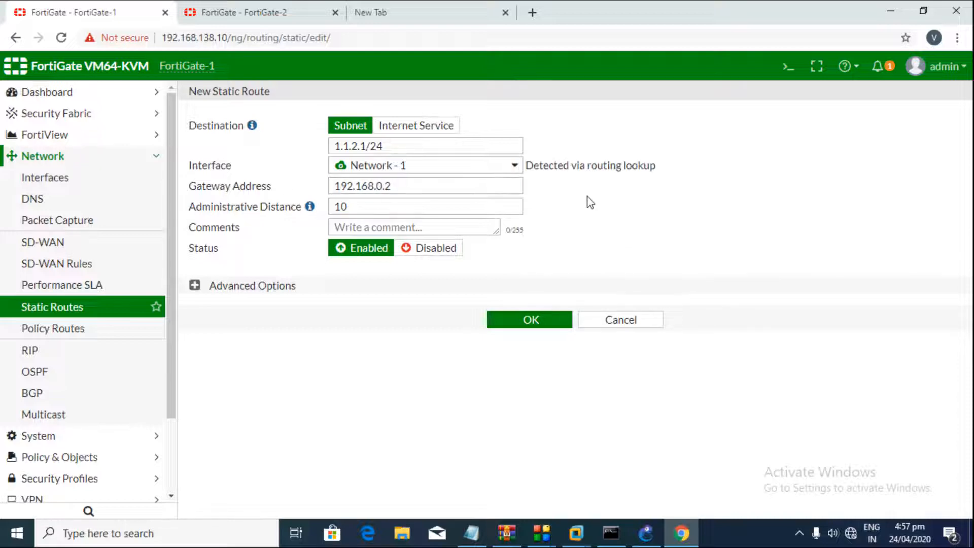
{"action": "left_click", "coordinate": [522, 325]}
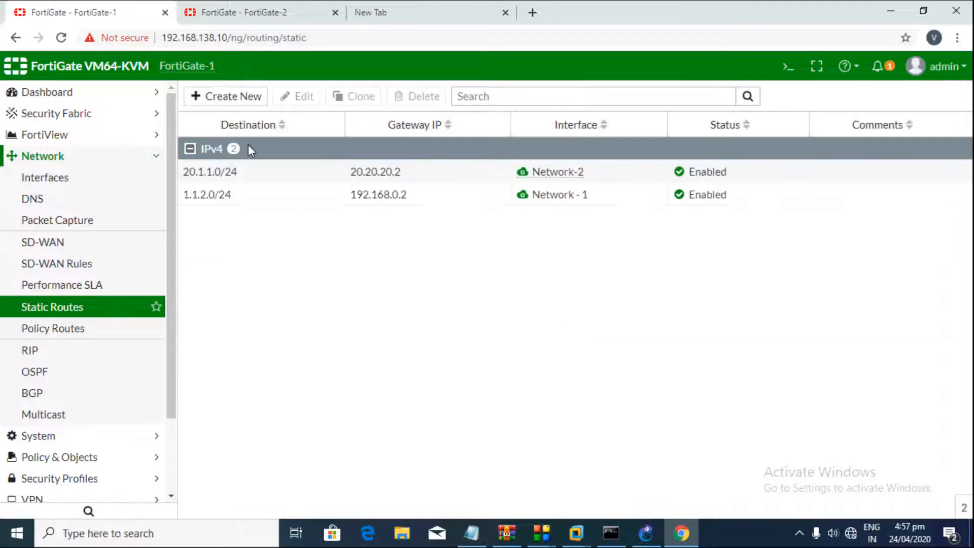
Step: Add FortiGate-1's default route via WAN (port2) with gateway 172.16.28.1
{"action": "left_click", "coordinate": [233, 97]}
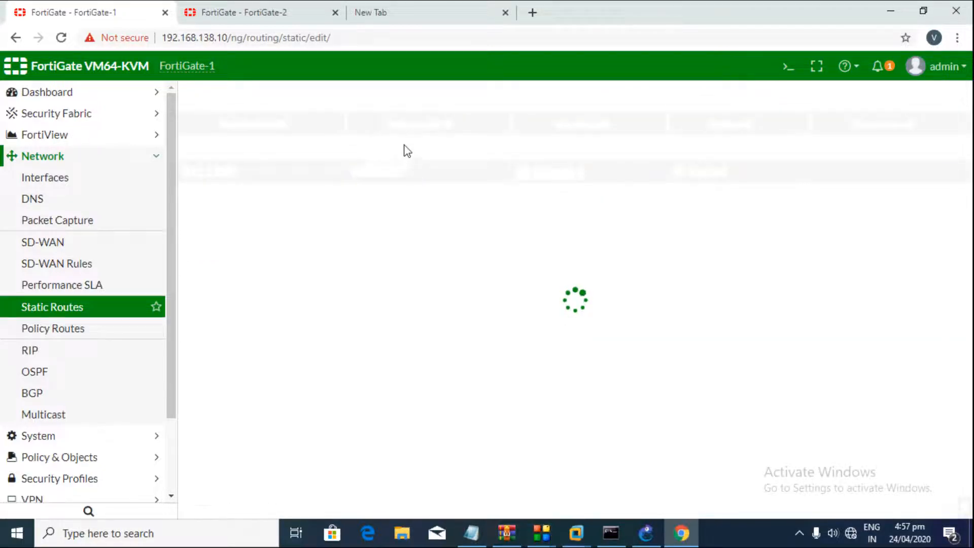
{"action": "left_click", "coordinate": [411, 170]}
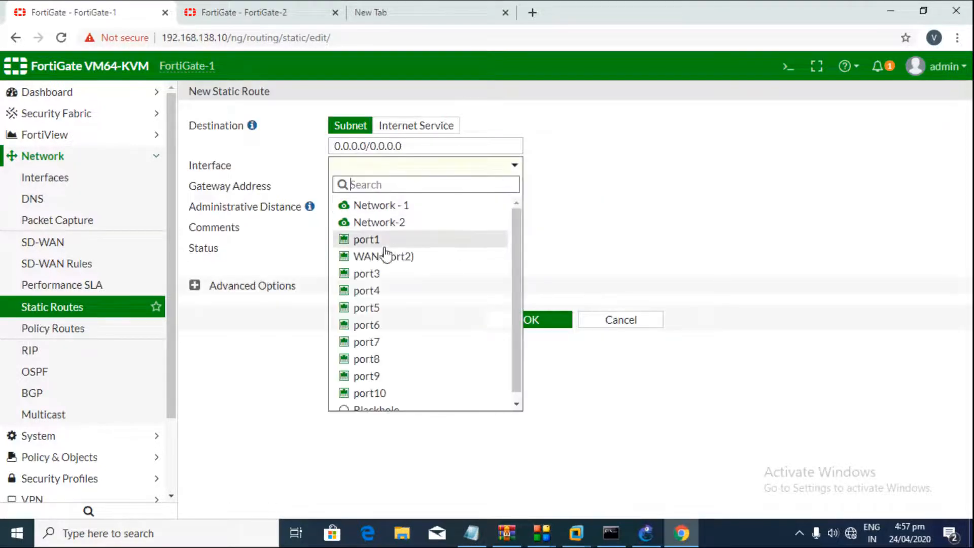
{"action": "left_click", "coordinate": [387, 258]}
{"action": "left_click", "coordinate": [389, 184]}
{"action": "type", "text": "172"}
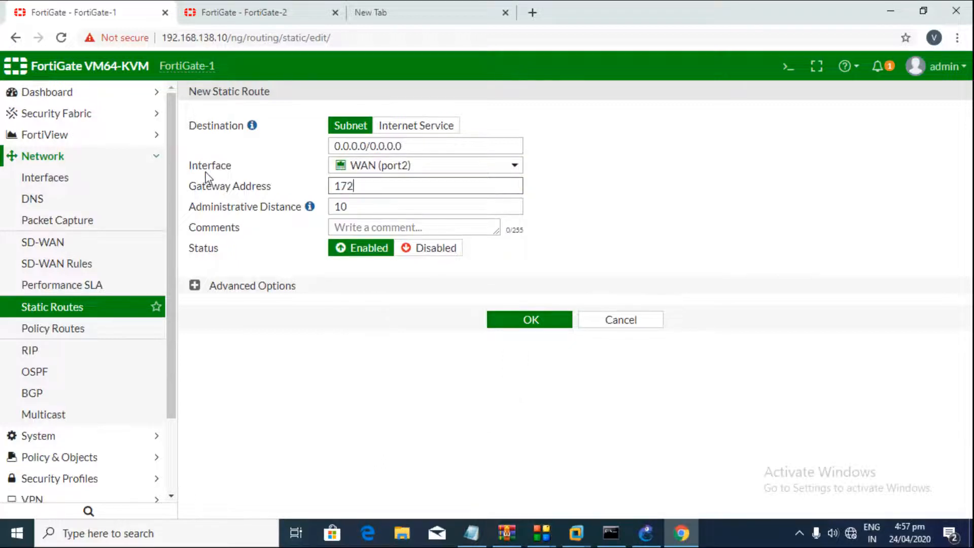
{"action": "type", "text": ".16.28.1"}
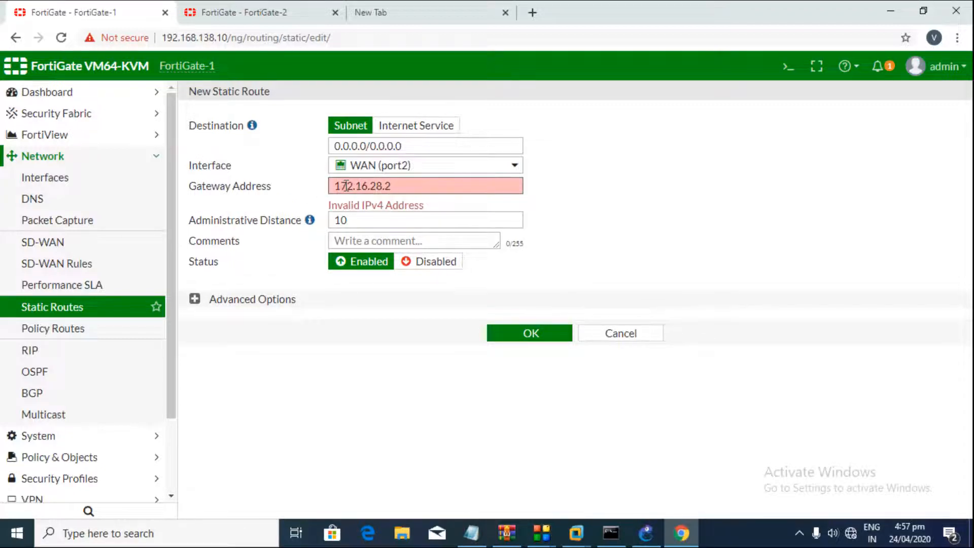
{"action": "left_click", "coordinate": [572, 224]}
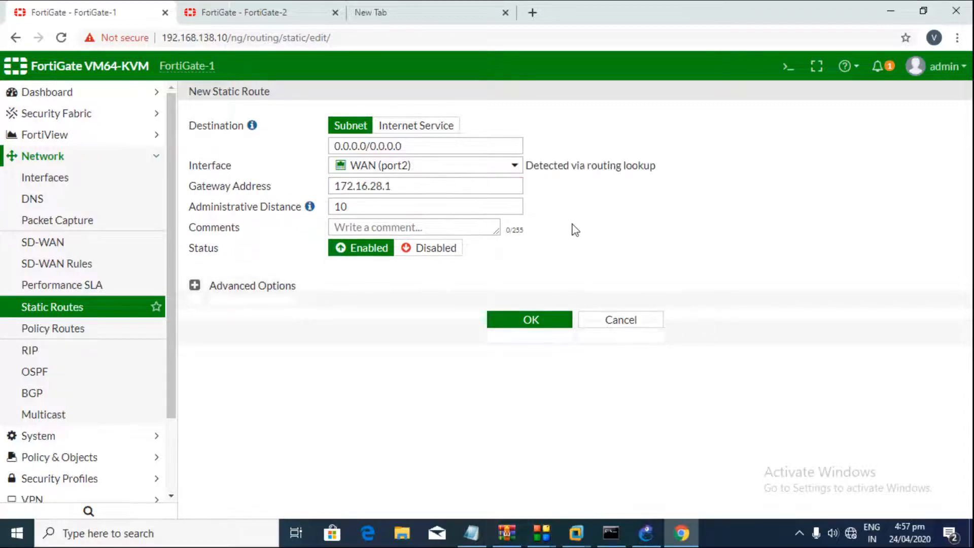
{"action": "left_click", "coordinate": [541, 320]}
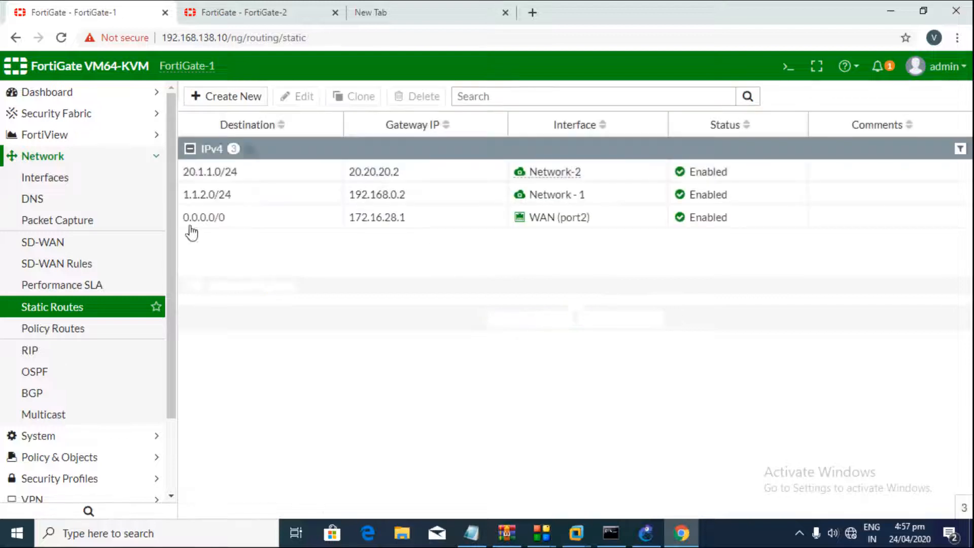
Step: Open FortiGate-1's Routing Monitor to view its routing table
{"action": "left_click", "coordinate": [98, 158]}
{"action": "left_click", "coordinate": [76, 335]}
{"action": "left_click", "coordinate": [77, 352]}
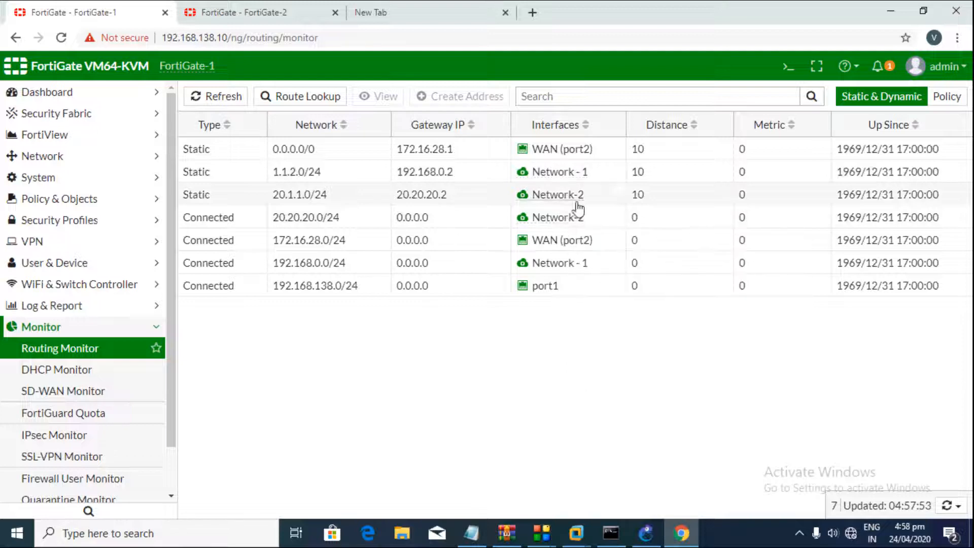
Step: Switch to FortiGate-2's static routes and highlight Fortigate 2's planned routes in the notes
{"action": "left_click", "coordinate": [274, 12]}
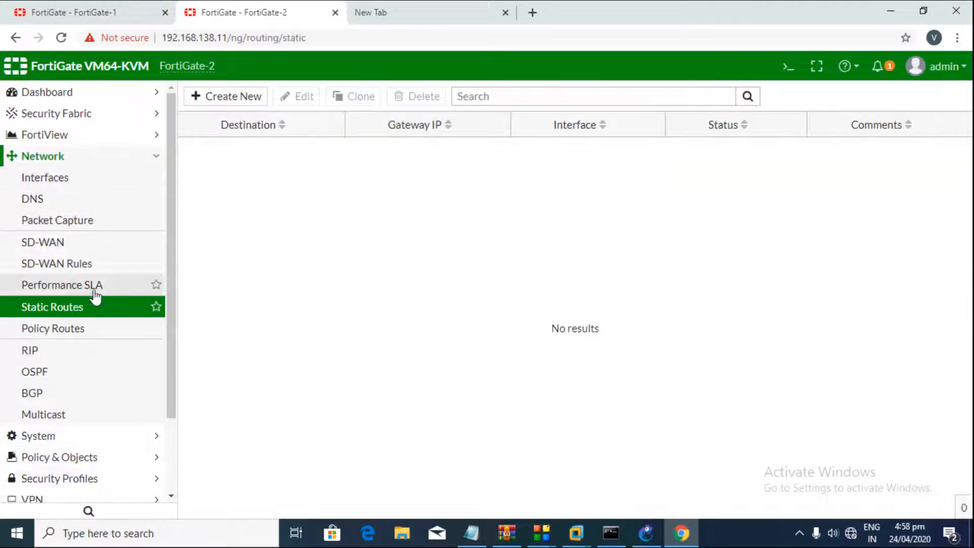
{"action": "left_click", "coordinate": [485, 535]}
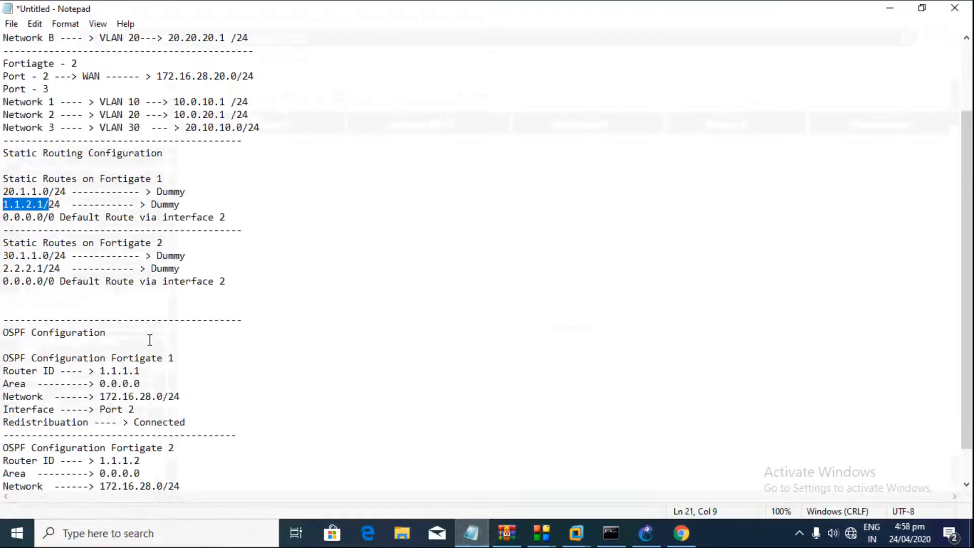
{"action": "left_click_drag", "start_coordinate": [3, 244], "coordinate": [139, 290]}
Step: Look up 30.1.1.0 in the notes and enter destination 30.1.1.0/24 in a new static route
{"action": "left_click", "coordinate": [138, 291]}
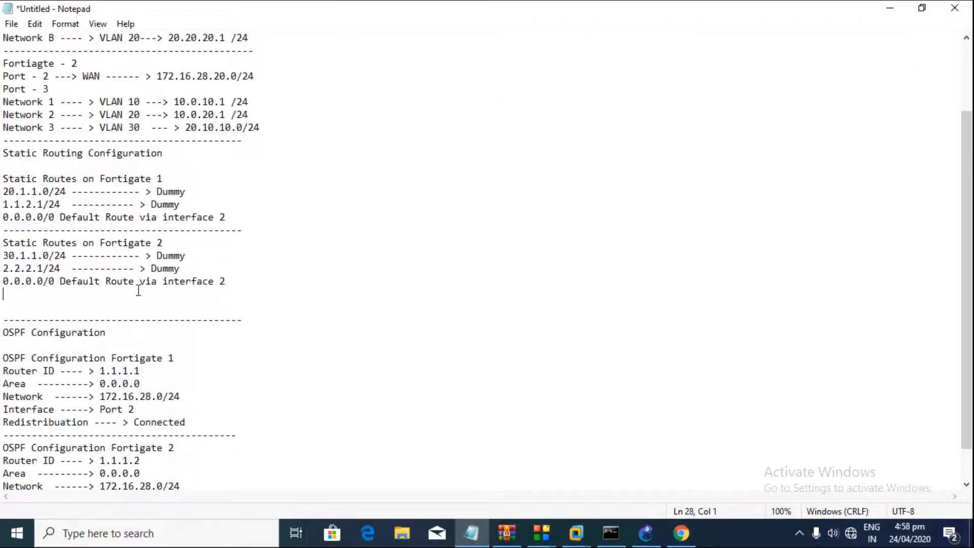
{"action": "left_click_drag", "start_coordinate": [4, 256], "coordinate": [49, 255]}
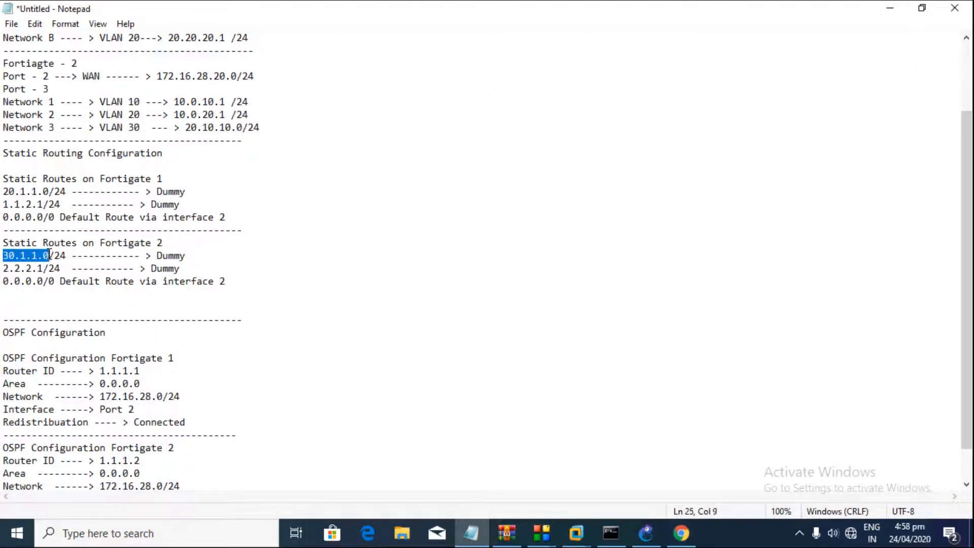
{"action": "left_click", "coordinate": [681, 533]}
{"action": "left_click", "coordinate": [252, 110]}
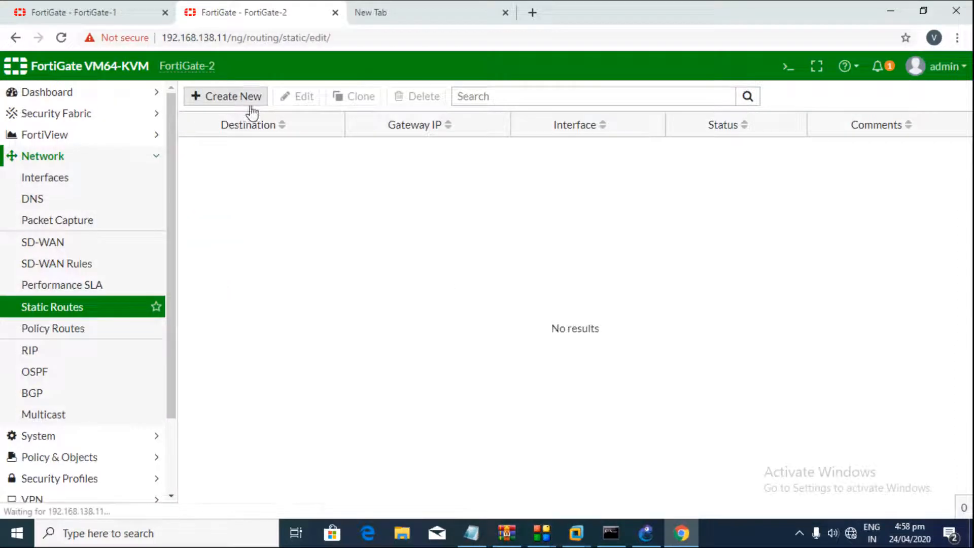
{"action": "left_click", "coordinate": [331, 147]}
{"action": "key", "text": "ctrl+a"}
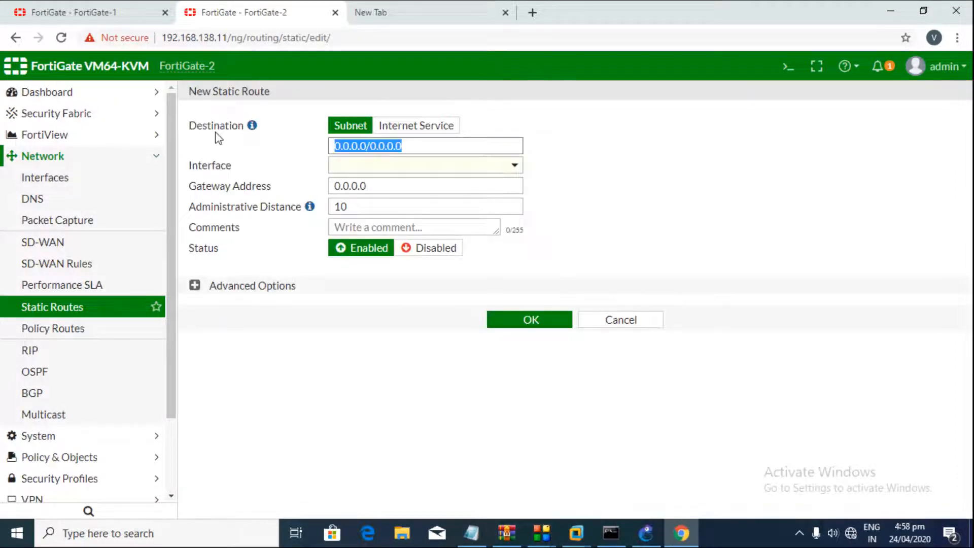
{"action": "type", "text": "30.1.1.0/24"}
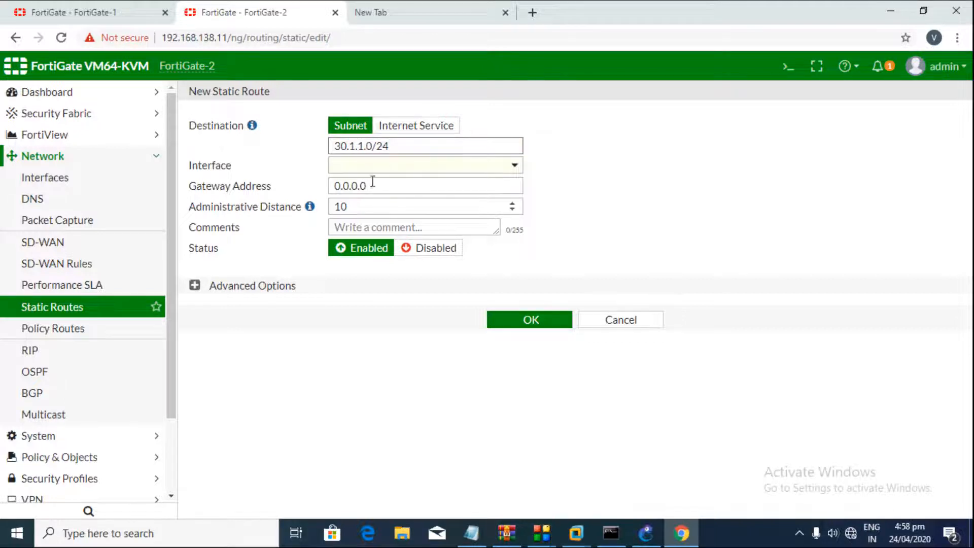
Step: Set interface Network-B and gateway 10.0.20.2, correcting the address, then save the route
{"action": "left_click", "coordinate": [378, 166]}
{"action": "left_click", "coordinate": [417, 239]}
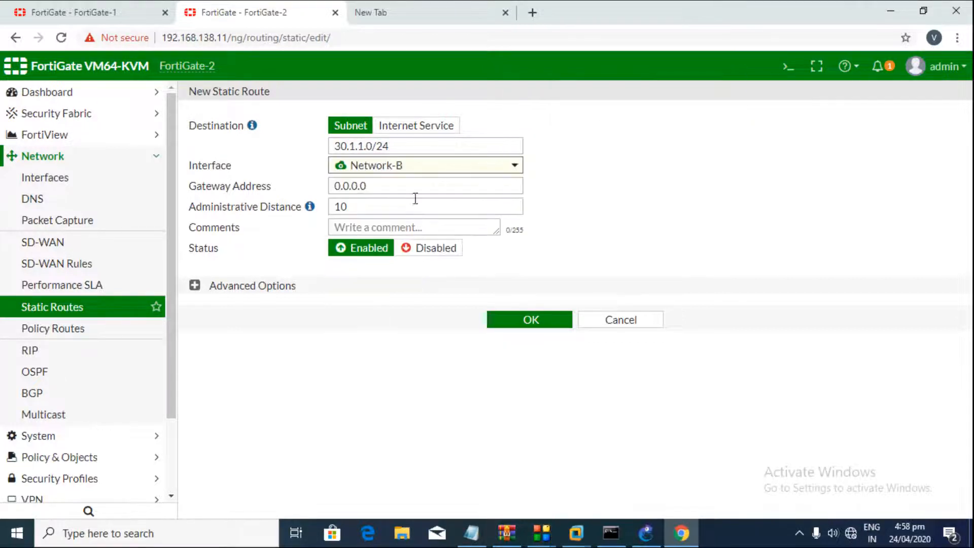
{"action": "mouse_move", "coordinate": [366, 168]}
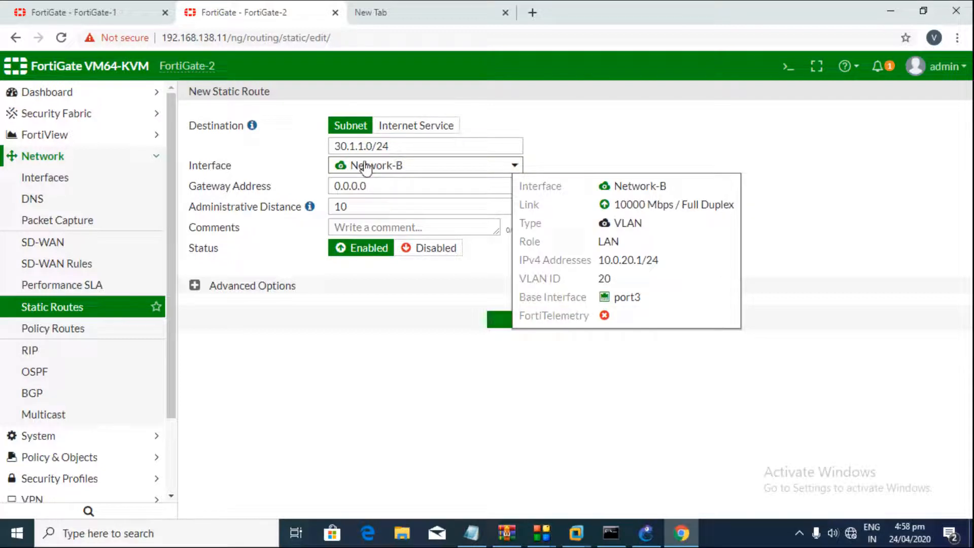
{"action": "double_click", "coordinate": [383, 188]}
{"action": "type", "text": "10.20"}
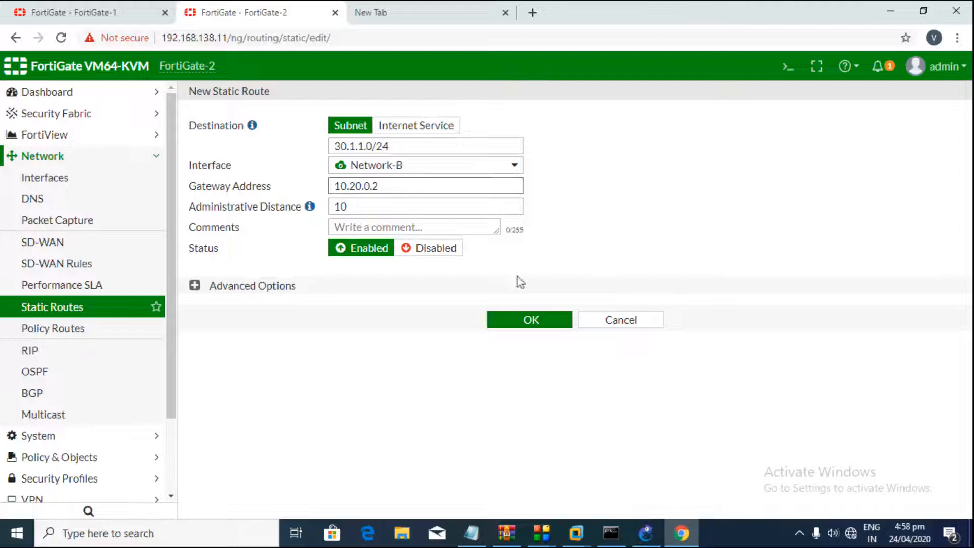
{"action": "left_click", "coordinate": [685, 239]}
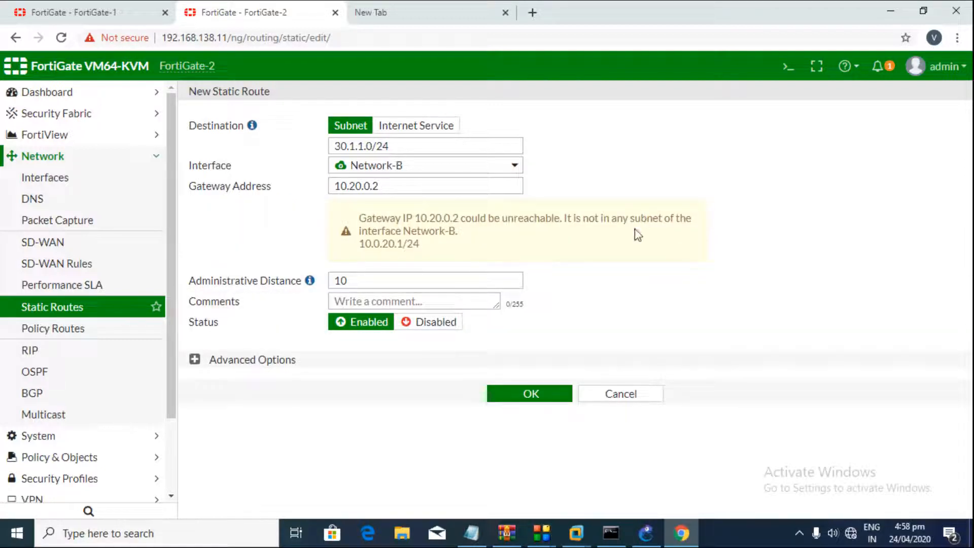
{"action": "mouse_move", "coordinate": [376, 173]}
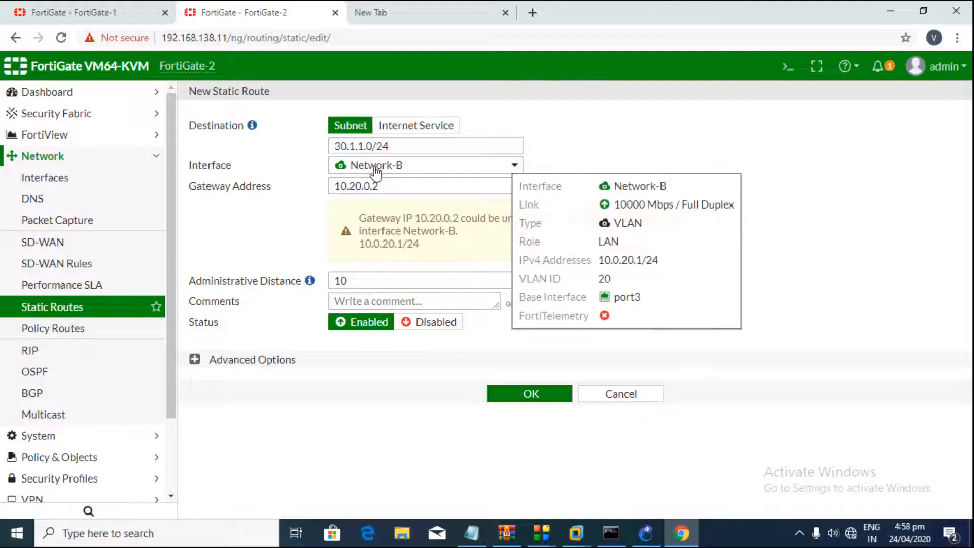
{"action": "left_click", "coordinate": [355, 186]}
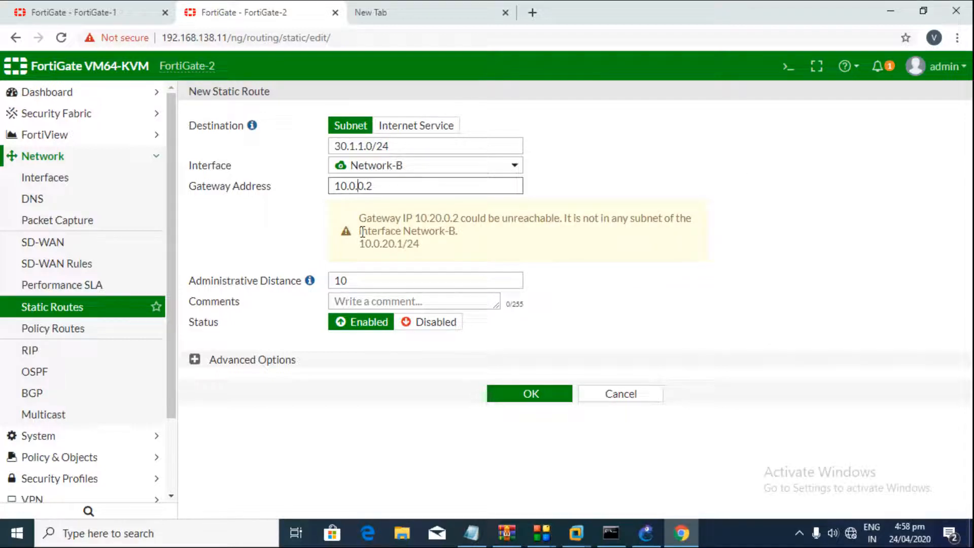
{"action": "left_click", "coordinate": [766, 202]}
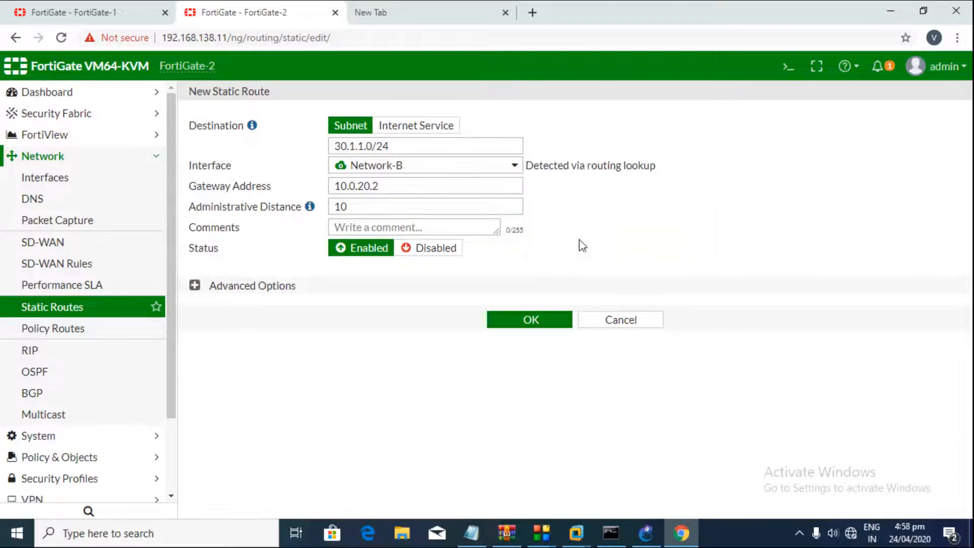
{"action": "left_click", "coordinate": [559, 320]}
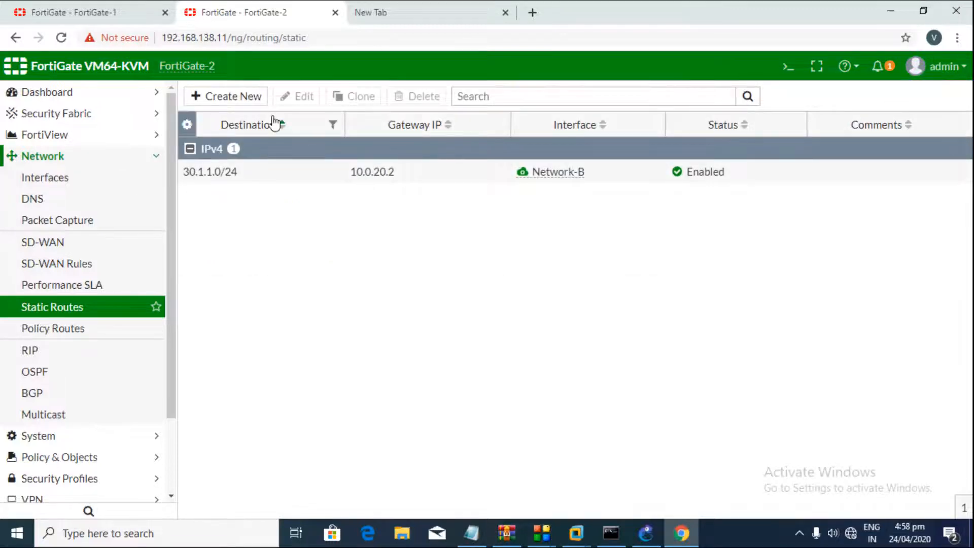
{"action": "left_click", "coordinate": [471, 533]}
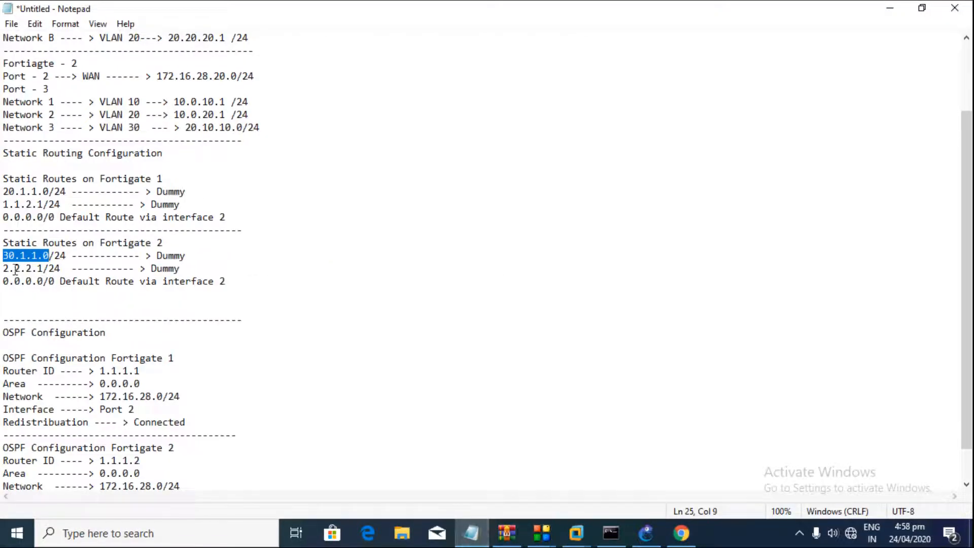
Step: Add a static route to 2.2.2.1/24 on Network-A with gateway 10.0.10.2, taken from the notes
{"action": "left_click_drag", "start_coordinate": [9, 269], "coordinate": [43, 268]}
{"action": "left_click", "coordinate": [472, 533]}
{"action": "left_click", "coordinate": [226, 97]}
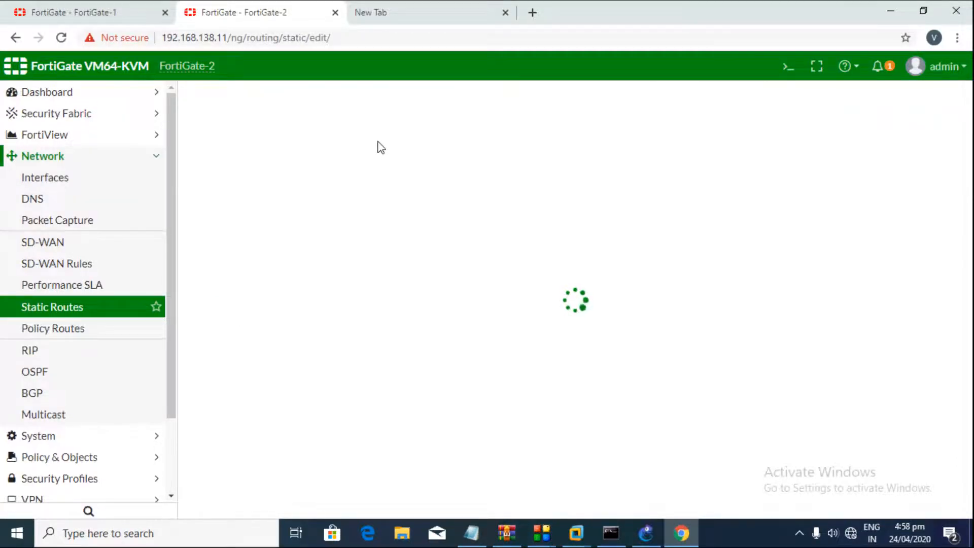
{"action": "triple_click", "coordinate": [405, 148]}
{"action": "type", "text": "2.2"}
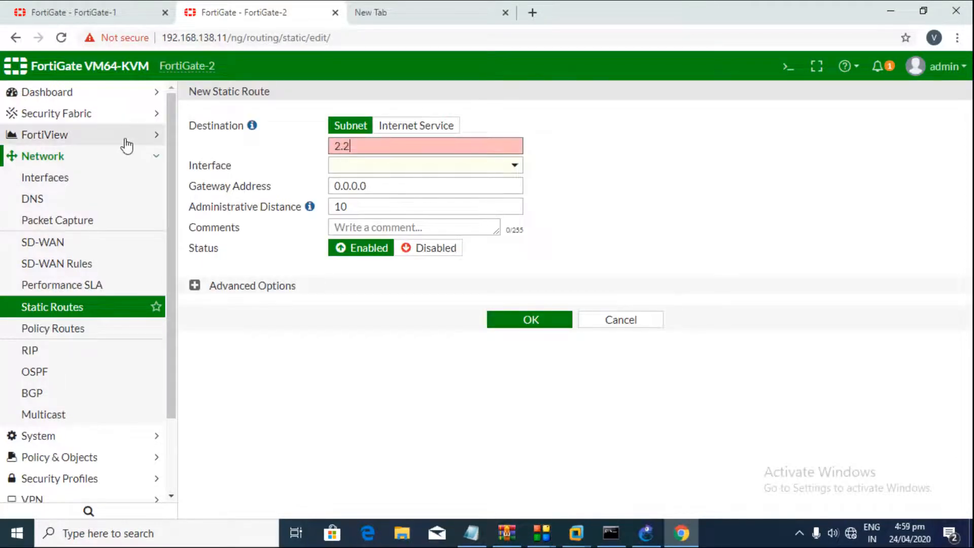
{"action": "type", "text": ".2.1/24"}
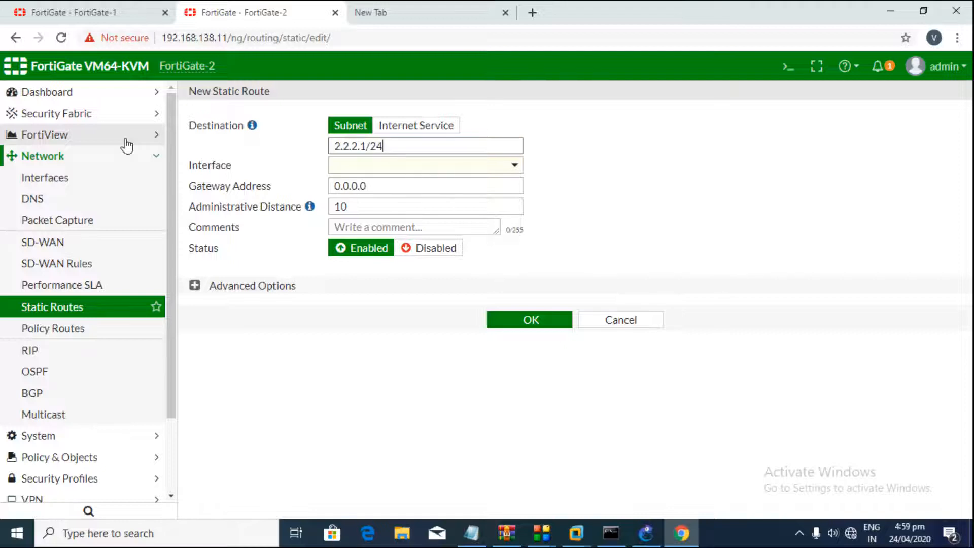
{"action": "left_click", "coordinate": [387, 165]}
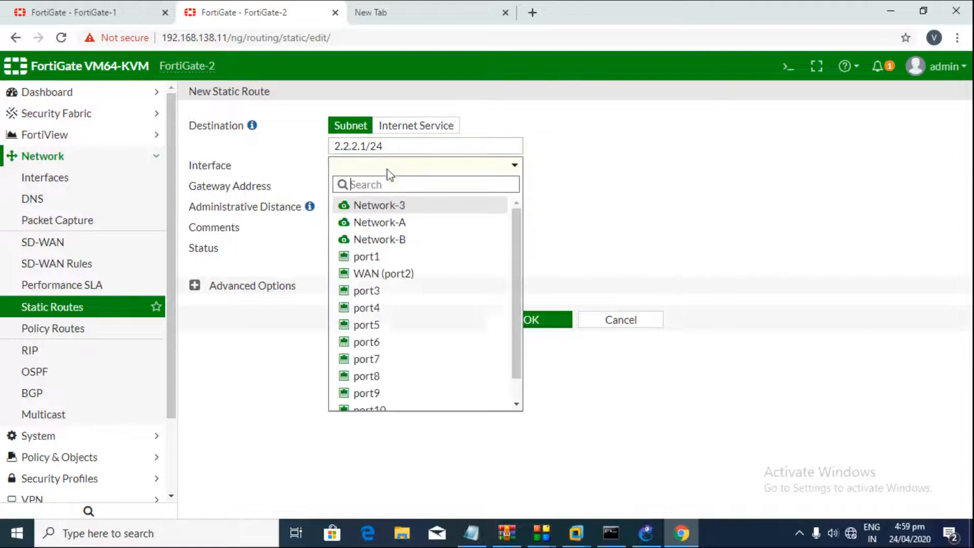
{"action": "left_click", "coordinate": [384, 219]}
{"action": "mouse_move", "coordinate": [374, 175]}
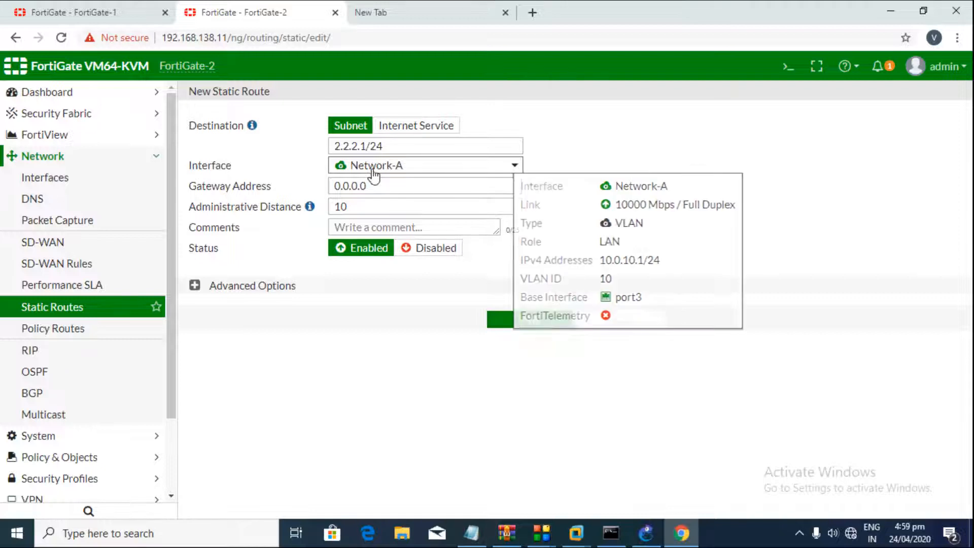
{"action": "left_click", "coordinate": [378, 185]}
{"action": "type", "text": "10.0."}
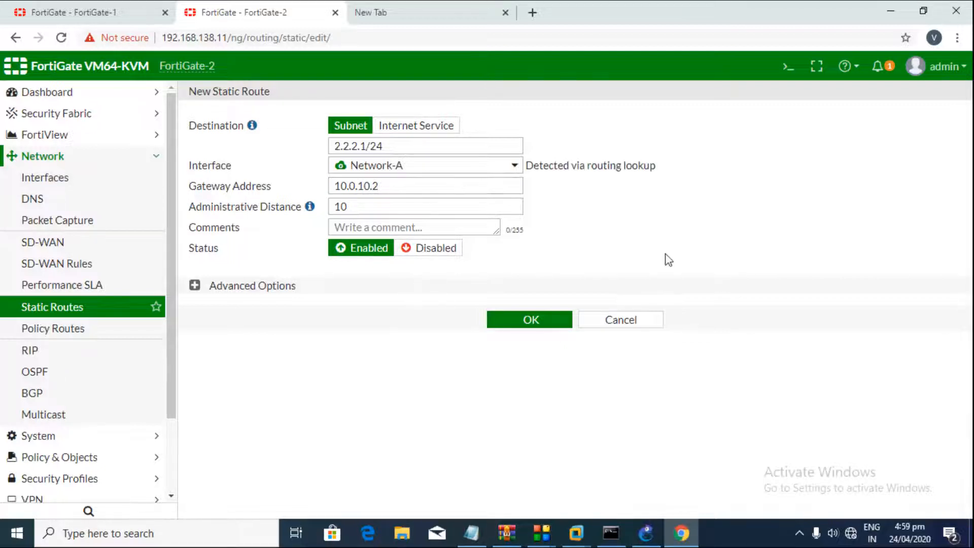
{"action": "left_click", "coordinate": [559, 321]}
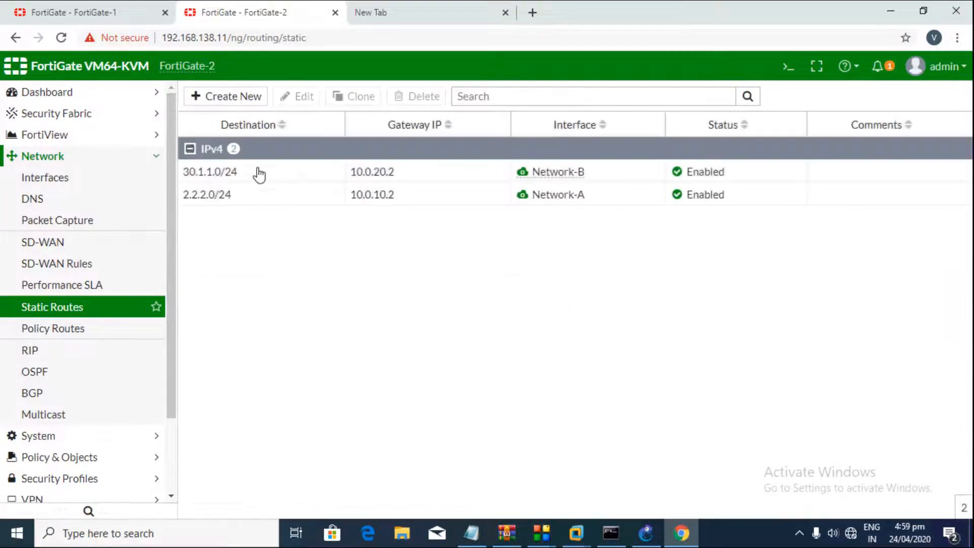
Step: Create FortiGate-2's default route 0.0.0.0/0 via WAN (port2) with gateway 172.16.28.1
{"action": "left_click", "coordinate": [238, 100]}
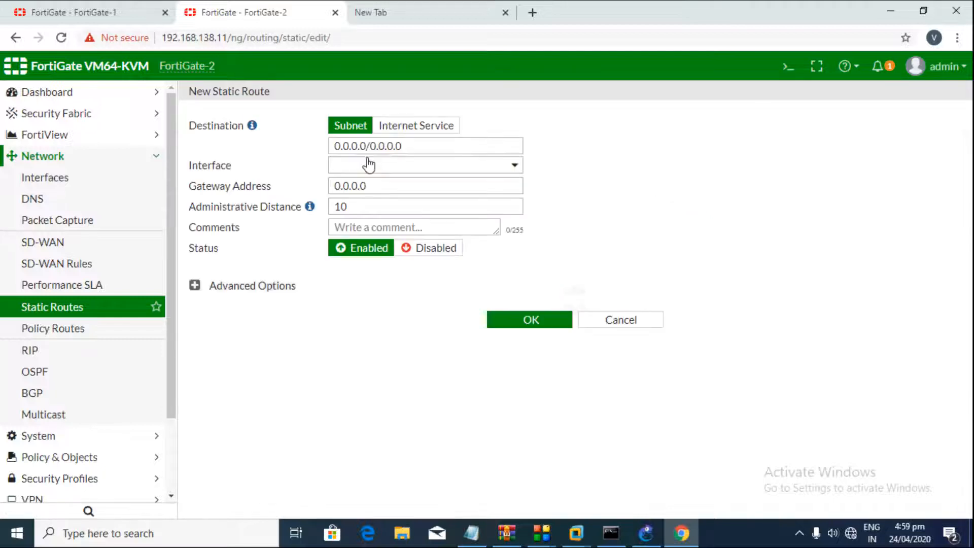
{"action": "left_click", "coordinate": [370, 173]}
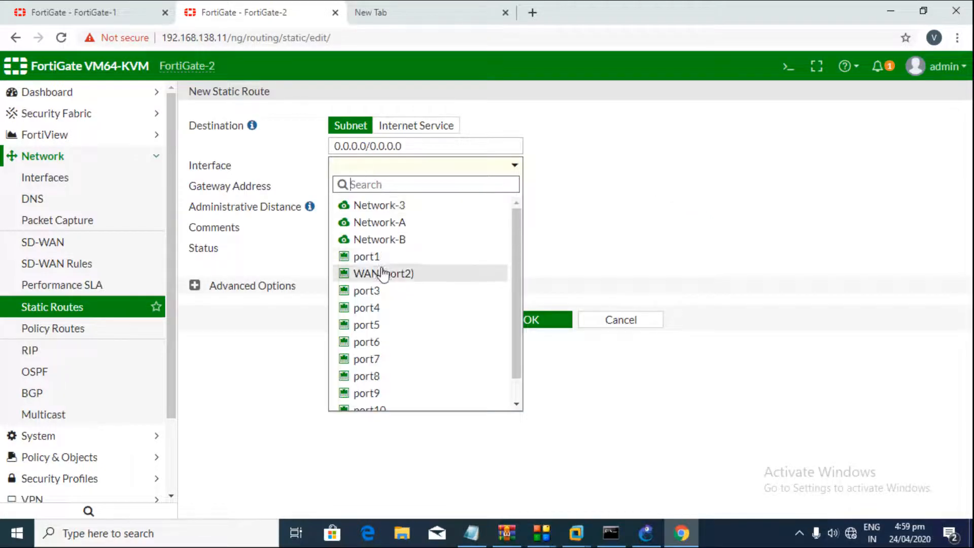
{"action": "left_click", "coordinate": [382, 272]}
{"action": "left_click", "coordinate": [365, 184]}
{"action": "type", "text": "172.16.28.1"}
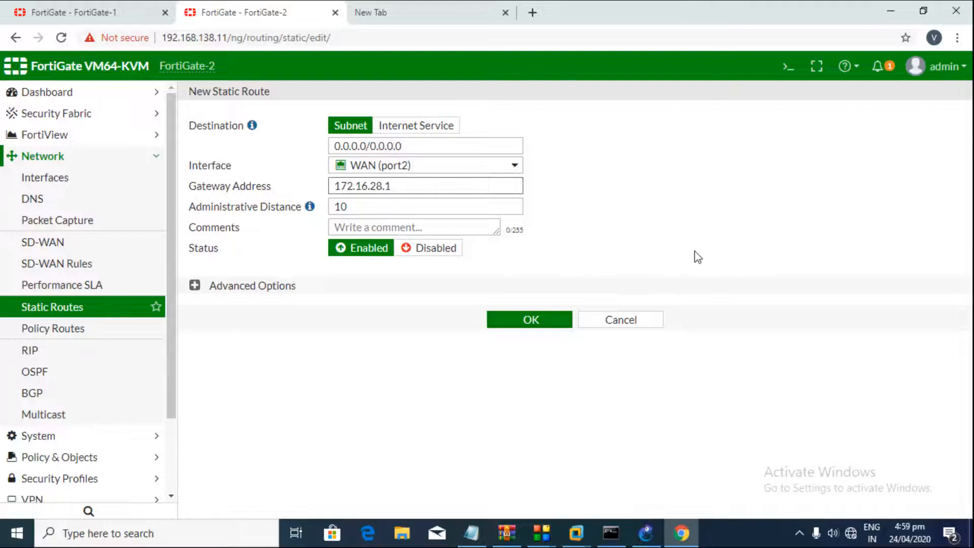
{"action": "left_click", "coordinate": [510, 325]}
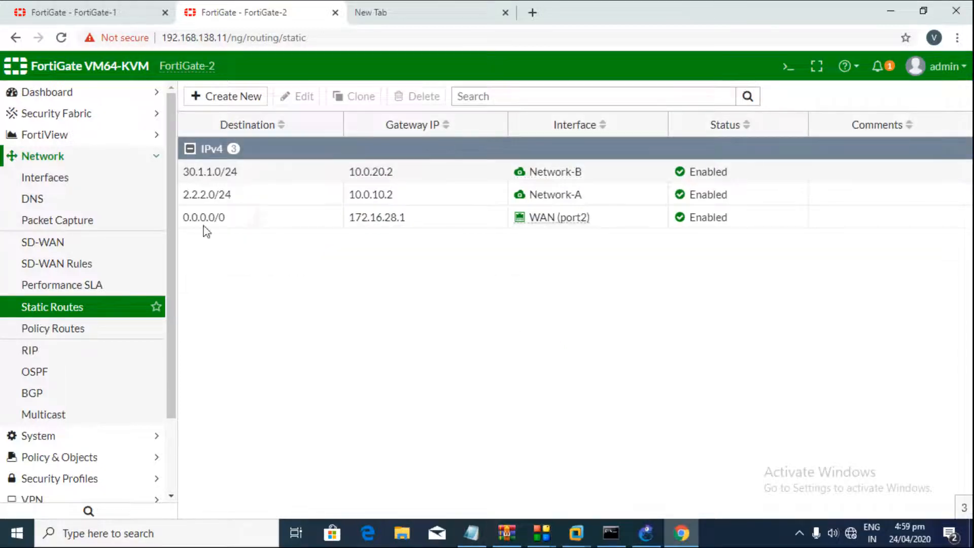
Step: Collapse the IPv4 route group and highlight the Static Routing Configuration block in the notes
{"action": "left_click", "coordinate": [190, 149]}
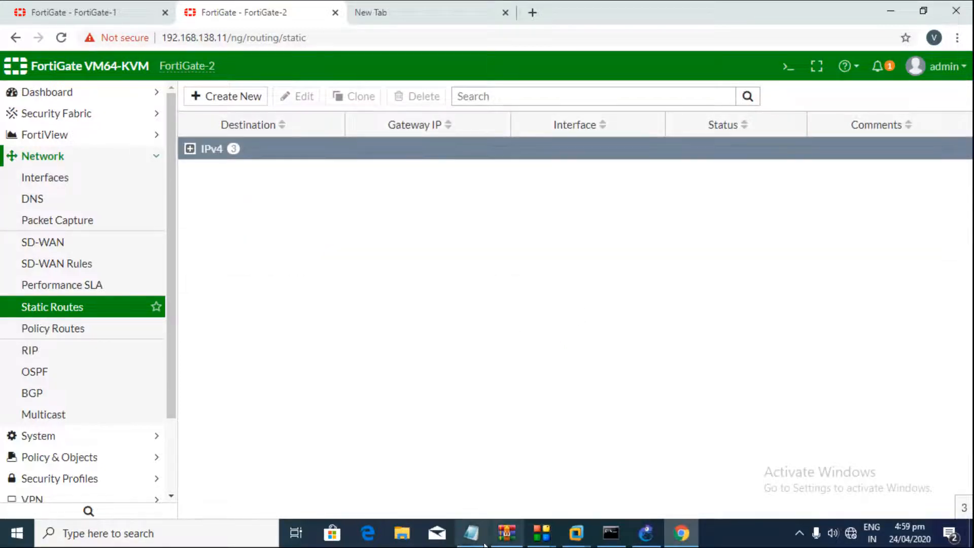
{"action": "left_click", "coordinate": [471, 532]}
{"action": "left_click_drag", "start_coordinate": [235, 304], "coordinate": [3, 155]}
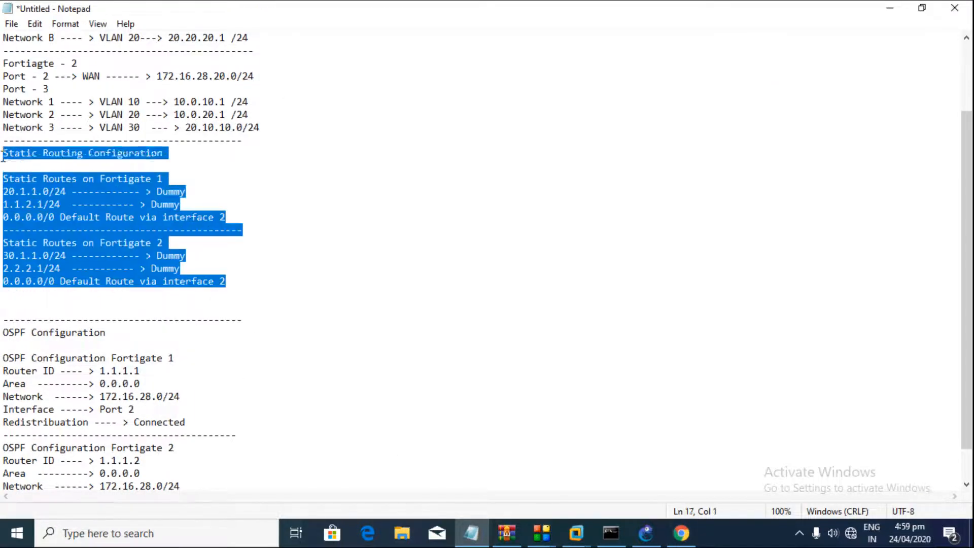
Step: Open FortiGate-2's Routing Monitor and review its route entries, including 192.168.138.0/24
{"action": "left_click", "coordinate": [682, 533]}
{"action": "scroll", "coordinate": [117, 457], "scroll_direction": "down", "scroll_amount": 2}
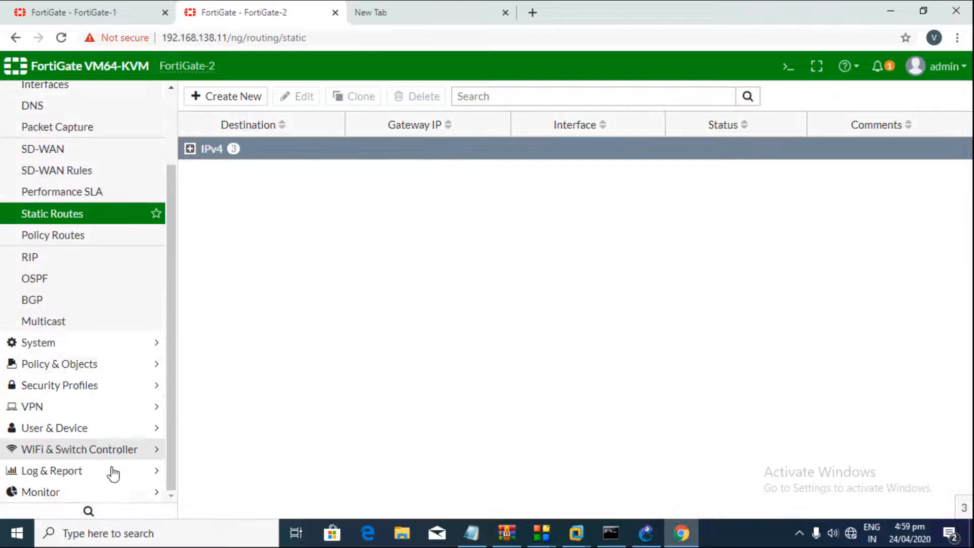
{"action": "left_click", "coordinate": [105, 492]}
{"action": "left_click", "coordinate": [91, 300]}
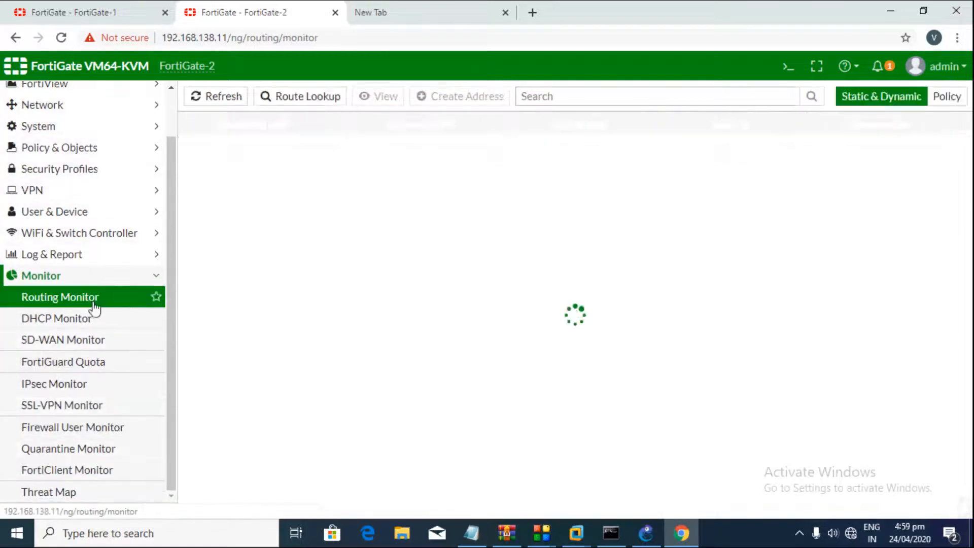
{"action": "left_click_drag", "start_coordinate": [224, 168], "coordinate": [344, 309]}
{"action": "left_click", "coordinate": [343, 309]}
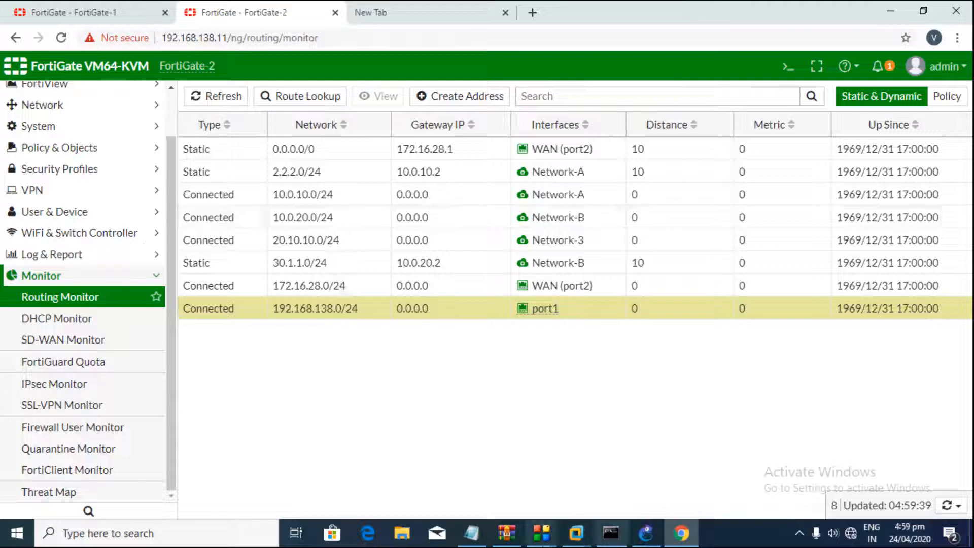
Step: Review the OSPF plan in the notes: router ID, area, network and Connected redistribution
{"action": "left_click", "coordinate": [472, 533]}
{"action": "scroll", "coordinate": [238, 425], "scroll_direction": "down", "scroll_amount": 1}
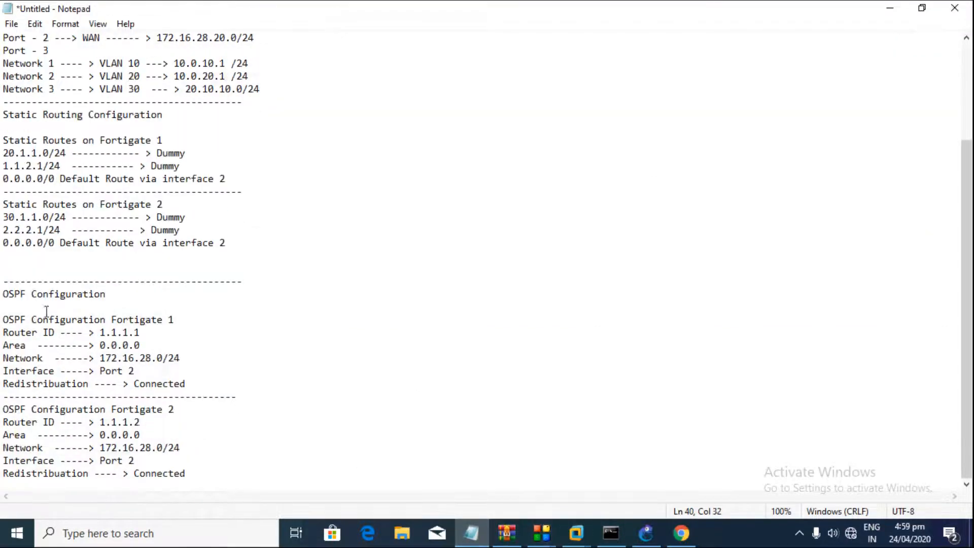
{"action": "left_click_drag", "start_coordinate": [3, 295], "coordinate": [209, 474]}
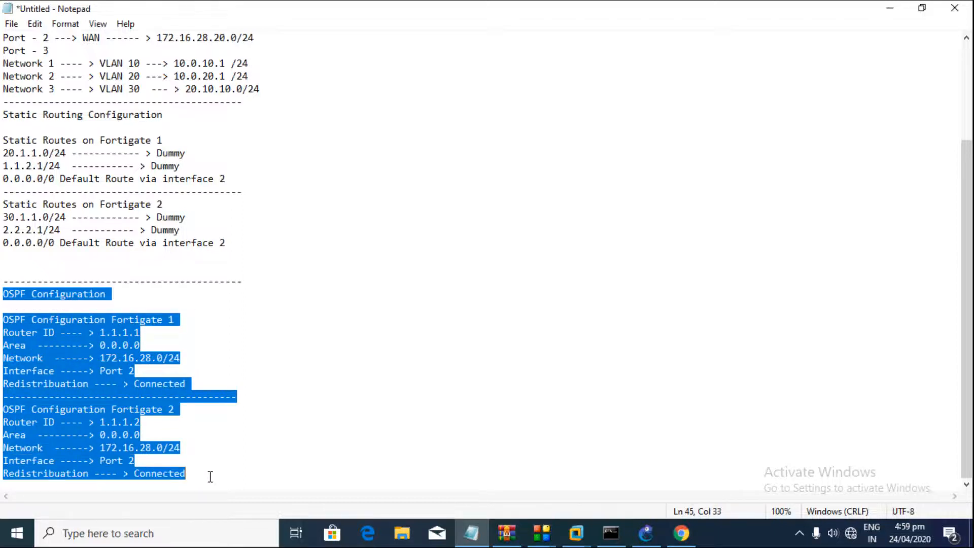
{"action": "left_click", "coordinate": [208, 473]}
{"action": "left_click_drag", "start_coordinate": [4, 333], "coordinate": [62, 388]}
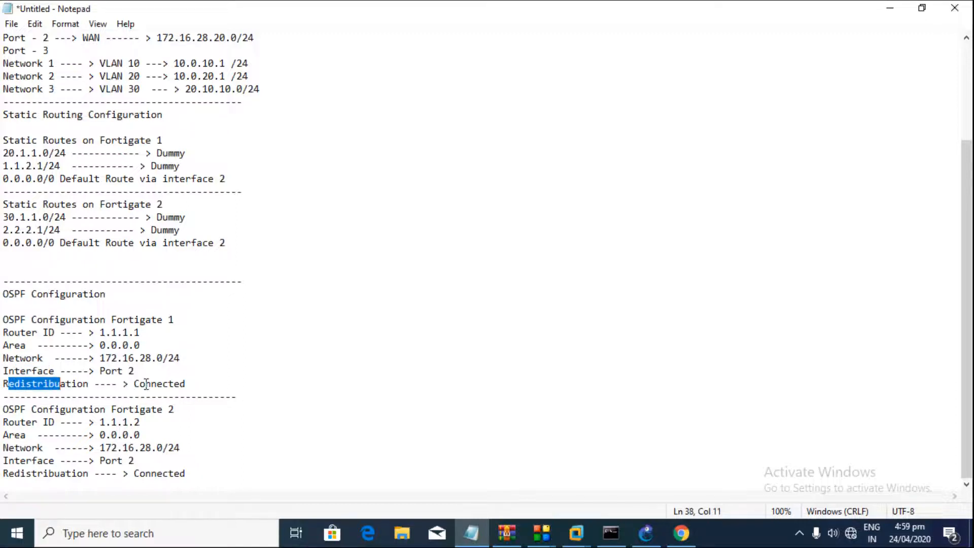
{"action": "left_click_drag", "start_coordinate": [138, 384], "coordinate": [196, 384]}
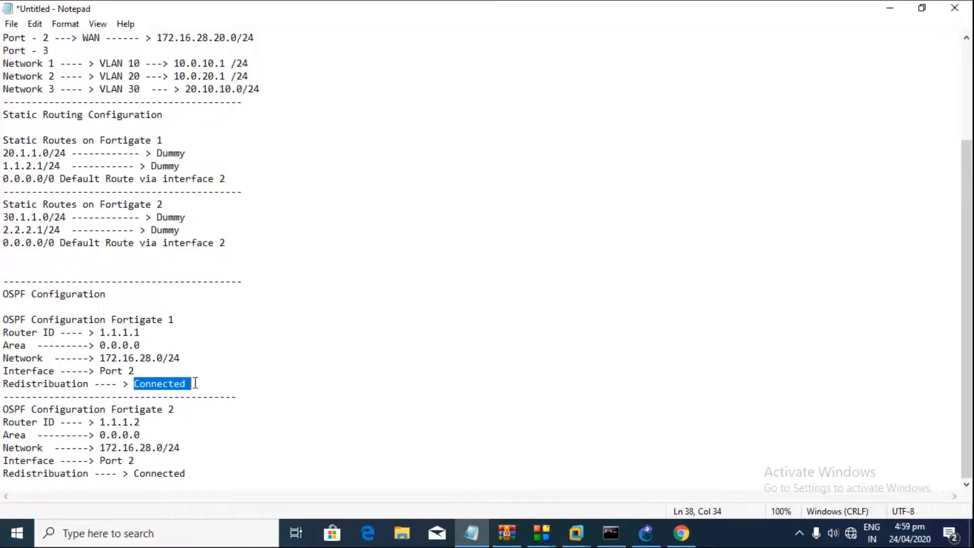
Step: Return to FortiGate-2's routing table and expand the Network menu
{"action": "left_click", "coordinate": [677, 540]}
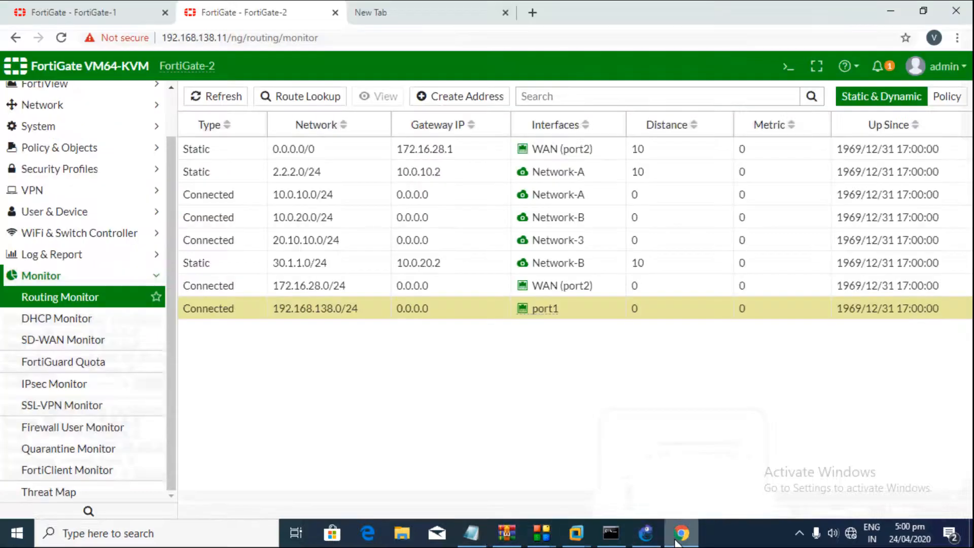
{"action": "left_click", "coordinate": [99, 278]}
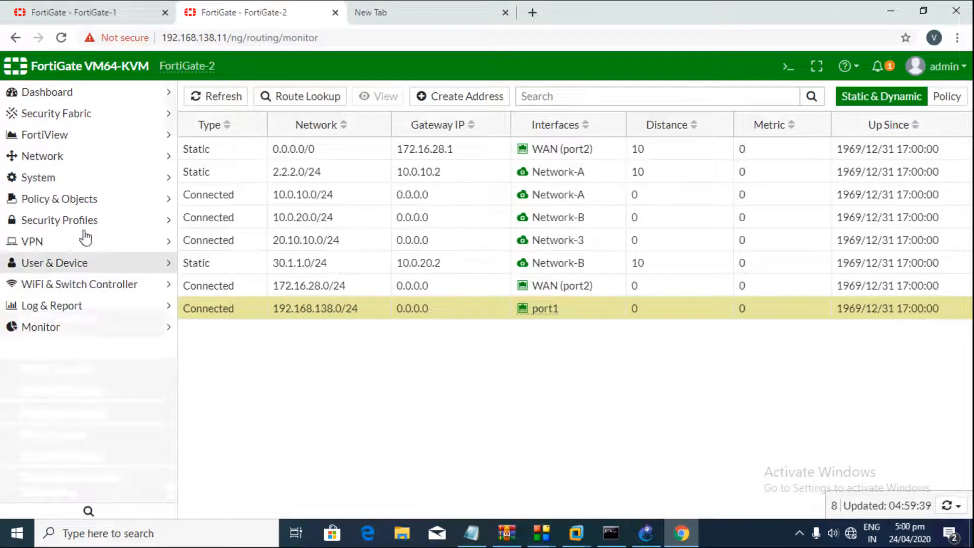
{"action": "left_click", "coordinate": [74, 164]}
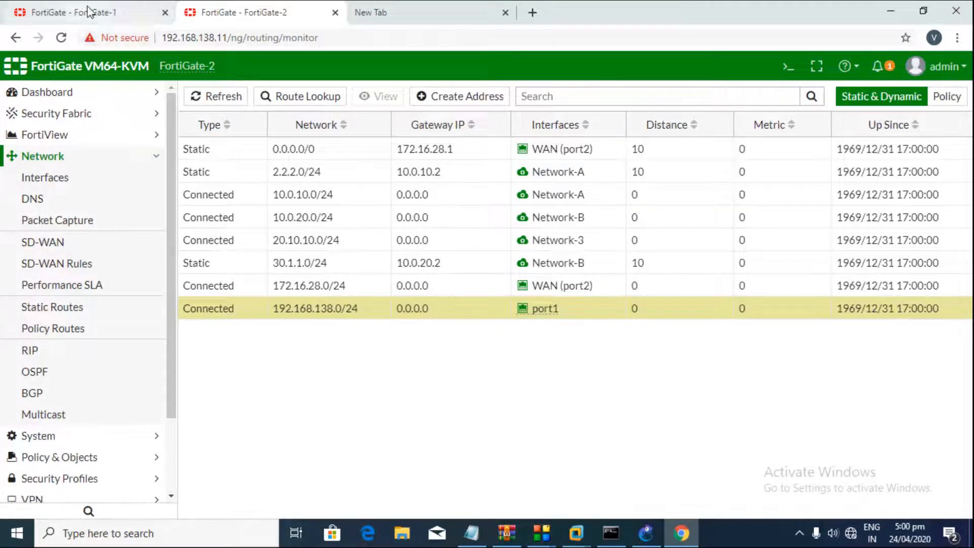
Step: On FortiGate-1, open Network > OSPF, then check System > Feature Visibility
{"action": "left_click", "coordinate": [148, 11]}
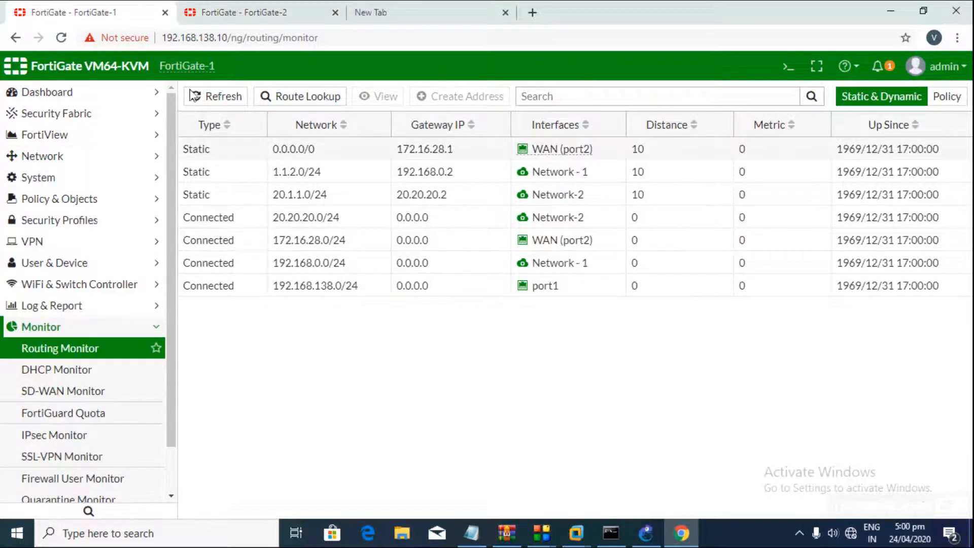
{"action": "left_click", "coordinate": [65, 162]}
{"action": "left_click", "coordinate": [44, 372]}
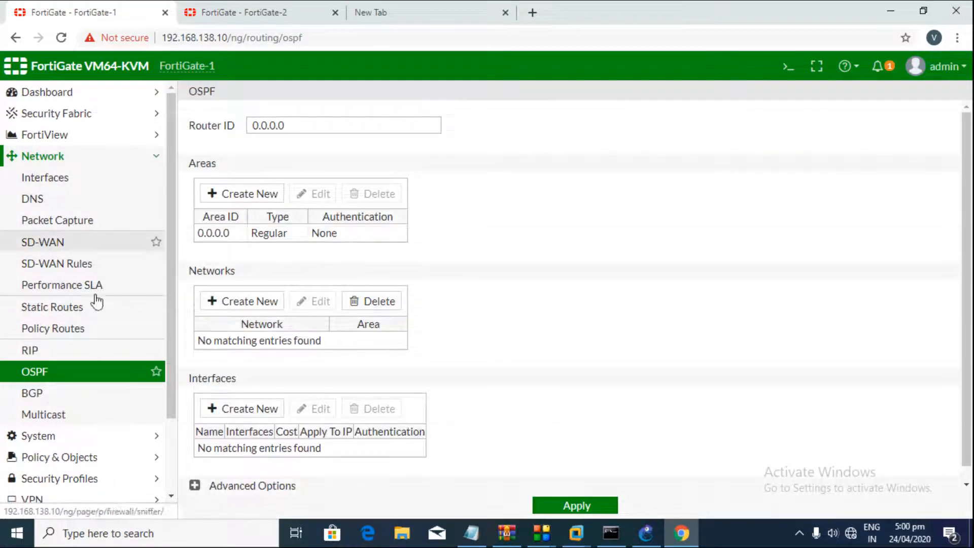
{"action": "left_click", "coordinate": [53, 441]}
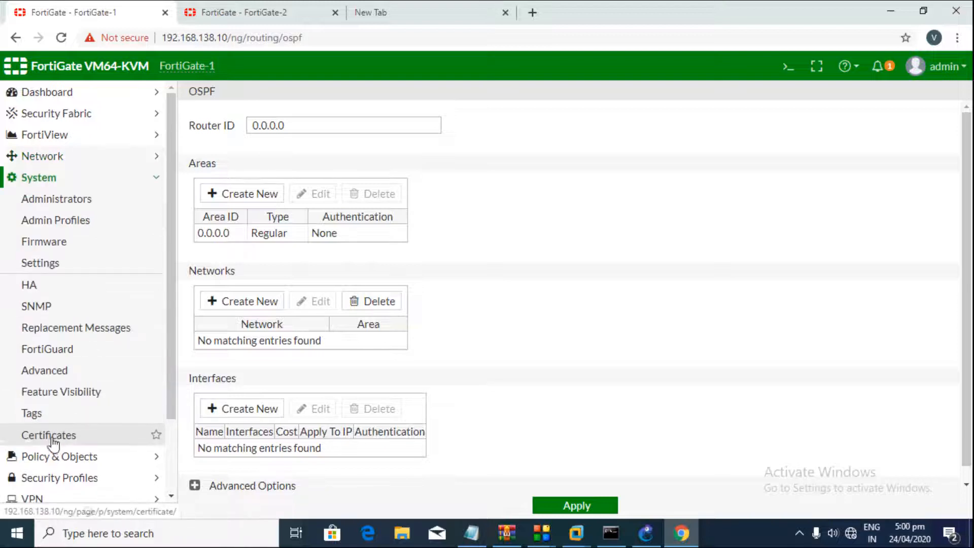
{"action": "left_click", "coordinate": [49, 401]}
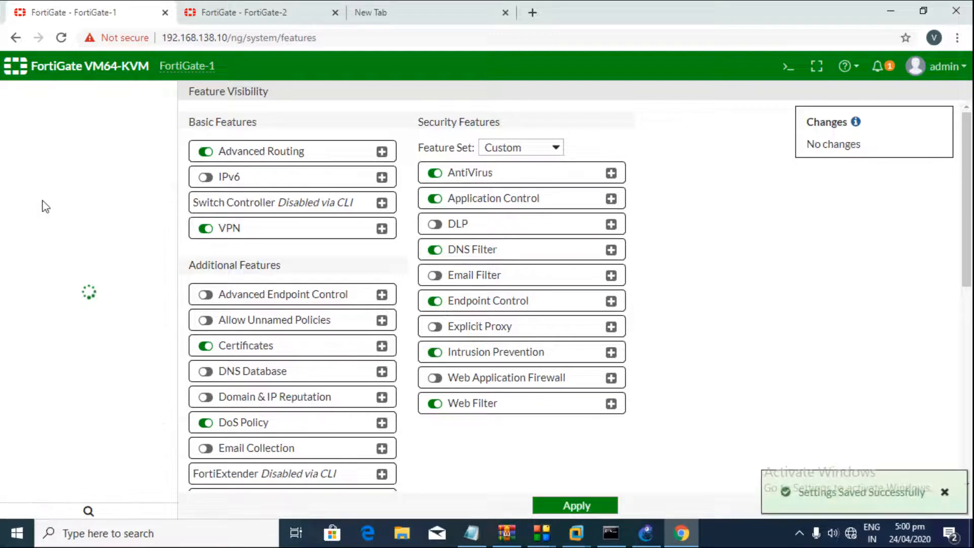
Step: Return to FortiGate-1's OSPF page showing Router ID 0.0.0.0
{"action": "left_click", "coordinate": [64, 156]}
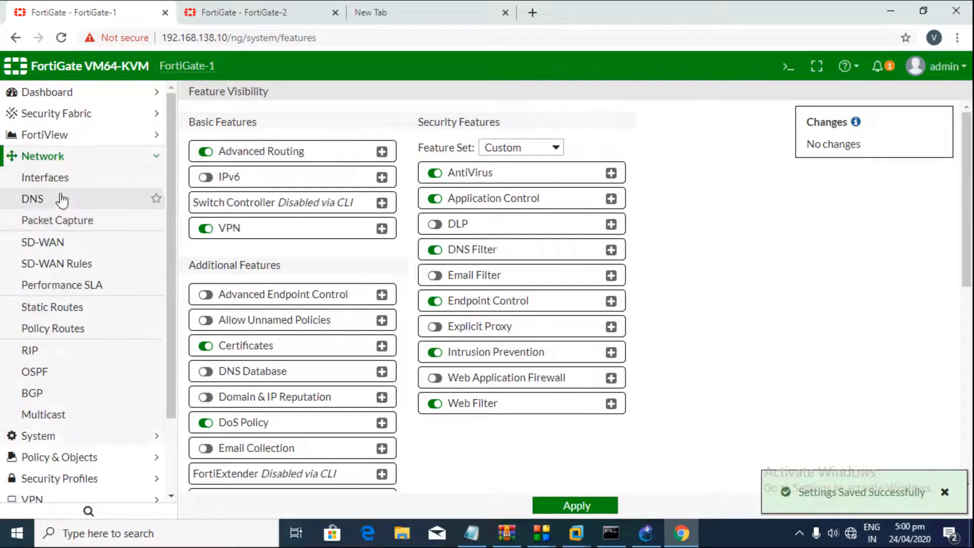
{"action": "left_click", "coordinate": [53, 371]}
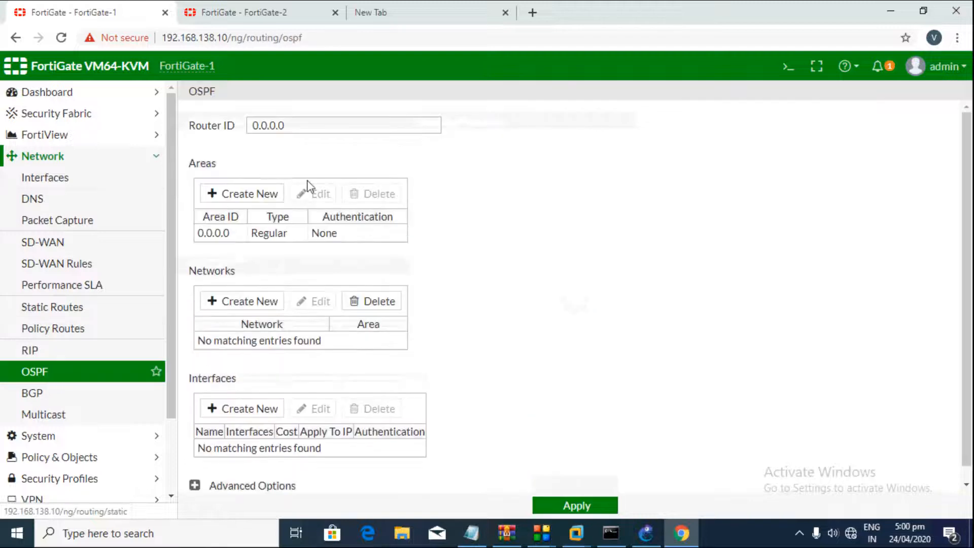
{"action": "left_click_drag", "start_coordinate": [309, 122], "coordinate": [278, 117]}
{"action": "left_click", "coordinate": [232, 128]}
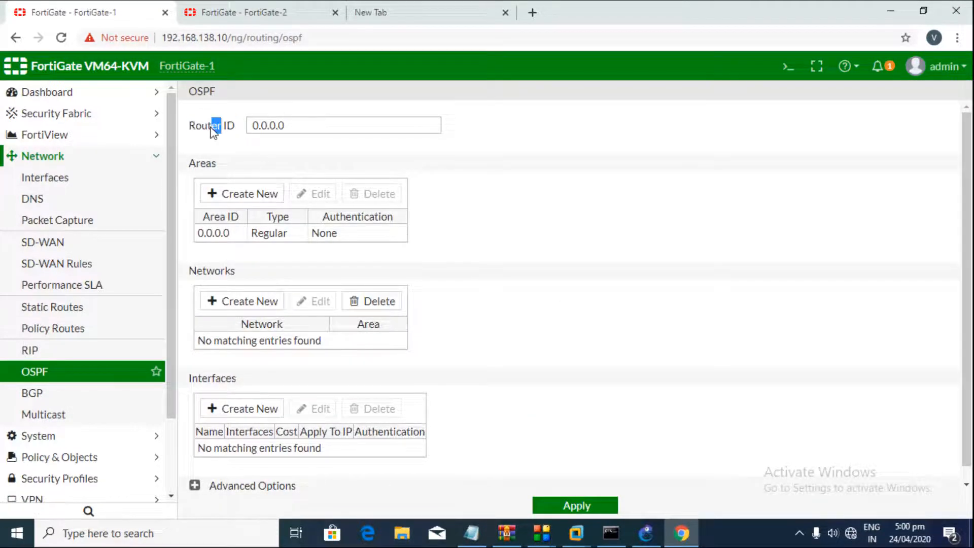
{"action": "left_click", "coordinate": [195, 130]}
Step: Set FortiGate-1's Router ID to 1.1.1.1, confirming planned IDs 1.1.1.1 and 1.1.1.2 in the notes
{"action": "left_click_drag", "start_coordinate": [306, 125], "coordinate": [239, 131]}
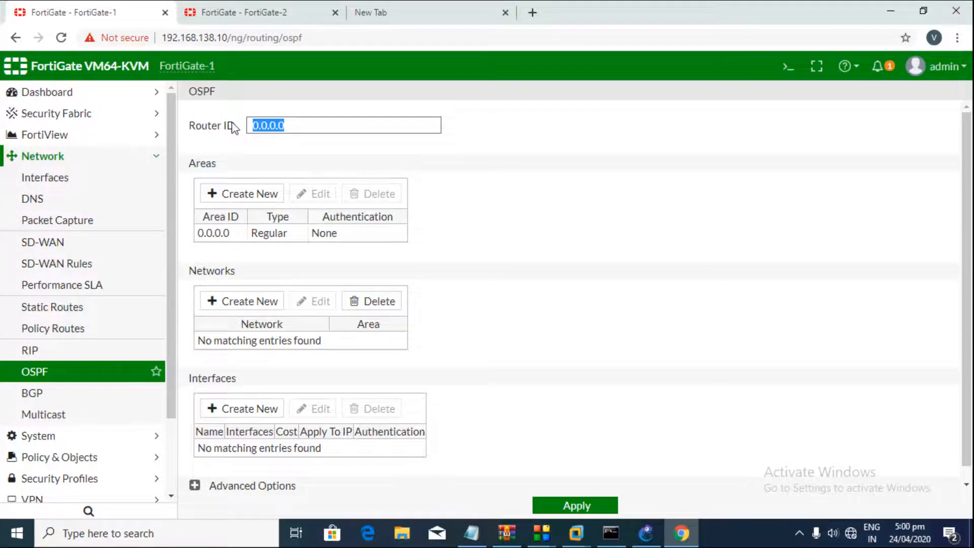
{"action": "type", "text": "1.1.1.1"}
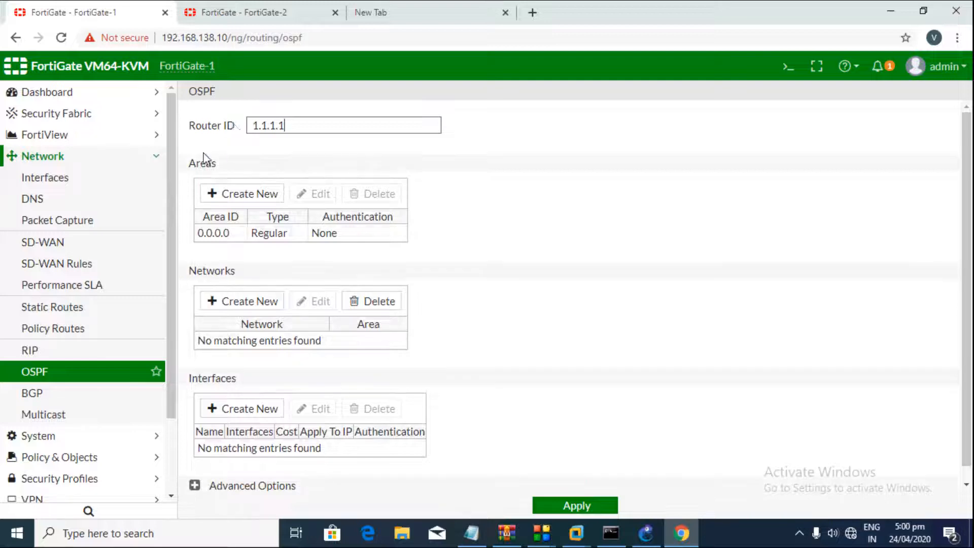
{"action": "left_click", "coordinate": [472, 533]}
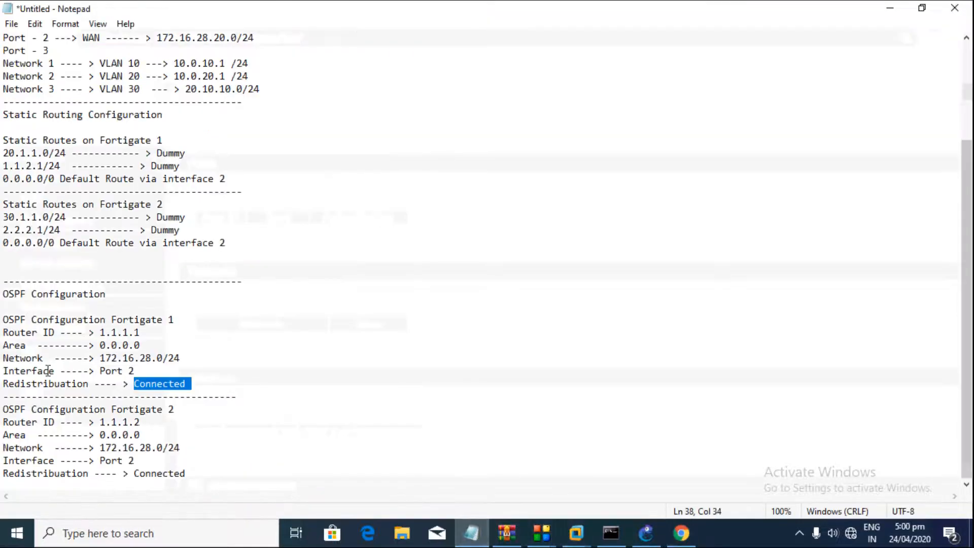
{"action": "left_click_drag", "start_coordinate": [101, 334], "coordinate": [144, 334]}
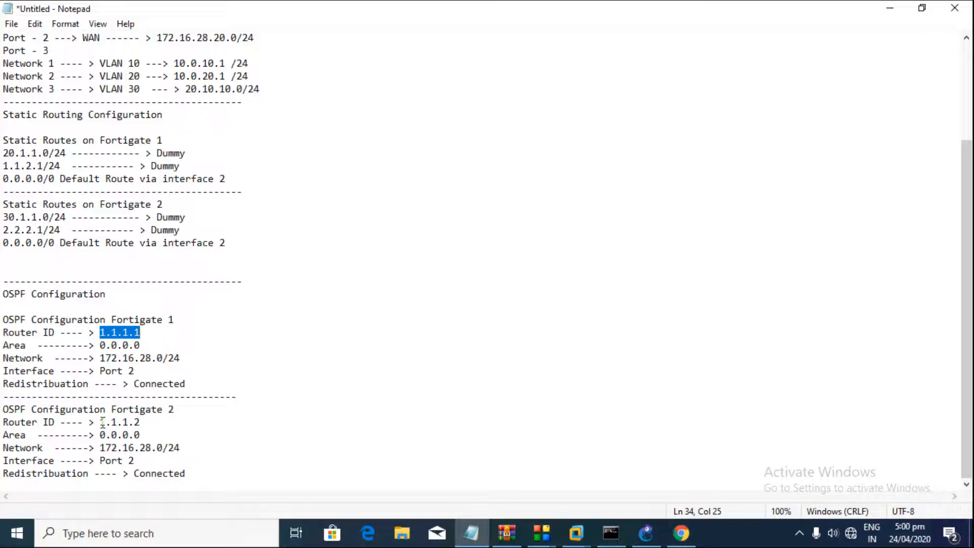
{"action": "left_click_drag", "start_coordinate": [101, 422], "coordinate": [142, 421]}
{"action": "left_click", "coordinate": [476, 542]}
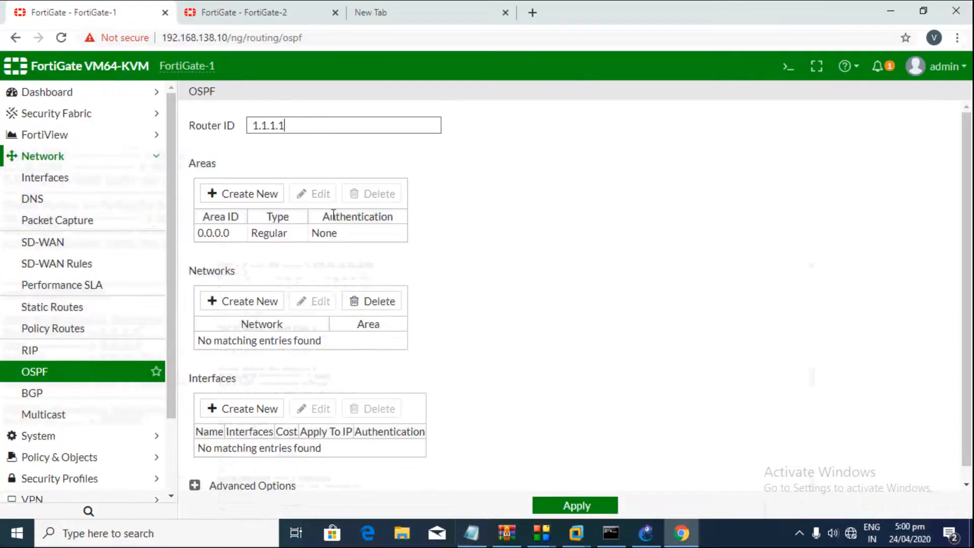
{"action": "left_click", "coordinate": [304, 12]}
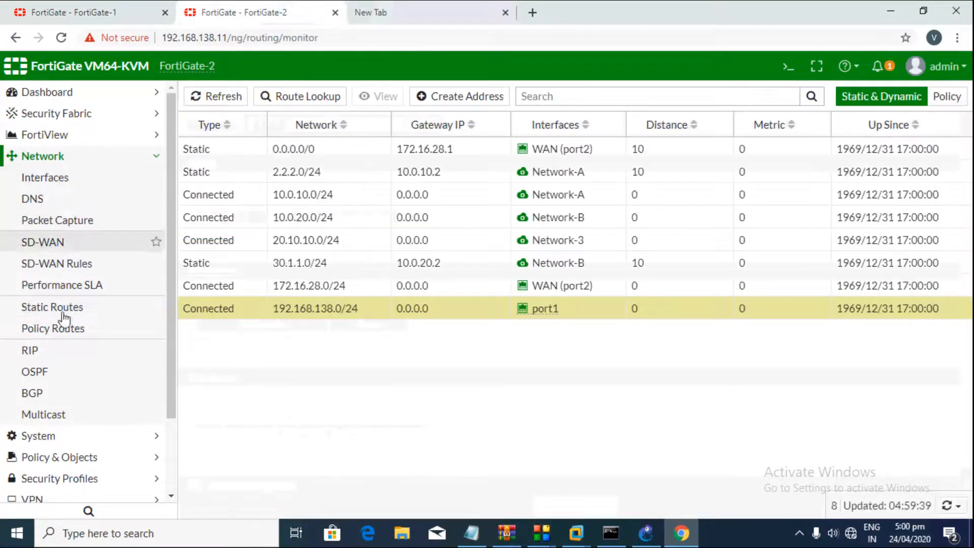
Step: Set FortiGate-2's OSPF Router ID to 1.1.1.2 and select the existing area 0.0.0.0
{"action": "left_click", "coordinate": [50, 373]}
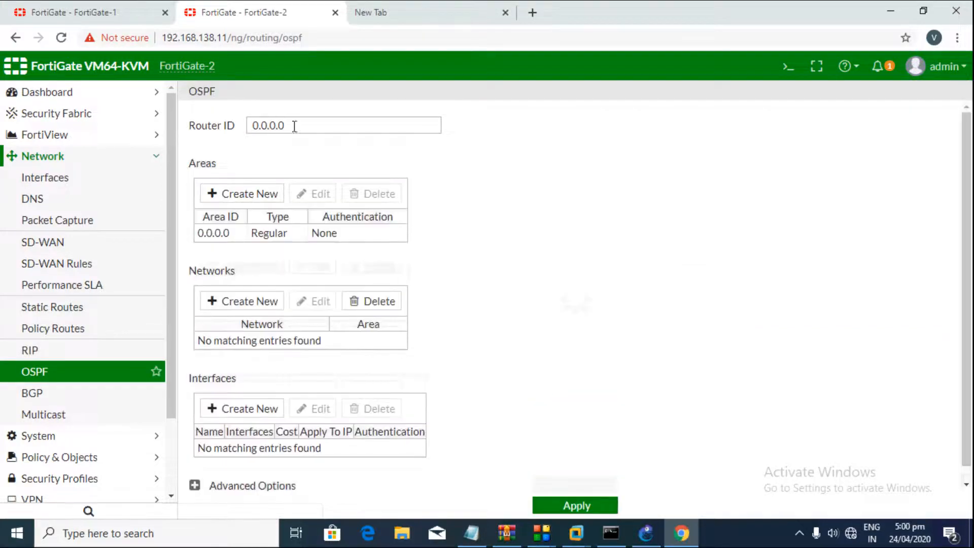
{"action": "type", "text": "1.1.1.2"}
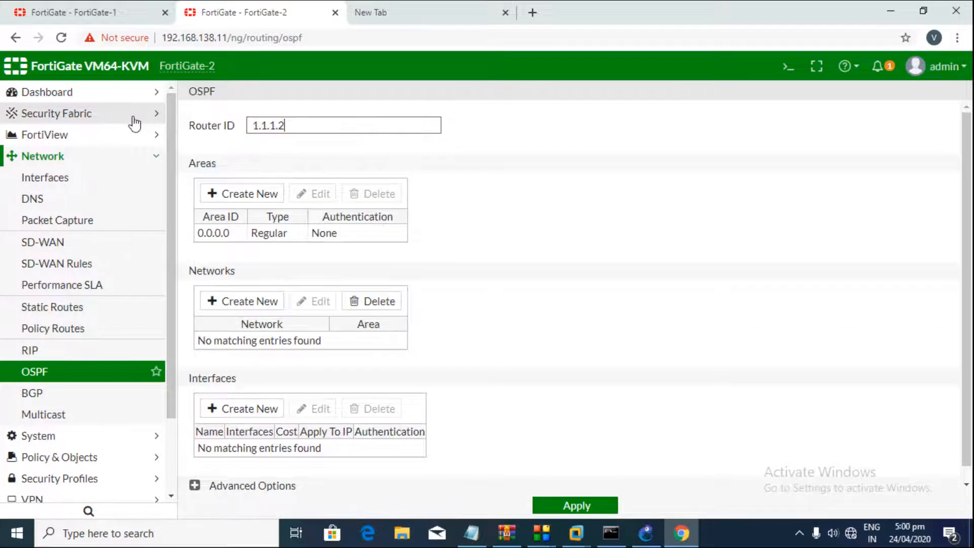
{"action": "left_click", "coordinate": [235, 193]}
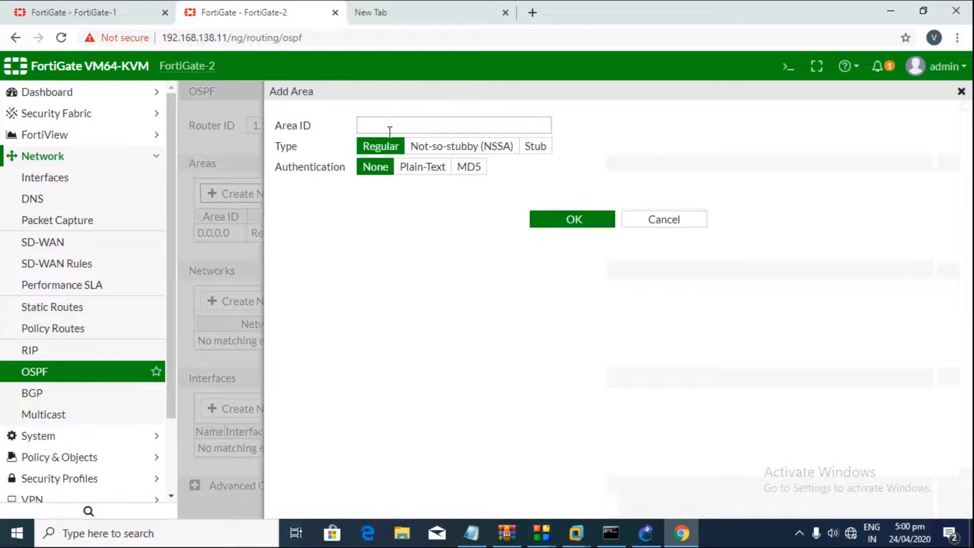
{"action": "type", "text": "0.0.0.0"}
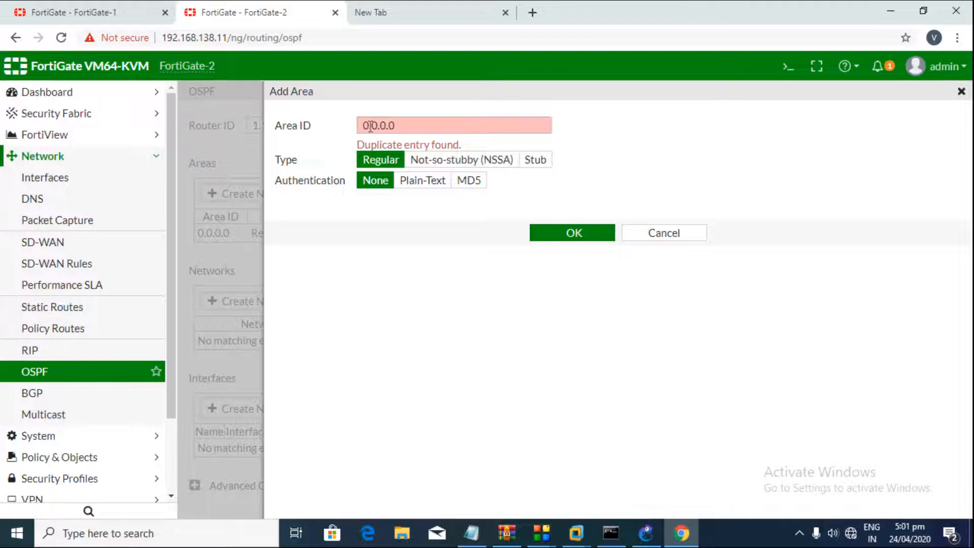
{"action": "left_click", "coordinate": [631, 232]}
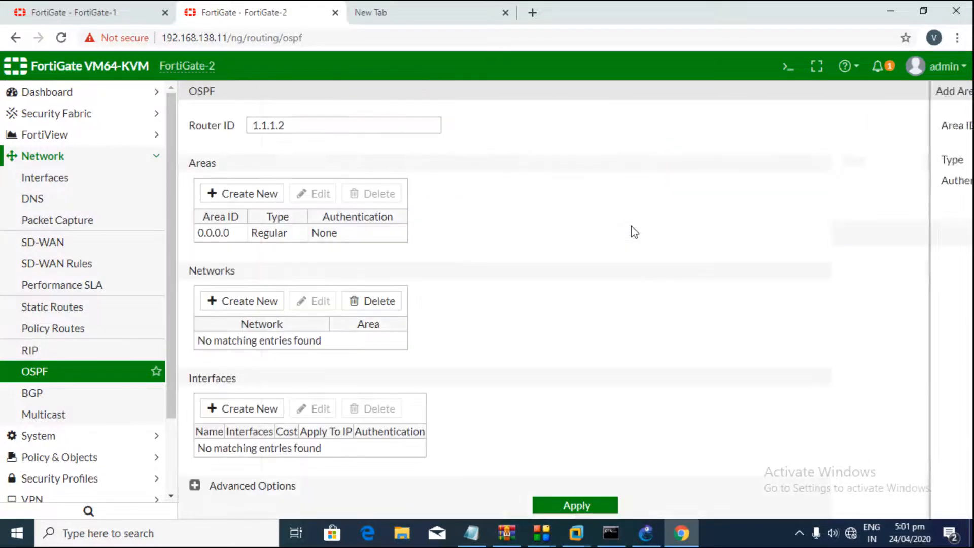
{"action": "left_click", "coordinate": [272, 234]}
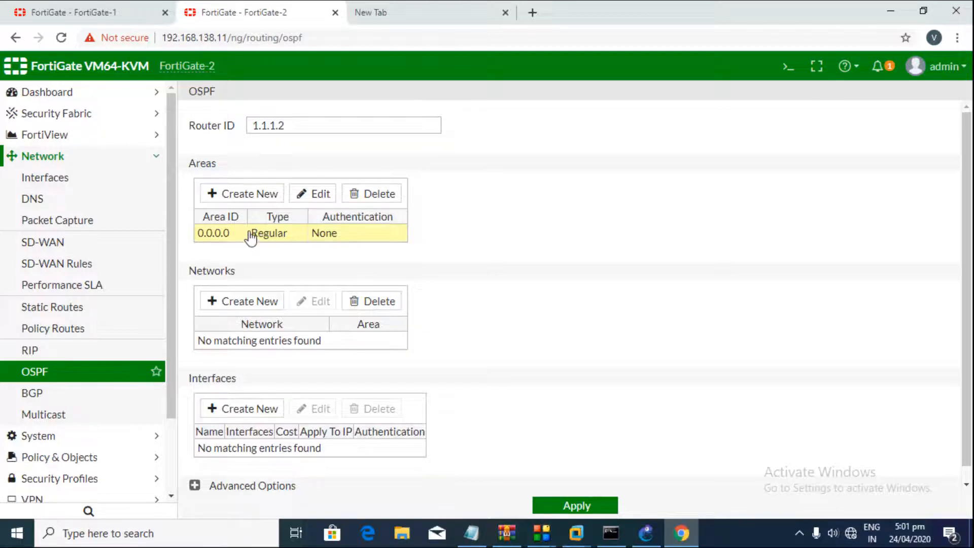
Step: Add network 172.16.28.0/24 to OSPF area 0.0.0.0
{"action": "left_click", "coordinate": [252, 304]}
{"action": "left_click", "coordinate": [413, 126]}
{"action": "left_click", "coordinate": [387, 163]}
{"action": "left_click", "coordinate": [396, 145]}
{"action": "type", "text": "17"}
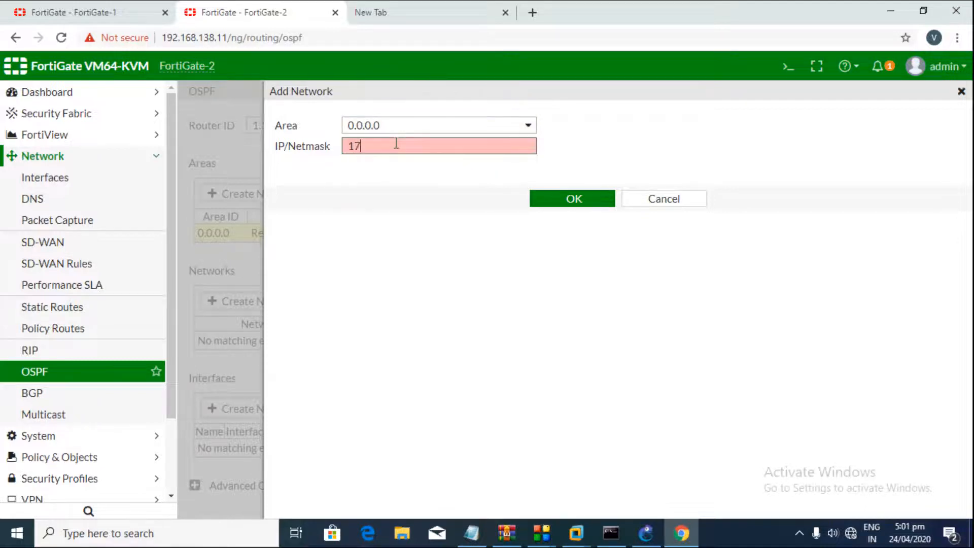
{"action": "type", "text": "2.16.28.0/2"}
{"action": "left_click", "coordinate": [607, 205]}
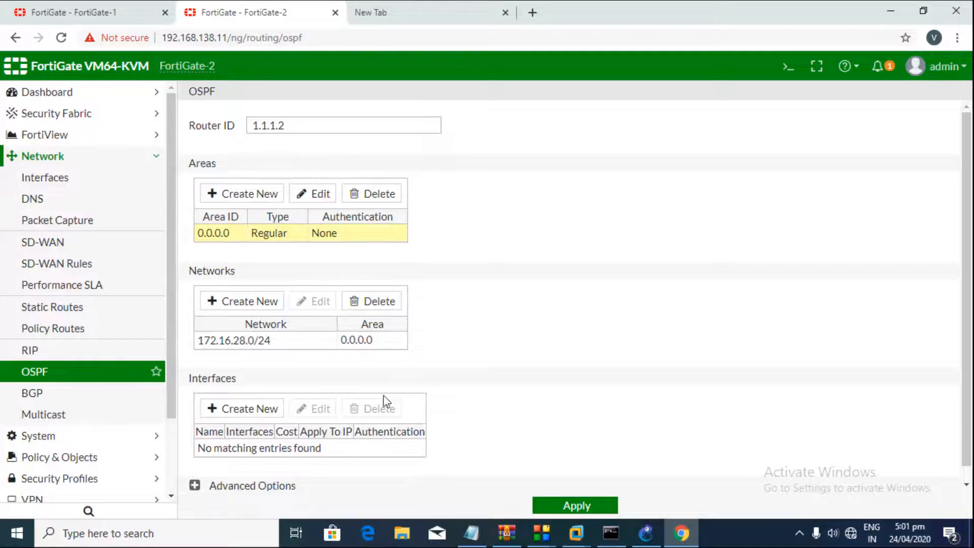
{"action": "scroll", "coordinate": [384, 400], "scroll_direction": "down", "scroll_amount": 1}
Step: Create OSPF interface OSPF-WAN bound to WAN (port2) with authentication None
{"action": "left_click", "coordinate": [243, 395]}
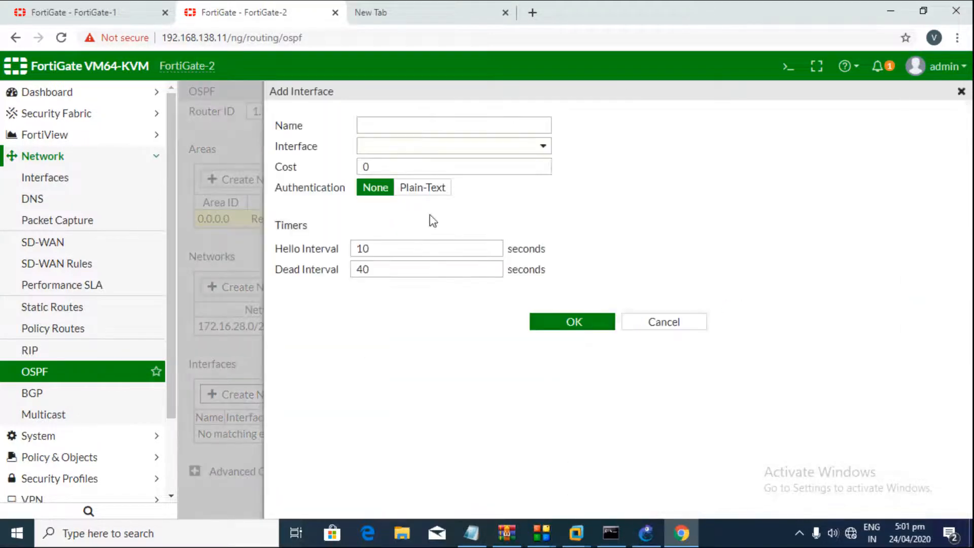
{"action": "left_click", "coordinate": [425, 129]}
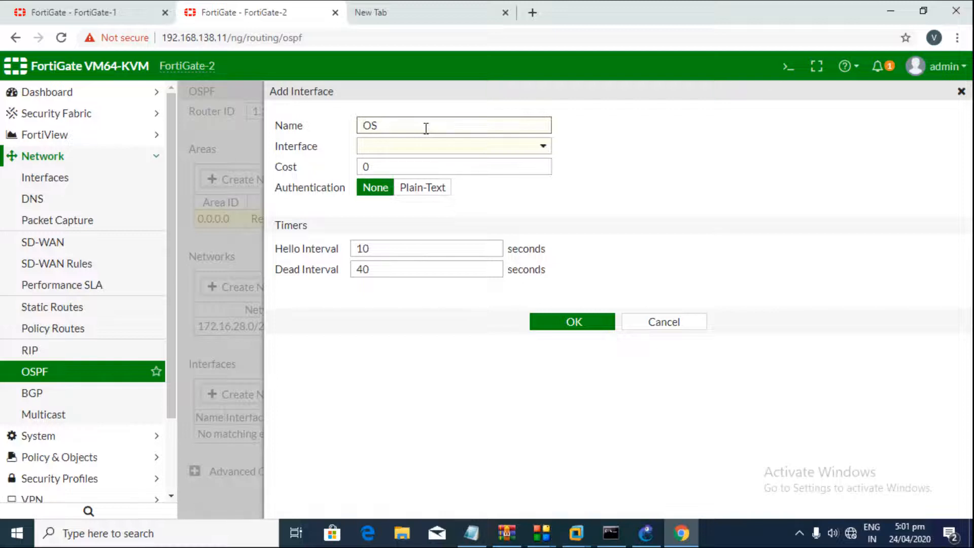
{"action": "type", "text": "OSPF-W"}
{"action": "left_click", "coordinate": [431, 148]}
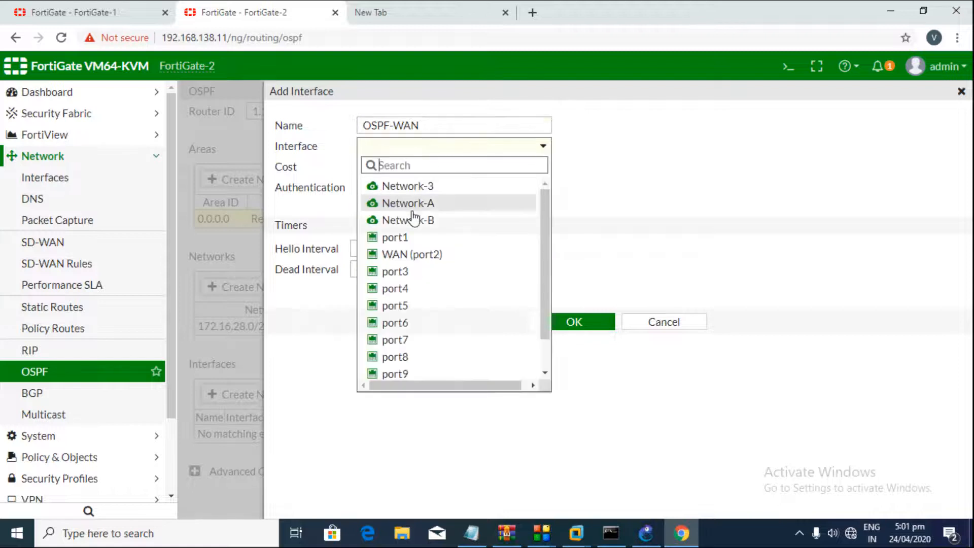
{"action": "left_click", "coordinate": [411, 254]}
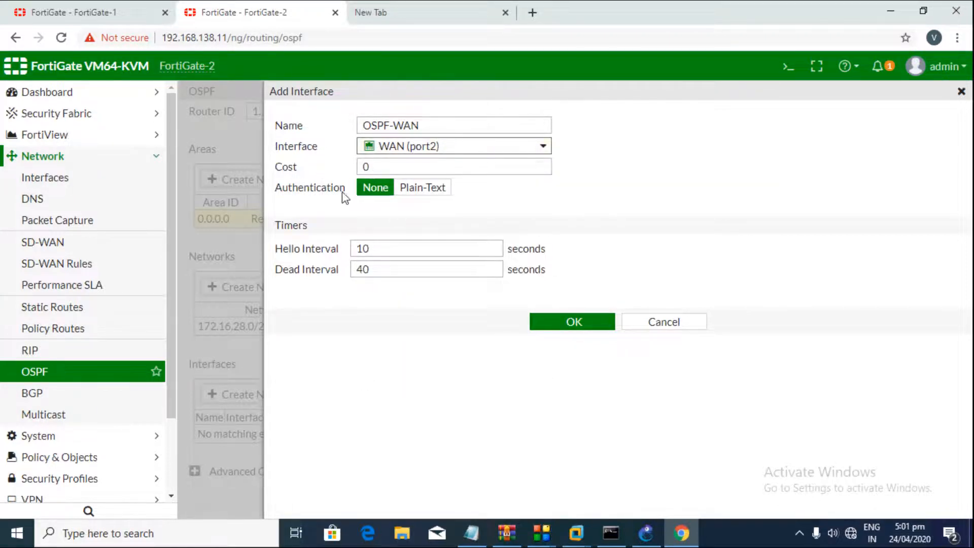
{"action": "left_click", "coordinate": [404, 196]}
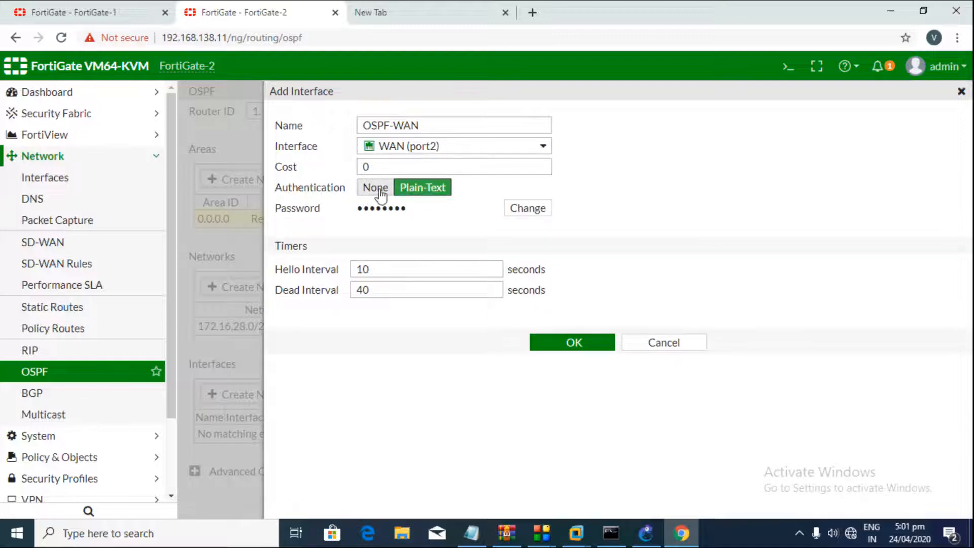
{"action": "left_click", "coordinate": [375, 188]}
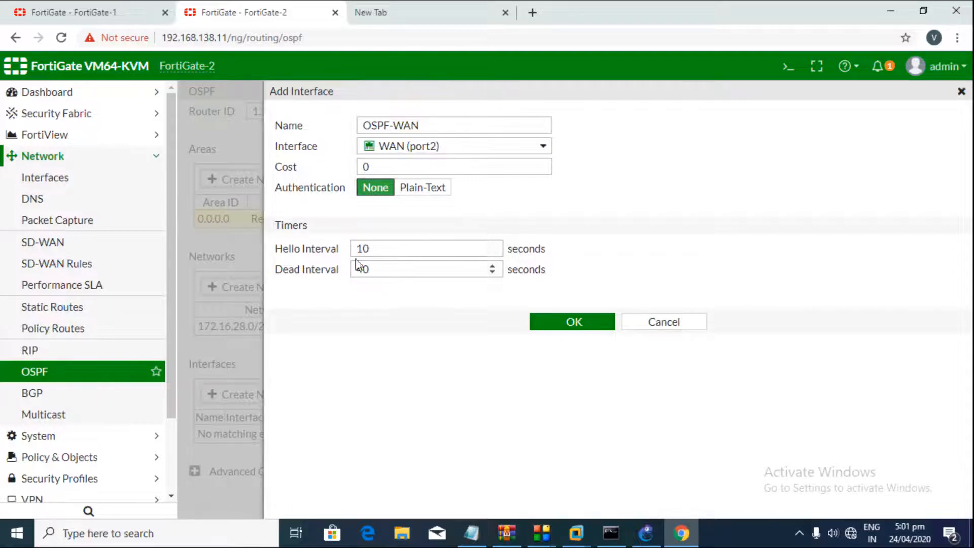
{"action": "left_click", "coordinate": [565, 322]}
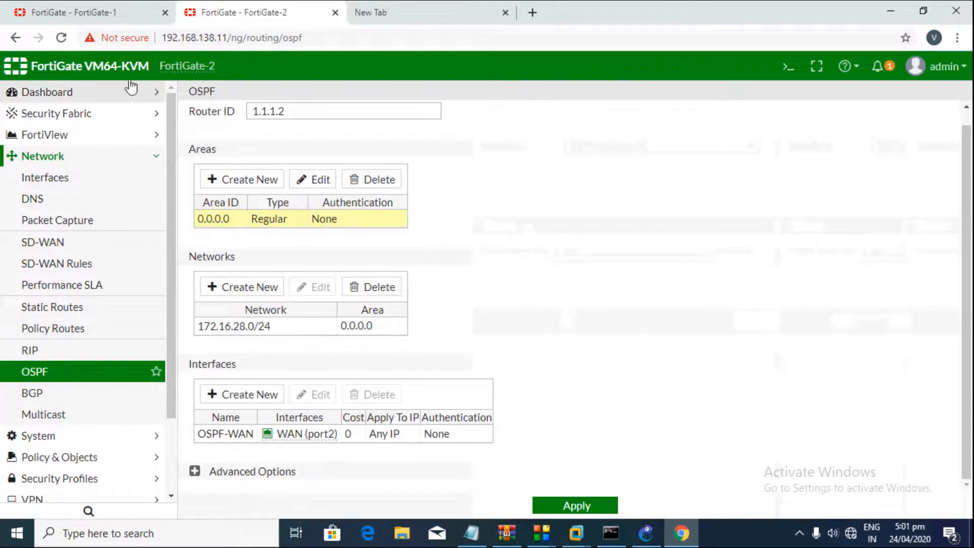
Step: On FortiGate-1, add OSPF network 172.16.28.0/24 in area 0.0.0.0
{"action": "left_click", "coordinate": [76, 7]}
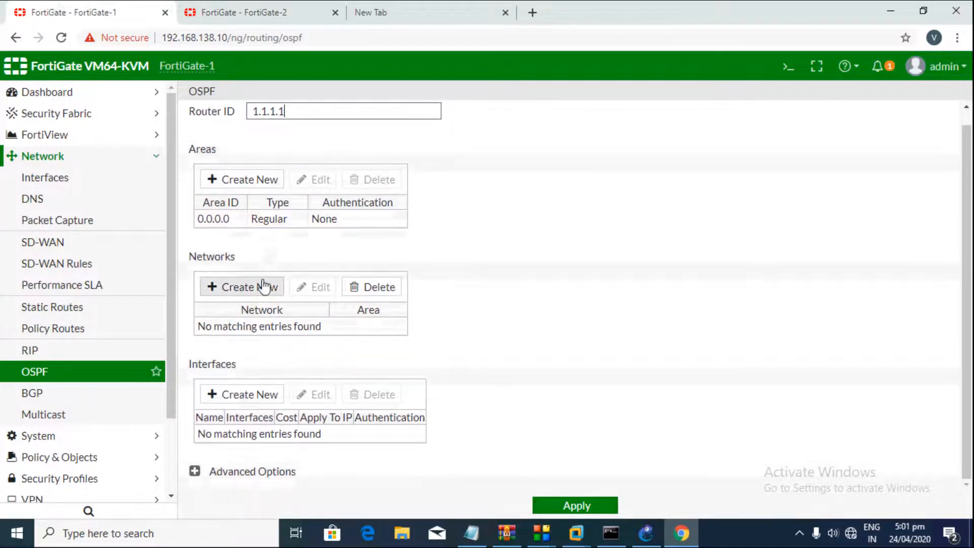
{"action": "left_click", "coordinate": [261, 286]}
{"action": "left_click", "coordinate": [397, 130]}
{"action": "left_click", "coordinate": [400, 159]}
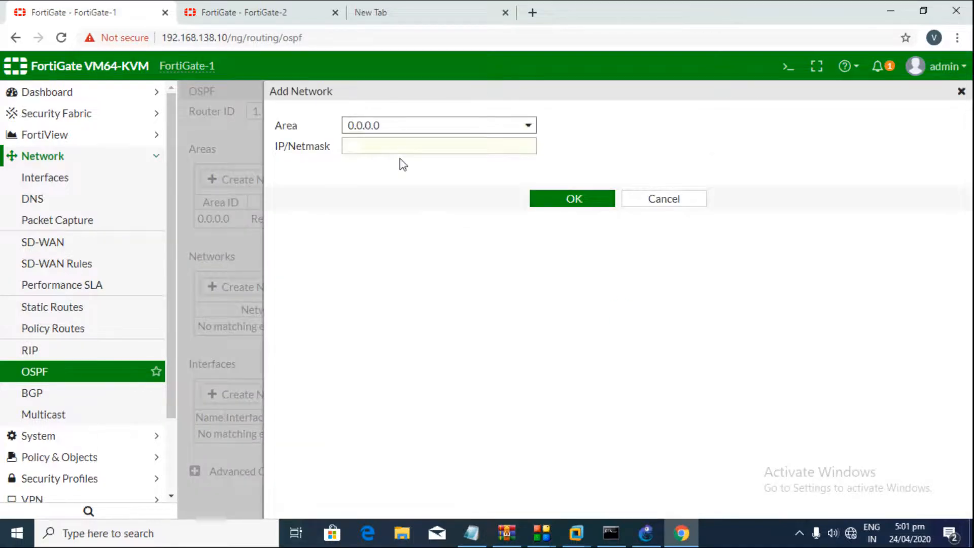
{"action": "left_click", "coordinate": [401, 148]}
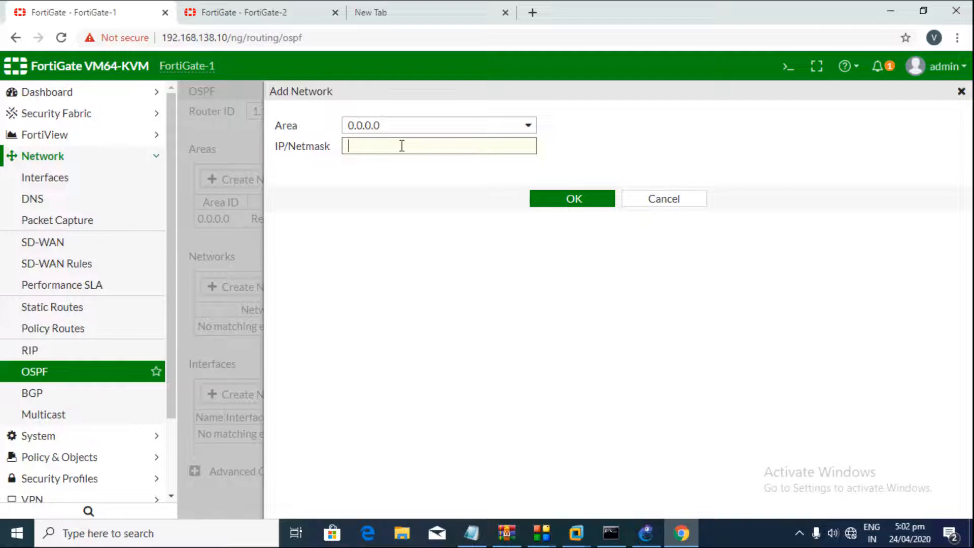
{"action": "type", "text": "172."}
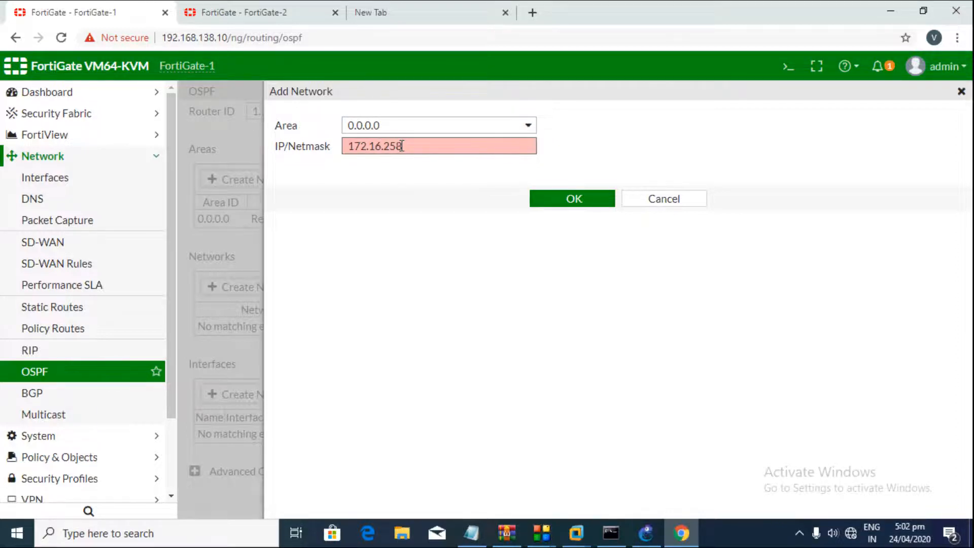
{"action": "type", "text": "16.28.0/2"}
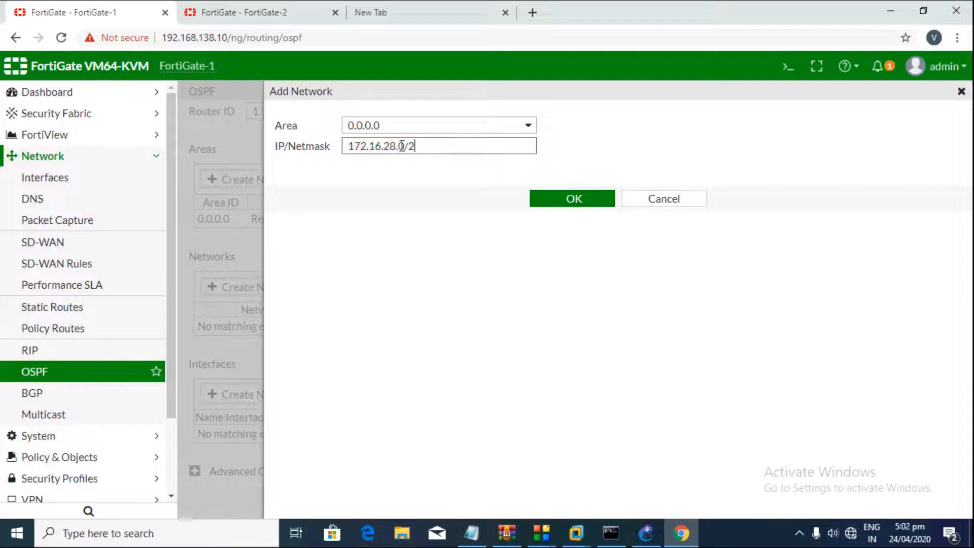
{"action": "type", "text": "4"}
{"action": "left_click", "coordinate": [568, 199]}
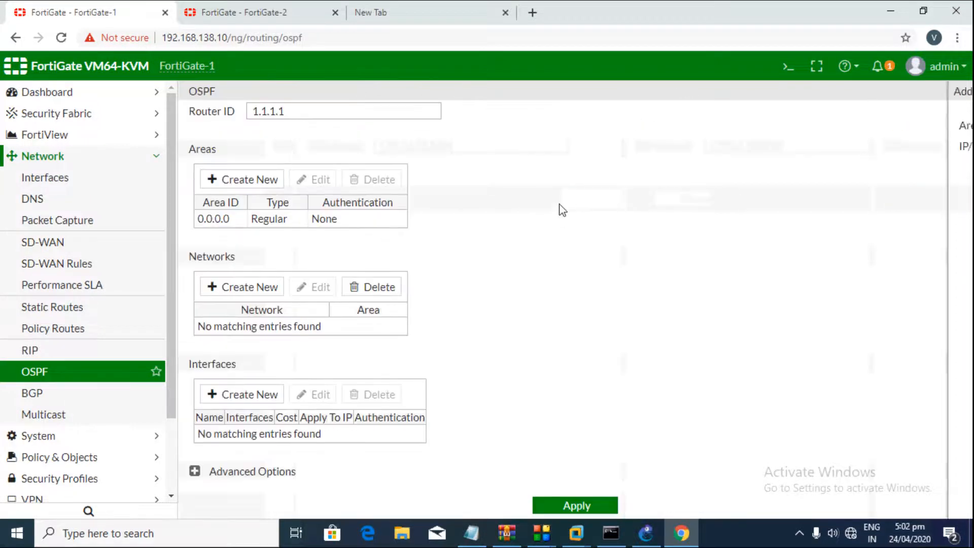
Step: Create OSPF interface WAN-OSPF bound to WAN (port2), then expand Advanced Options
{"action": "left_click", "coordinate": [256, 396]}
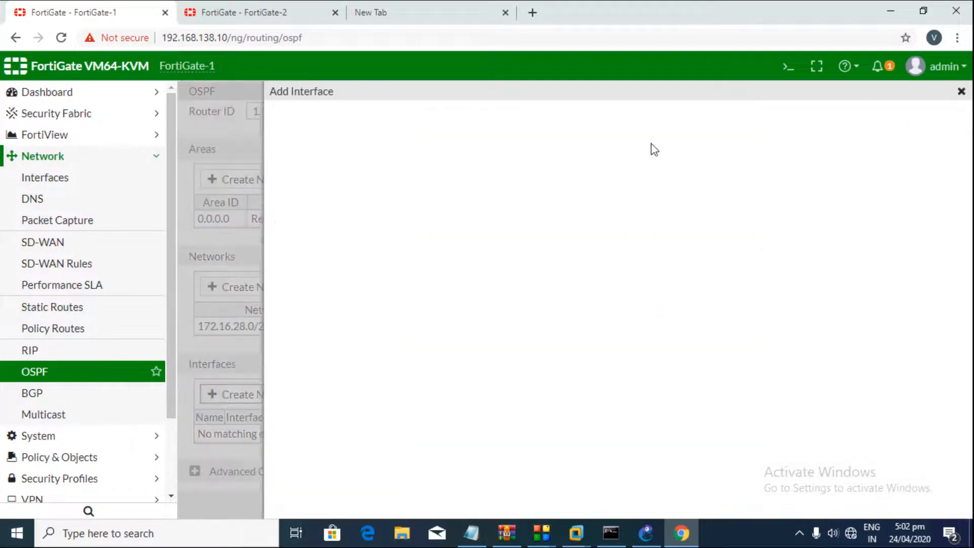
{"action": "left_click", "coordinate": [373, 124]}
{"action": "type", "text": "E"}
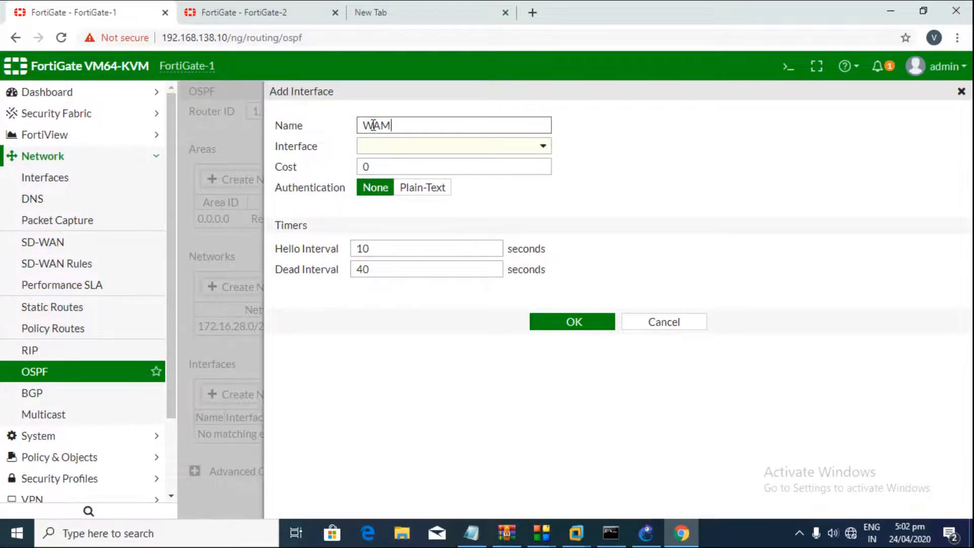
{"action": "type", "text": "AN-PSP"}
{"action": "left_click", "coordinate": [372, 147]}
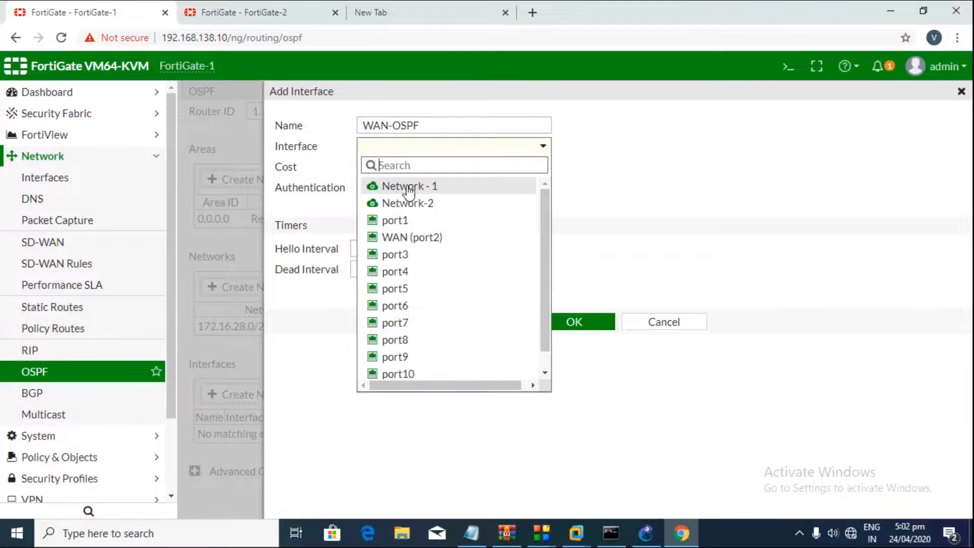
{"action": "left_click", "coordinate": [426, 239]}
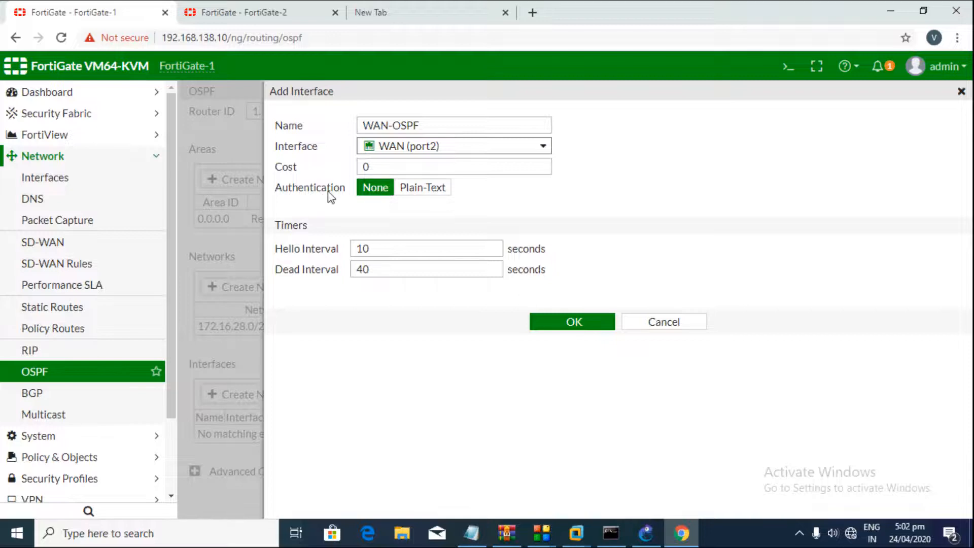
{"action": "left_click", "coordinate": [572, 321]}
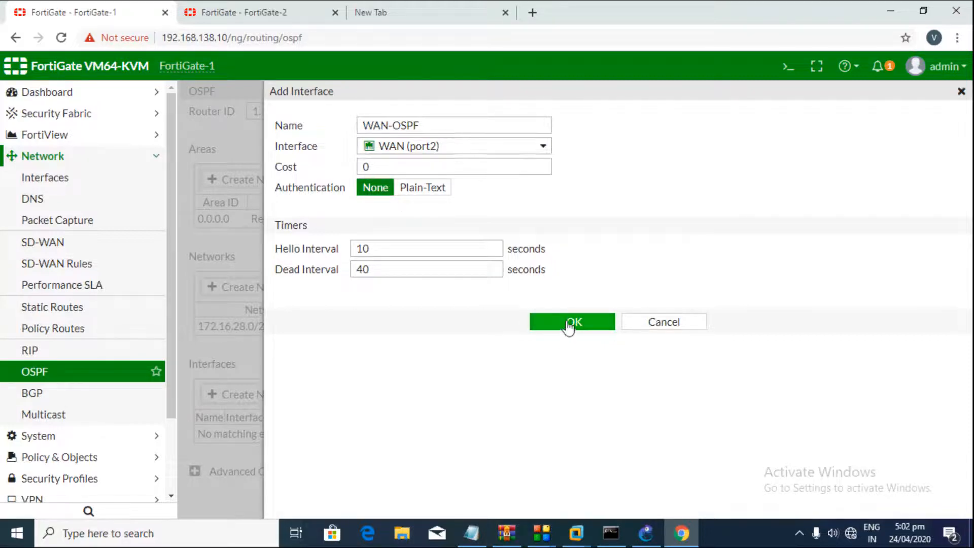
{"action": "left_click", "coordinate": [195, 472]}
{"action": "scroll", "coordinate": [274, 400], "scroll_direction": "down", "scroll_amount": 4}
Step: Turn on Connected and Static redistribution on FortiGate-1, applying after each
{"action": "left_click", "coordinate": [249, 374]}
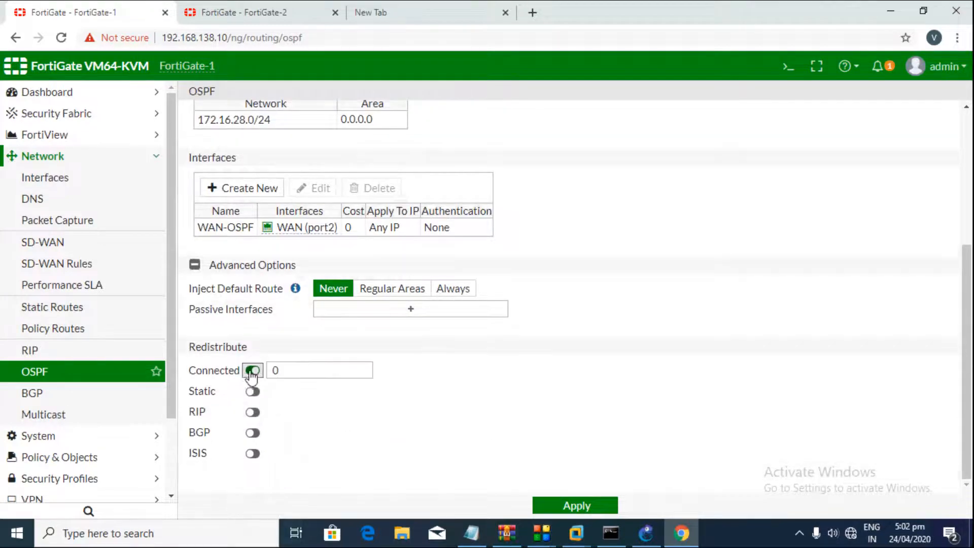
{"action": "left_click", "coordinate": [592, 506]}
{"action": "left_click", "coordinate": [592, 506]}
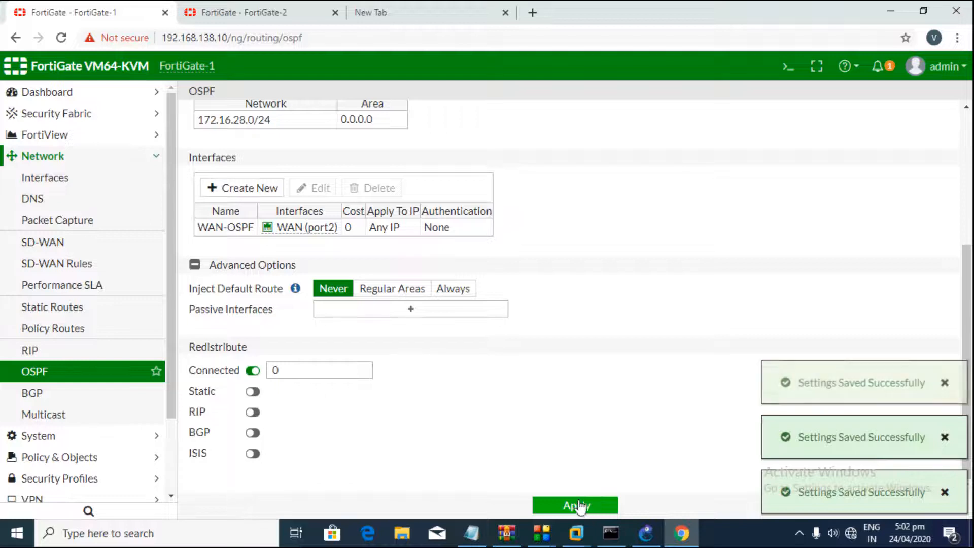
{"action": "left_click", "coordinate": [250, 392]}
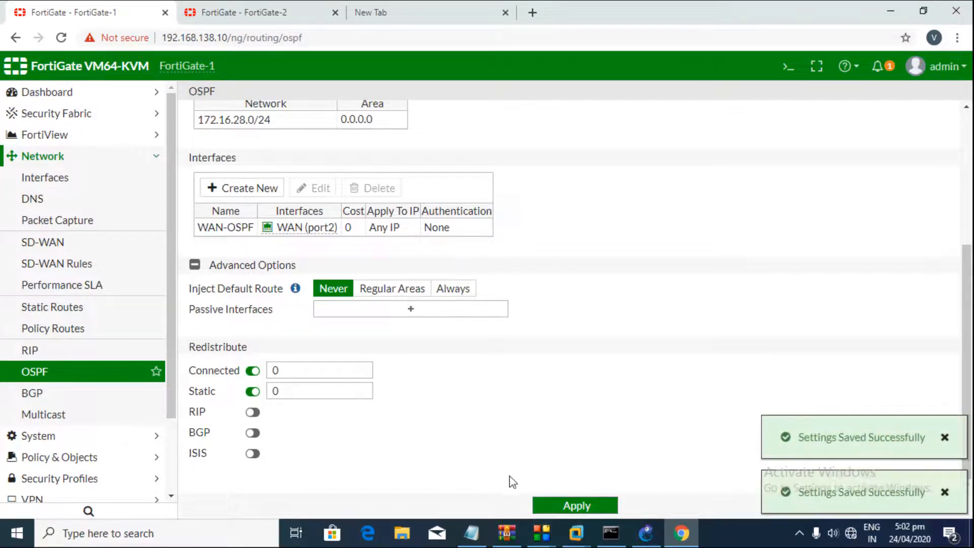
{"action": "left_click", "coordinate": [552, 504]}
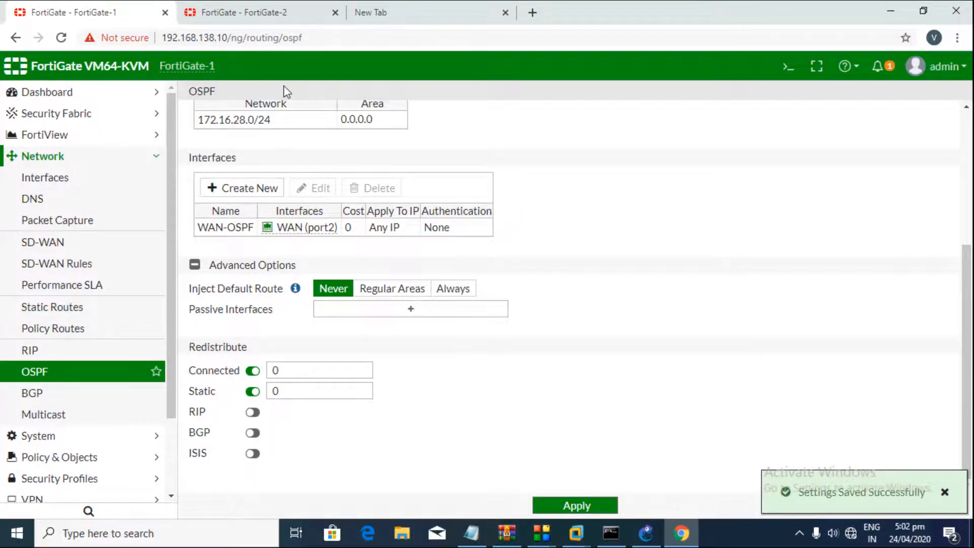
Step: On FortiGate-2, enable and apply Connected and Static redistribution, then go to Network > Interfaces
{"action": "left_click", "coordinate": [244, 13]}
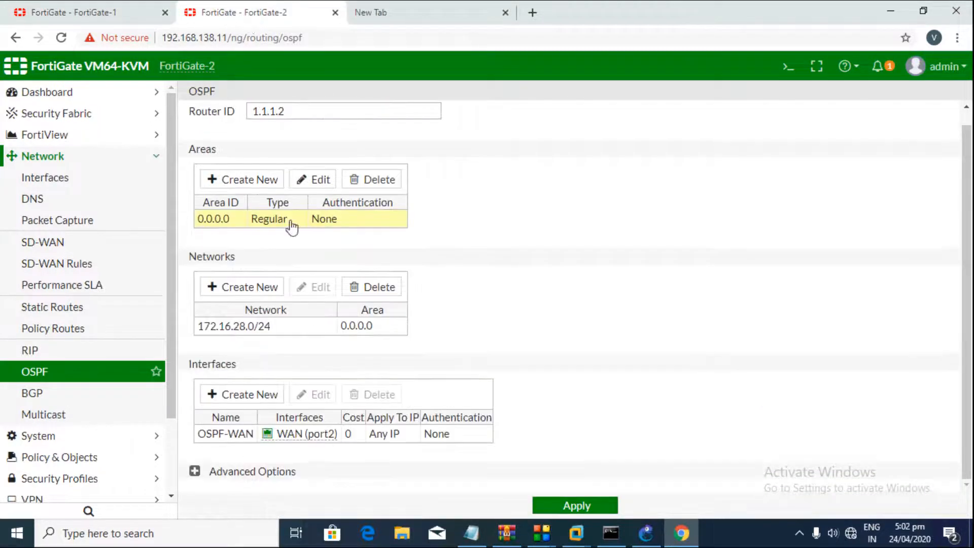
{"action": "left_click", "coordinate": [195, 472]}
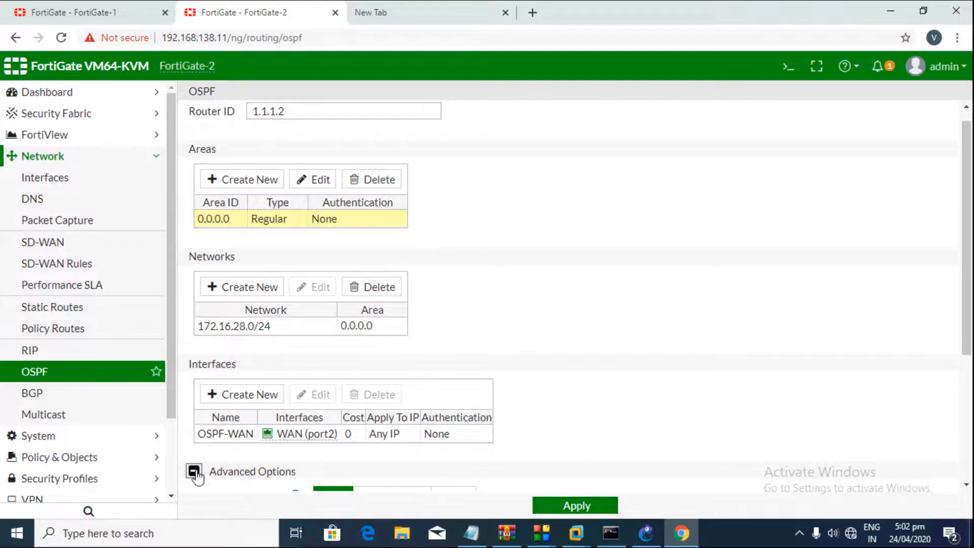
{"action": "scroll", "coordinate": [239, 452], "scroll_direction": "down", "scroll_amount": 4}
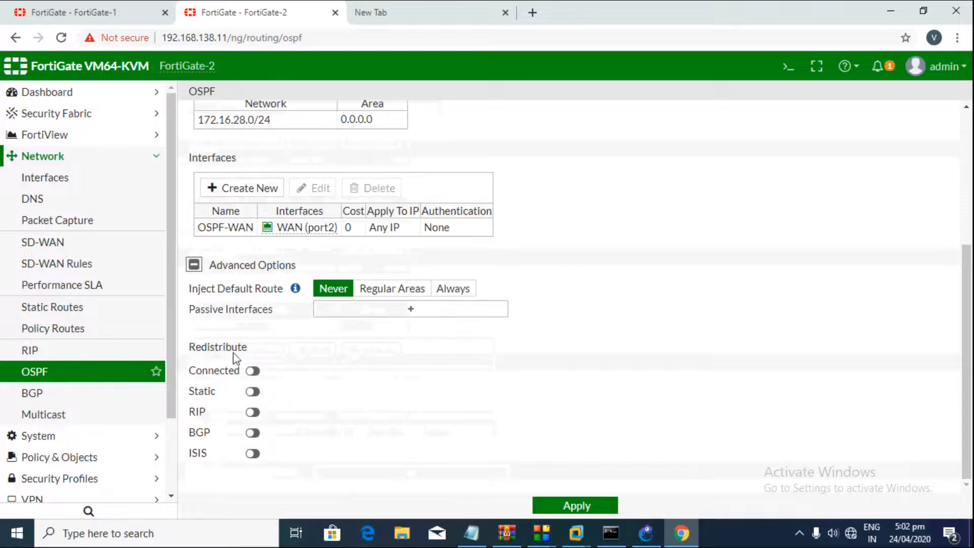
{"action": "left_click", "coordinate": [252, 371]}
{"action": "left_click", "coordinate": [253, 392]}
{"action": "left_click", "coordinate": [569, 506]}
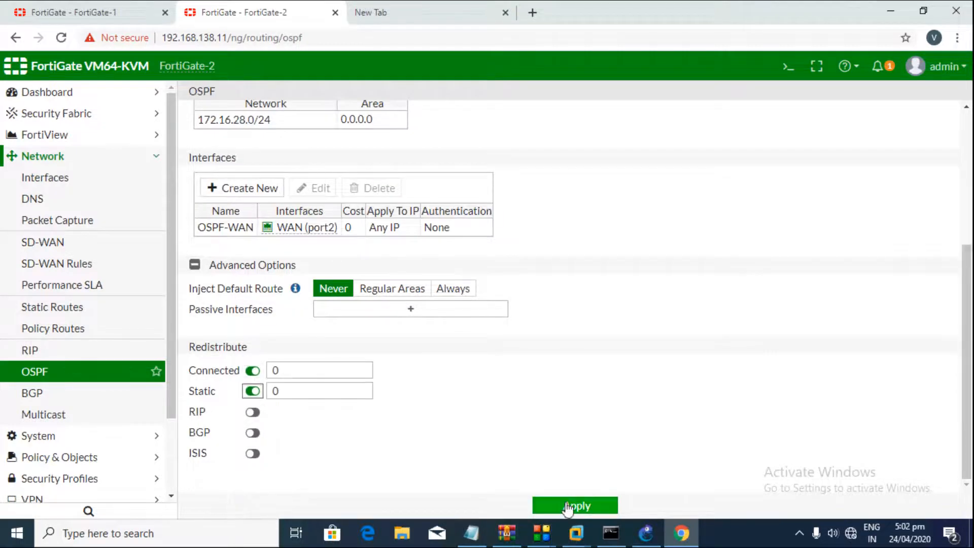
{"action": "left_click", "coordinate": [50, 180]}
{"action": "left_click", "coordinate": [61, 158]}
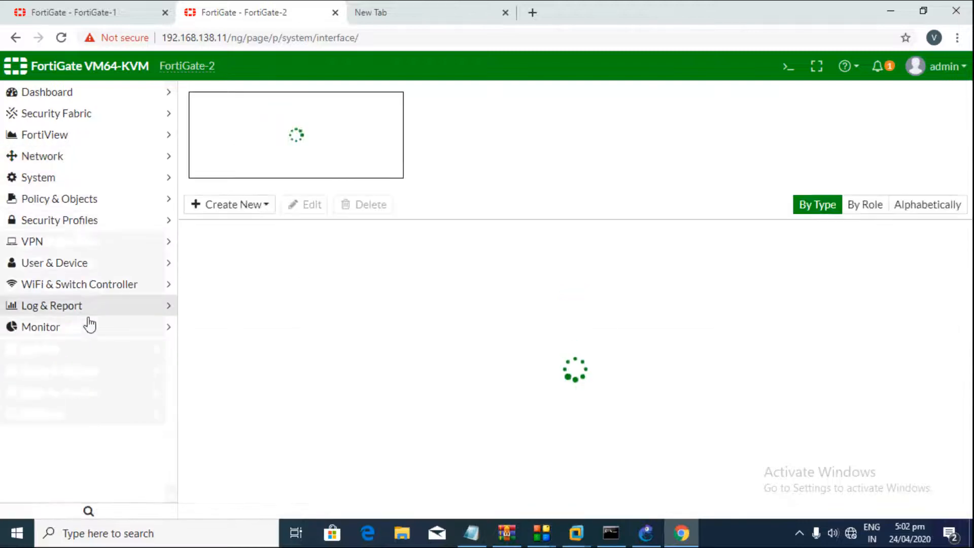
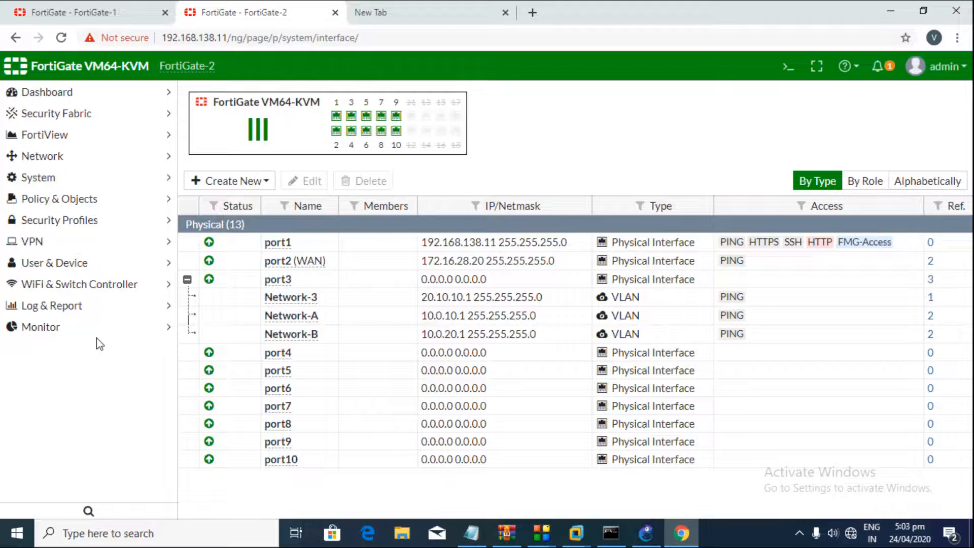
Step: Run 'get router info routing-table all' repeatedly on FortiGate-2's CLI console
{"action": "left_click", "coordinate": [788, 67]}
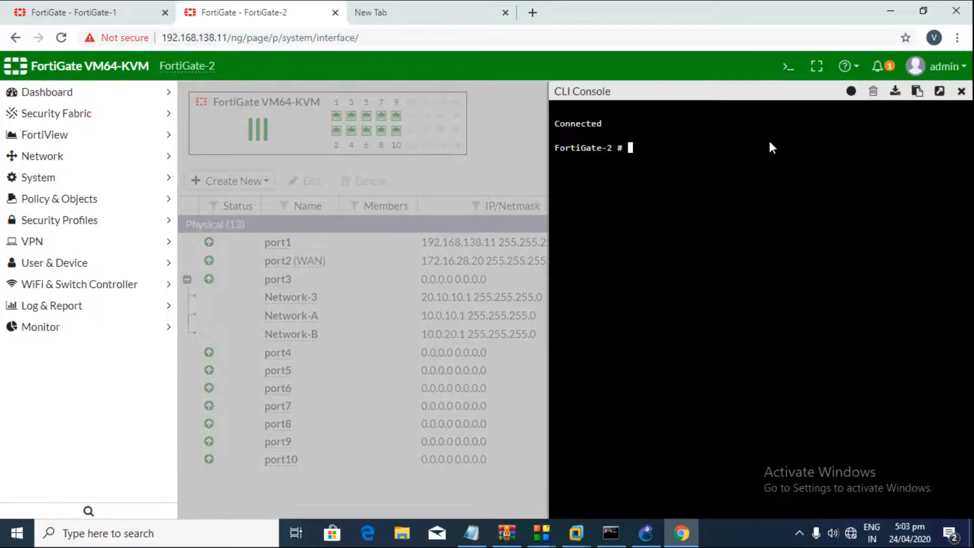
{"action": "type", "text": "get"}
{"action": "type", "text": " report chart"}
{"action": "key", "text": "BackSpace"}
{"action": "key", "text": "BackSpace"}
{"action": "key", "text": "BackSpace"}
{"action": "key", "text": "BackSpace"}
{"action": "key", "text": "BackSpace"}
{"action": "key", "text": "BackSpace"}
{"action": "key", "text": "BackSpace"}
{"action": "key", "text": "BackSpace"}
{"action": "key", "text": "BackSpace"}
{"action": "key", "text": "BackSpace"}
{"action": "key", "text": "BackSpace"}
{"action": "type", "text": "outer info routing-table all"}
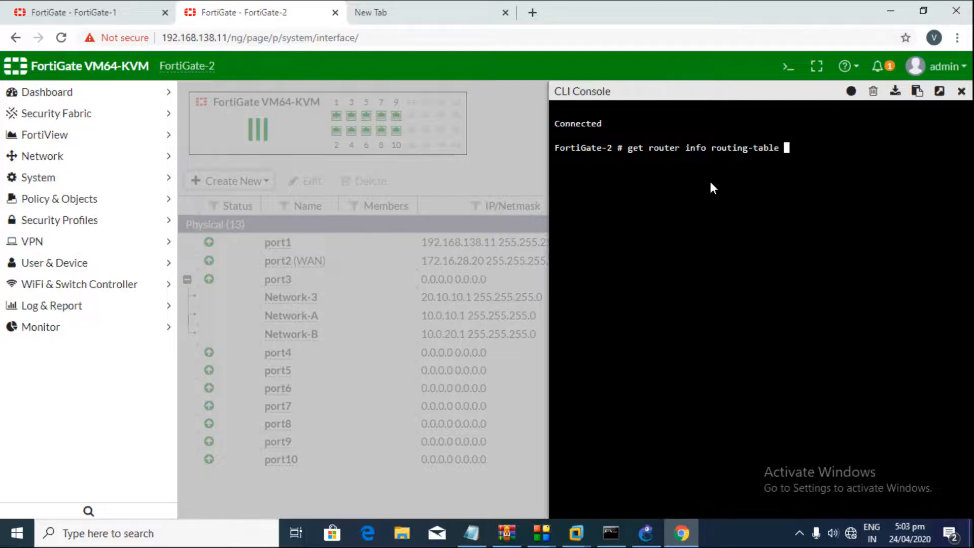
{"action": "key", "text": "Return"}
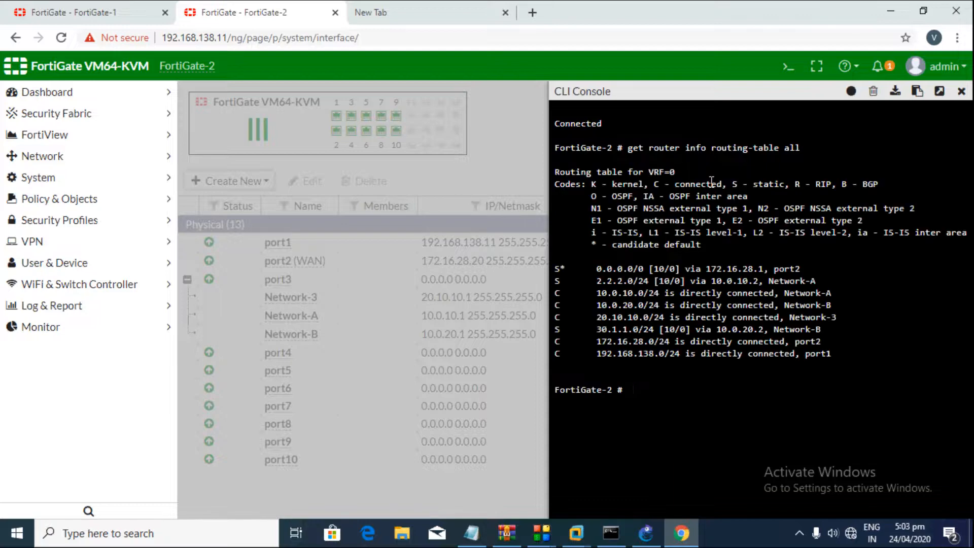
{"action": "key", "text": "Up"}
{"action": "key", "text": "Return"}
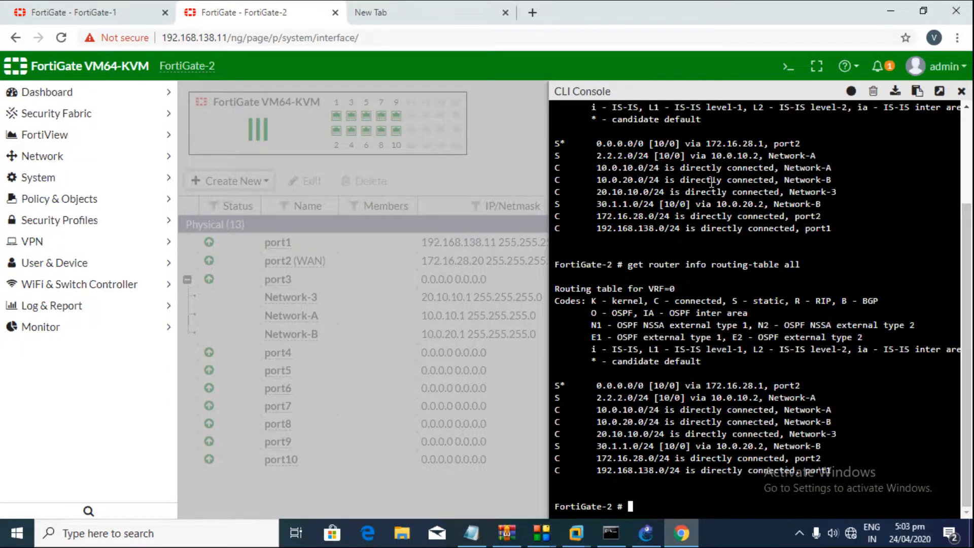
{"action": "key", "text": "Up"}
{"action": "key", "text": "Return"}
{"action": "key", "text": "Up"}
{"action": "key", "text": "Return"}
{"action": "key", "text": "Up"}
{"action": "key", "text": "Return"}
{"action": "key", "text": "Up"}
{"action": "key", "text": "Return"}
{"action": "key", "text": "Up"}
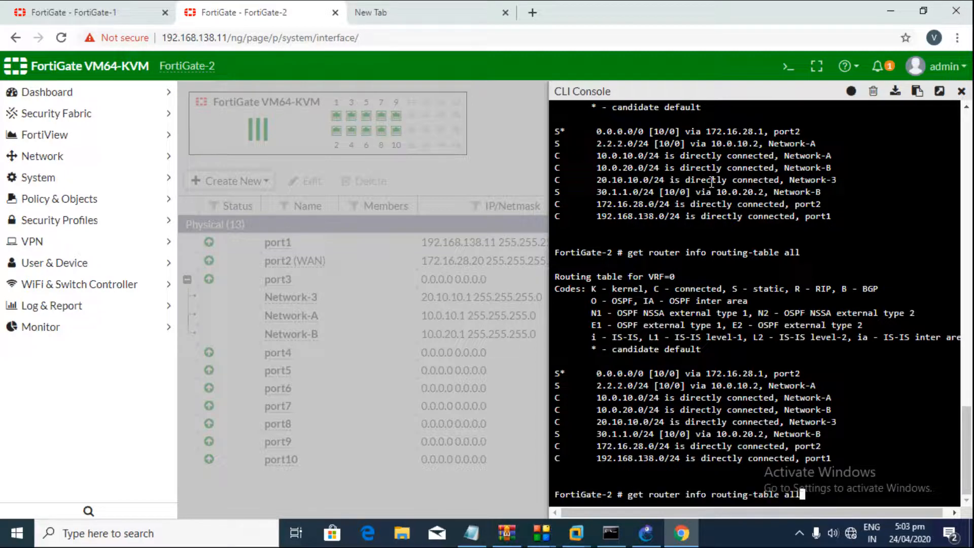
{"action": "key", "text": "Return"}
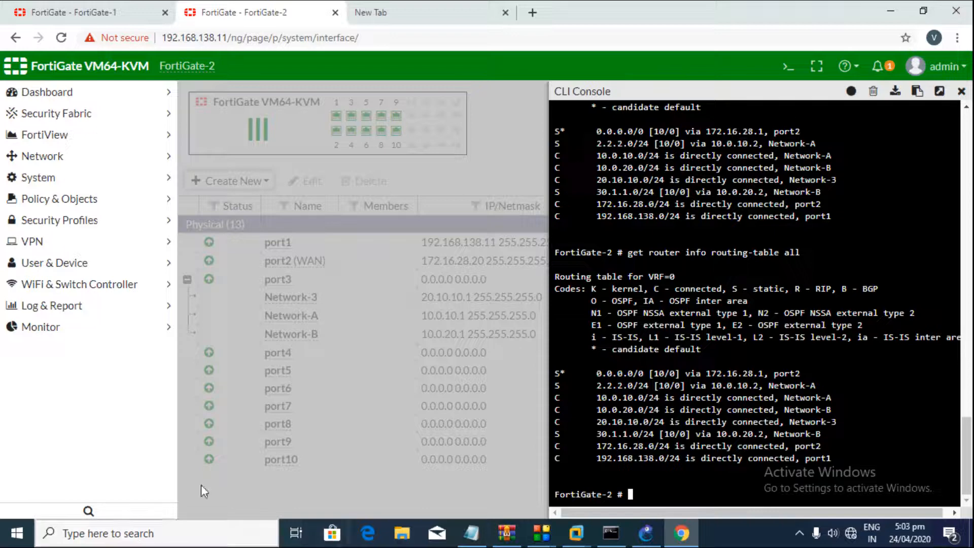
{"action": "left_click", "coordinate": [961, 91]}
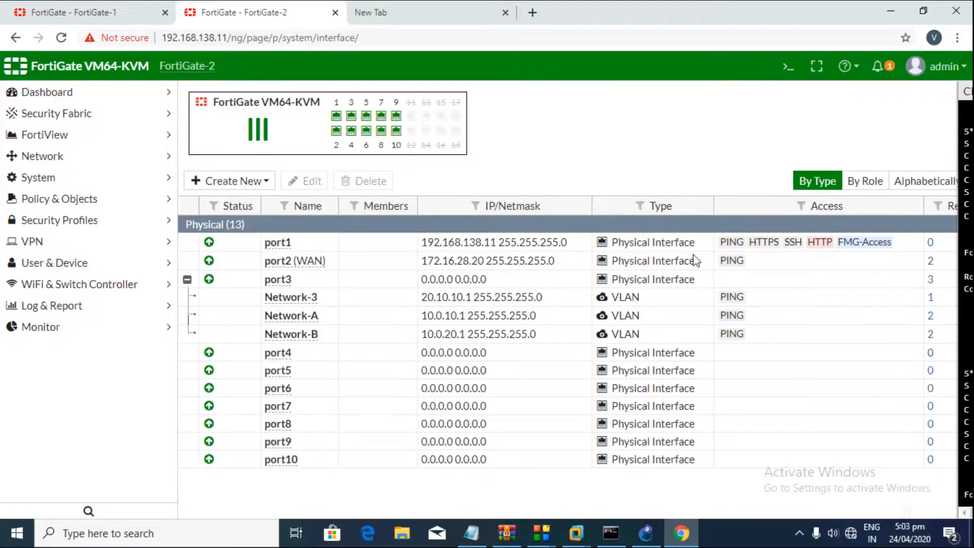
Step: Ping 172.16.28.10 from FortiGate-2's CLI console and get replies
{"action": "left_click", "coordinate": [789, 67]}
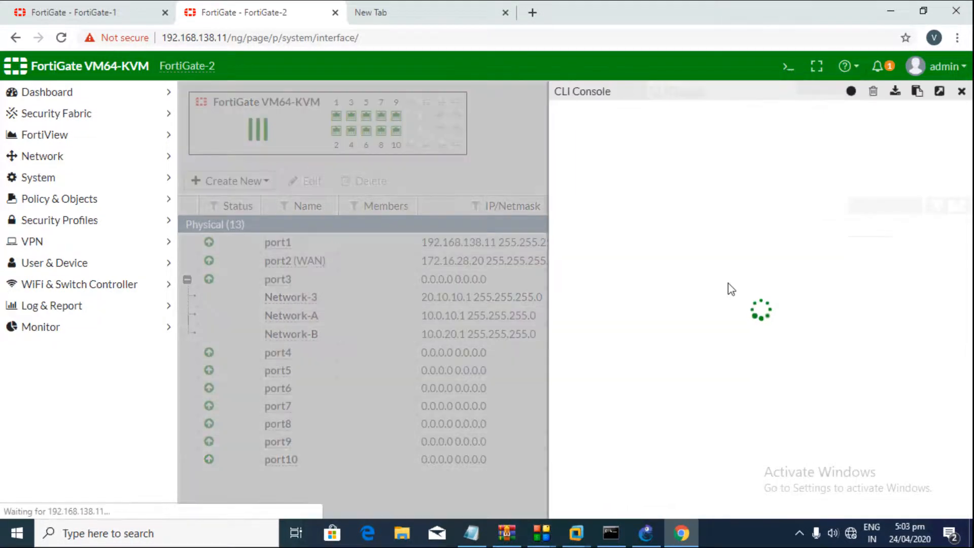
{"action": "type", "text": "execute [pping 172.16.28."}
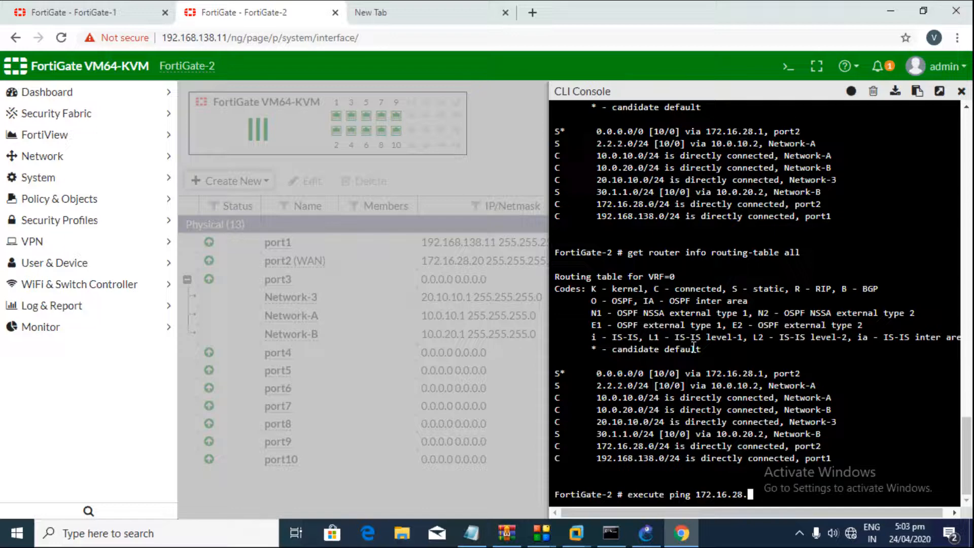
{"action": "type", "text": "10"}
{"action": "key", "text": "Return"}
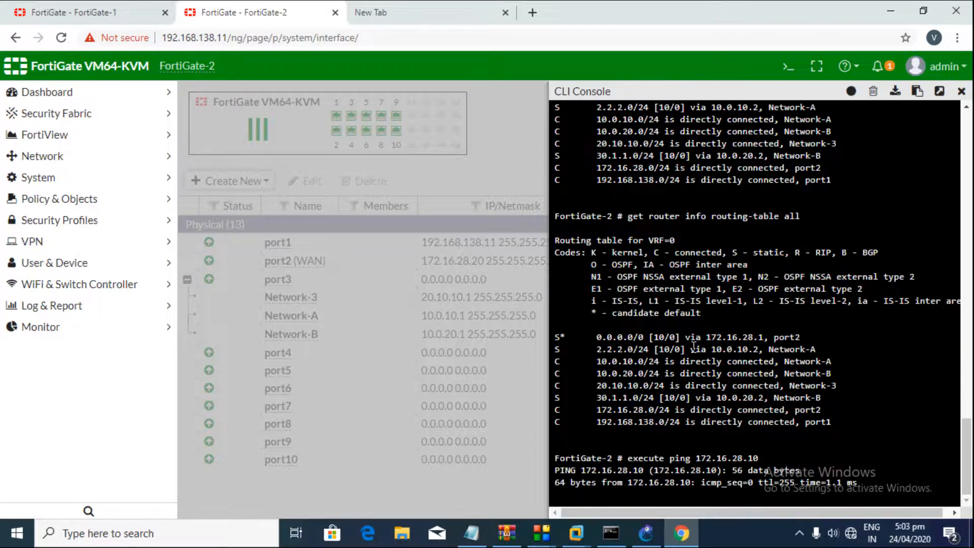
{"action": "left_click", "coordinate": [961, 91]}
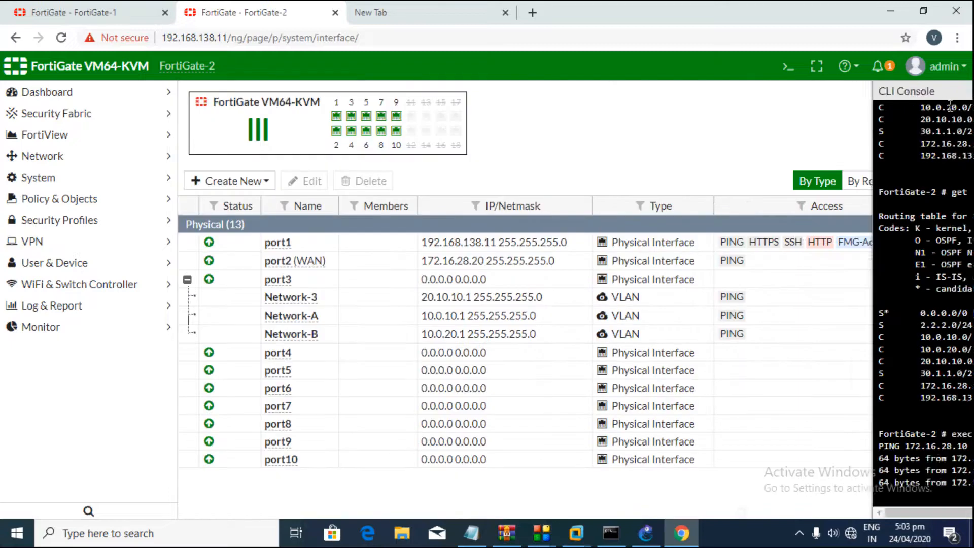
Step: Open Routing Monitor and rerun the routing table, highlighting O E2 routes 1.1.2.0/24, 20.1.1.0/24 and [110/10]
{"action": "left_click", "coordinate": [79, 329]}
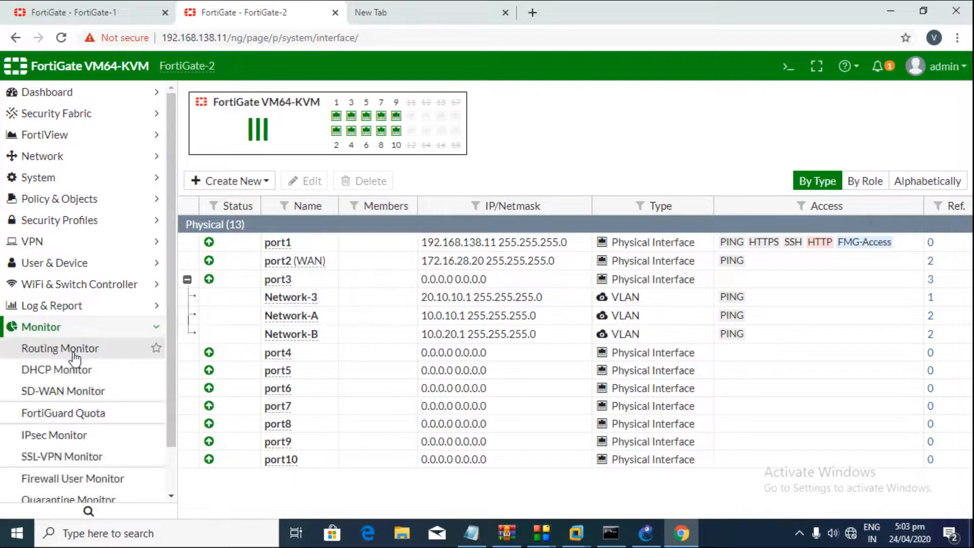
{"action": "left_click", "coordinate": [74, 355]}
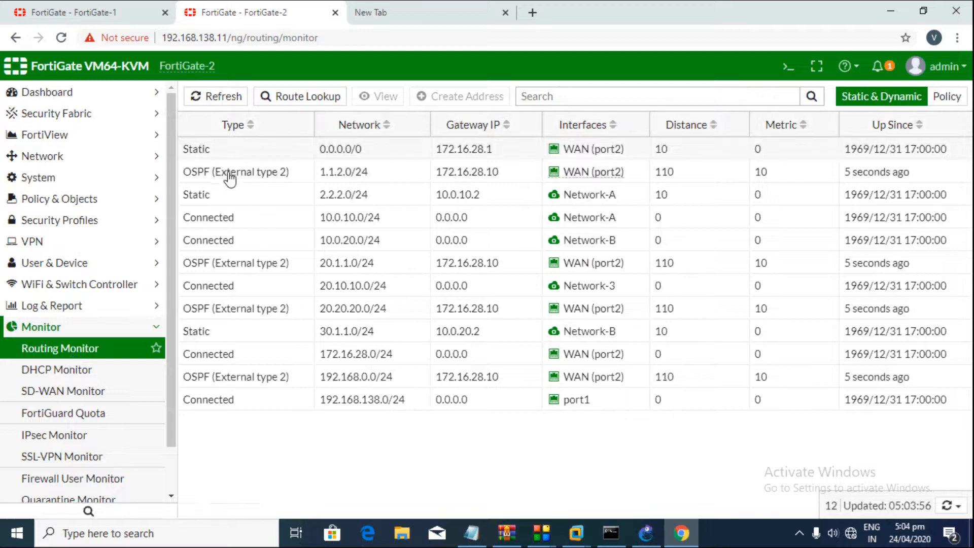
{"action": "left_click", "coordinate": [788, 66]}
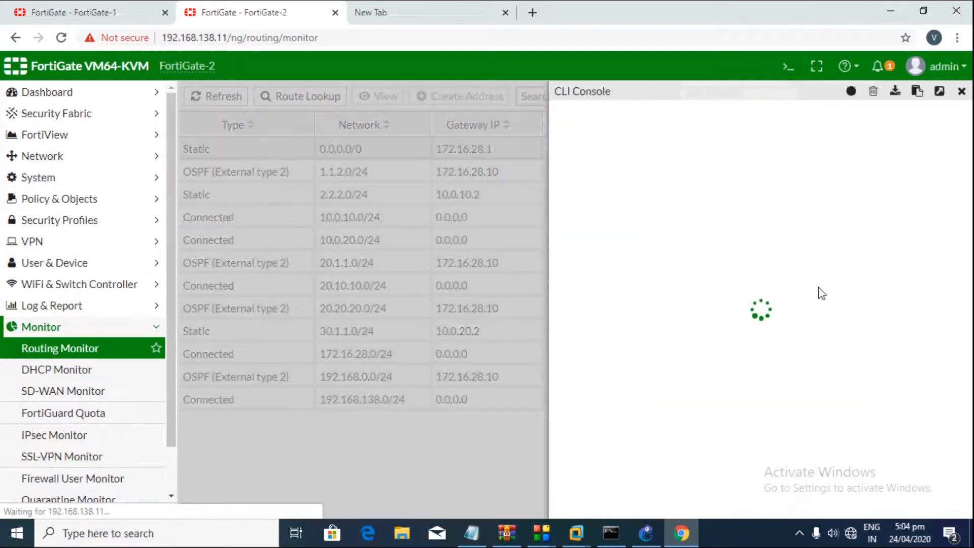
{"action": "key", "text": "Up"}
{"action": "key", "text": "Up"}
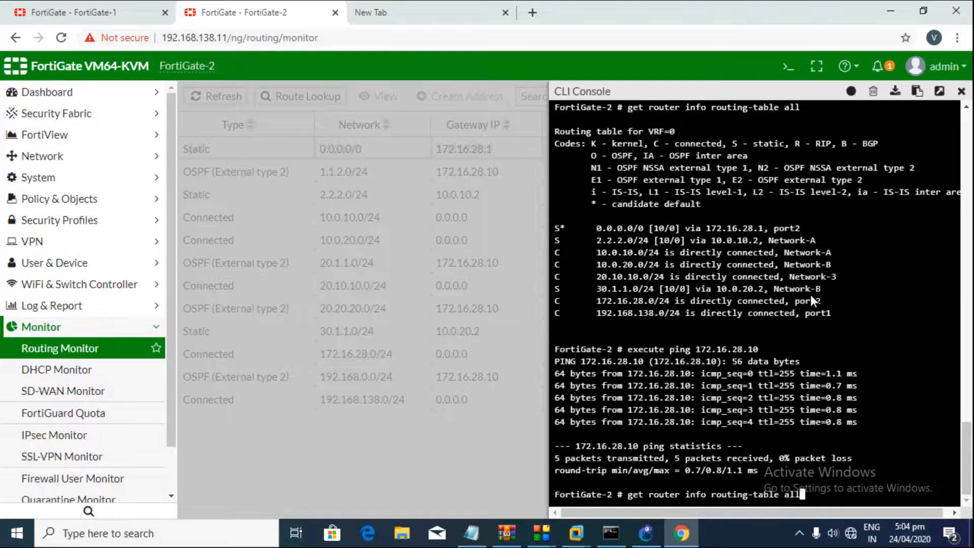
{"action": "key", "text": "Return"}
{"action": "left_click_drag", "start_coordinate": [554, 351], "coordinate": [863, 349]}
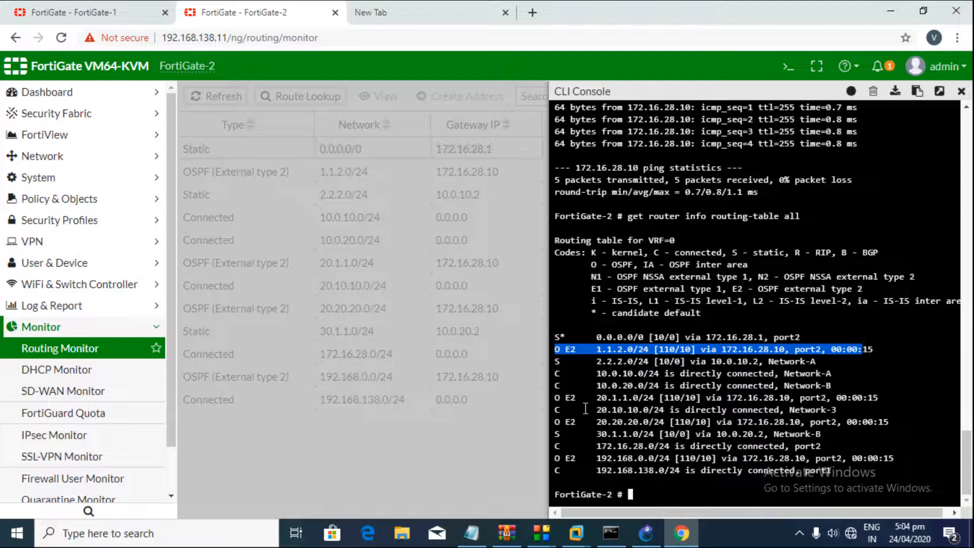
{"action": "left_click_drag", "start_coordinate": [557, 400], "coordinate": [617, 408]}
{"action": "left_click", "coordinate": [565, 401]}
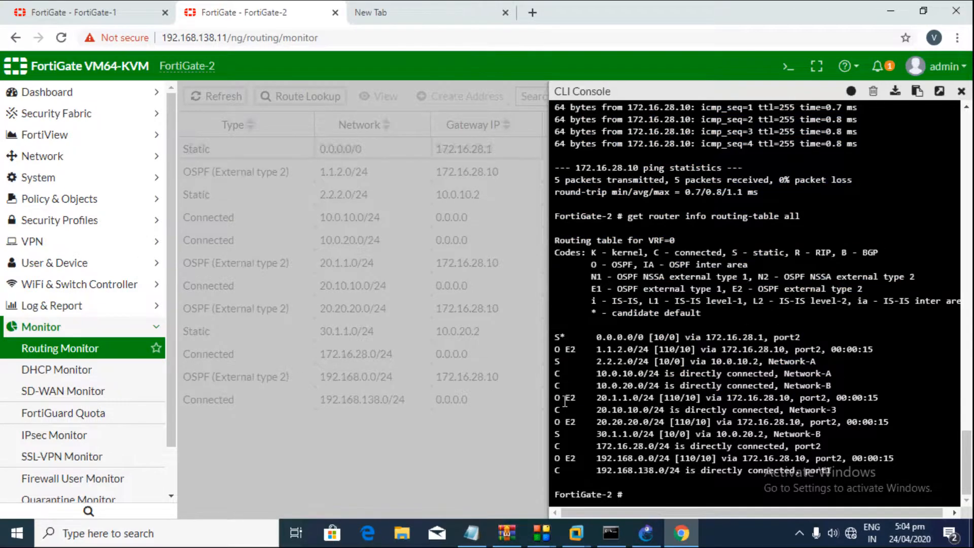
{"action": "left_click_drag", "start_coordinate": [557, 400], "coordinate": [870, 395]}
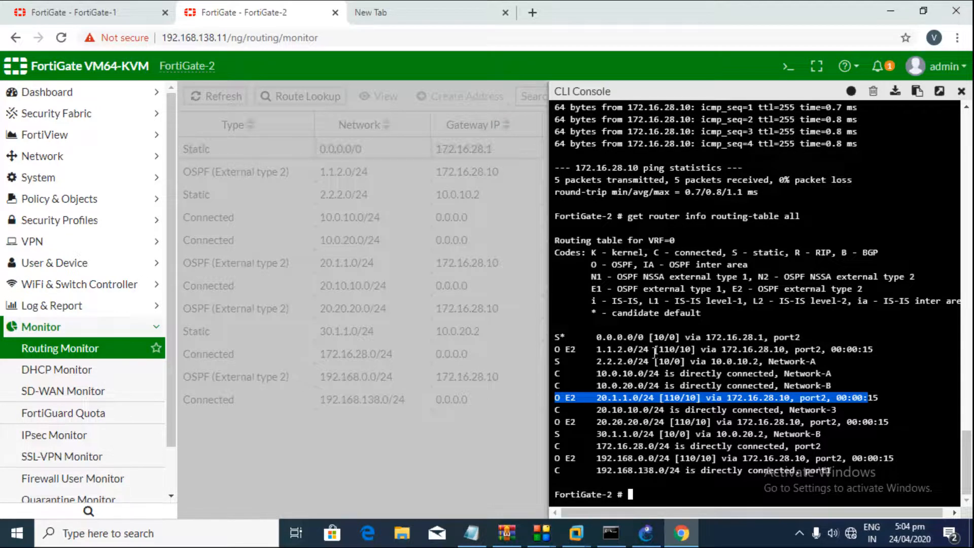
{"action": "left_click_drag", "start_coordinate": [655, 350], "coordinate": [692, 347]}
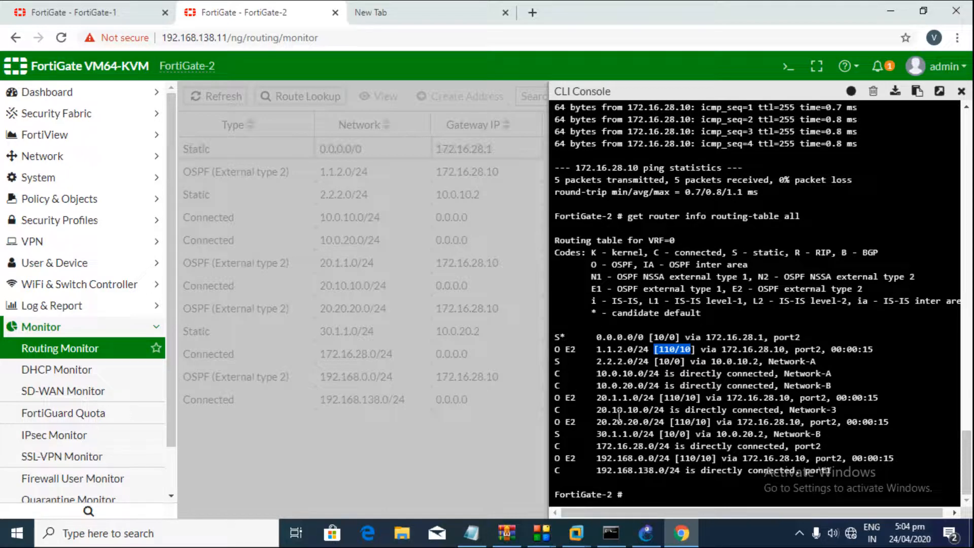
Step: Run 'get router info routing-table database' and review the OSPF E2 database entries
{"action": "key", "text": "Up"}
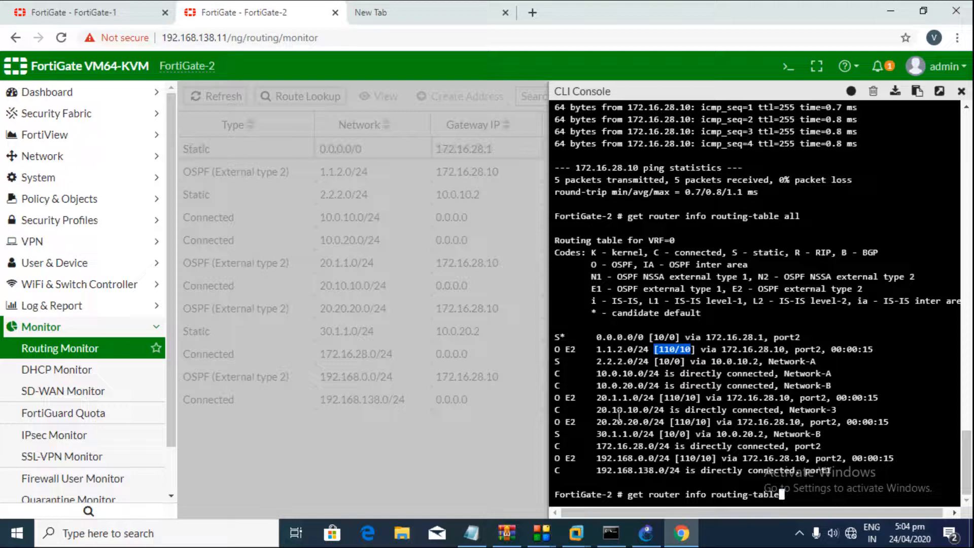
{"action": "type", "text": "database"}
{"action": "key", "text": "Return"}
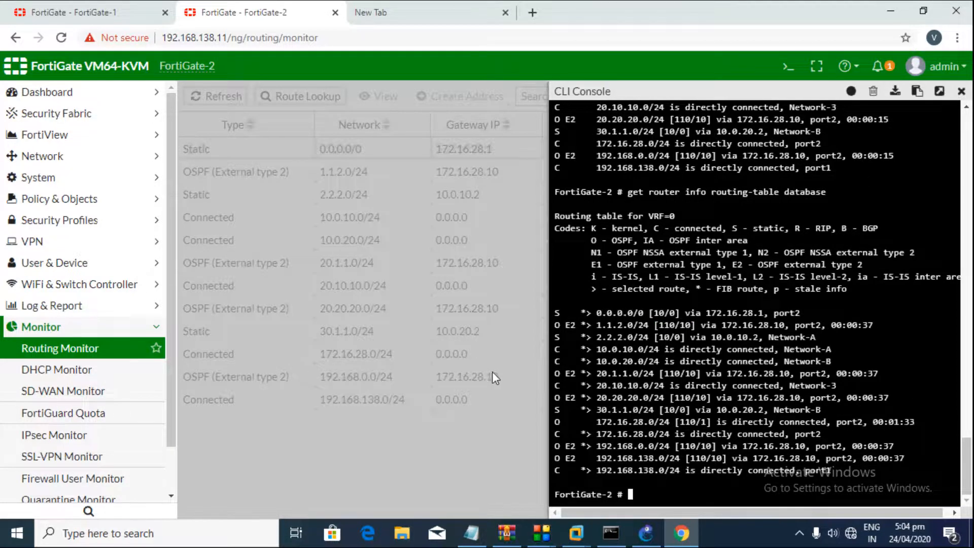
{"action": "left_click_drag", "start_coordinate": [556, 311], "coordinate": [747, 470]}
{"action": "left_click", "coordinate": [746, 470]}
{"action": "scroll", "coordinate": [618, 335], "scroll_direction": "up", "scroll_amount": 4}
{"action": "left_click", "coordinate": [961, 93]}
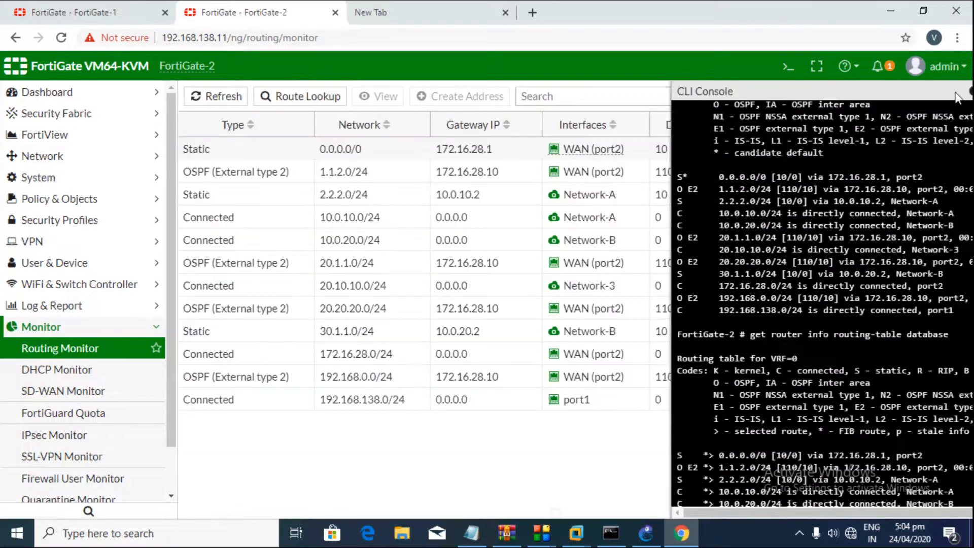
Step: Switch to FortiGate-1 and open its Routing Monitor
{"action": "left_click", "coordinate": [122, 10]}
{"action": "scroll", "coordinate": [131, 355], "scroll_direction": "down", "scroll_amount": 3}
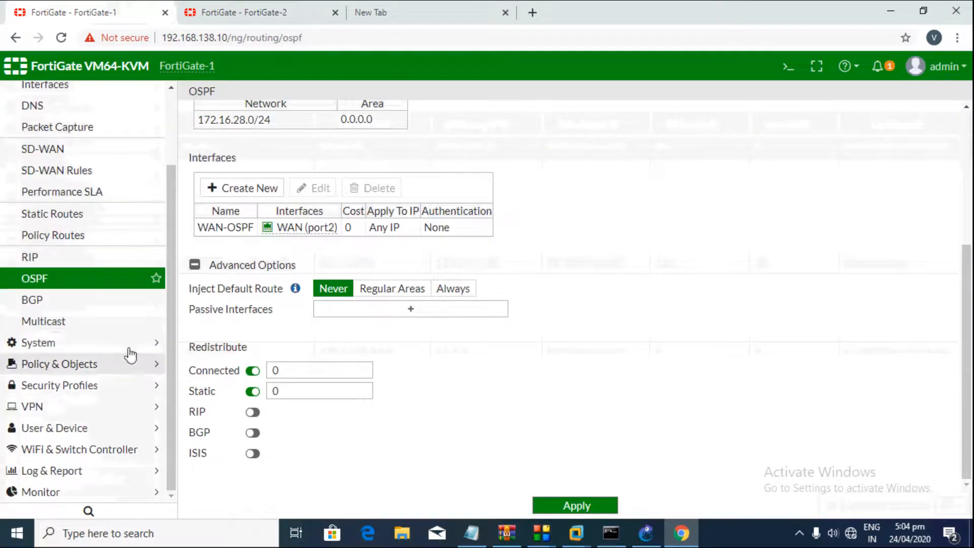
{"action": "left_click", "coordinate": [114, 492]}
{"action": "left_click", "coordinate": [66, 304]}
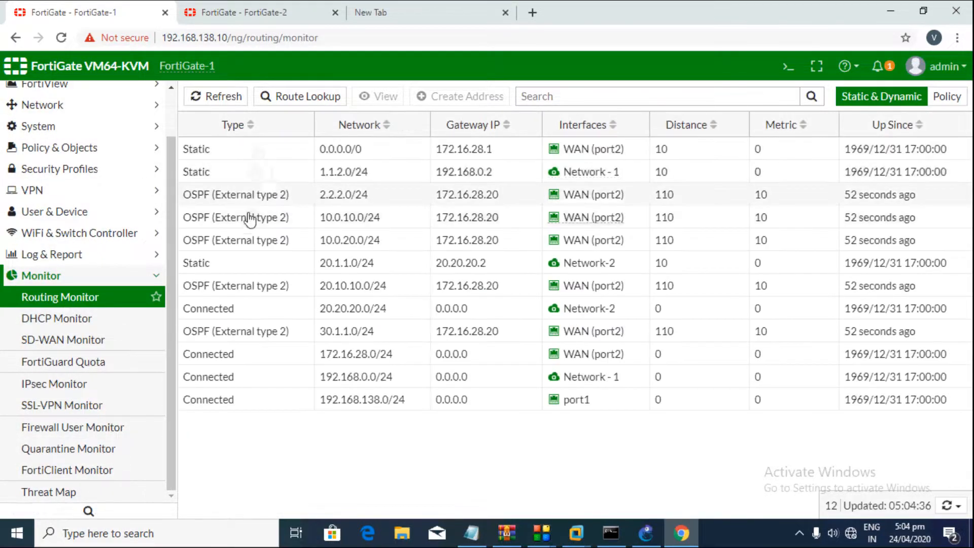
Step: Highlight the OSPF routes such as 2.2.2.0/24, 20.10.10.0/24 and 30.1.1.0/24 in the table
{"action": "left_click_drag", "start_coordinate": [191, 198], "coordinate": [268, 209]}
{"action": "left_click_drag", "start_coordinate": [212, 220], "coordinate": [325, 244]}
{"action": "left_click_drag", "start_coordinate": [240, 306], "coordinate": [390, 311]}
{"action": "left_click_drag", "start_coordinate": [225, 290], "coordinate": [272, 286]}
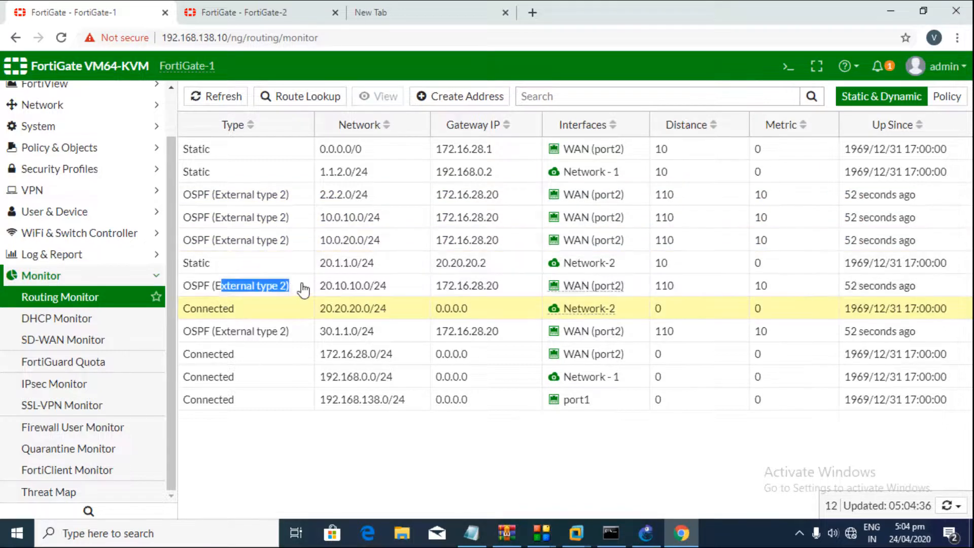
{"action": "left_click_drag", "start_coordinate": [289, 333], "coordinate": [275, 335]}
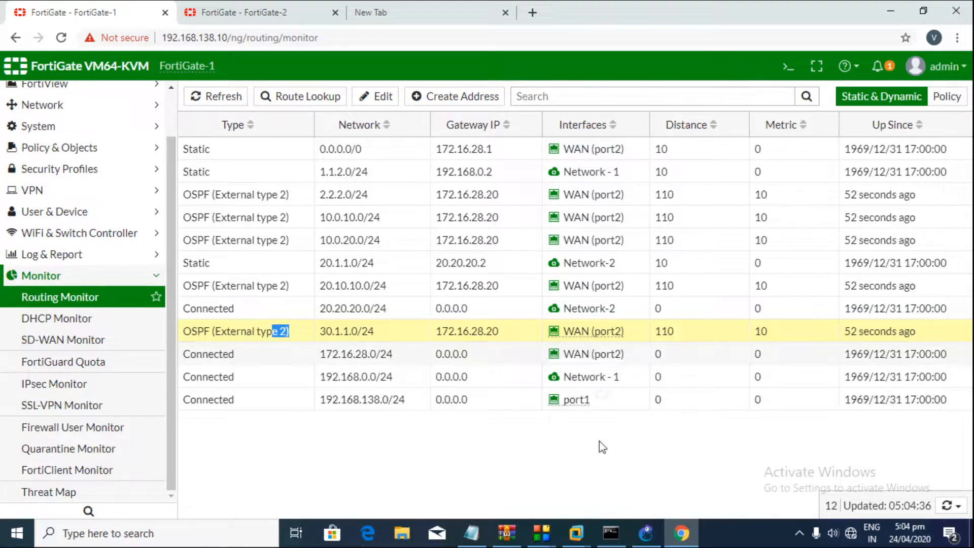
{"action": "left_click", "coordinate": [119, 281]}
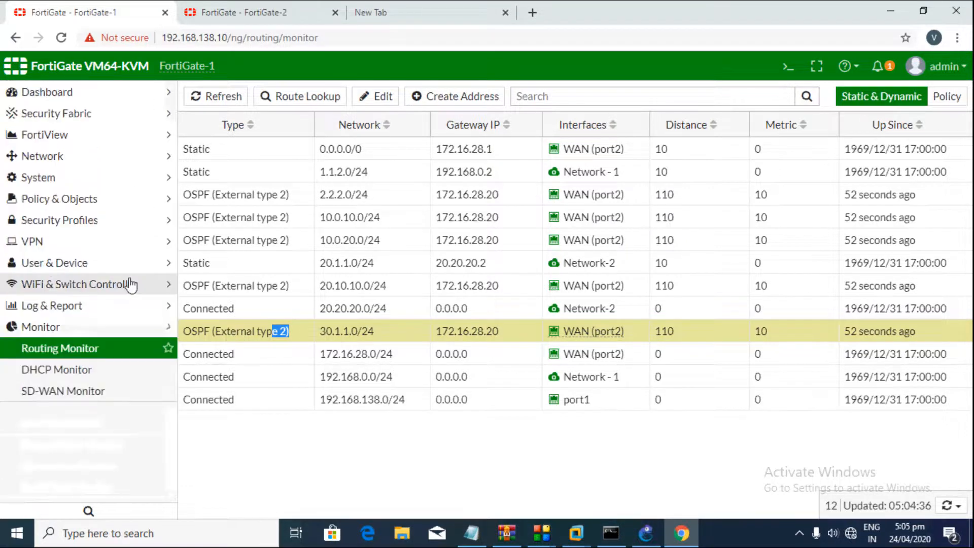
{"action": "left_click", "coordinate": [67, 159]}
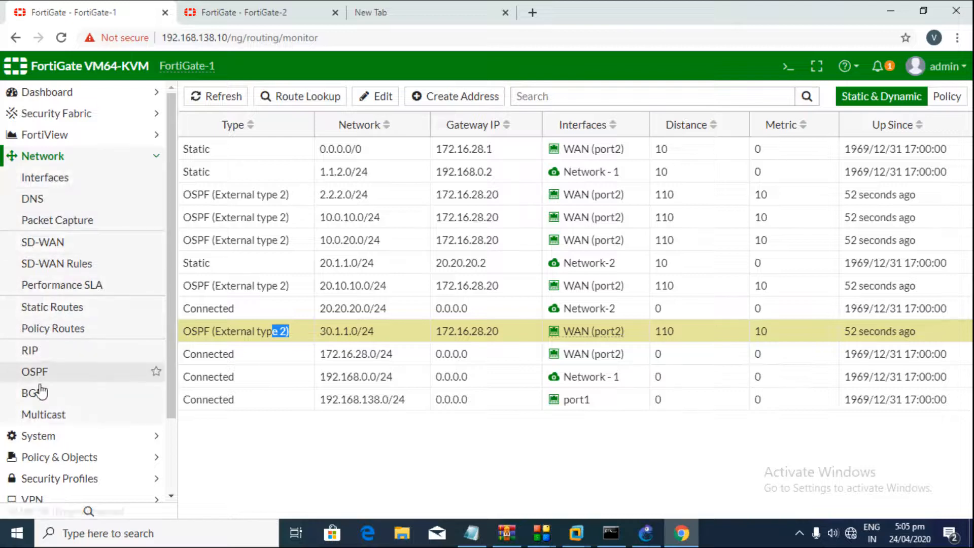
Step: Browse the BGP and RIP pages, ending on the empty Policy Routes list
{"action": "left_click", "coordinate": [41, 393]}
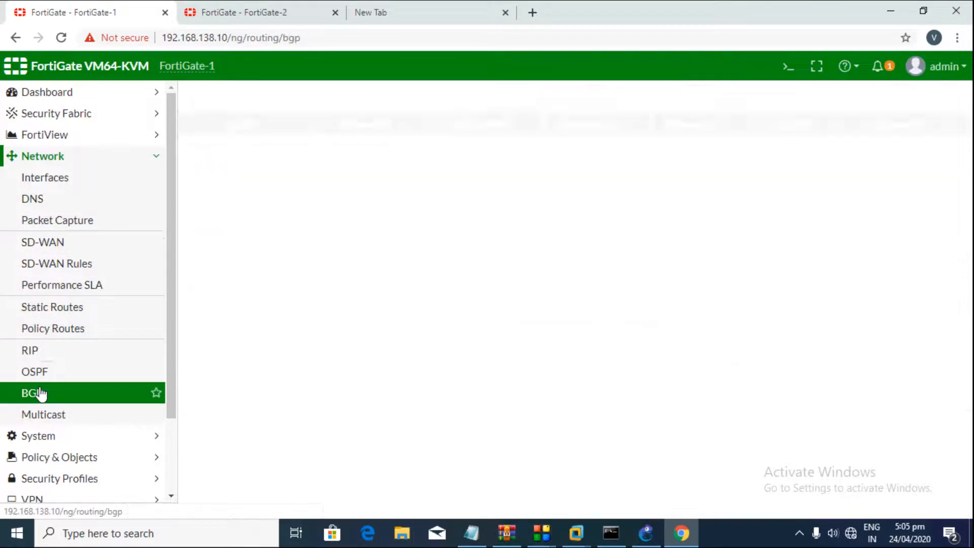
{"action": "left_click", "coordinate": [48, 354]}
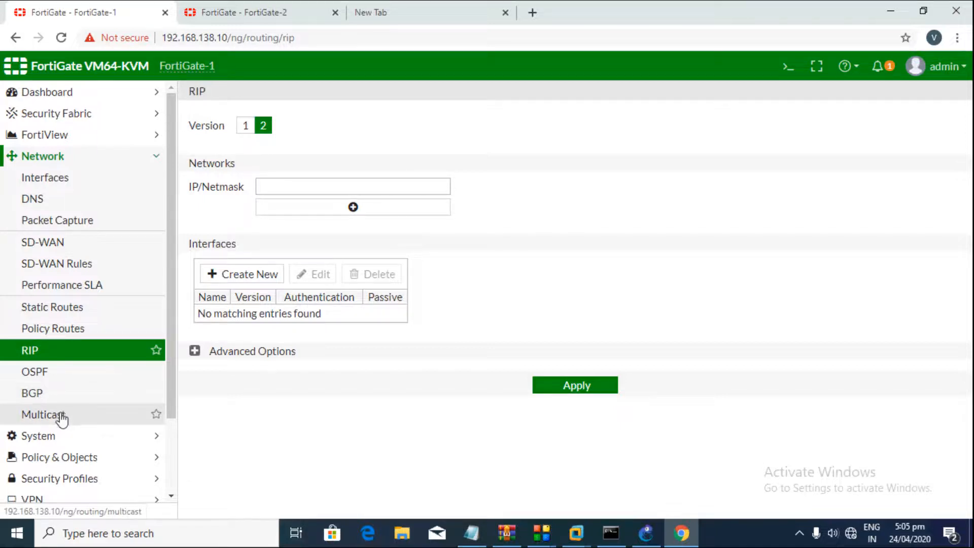
{"action": "left_click", "coordinate": [66, 332]}
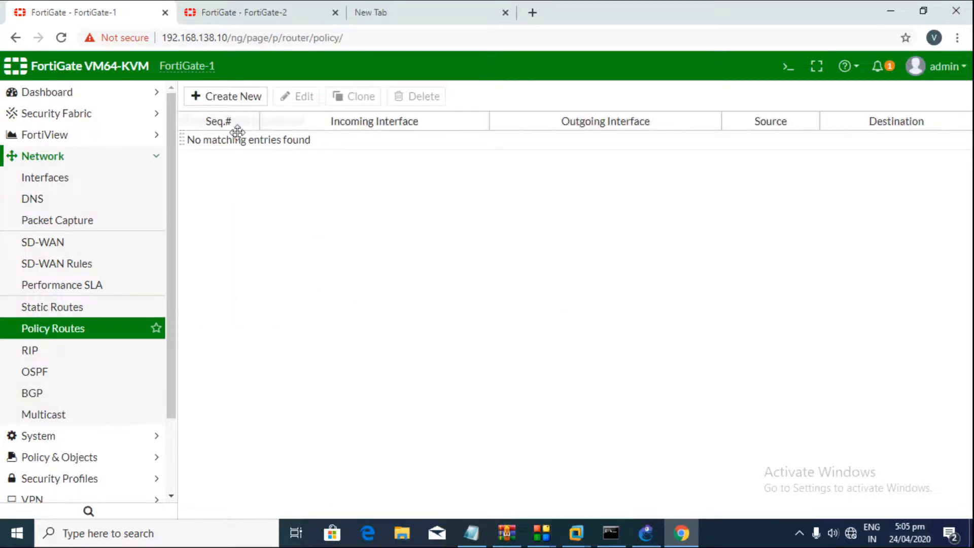
Step: Review a new routing policy's incoming interface, destination, action and outgoing interface fields, then cancel it
{"action": "left_click", "coordinate": [242, 103]}
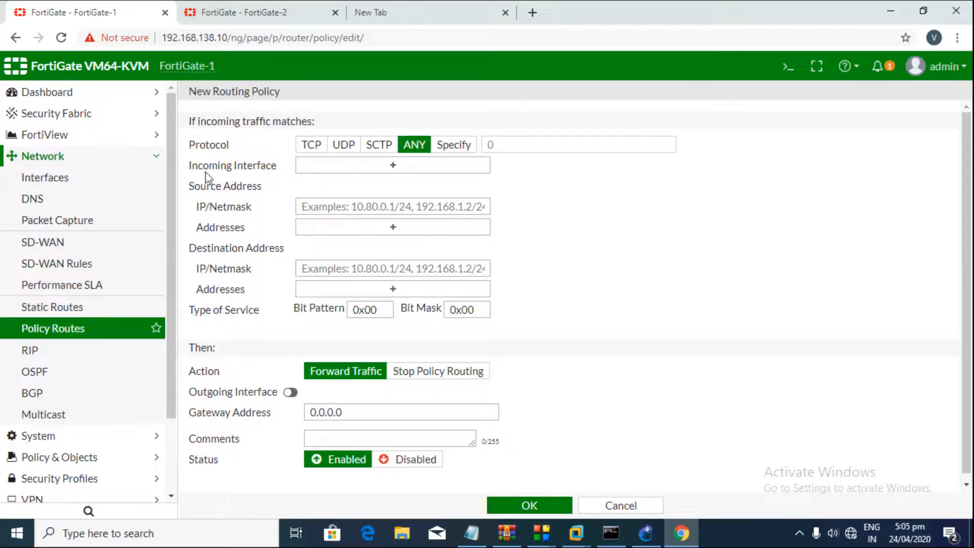
{"action": "left_click_drag", "start_coordinate": [205, 172], "coordinate": [278, 168]}
{"action": "left_click_drag", "start_coordinate": [204, 258], "coordinate": [274, 250]}
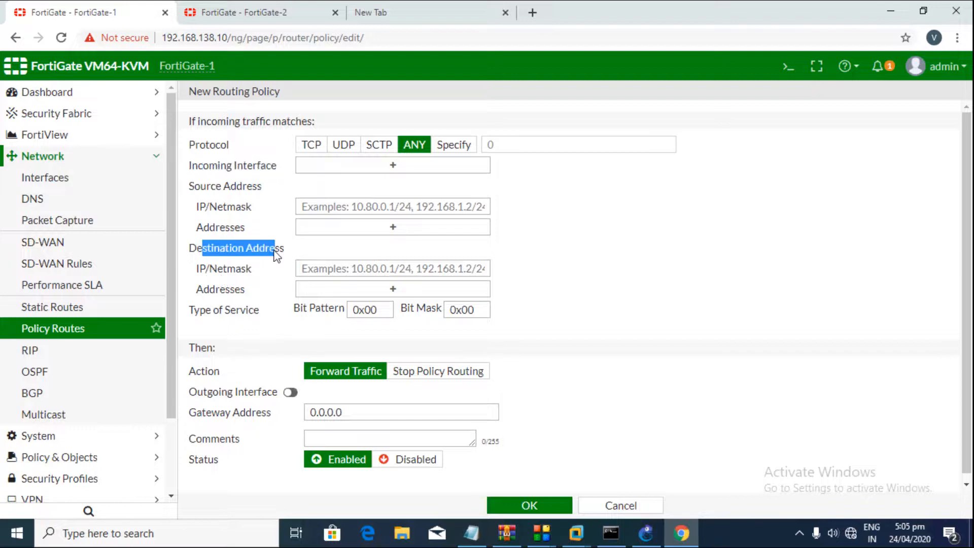
{"action": "left_click_drag", "start_coordinate": [196, 374], "coordinate": [226, 381]}
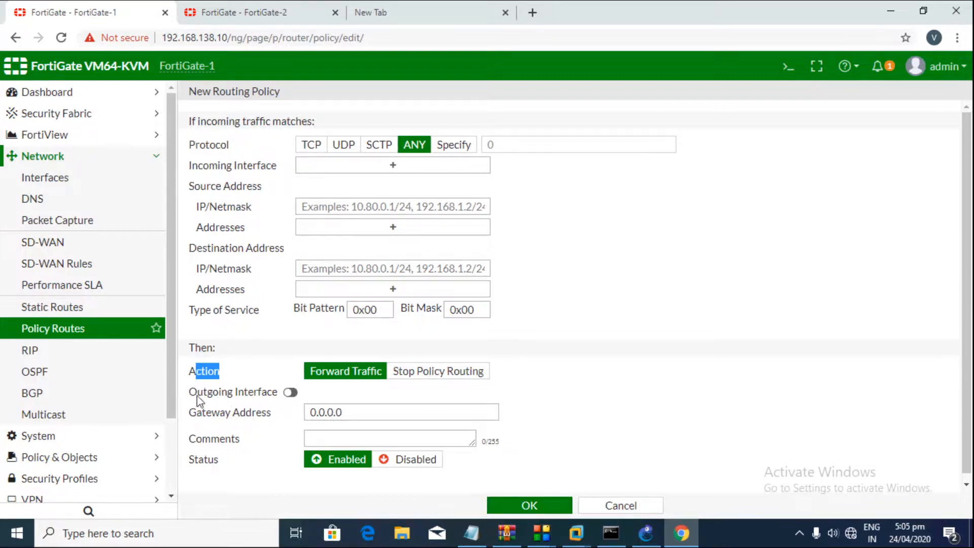
{"action": "left_click_drag", "start_coordinate": [198, 398], "coordinate": [260, 399]}
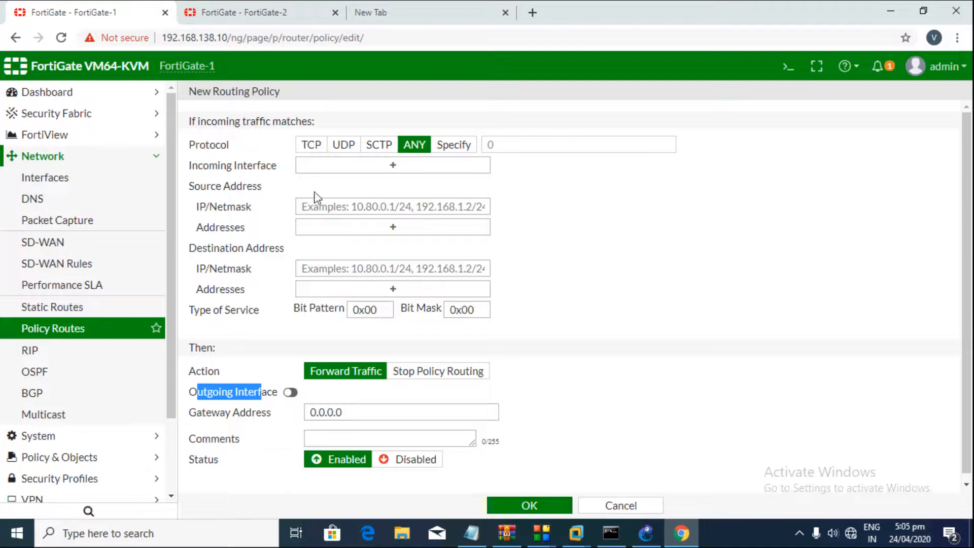
{"action": "left_click", "coordinate": [611, 505]}
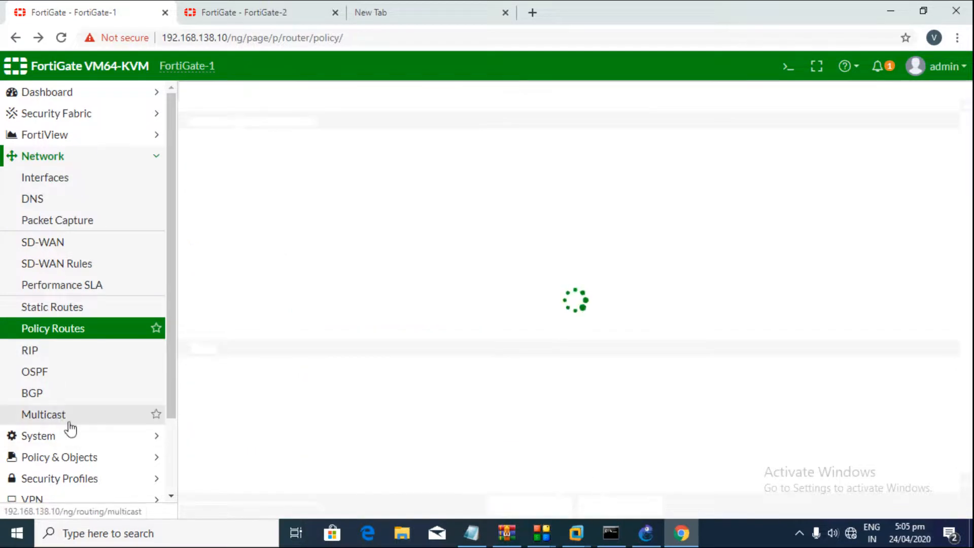
{"action": "scroll", "coordinate": [68, 446], "scroll_direction": "down", "scroll_amount": 3}
{"action": "left_click", "coordinate": [66, 493]}
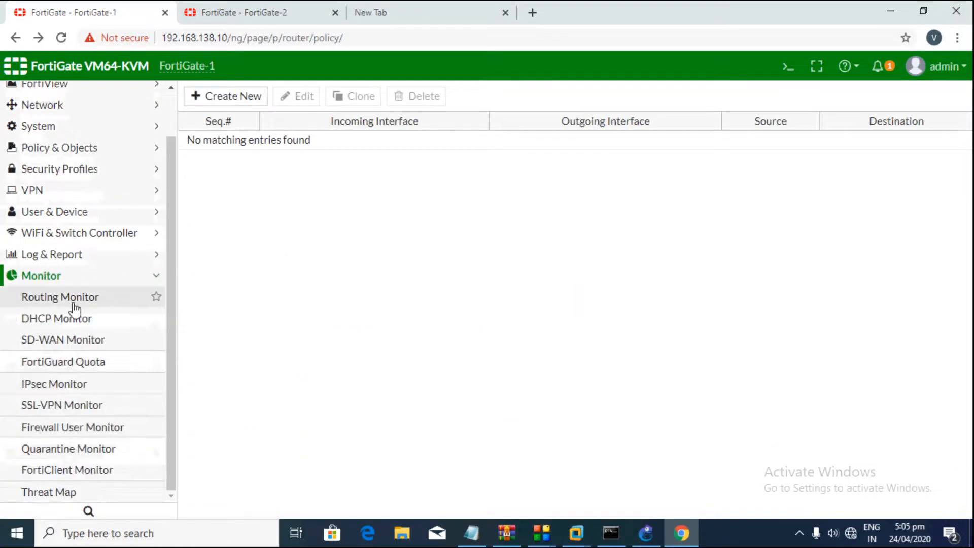
Step: Open Routing Monitor, check the empty Policy view, then return to the 12 Static & Dynamic routes
{"action": "left_click", "coordinate": [70, 299]}
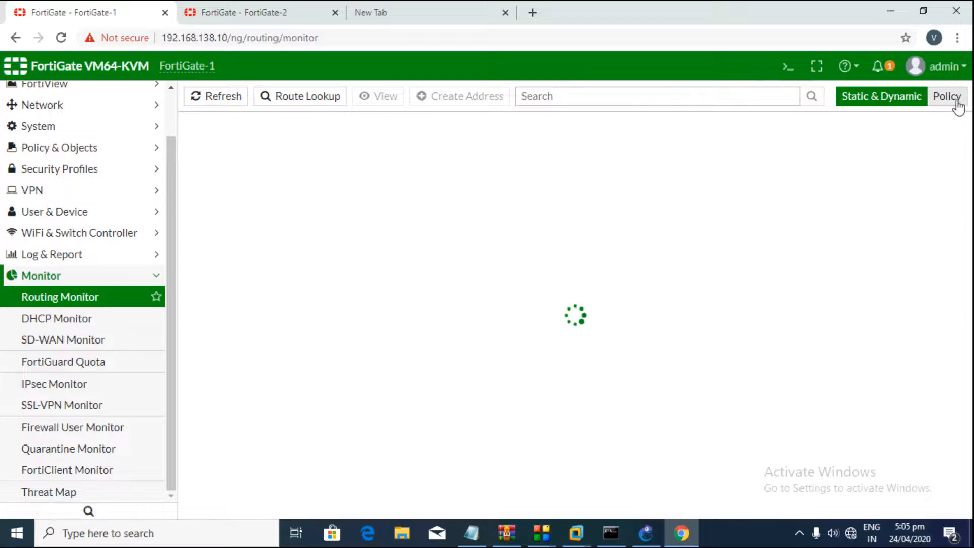
{"action": "left_click", "coordinate": [947, 104]}
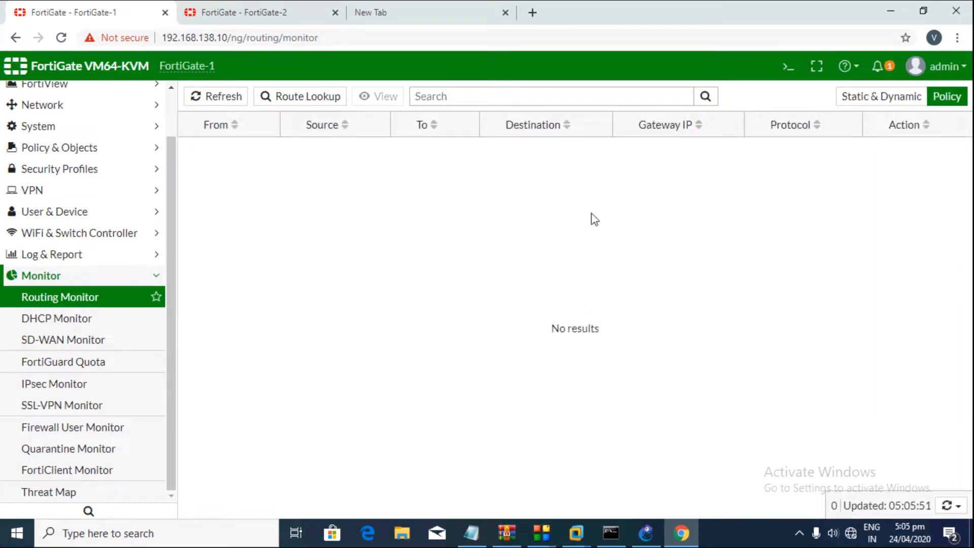
{"action": "left_click", "coordinate": [845, 101]}
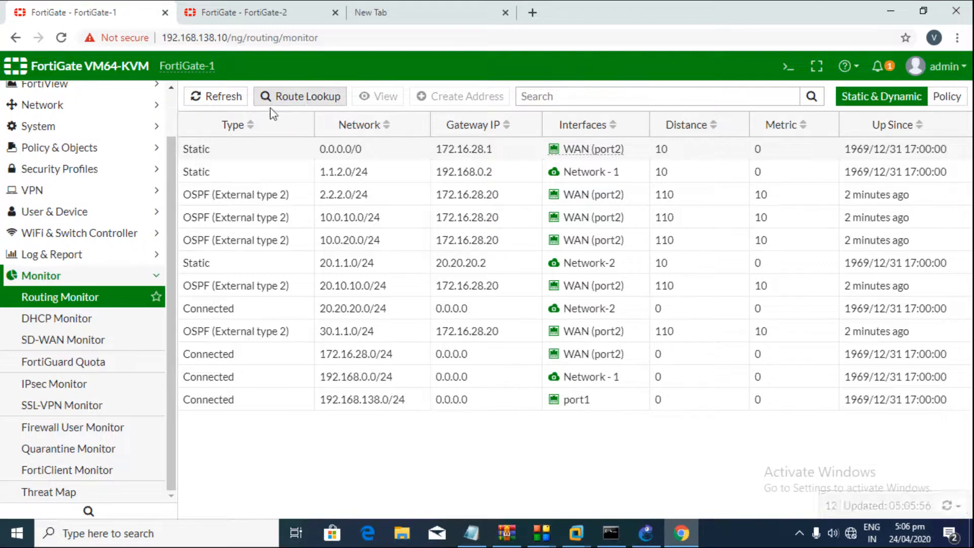
Step: In Route Lookup, enter destination 192.168.32 with destination port 23
{"action": "left_click", "coordinate": [291, 95]}
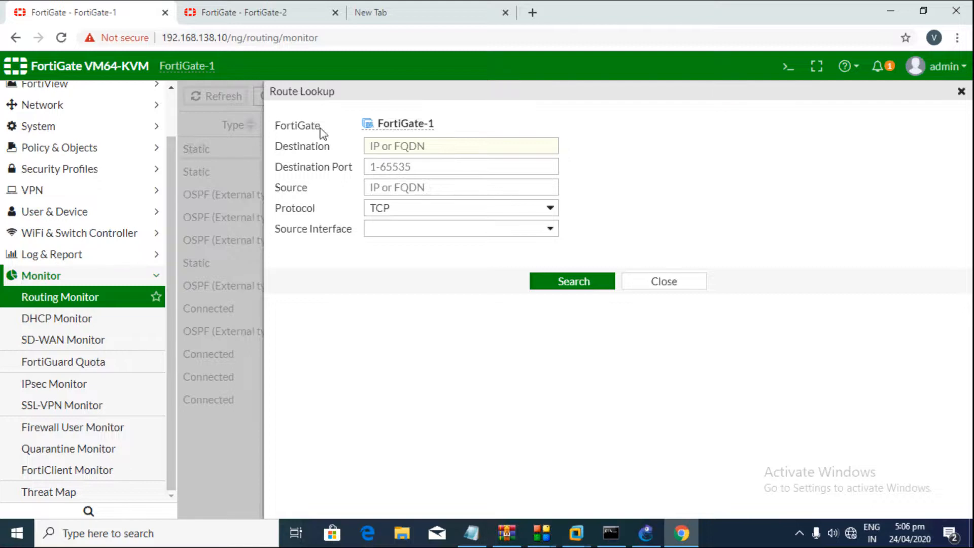
{"action": "left_click_drag", "start_coordinate": [280, 148], "coordinate": [312, 147]}
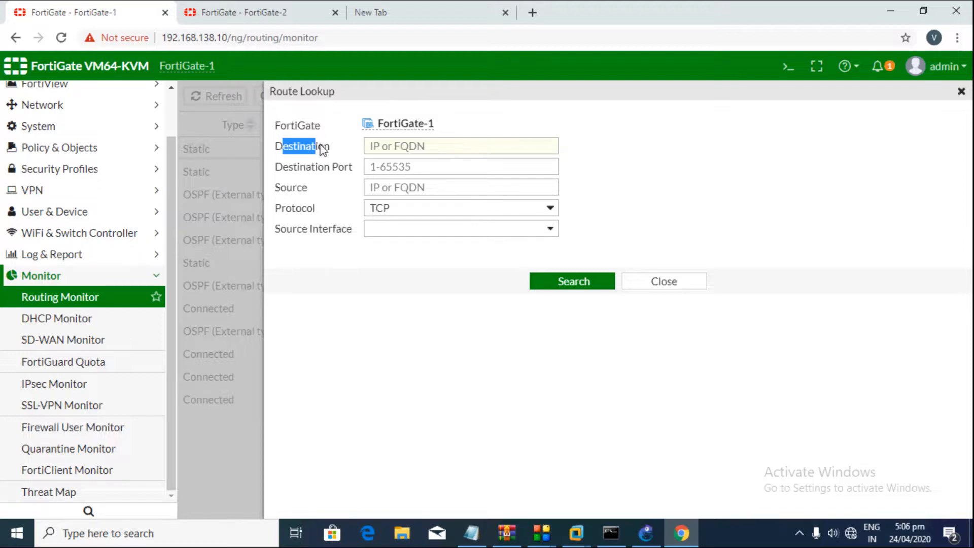
{"action": "left_click", "coordinate": [322, 150]}
{"action": "left_click", "coordinate": [376, 146]}
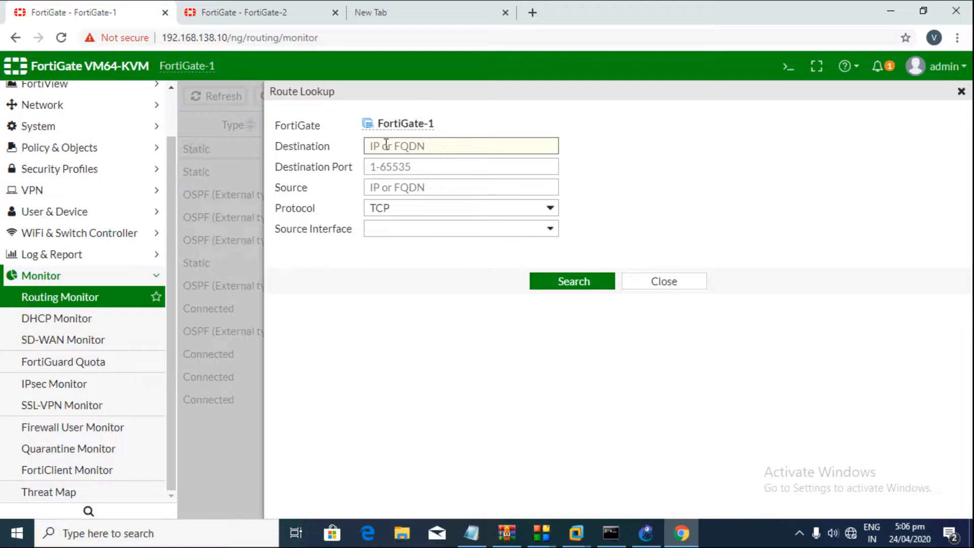
{"action": "type", "text": "192.168.32"}
{"action": "left_click", "coordinate": [469, 166]}
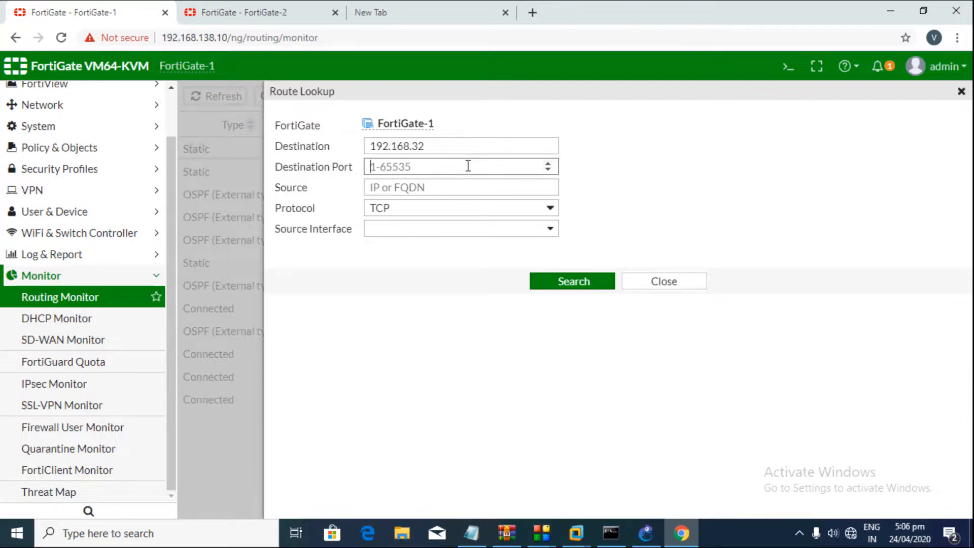
{"action": "type", "text": "5"}
{"action": "key", "text": "BackSpace"}
{"action": "type", "text": "23"}
Step: Set source 172.16.28.10 and source interface WAN (port2), then run the lookup
{"action": "left_click", "coordinate": [454, 186]}
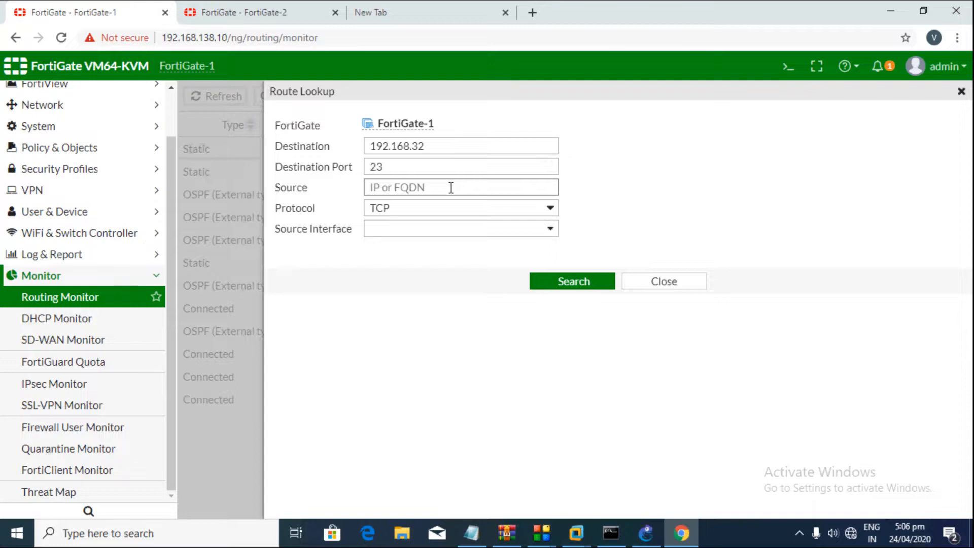
{"action": "type", "text": "172.16.28.10"}
{"action": "left_click", "coordinate": [414, 229]}
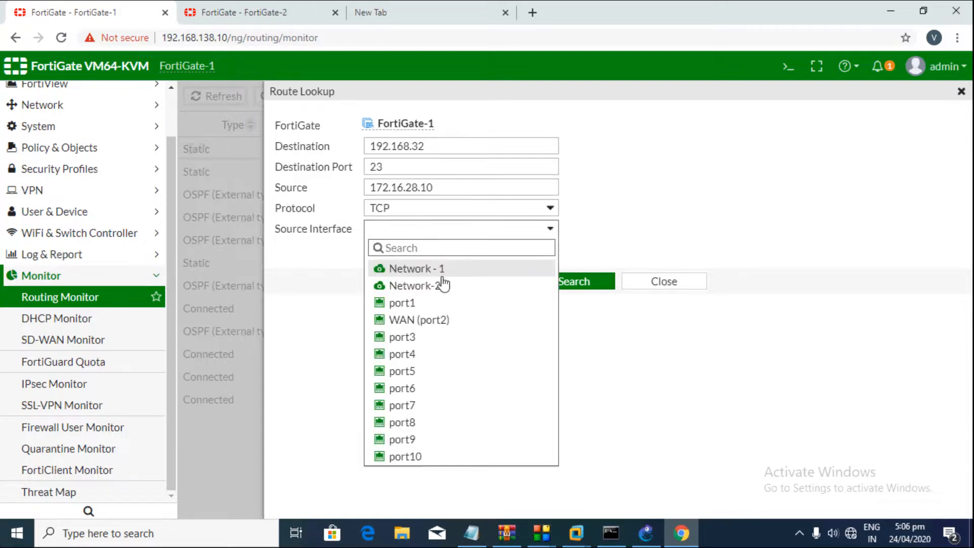
{"action": "left_click", "coordinate": [435, 323]}
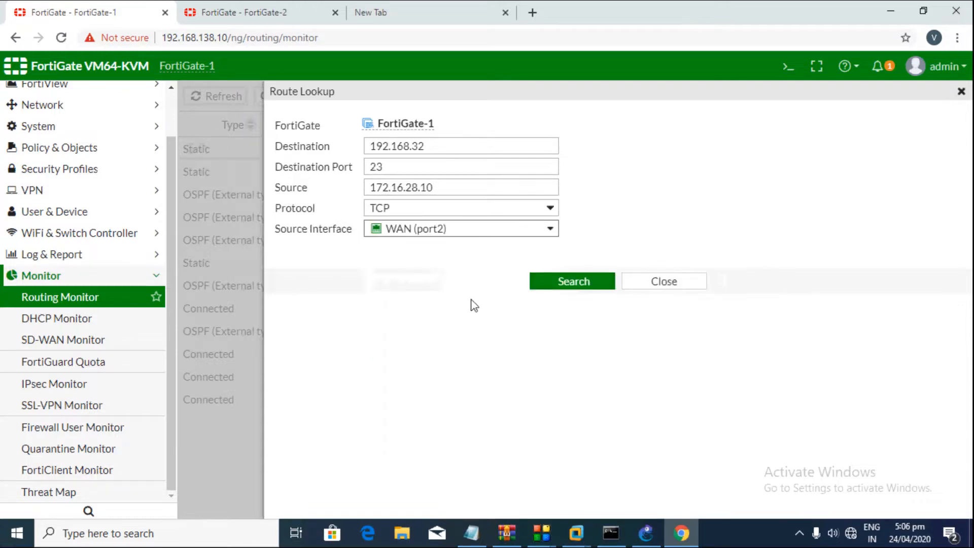
{"action": "left_click", "coordinate": [556, 281]}
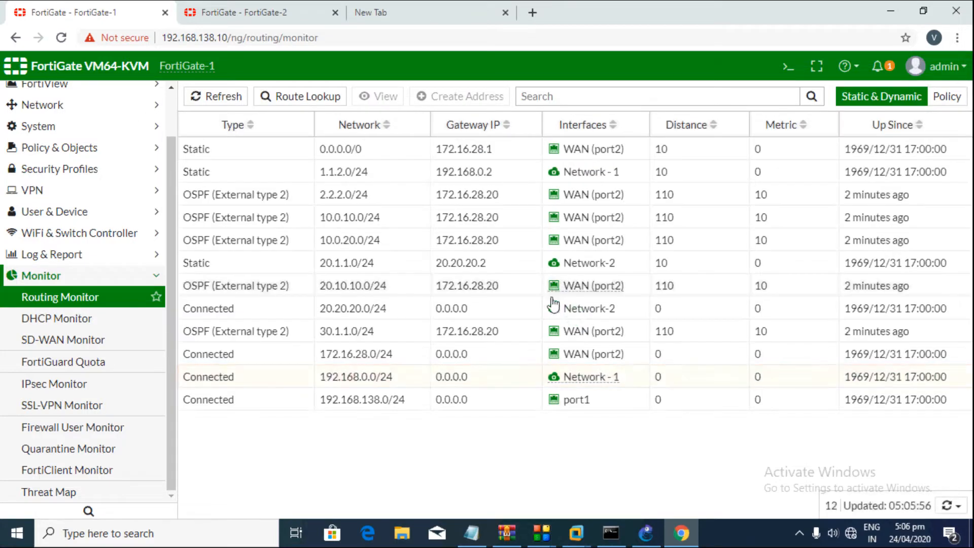
{"action": "left_click_drag", "start_coordinate": [183, 380], "coordinate": [866, 389]}
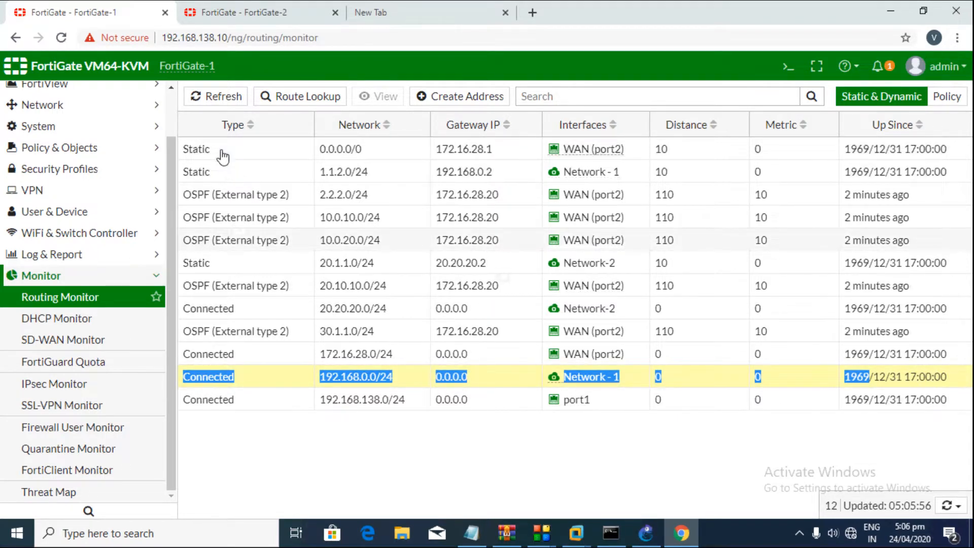
{"action": "left_click_drag", "start_coordinate": [223, 154], "coordinate": [500, 164]}
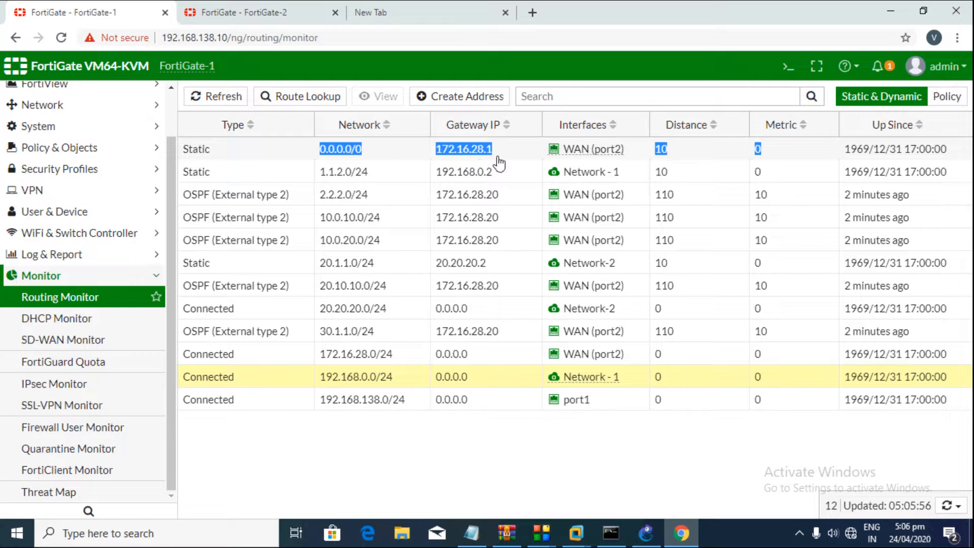
{"action": "left_click_drag", "start_coordinate": [251, 383], "coordinate": [431, 379]}
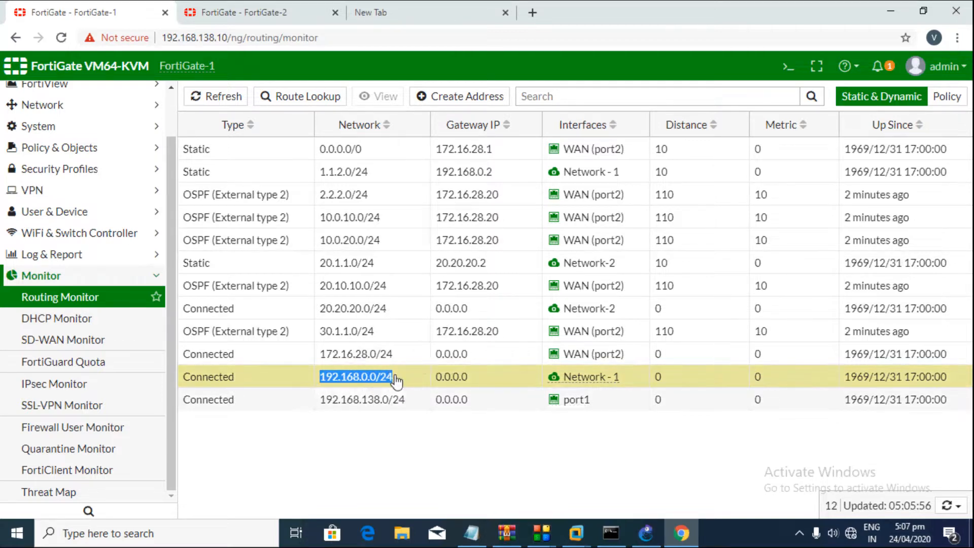
{"action": "left_click", "coordinate": [346, 437]}
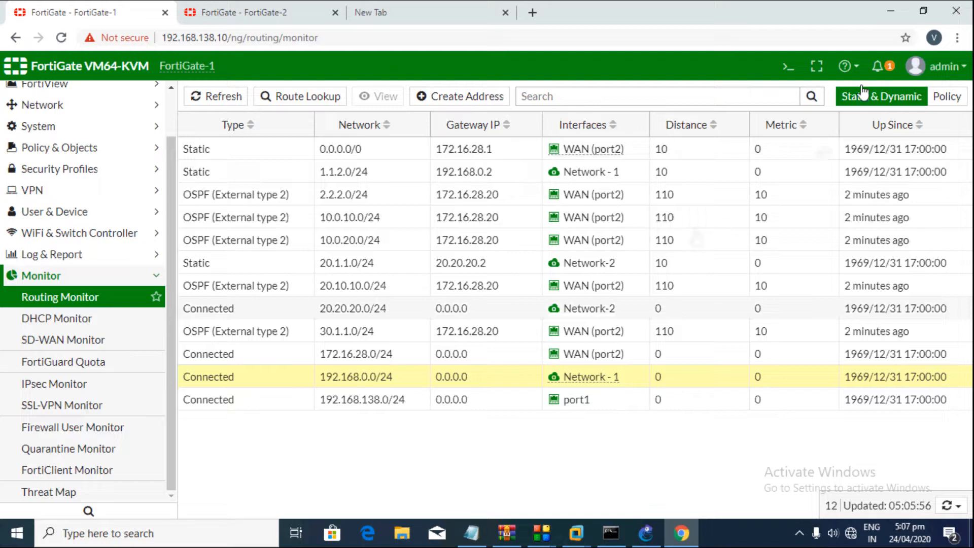
{"action": "mouse_move", "coordinate": [542, 532]}
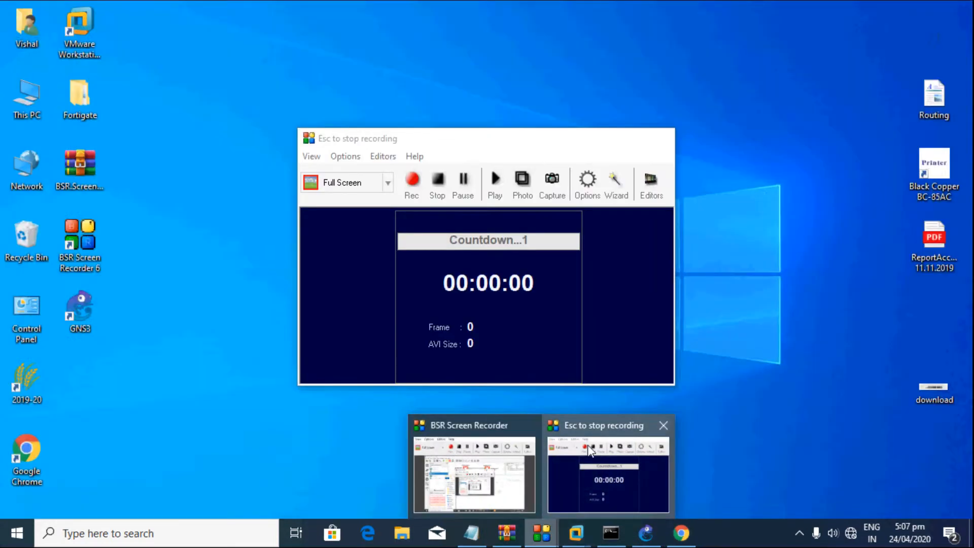
Step: Scroll the lecture deck back from the Thank You slide to slide 5, 'What is GNS-3'
{"action": "left_click", "coordinate": [558, 487]}
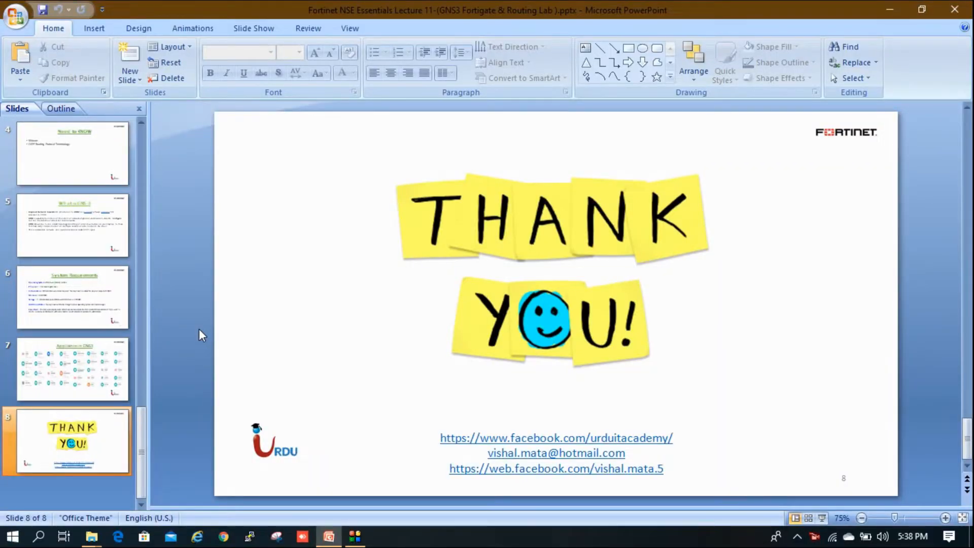
{"action": "scroll", "coordinate": [199, 330], "scroll_direction": "up", "scroll_amount": 4}
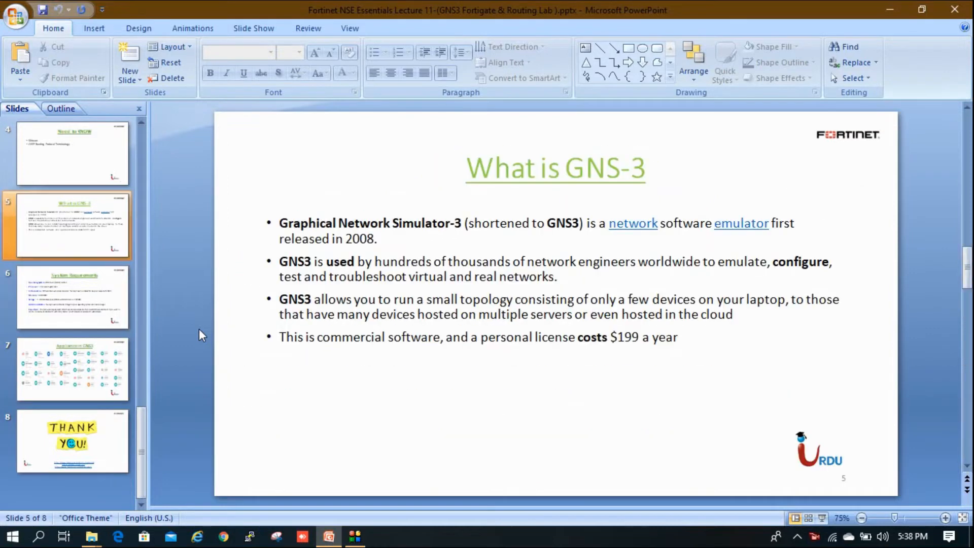